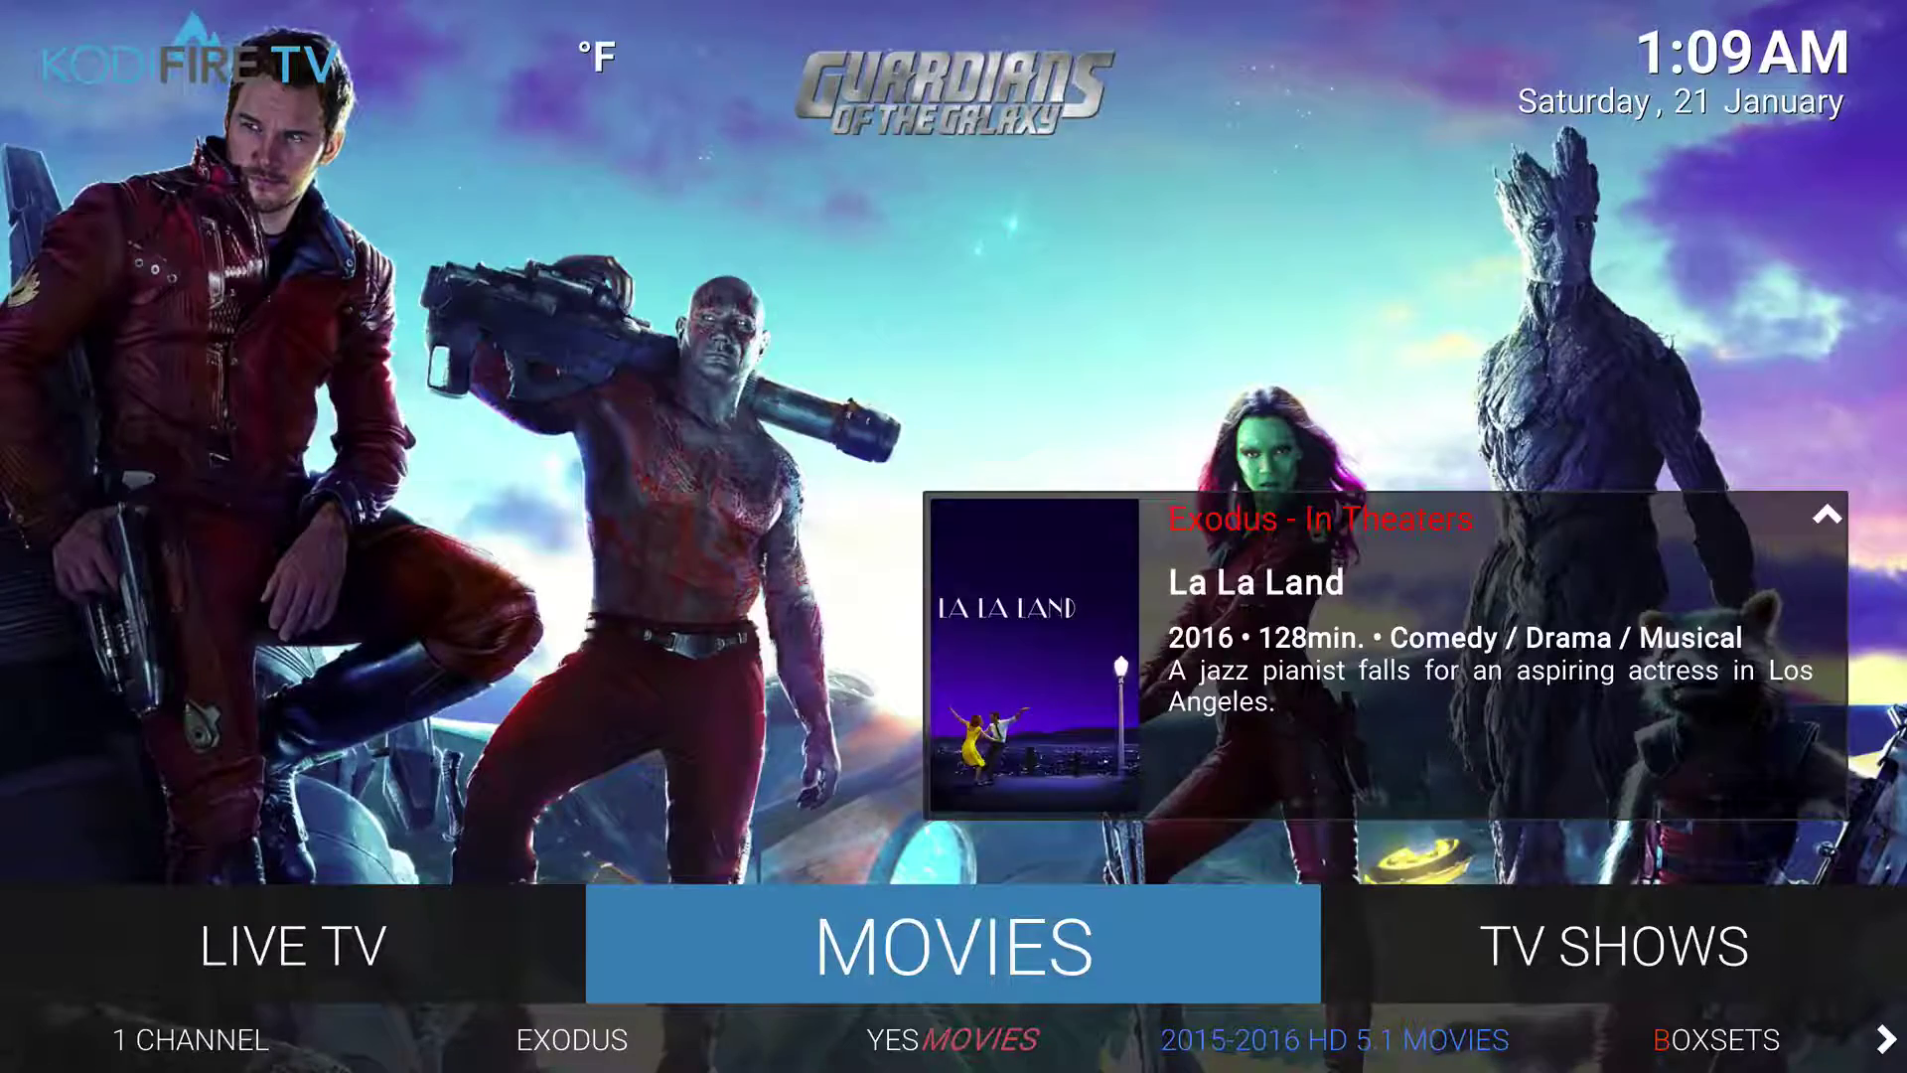
# Cycle the home menu through TV Shows, Horror, Music, Cartoons, Wizard, Documentaries and Programs
pyautogui.press('Right')
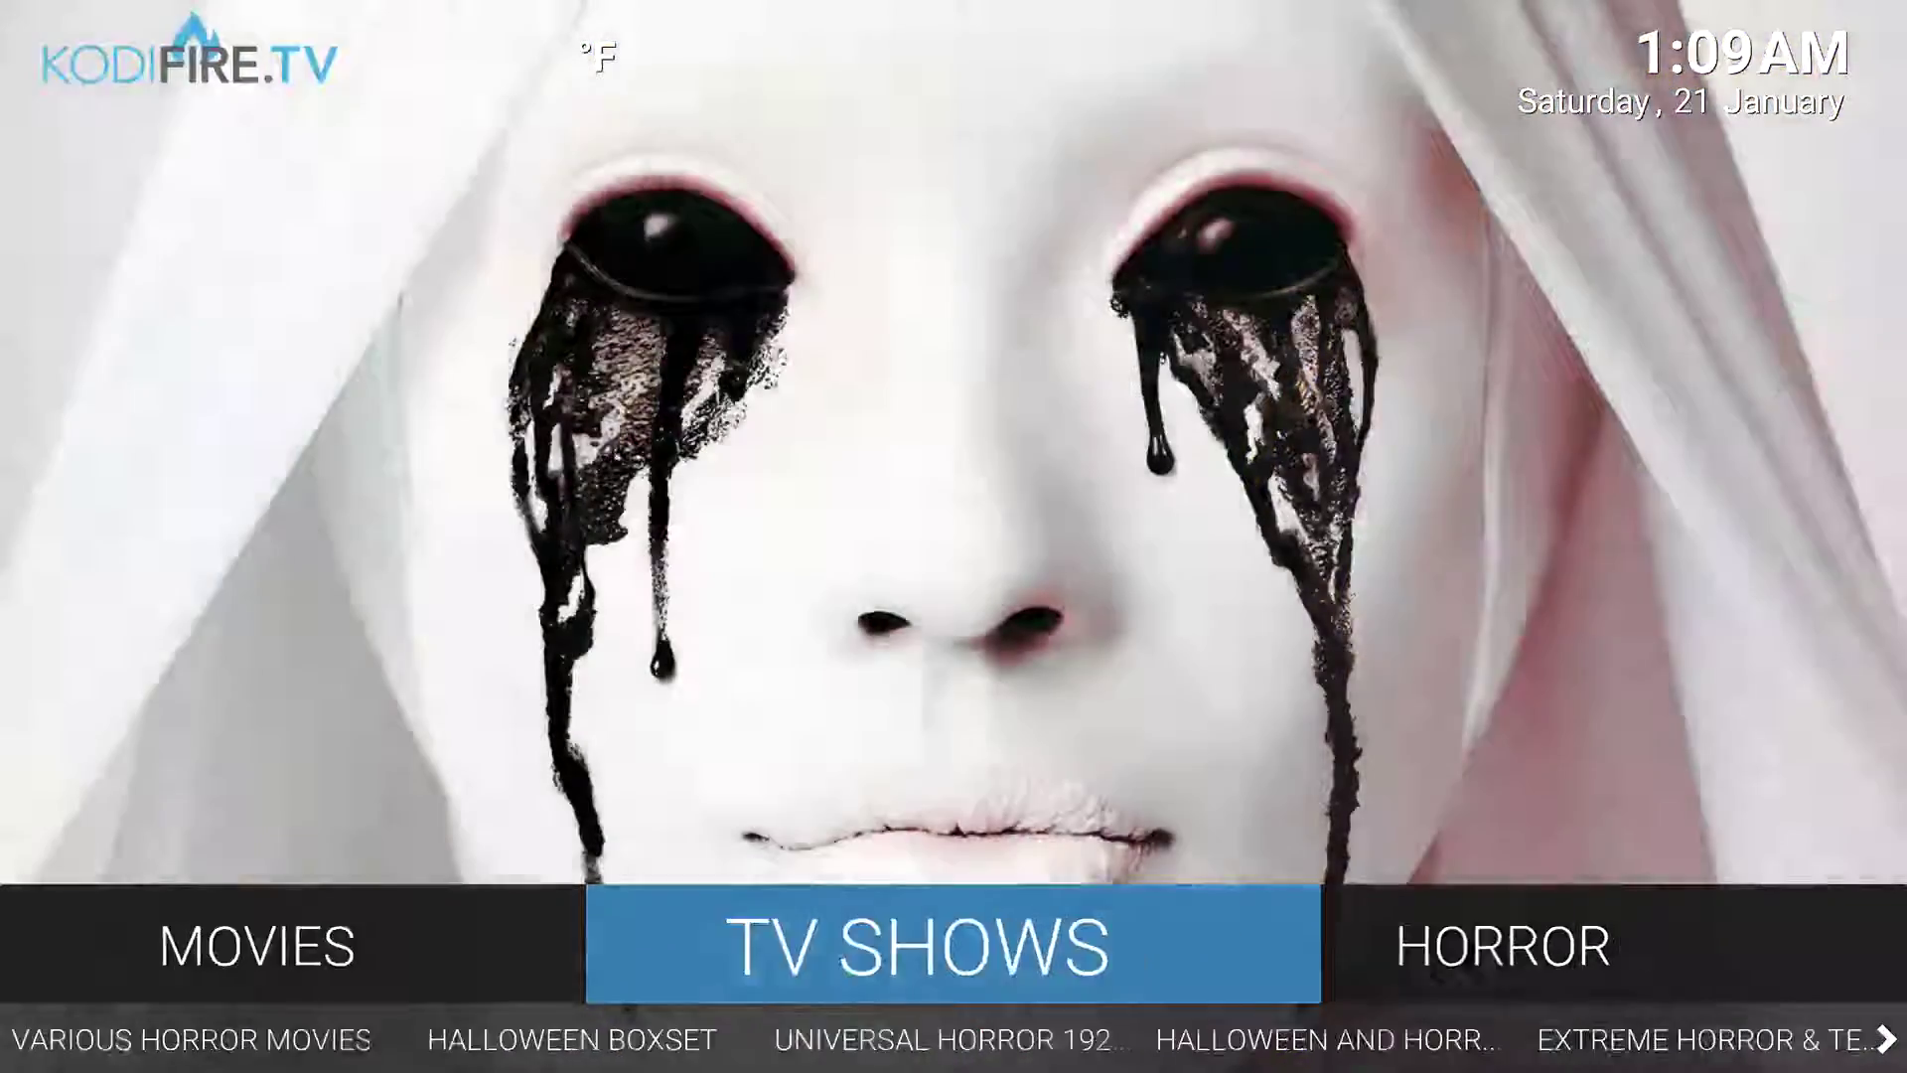
pyautogui.press('Right')
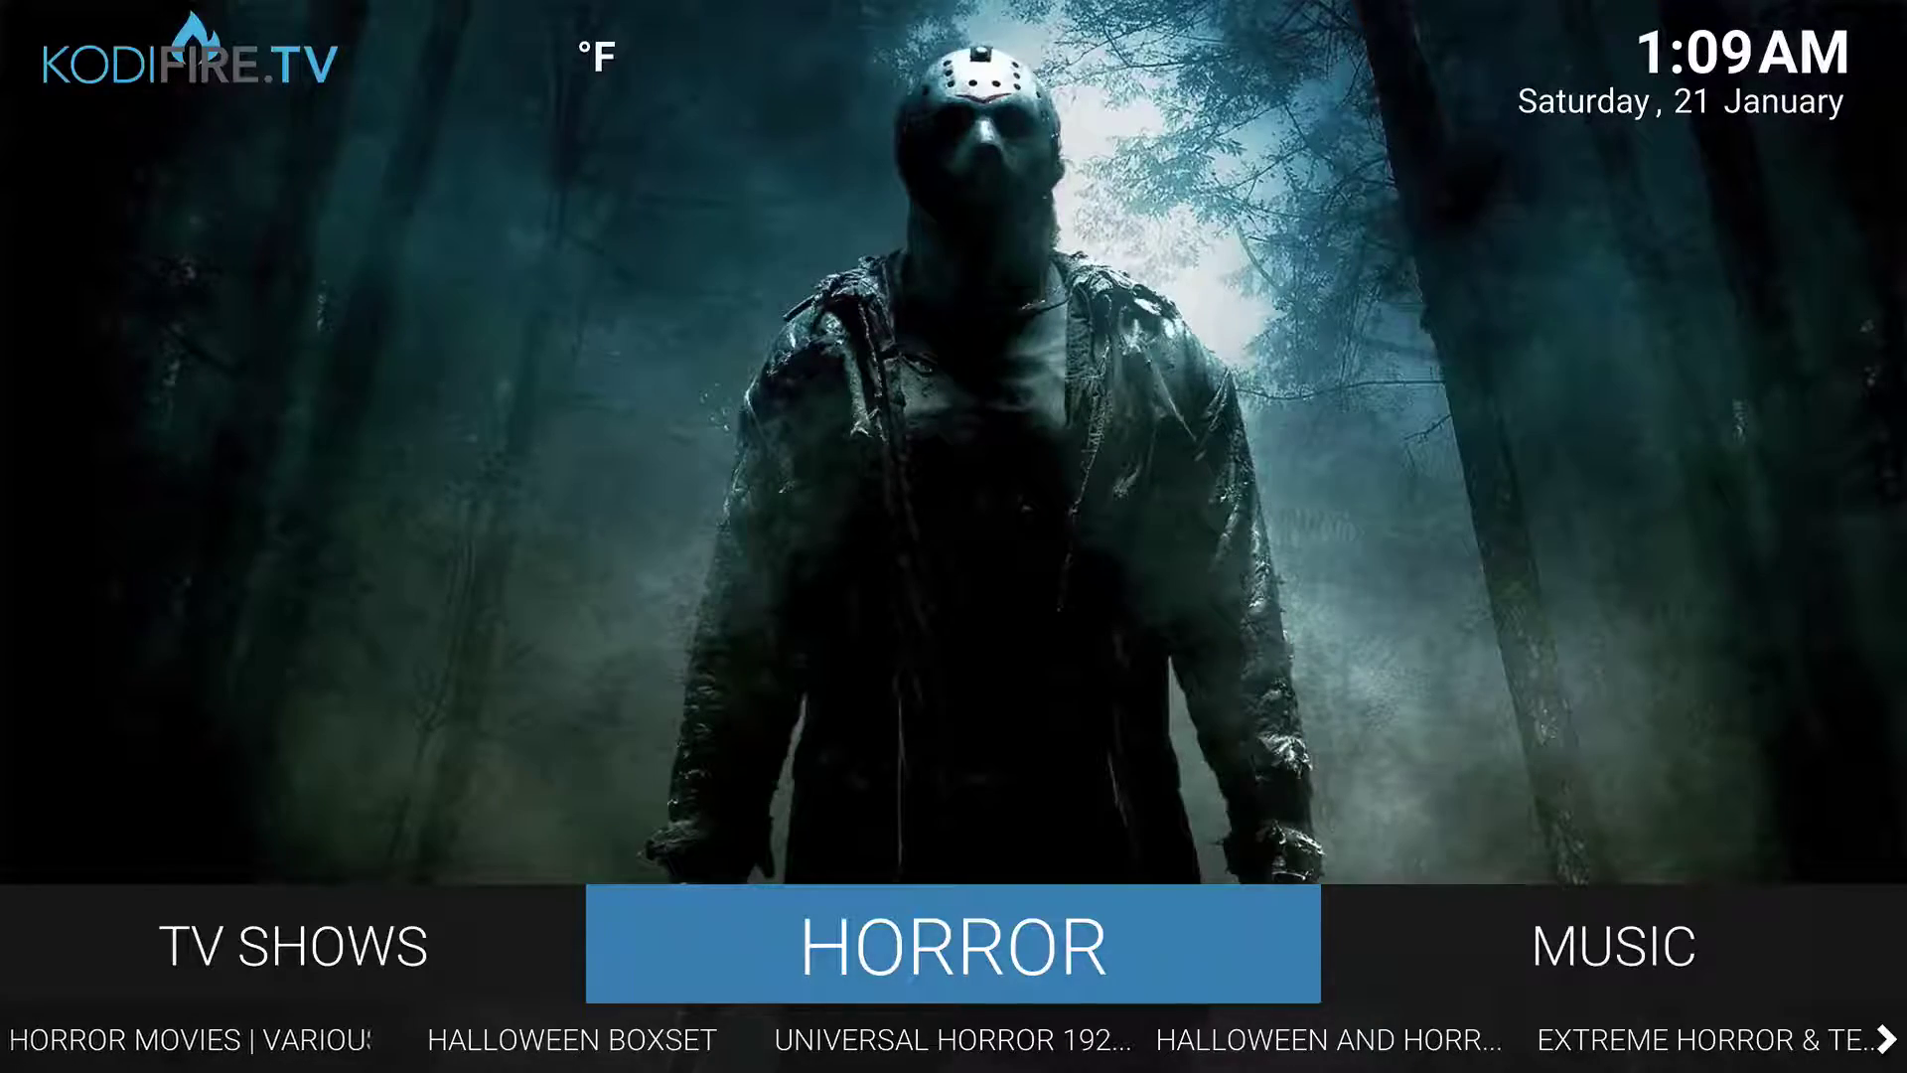
pyautogui.press('Right')
pyautogui.press('Right')
pyautogui.press('Right')
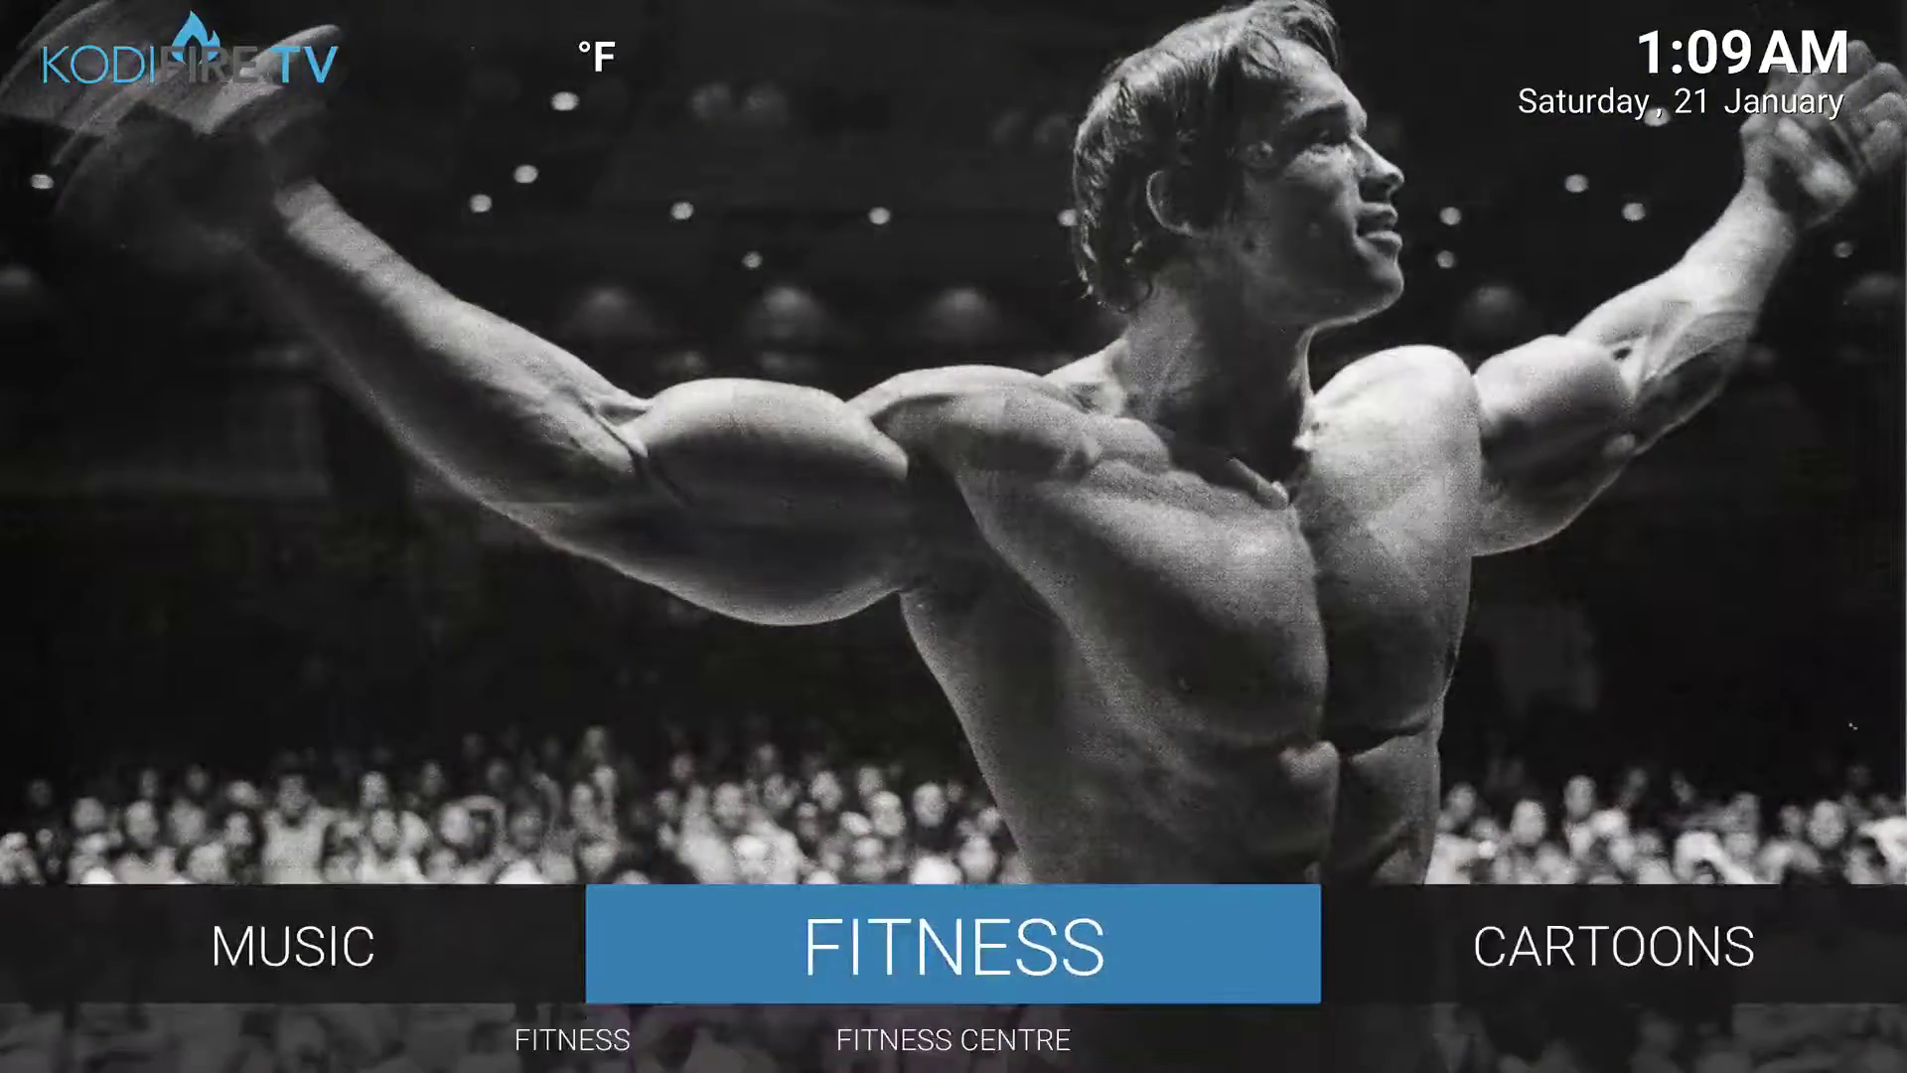
pyautogui.press('Right')
pyautogui.press('Right')
pyautogui.press('Right')
pyautogui.press('Right')
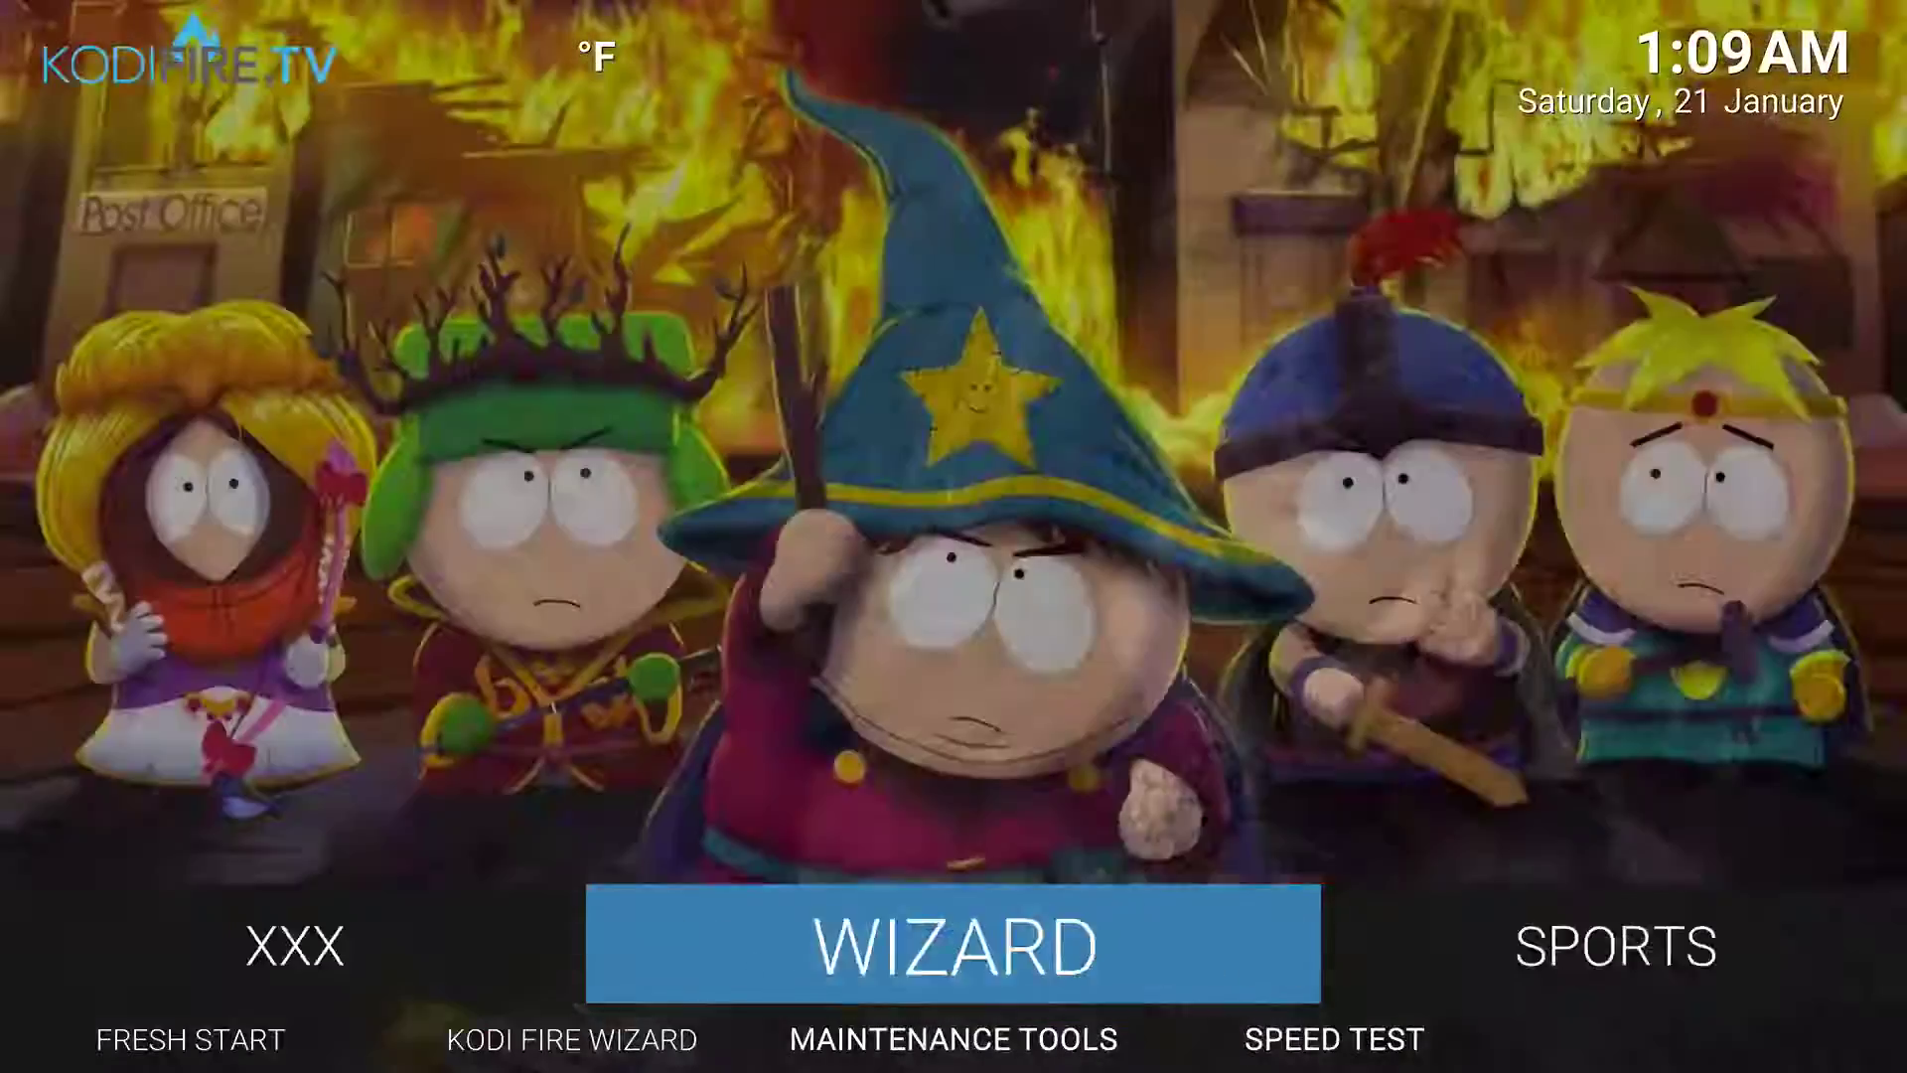
pyautogui.press('Right')
pyautogui.press('Right')
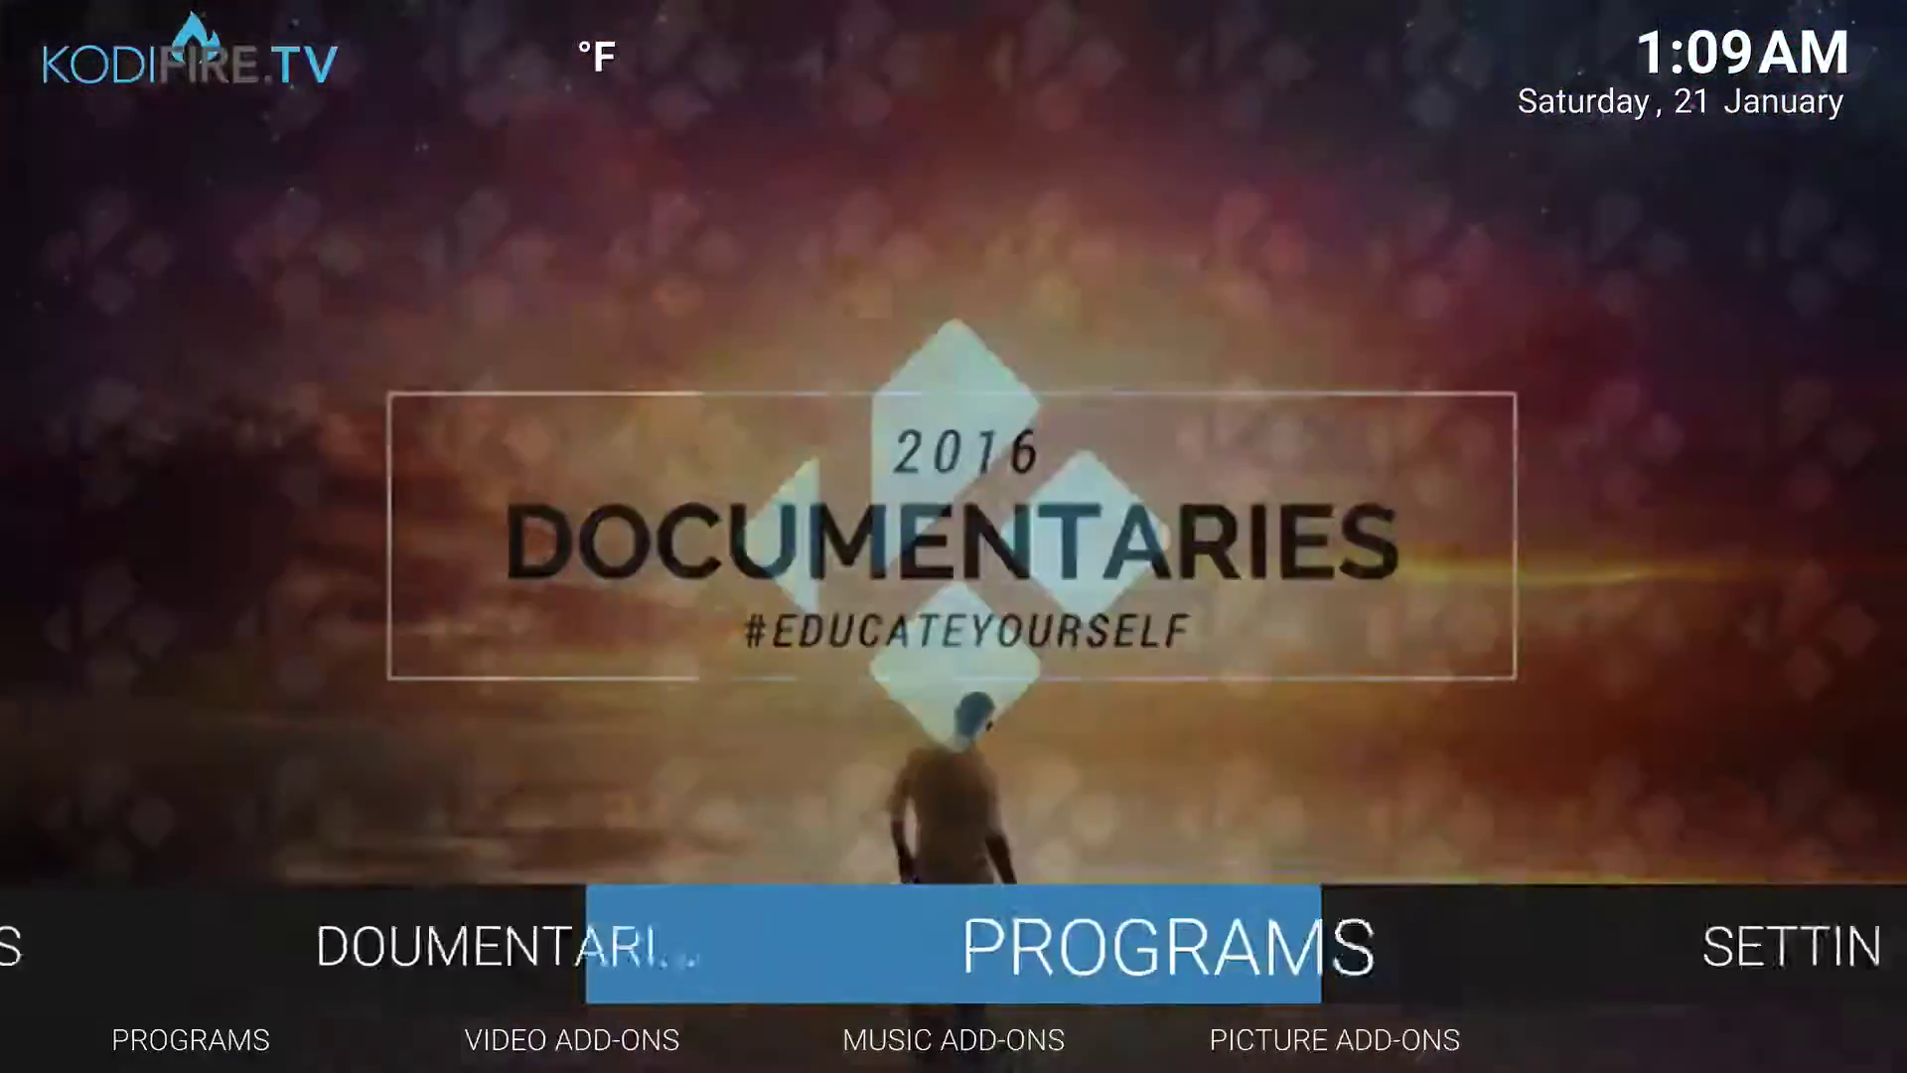
pyautogui.press('Right')
pyautogui.press('Right')
pyautogui.press('Right')
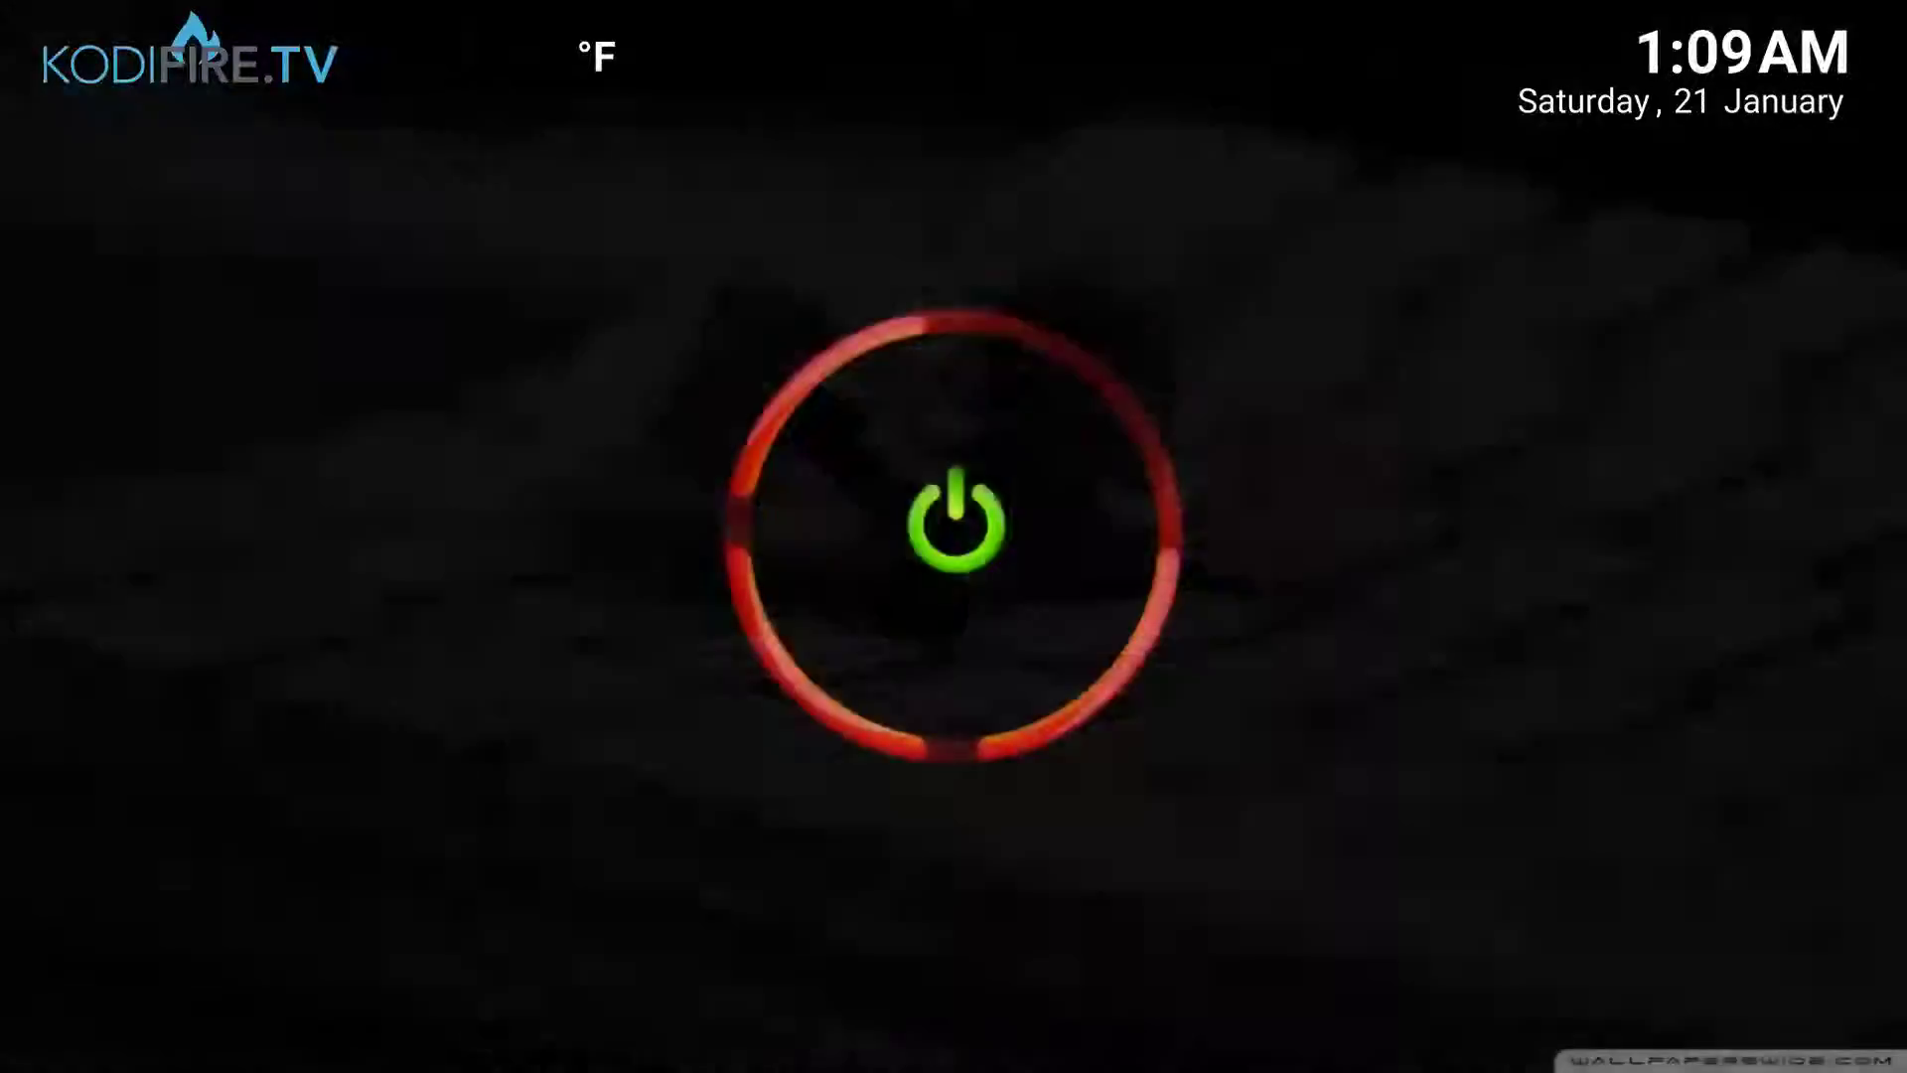
pyautogui.press('Left')
pyautogui.press('Left')
pyautogui.press('Left')
pyautogui.press('Left')
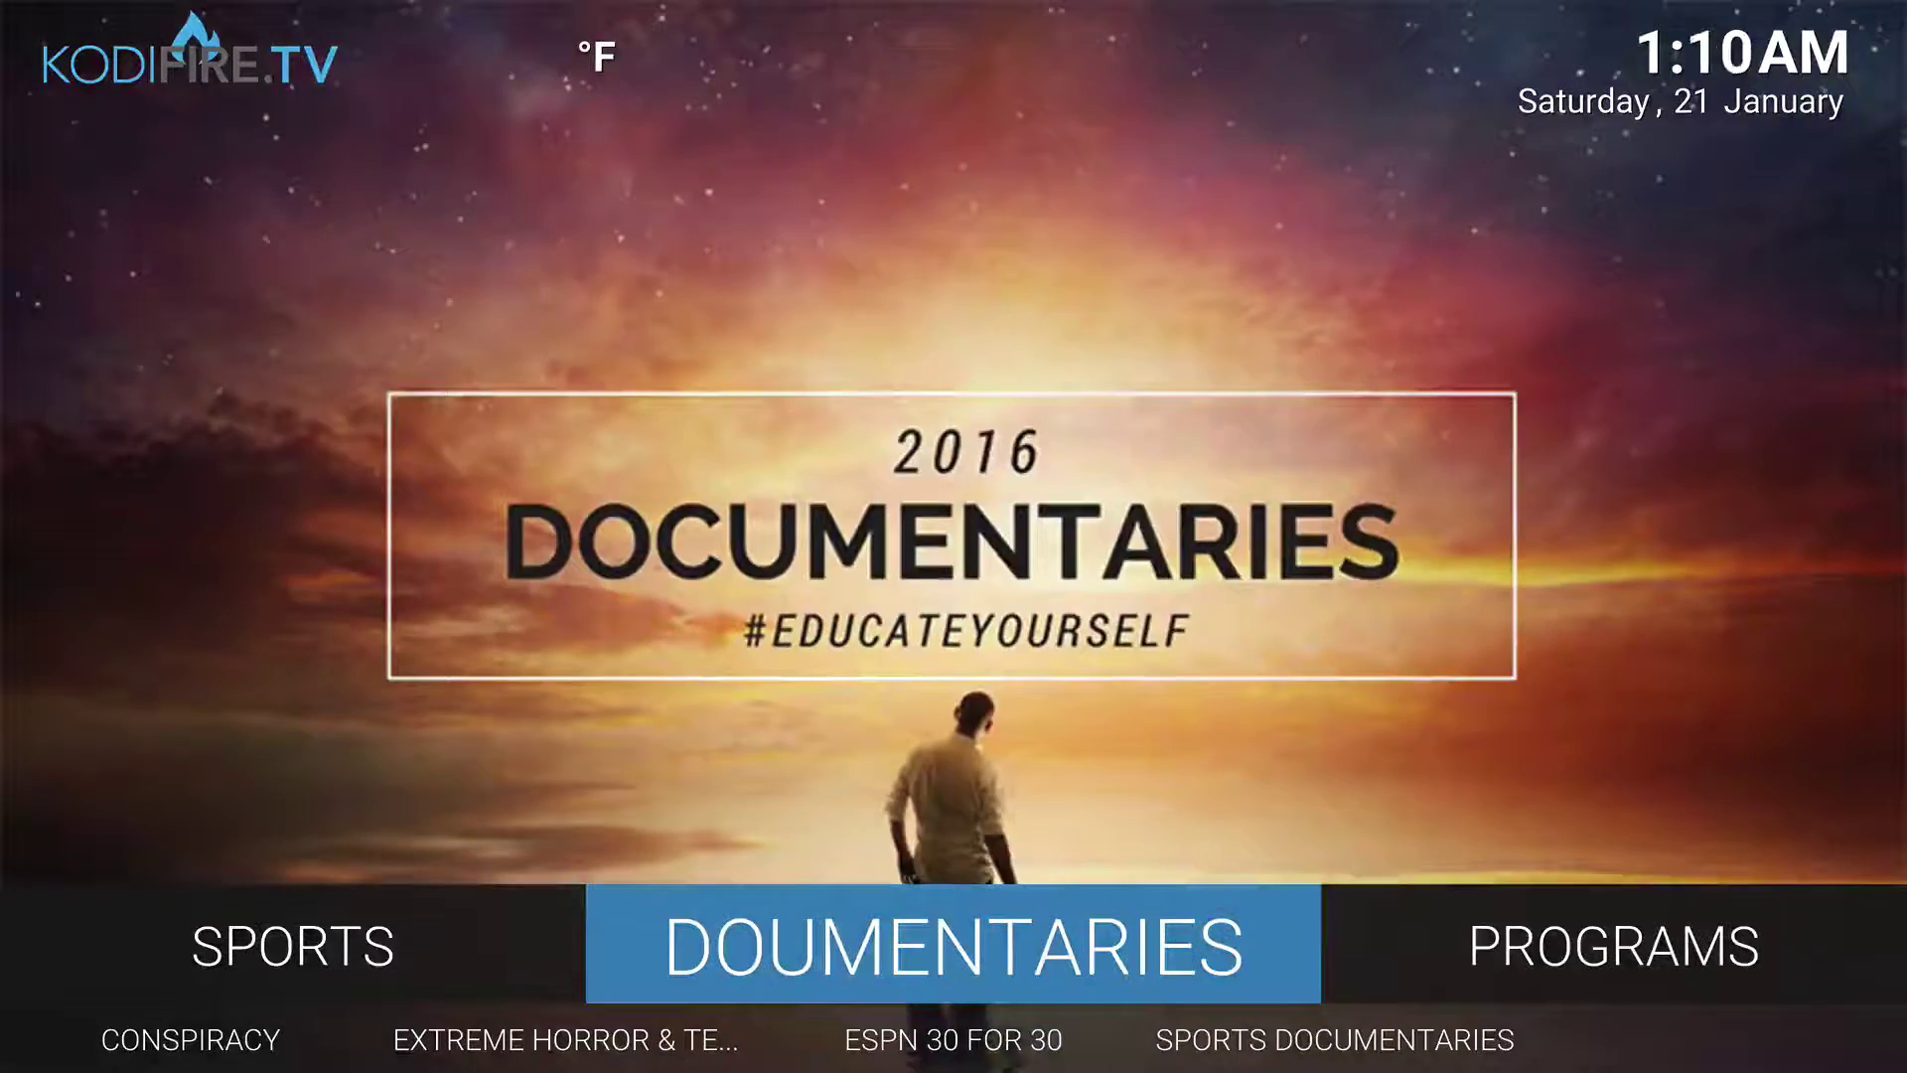
pyautogui.press('Right')
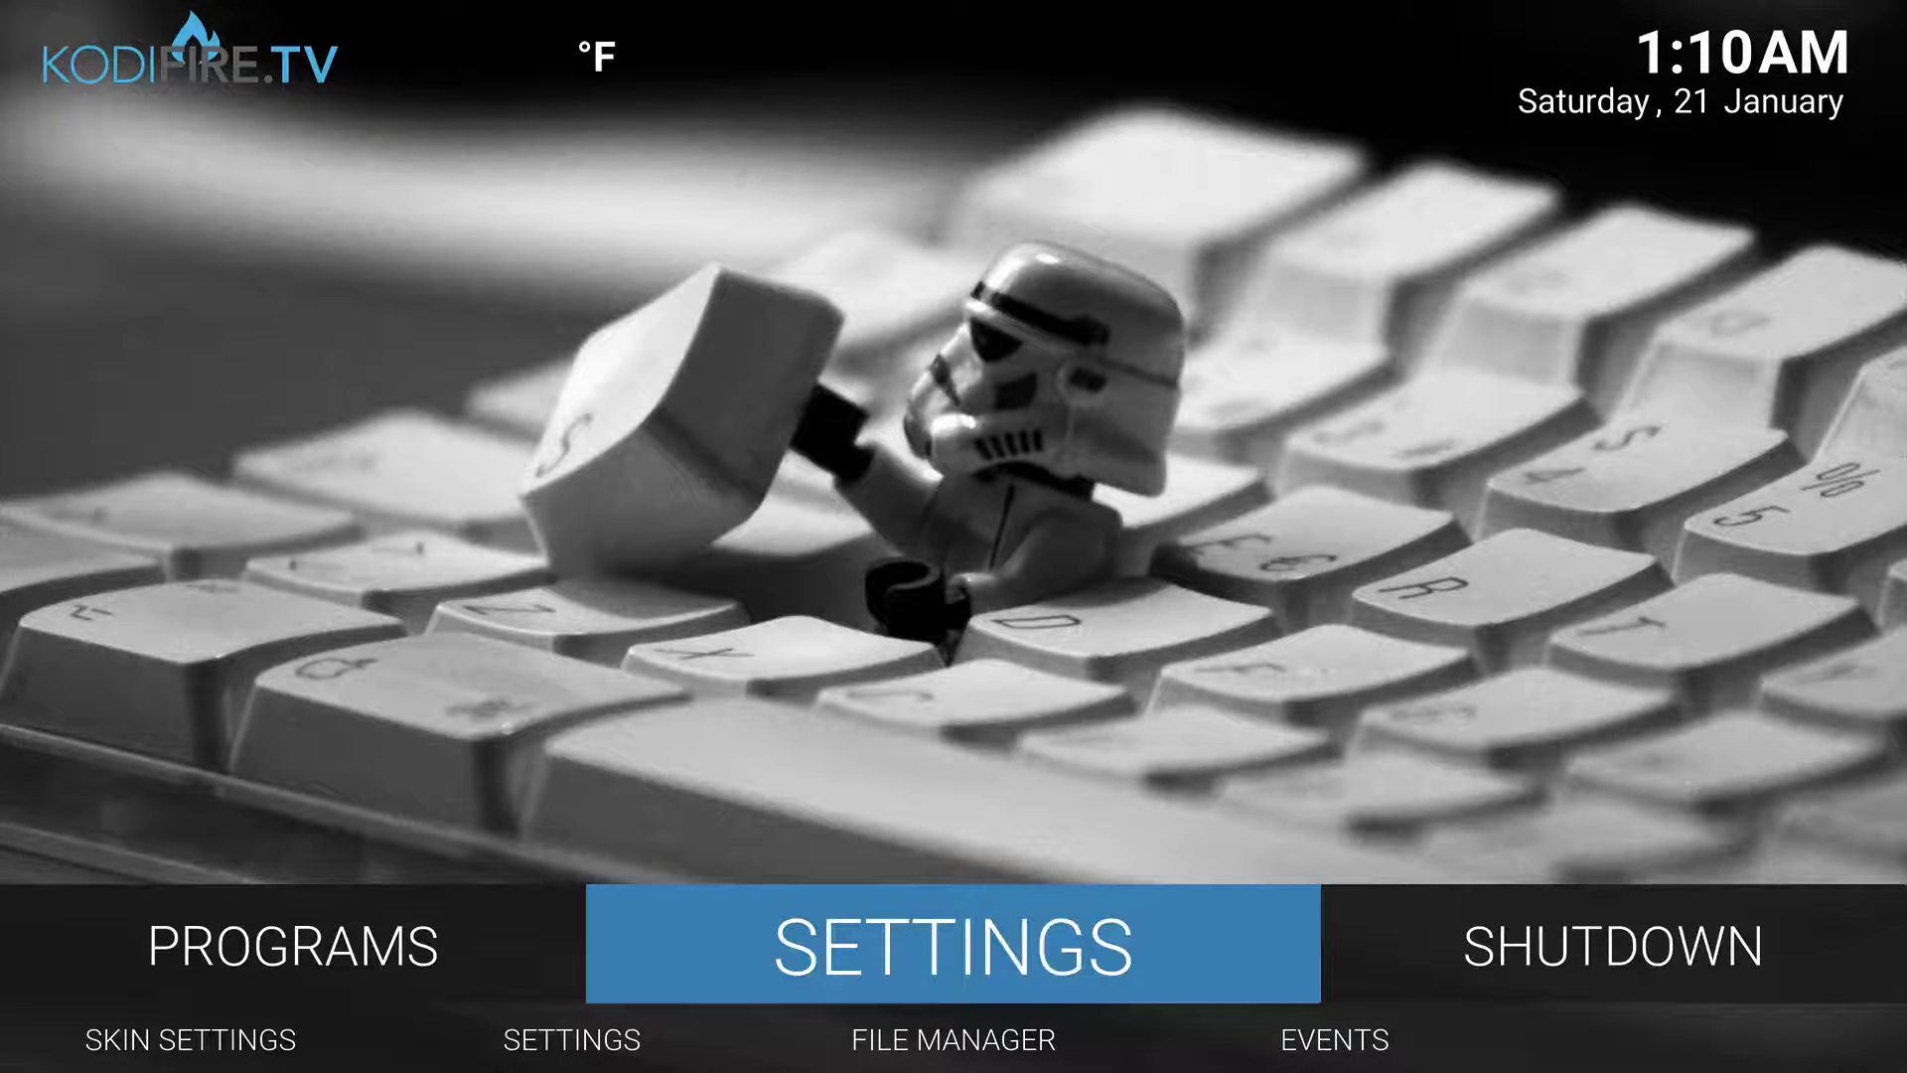
# Open the File Manager and highlight the .Echo source
pyautogui.press('Down')
pyautogui.press('Return')
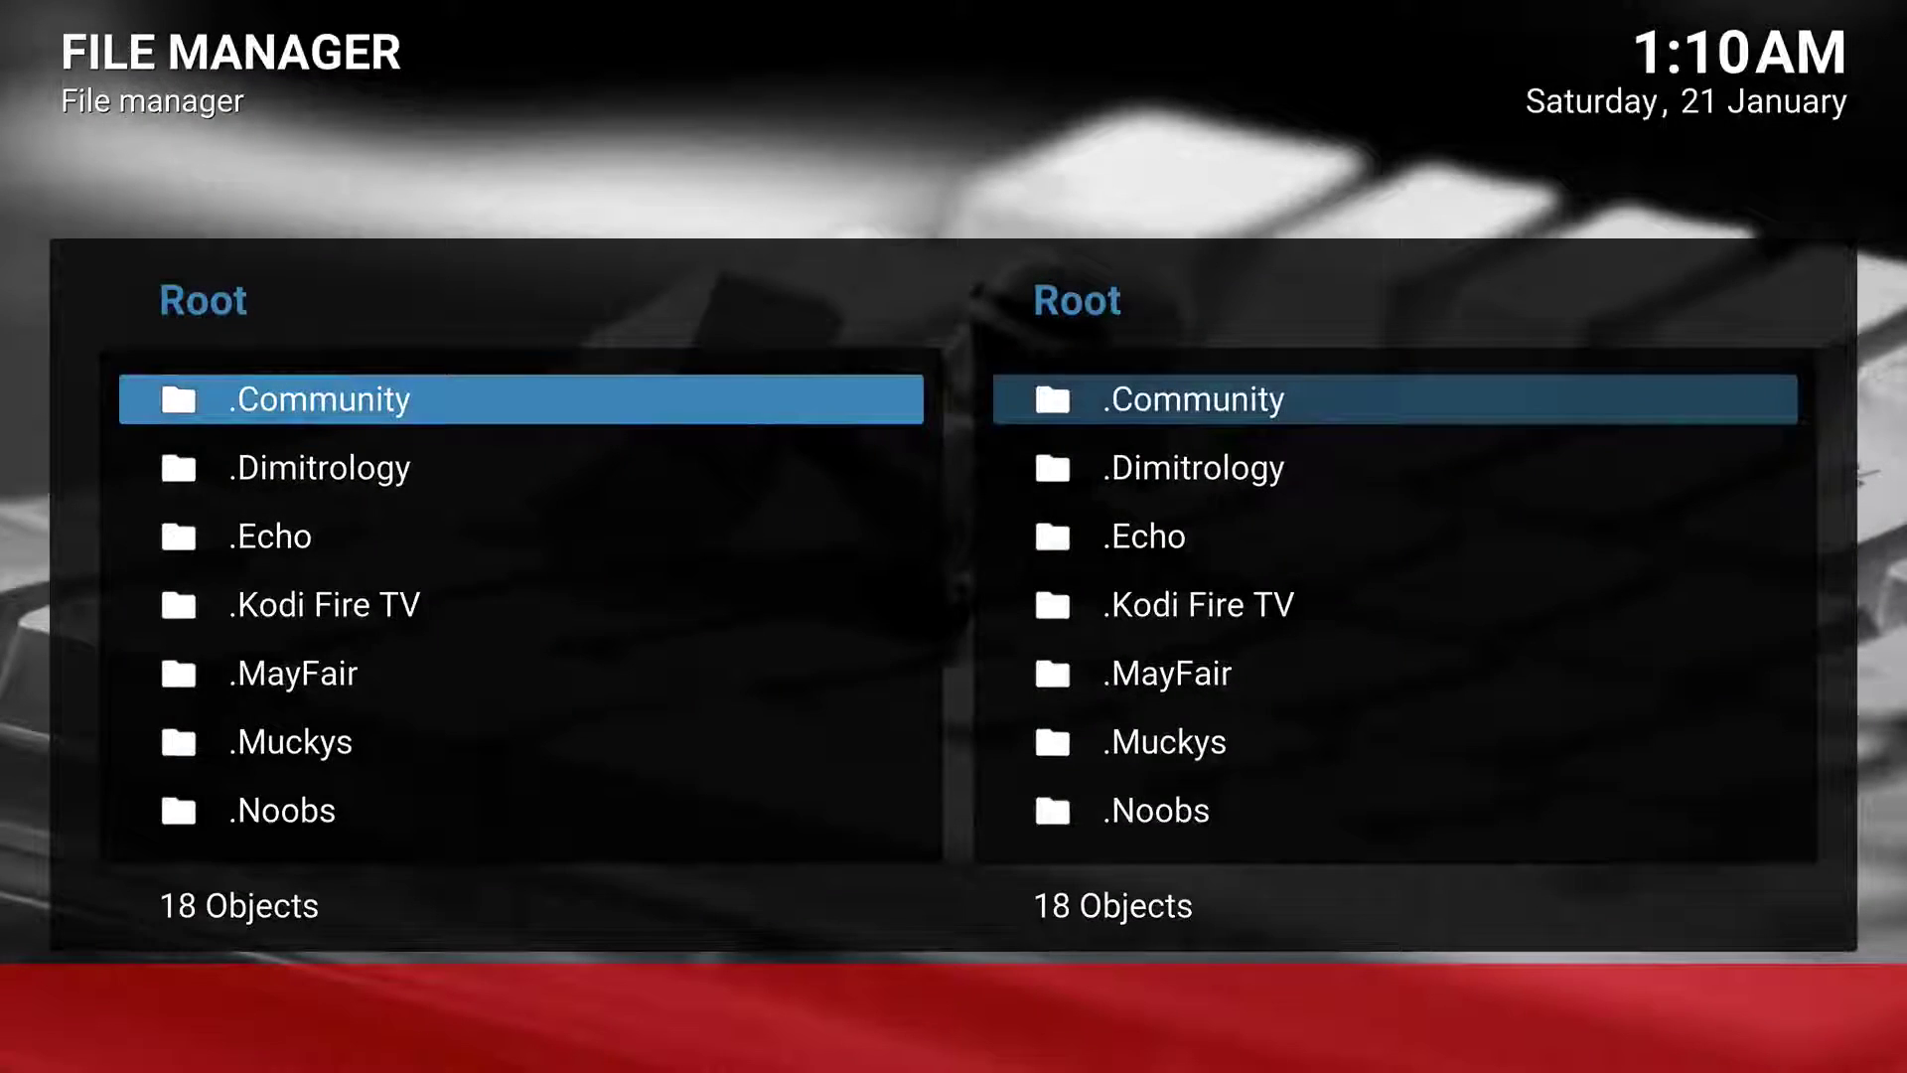
pyautogui.press('Up')
pyautogui.press('Up')
pyautogui.press('Down')
pyautogui.press('Down')
pyautogui.press('Down')
pyautogui.press('Down')
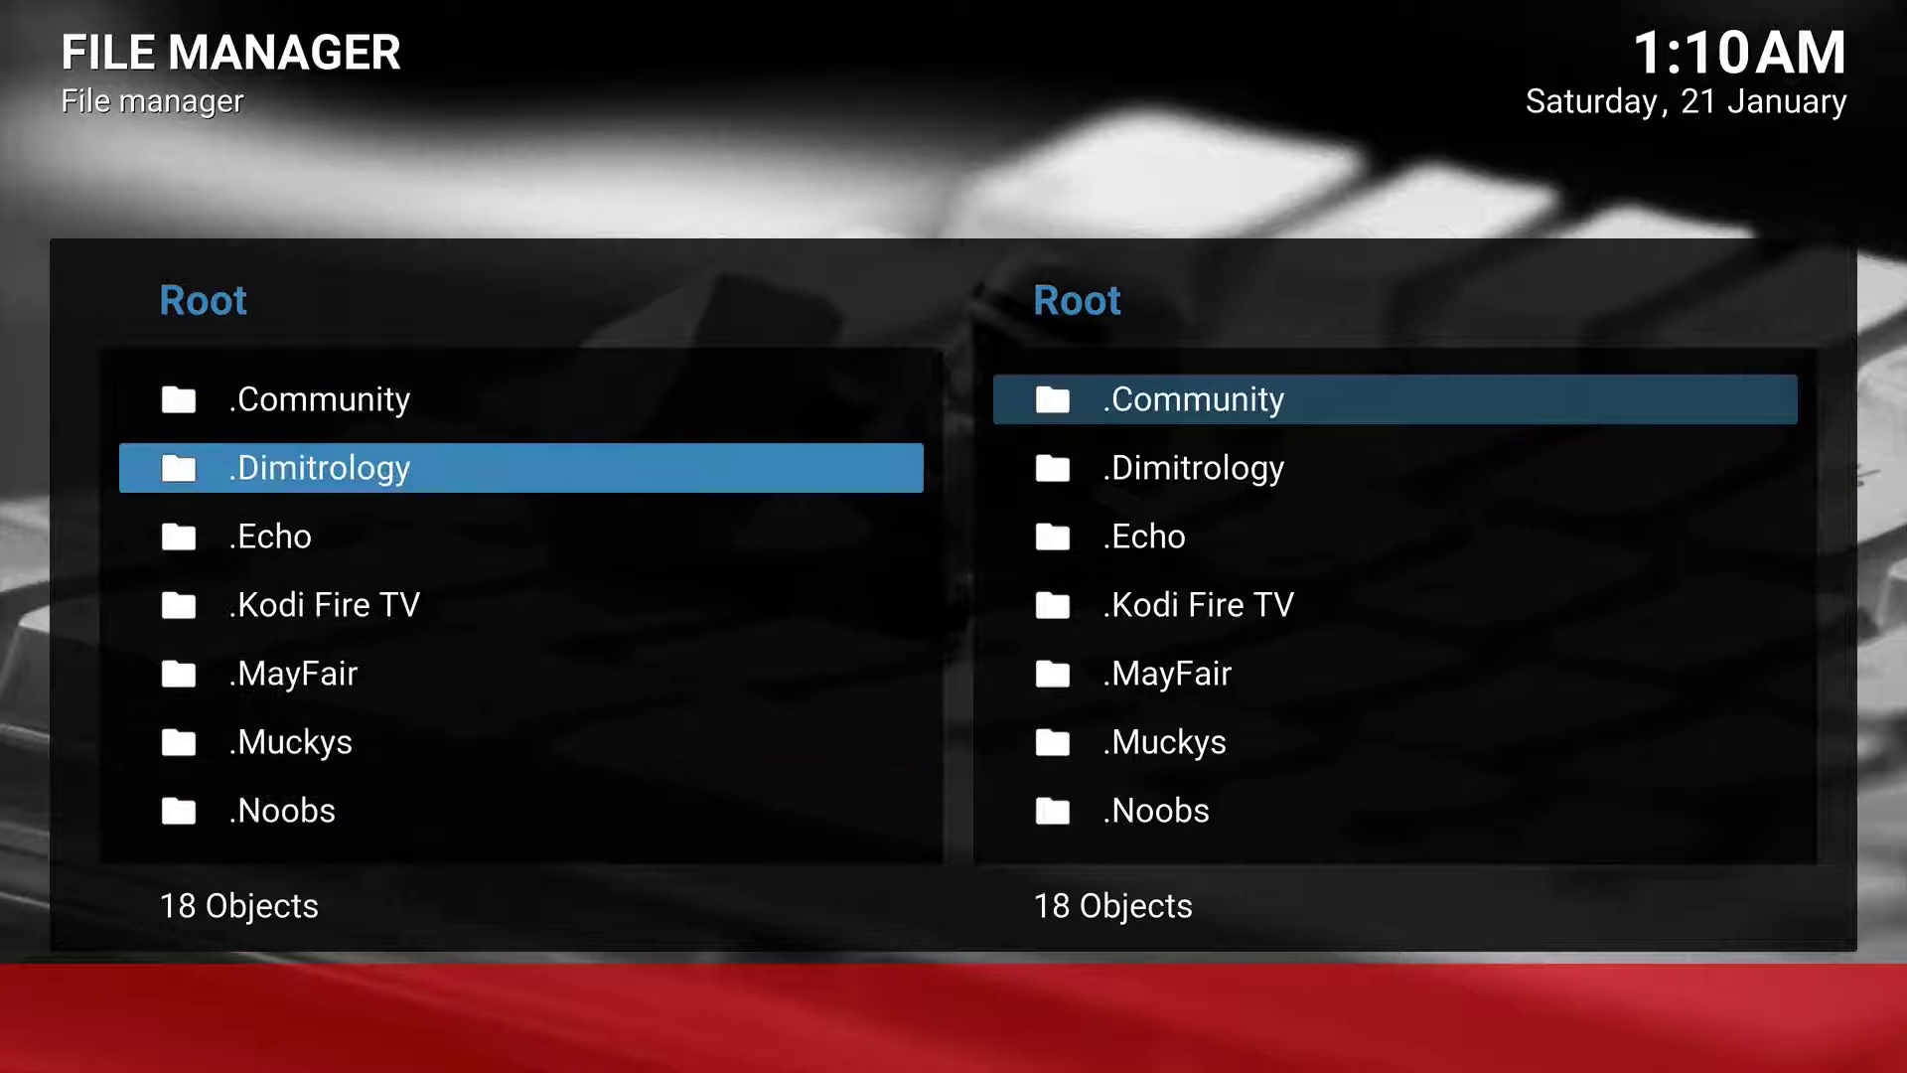
pyautogui.press('Down')
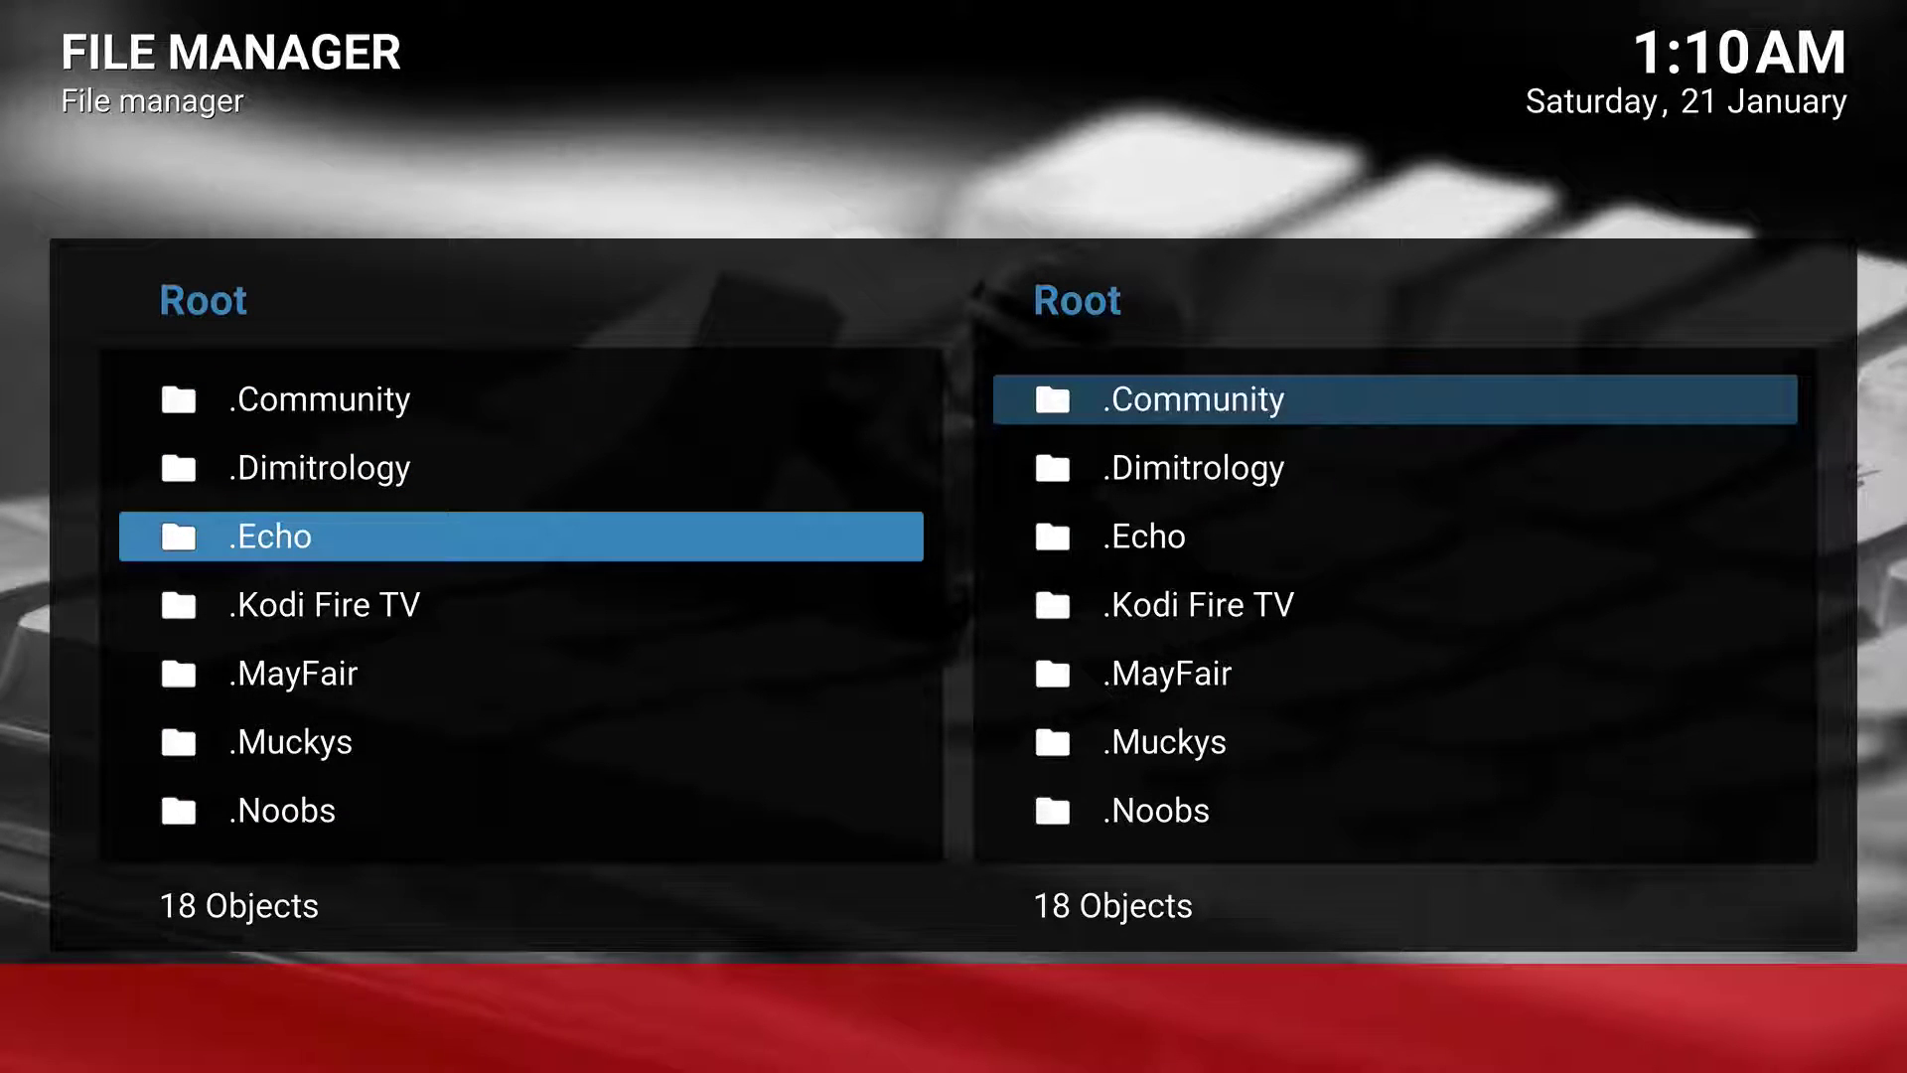
pyautogui.press('c')
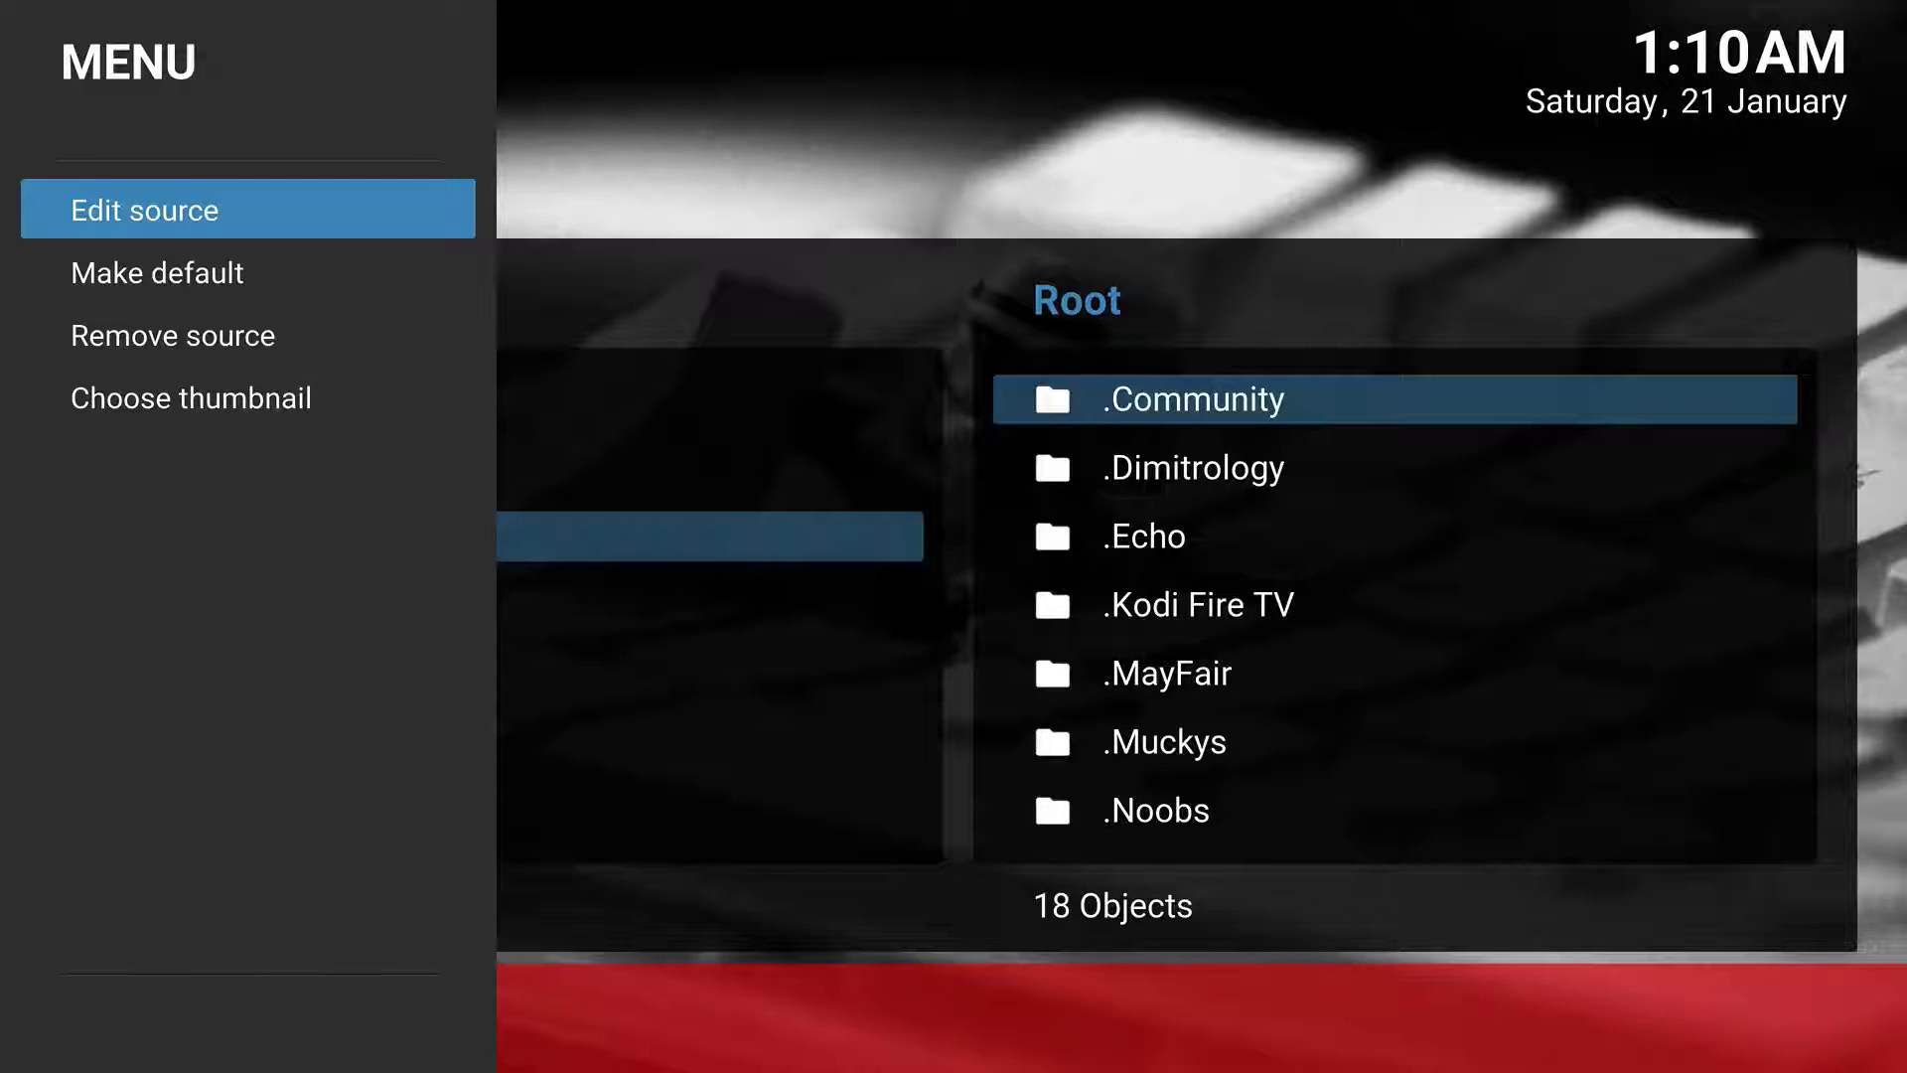
pyautogui.press('Return')
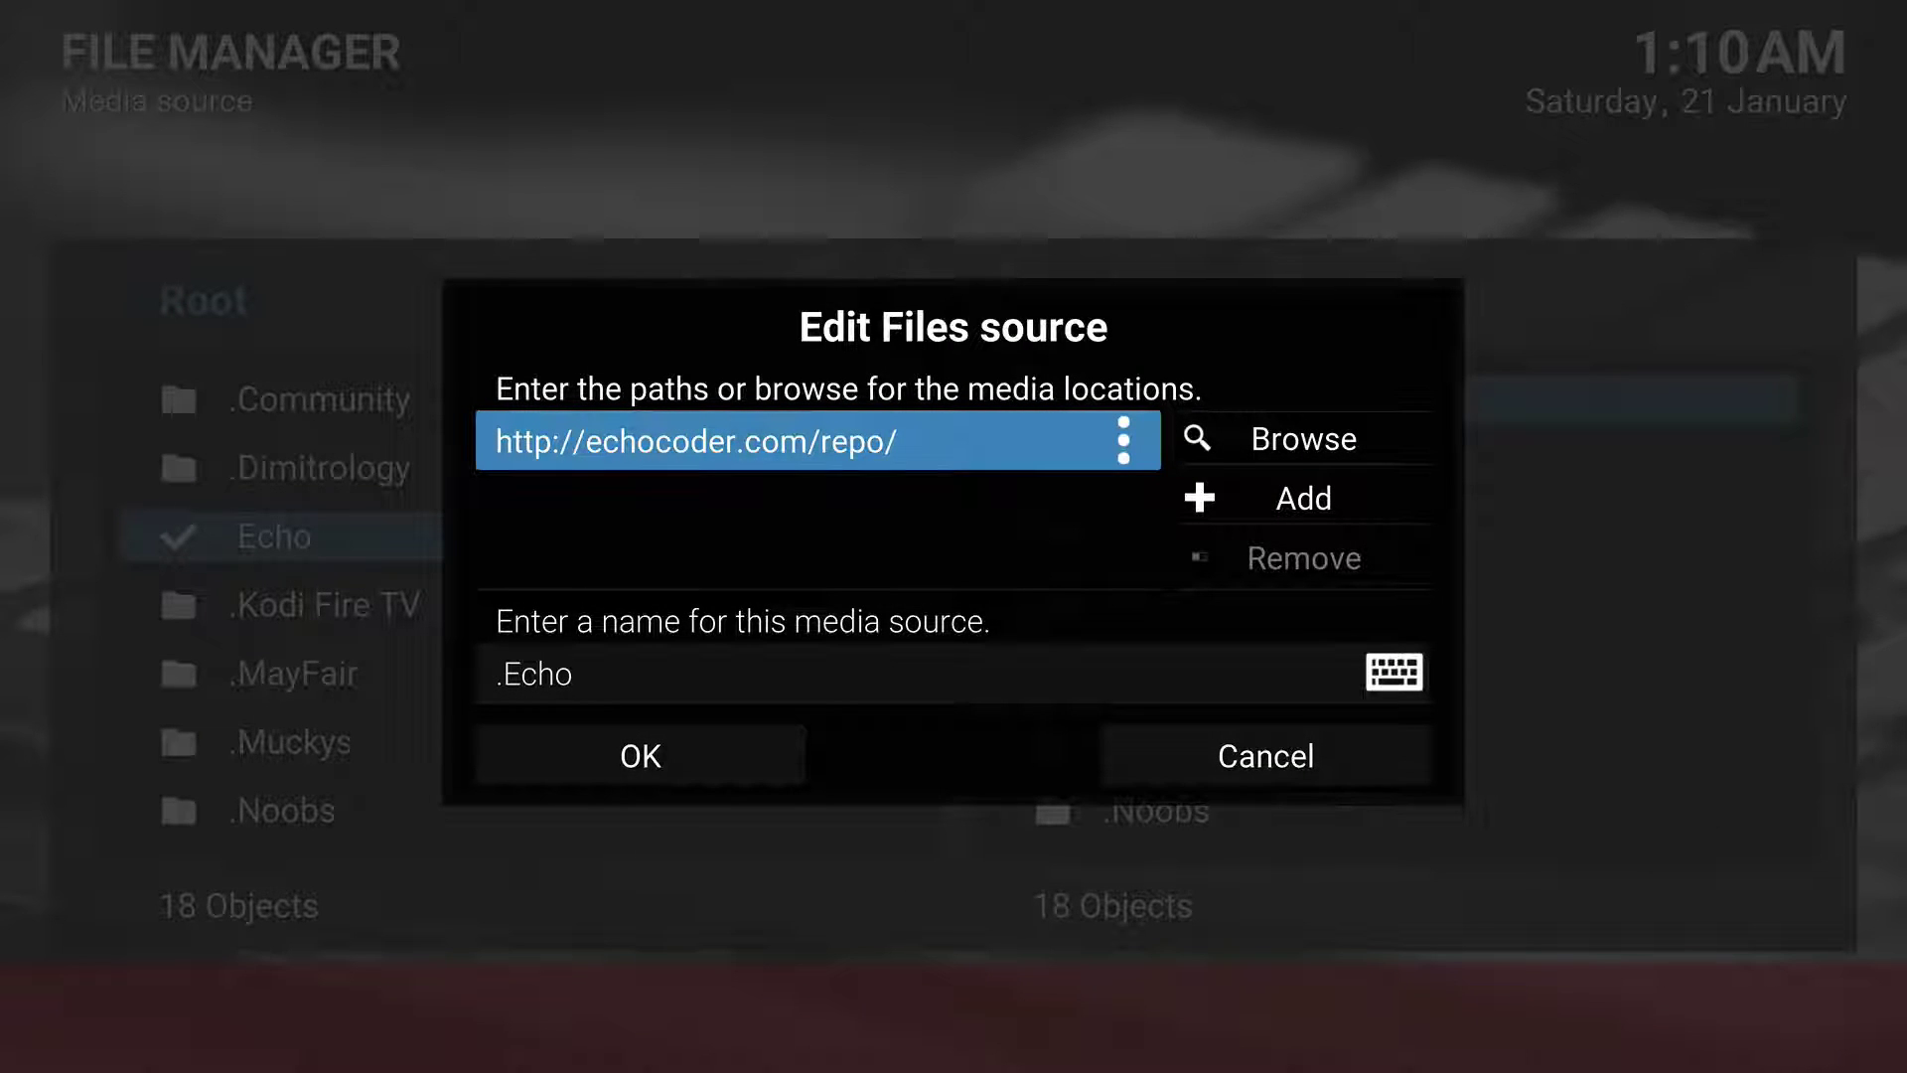
pyautogui.press('Down')
pyautogui.press('Down')
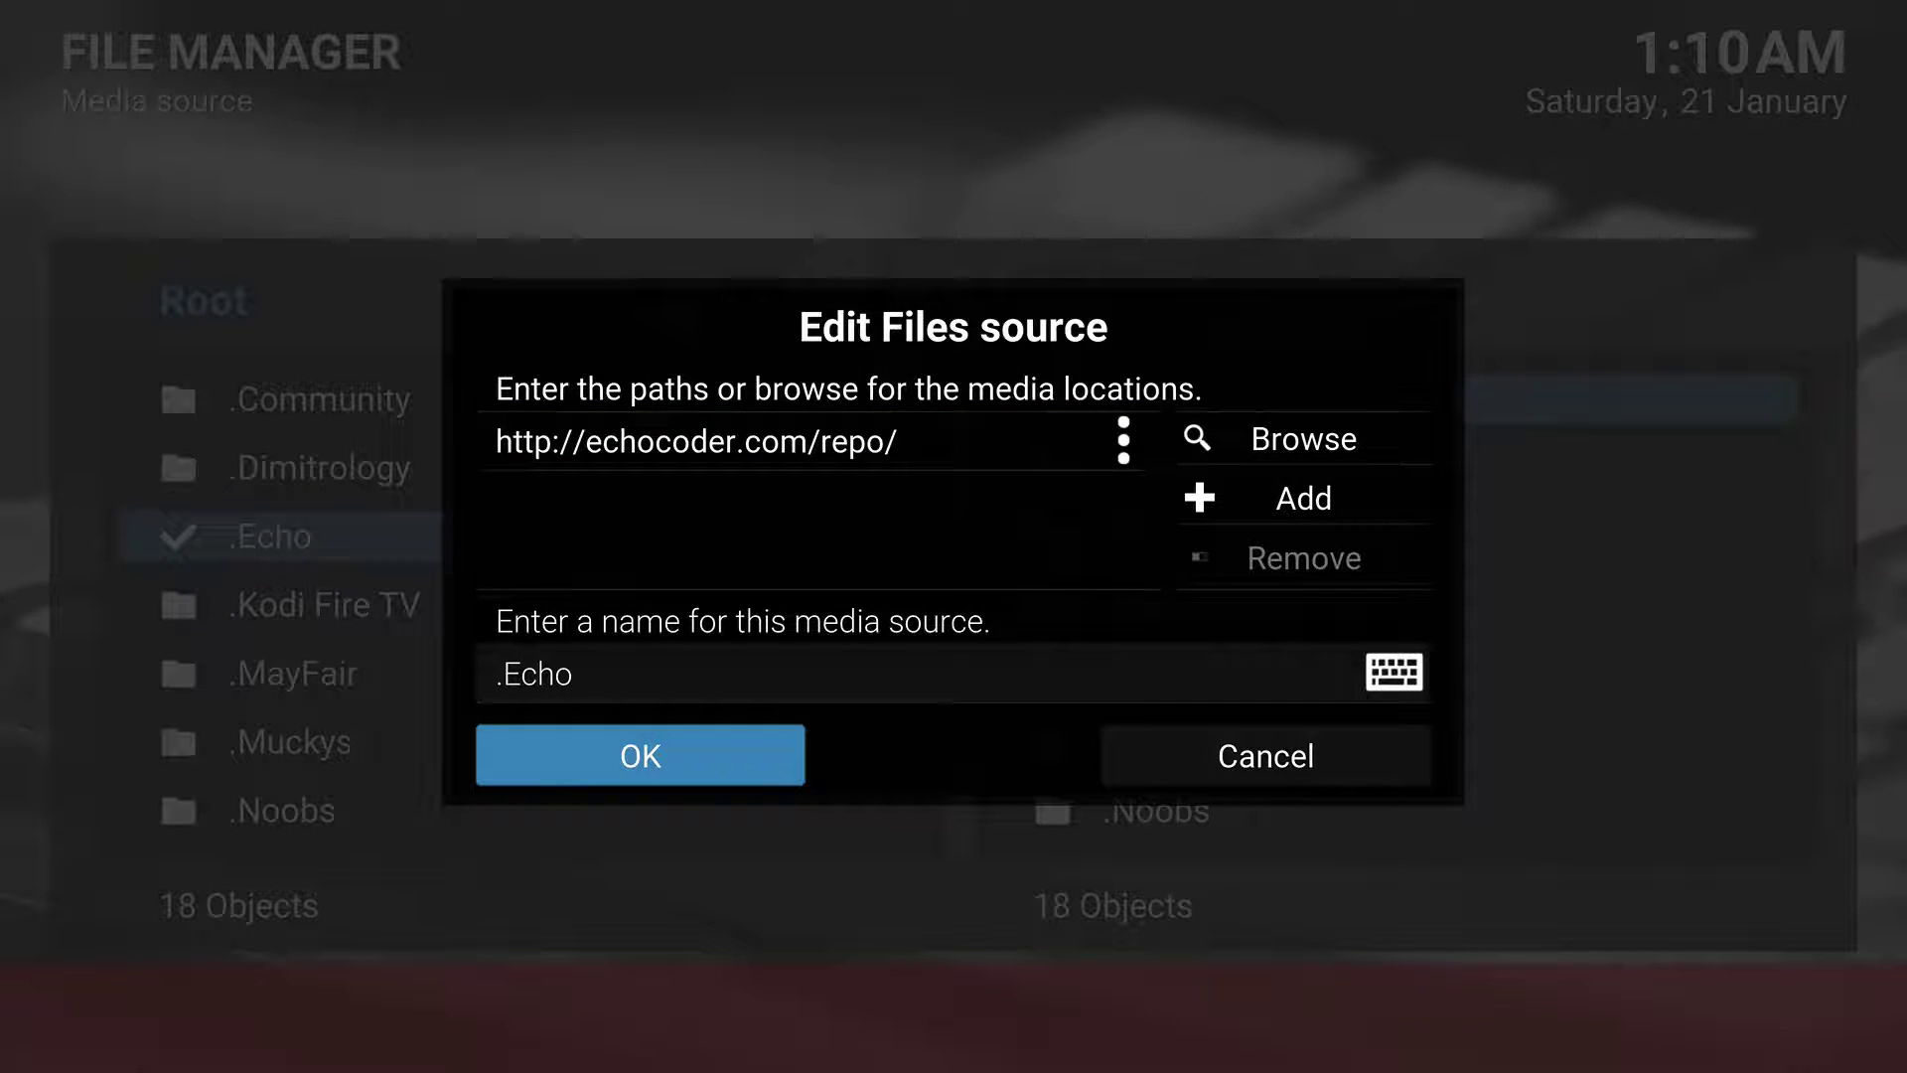
pyautogui.press('Return')
pyautogui.press('Up')
pyautogui.press('Up')
pyautogui.press('Up')
pyautogui.press('Down')
pyautogui.press('Down')
pyautogui.press('Down')
pyautogui.press('Down')
pyautogui.press('Down')
pyautogui.press('Up')
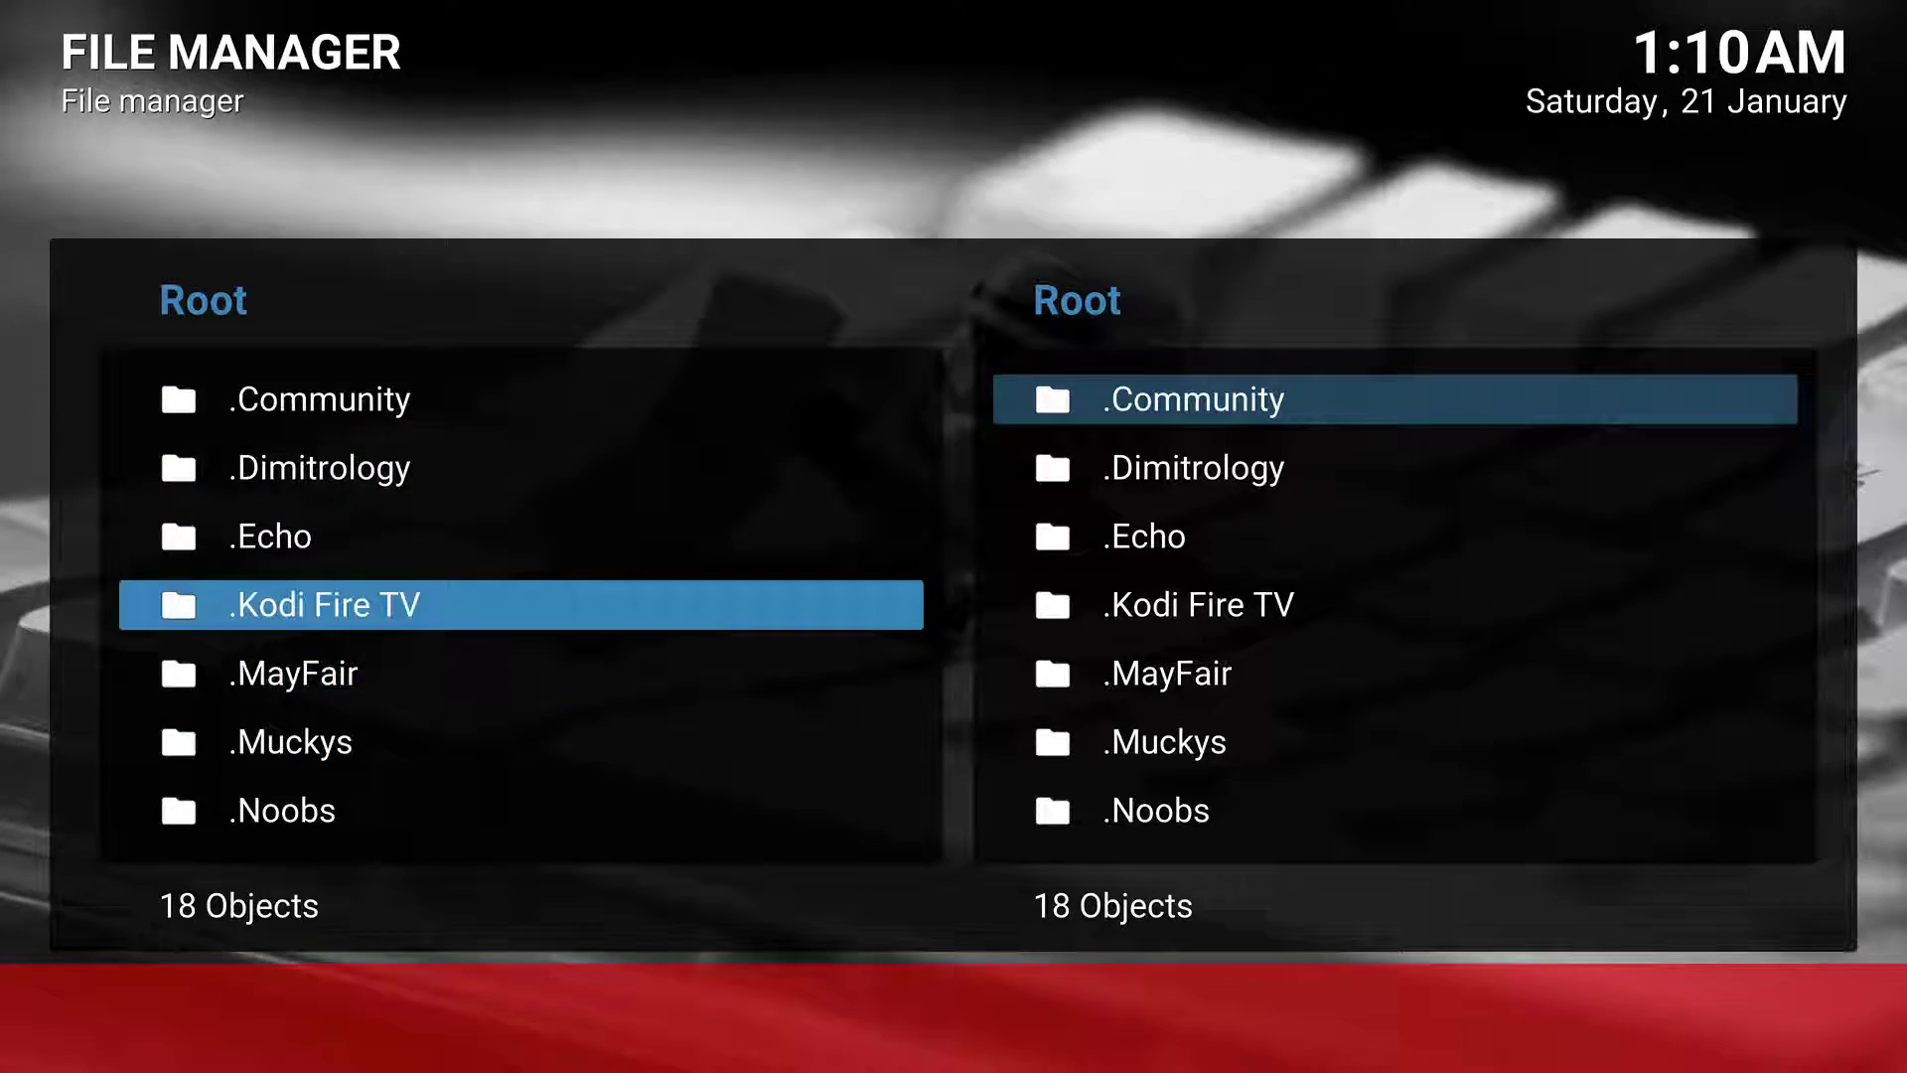
# Install repository.echo-1.04.zip from the .Echo source via Add-ons > Install from zip file
pyautogui.press('Escape')
pyautogui.press('Return')
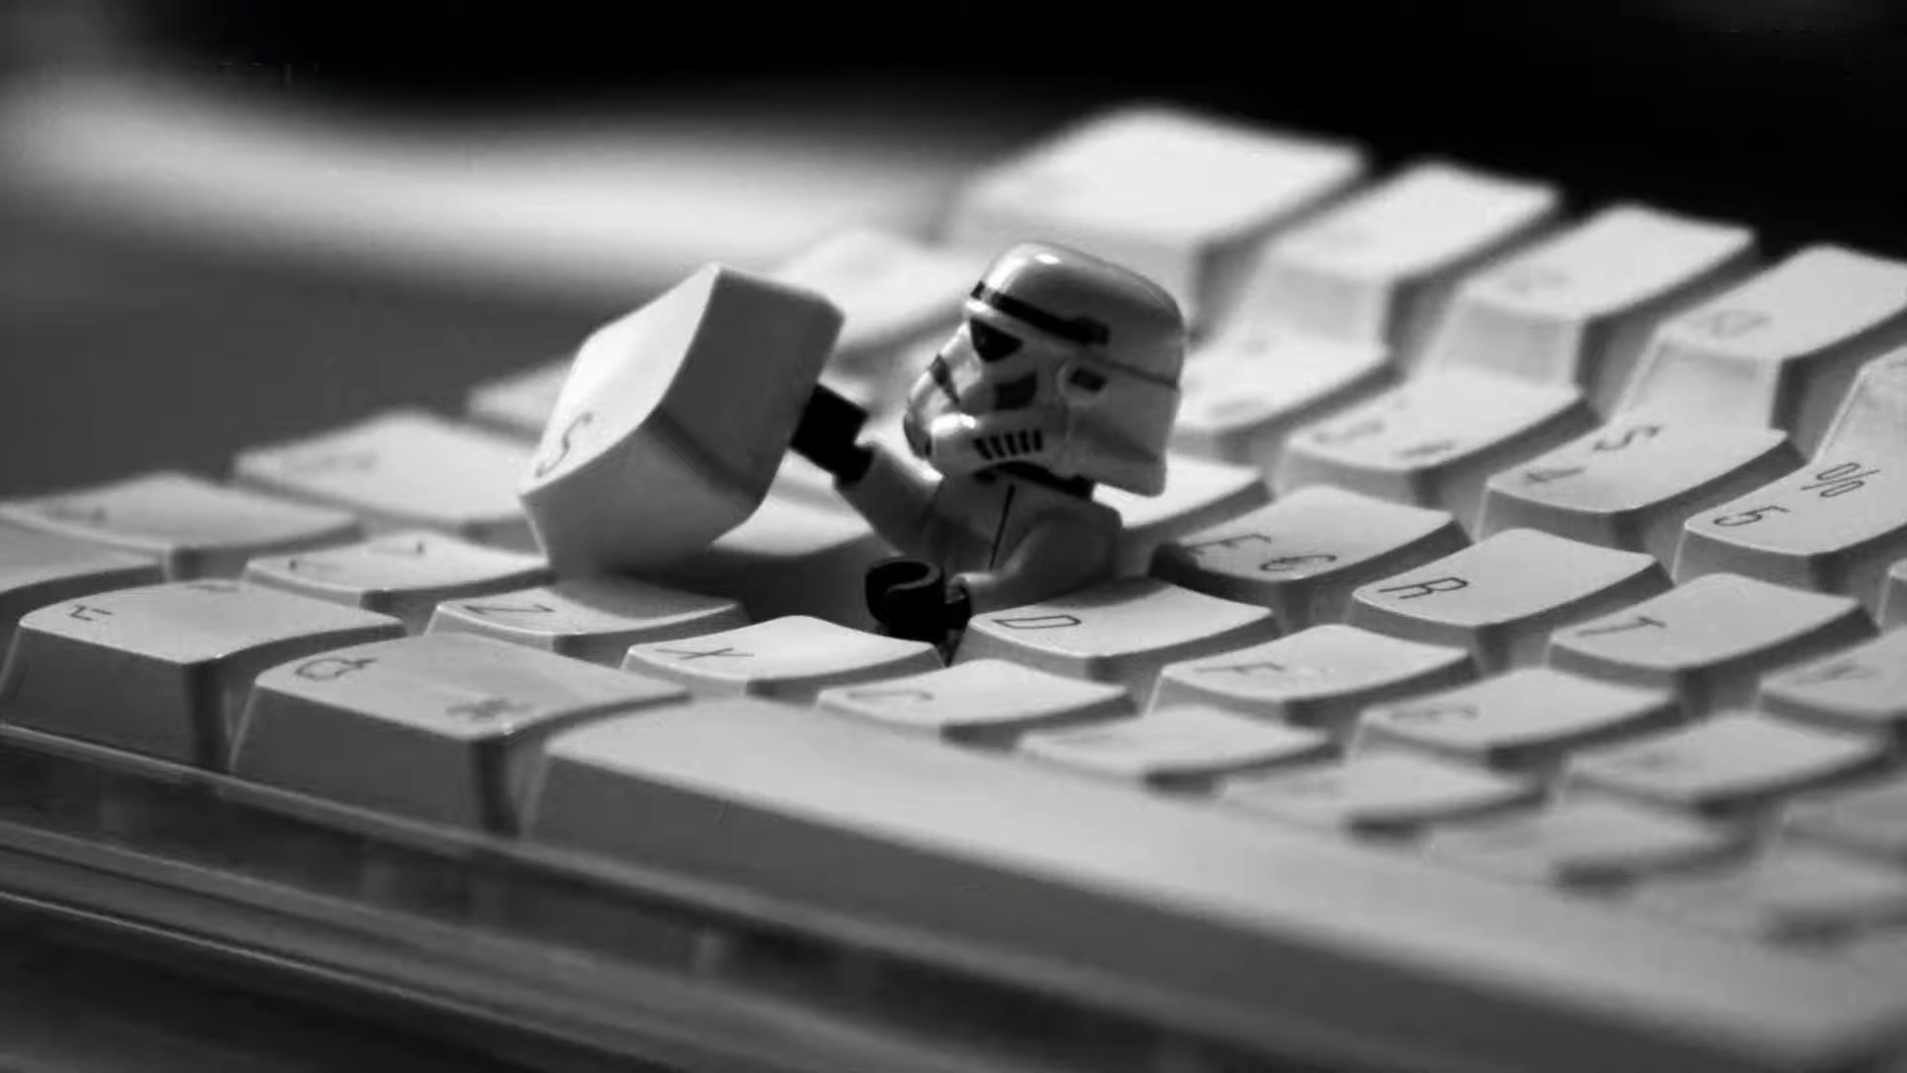
pyautogui.press('Down')
pyautogui.press('Down')
pyautogui.press('Down')
pyautogui.press('Down')
pyautogui.press('Down')
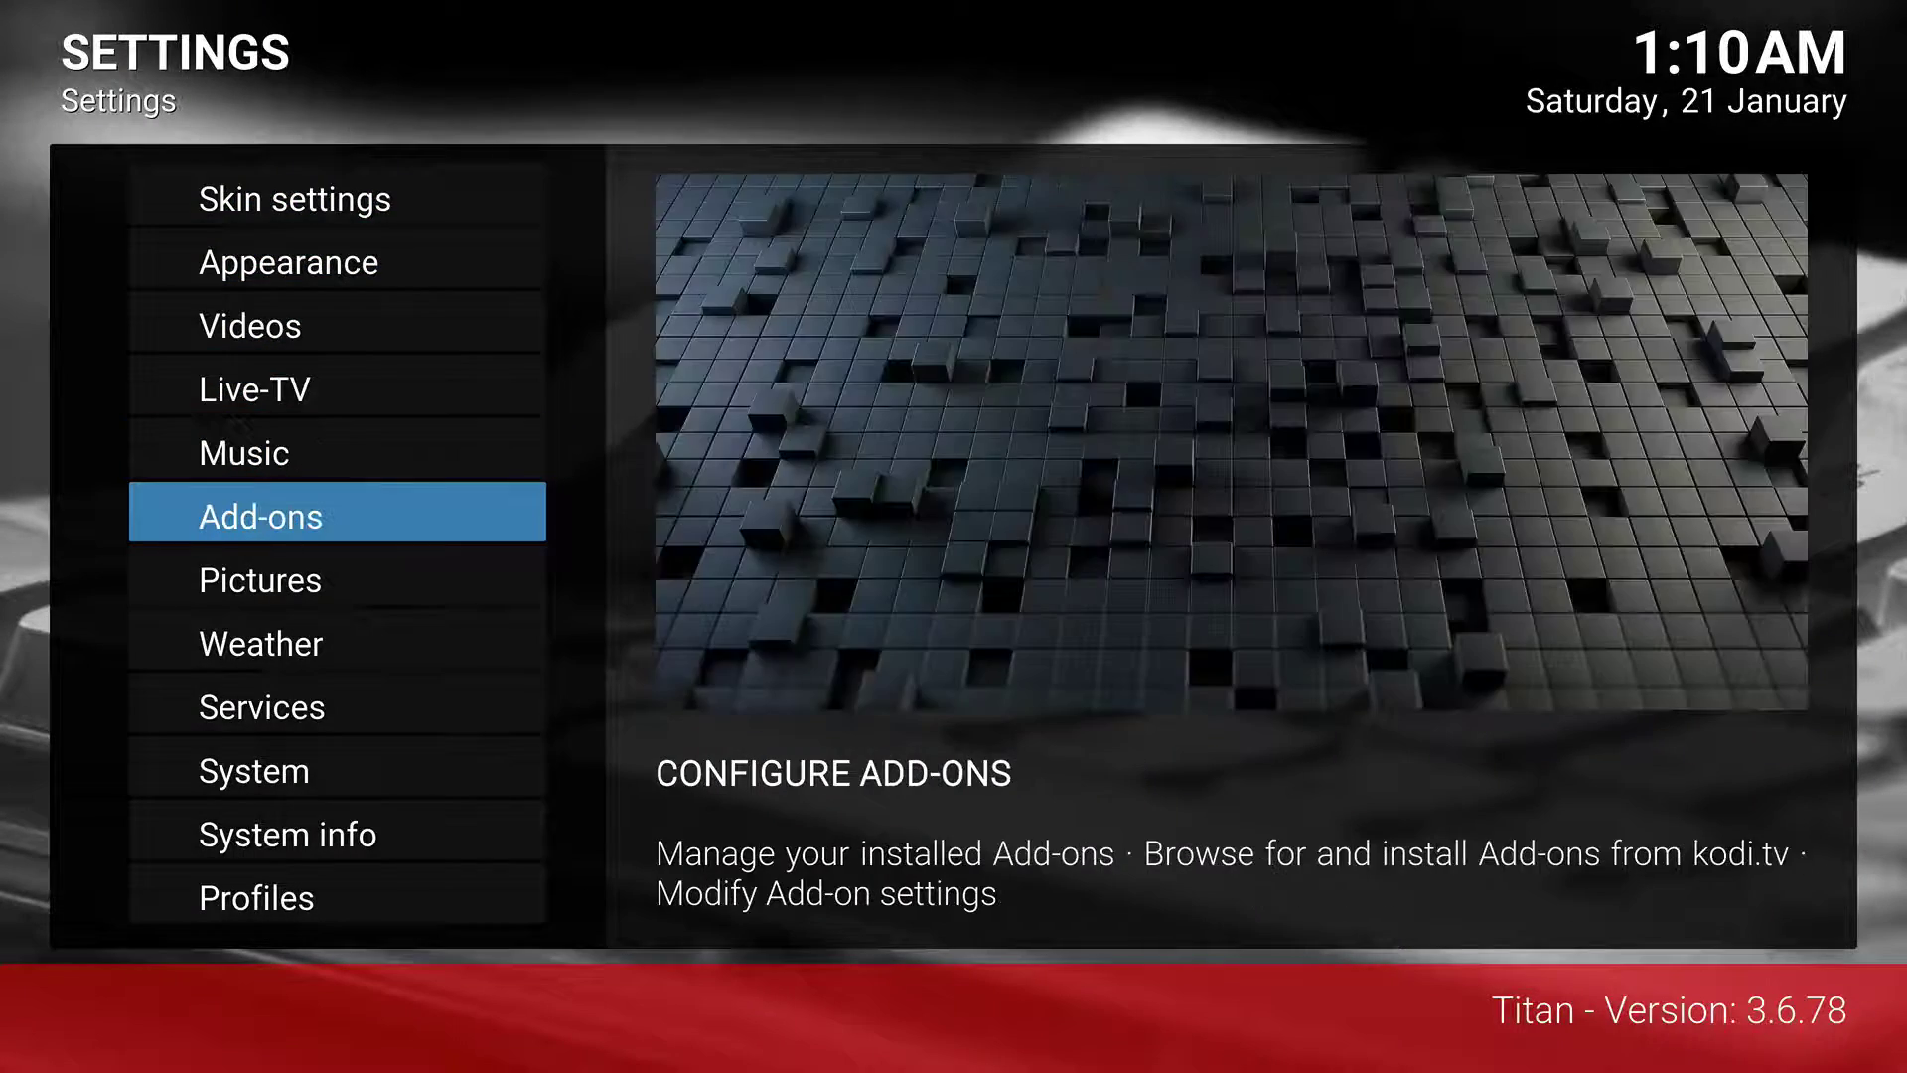
pyautogui.press('Return')
pyautogui.press('Down')
pyautogui.press('Down')
pyautogui.press('Down')
pyautogui.press('Return')
pyautogui.press('Down')
pyautogui.press('Down')
pyautogui.press('Down')
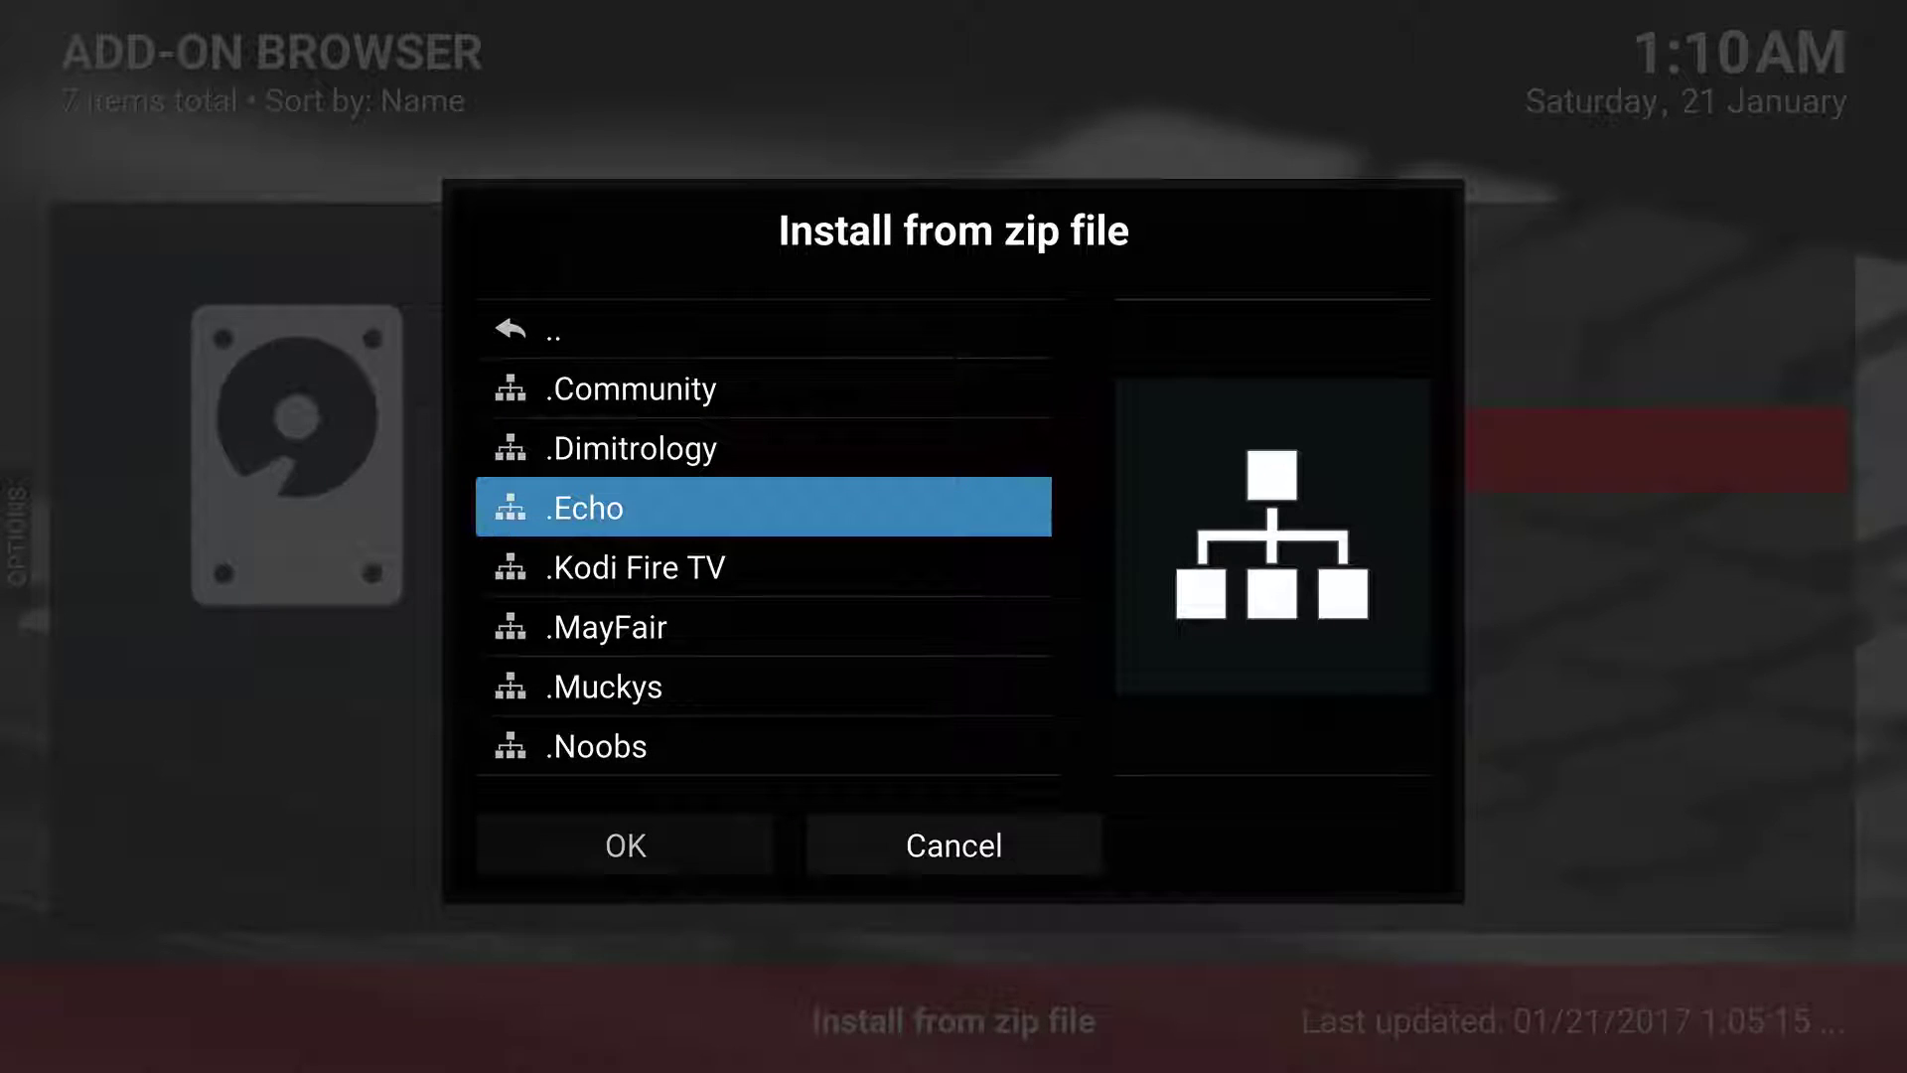
pyautogui.press('Return')
pyautogui.press('Down')
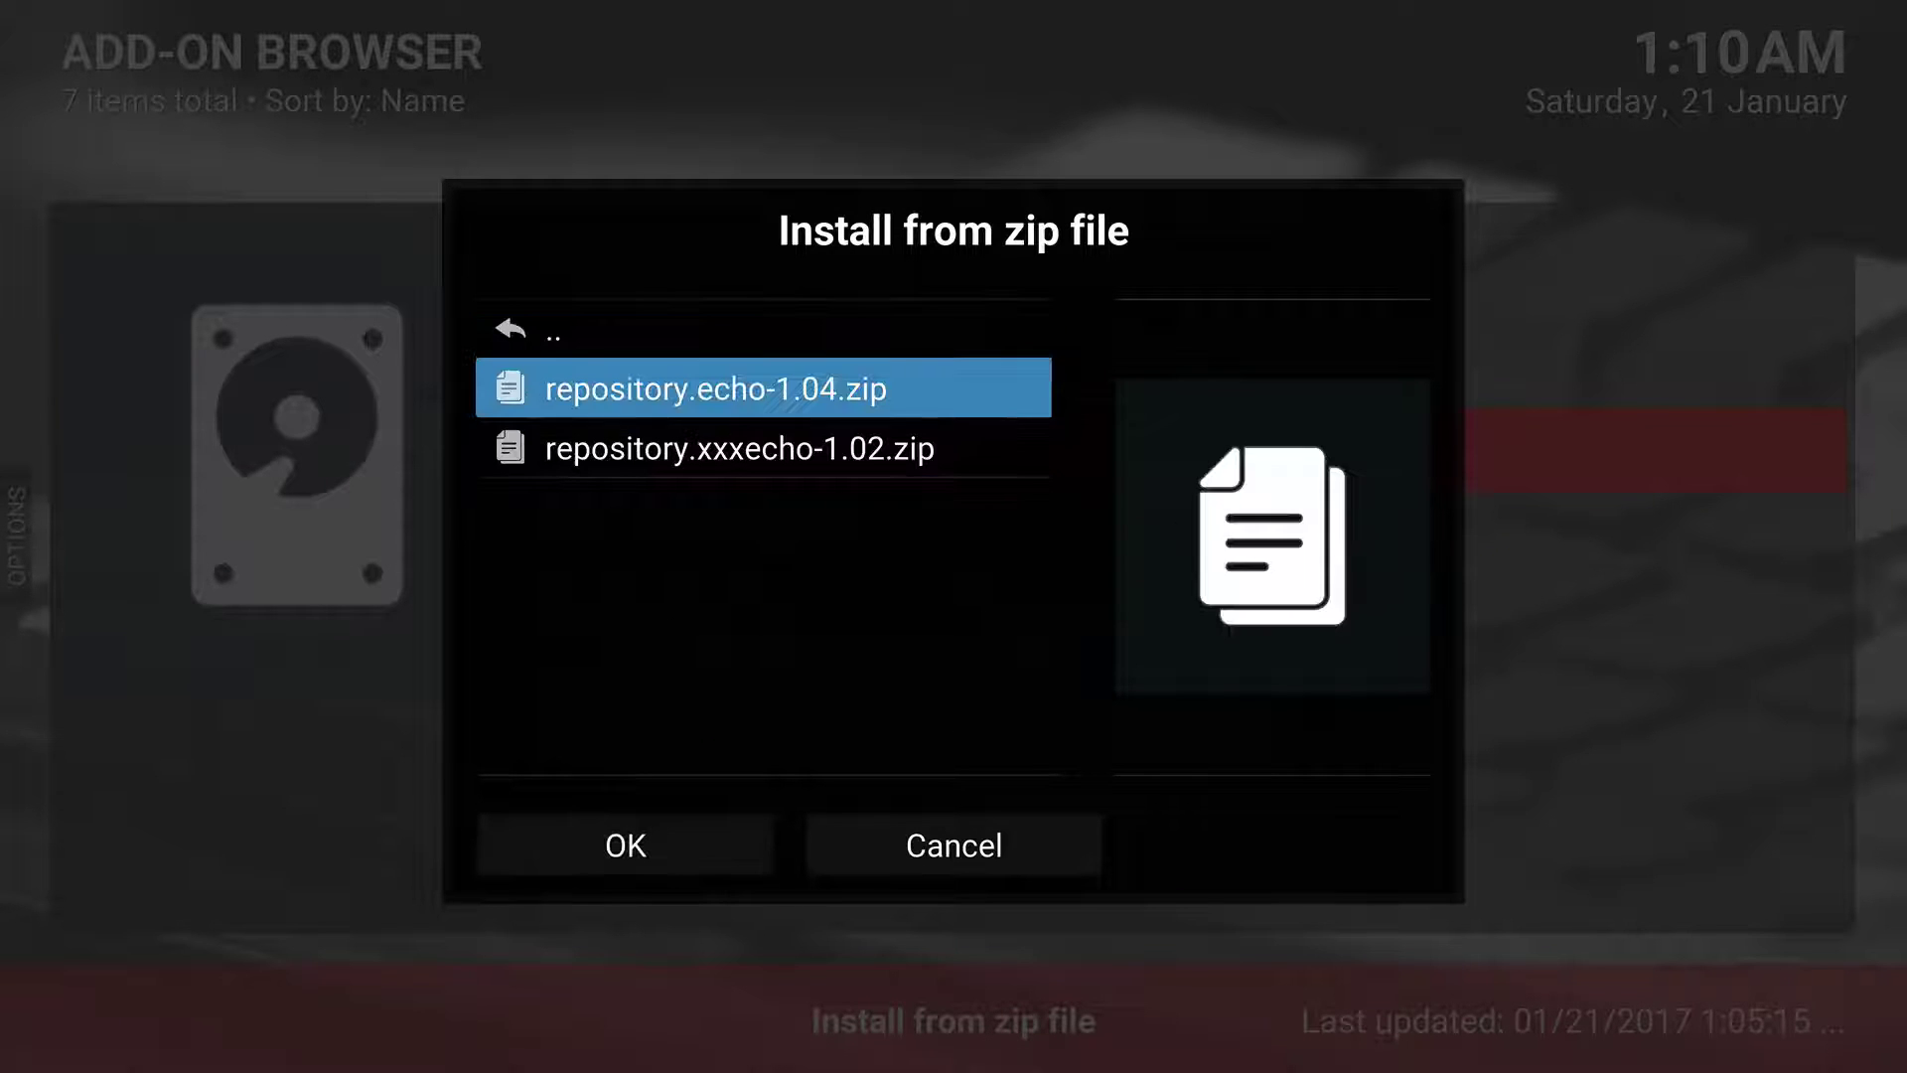
pyautogui.press('Return')
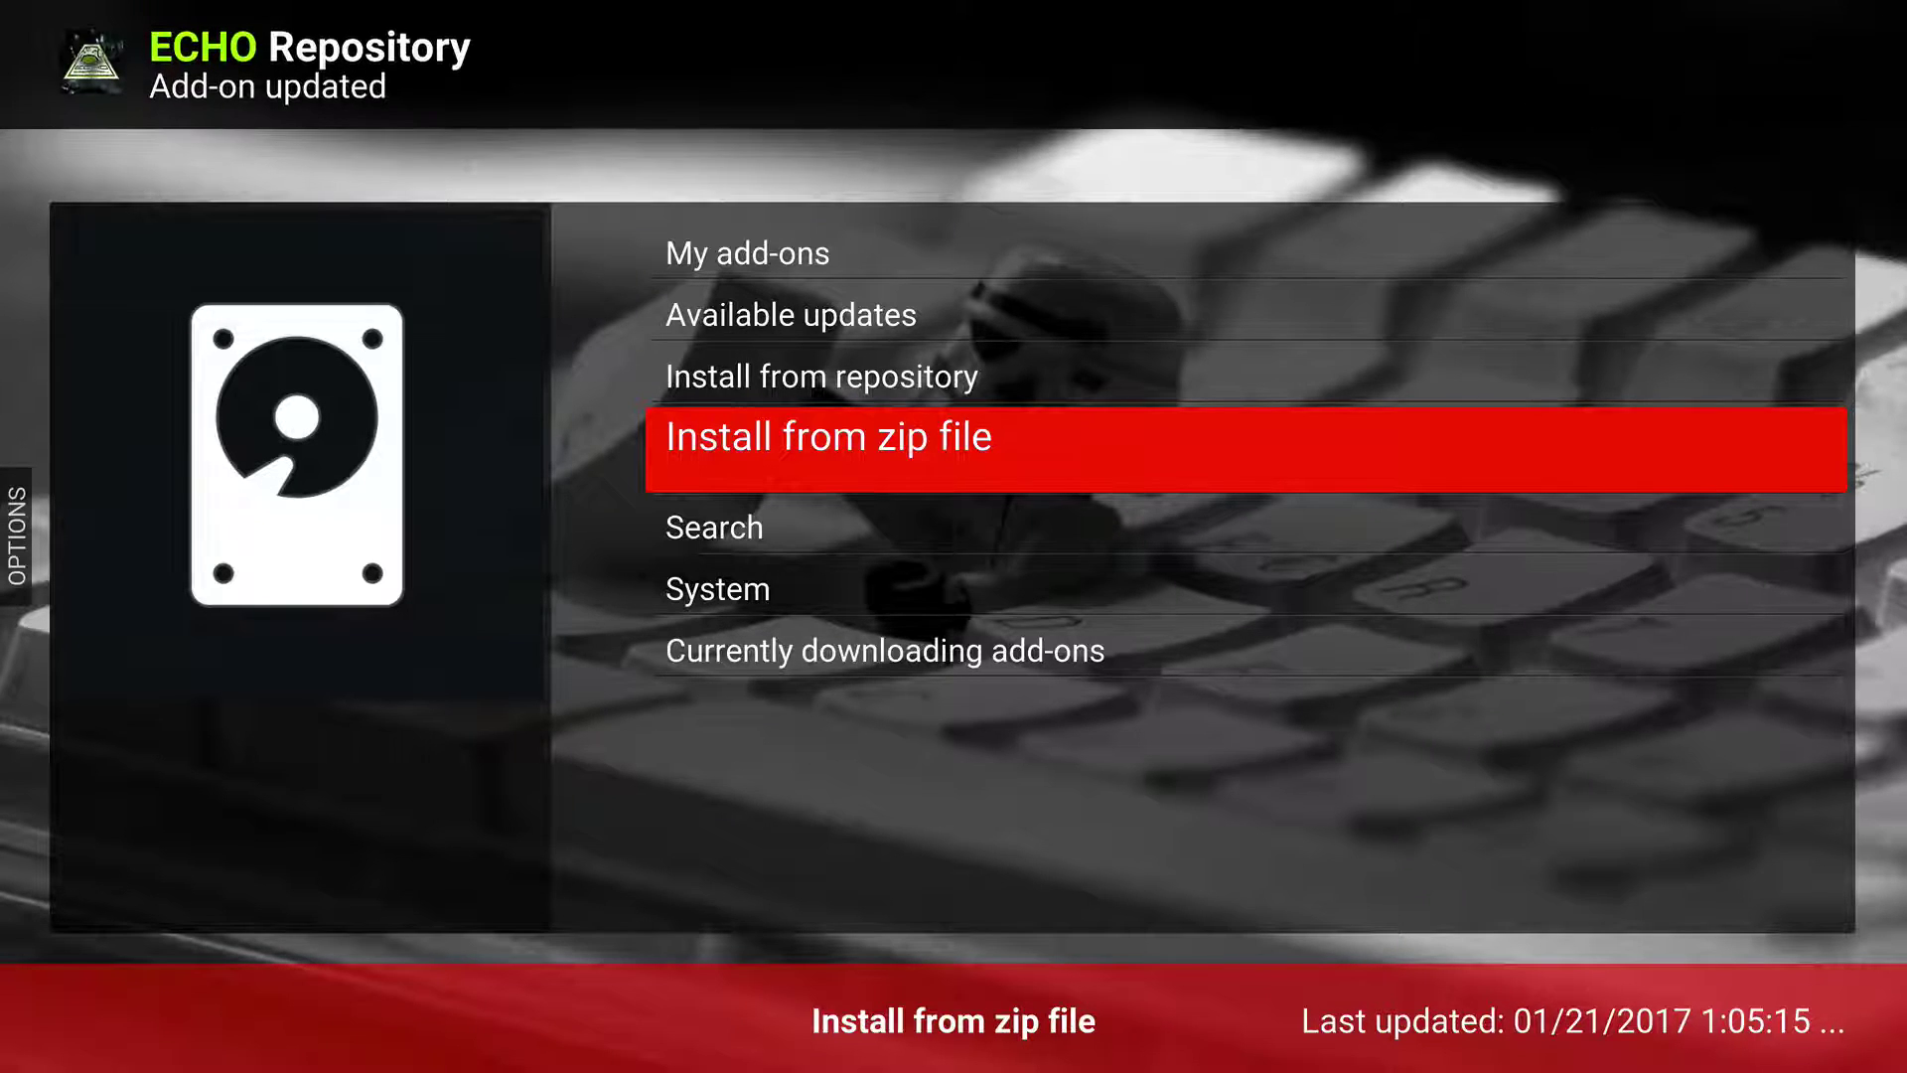
# Launch Find My Game from the ECHO Repository's Video add-ons category
pyautogui.press('Up')
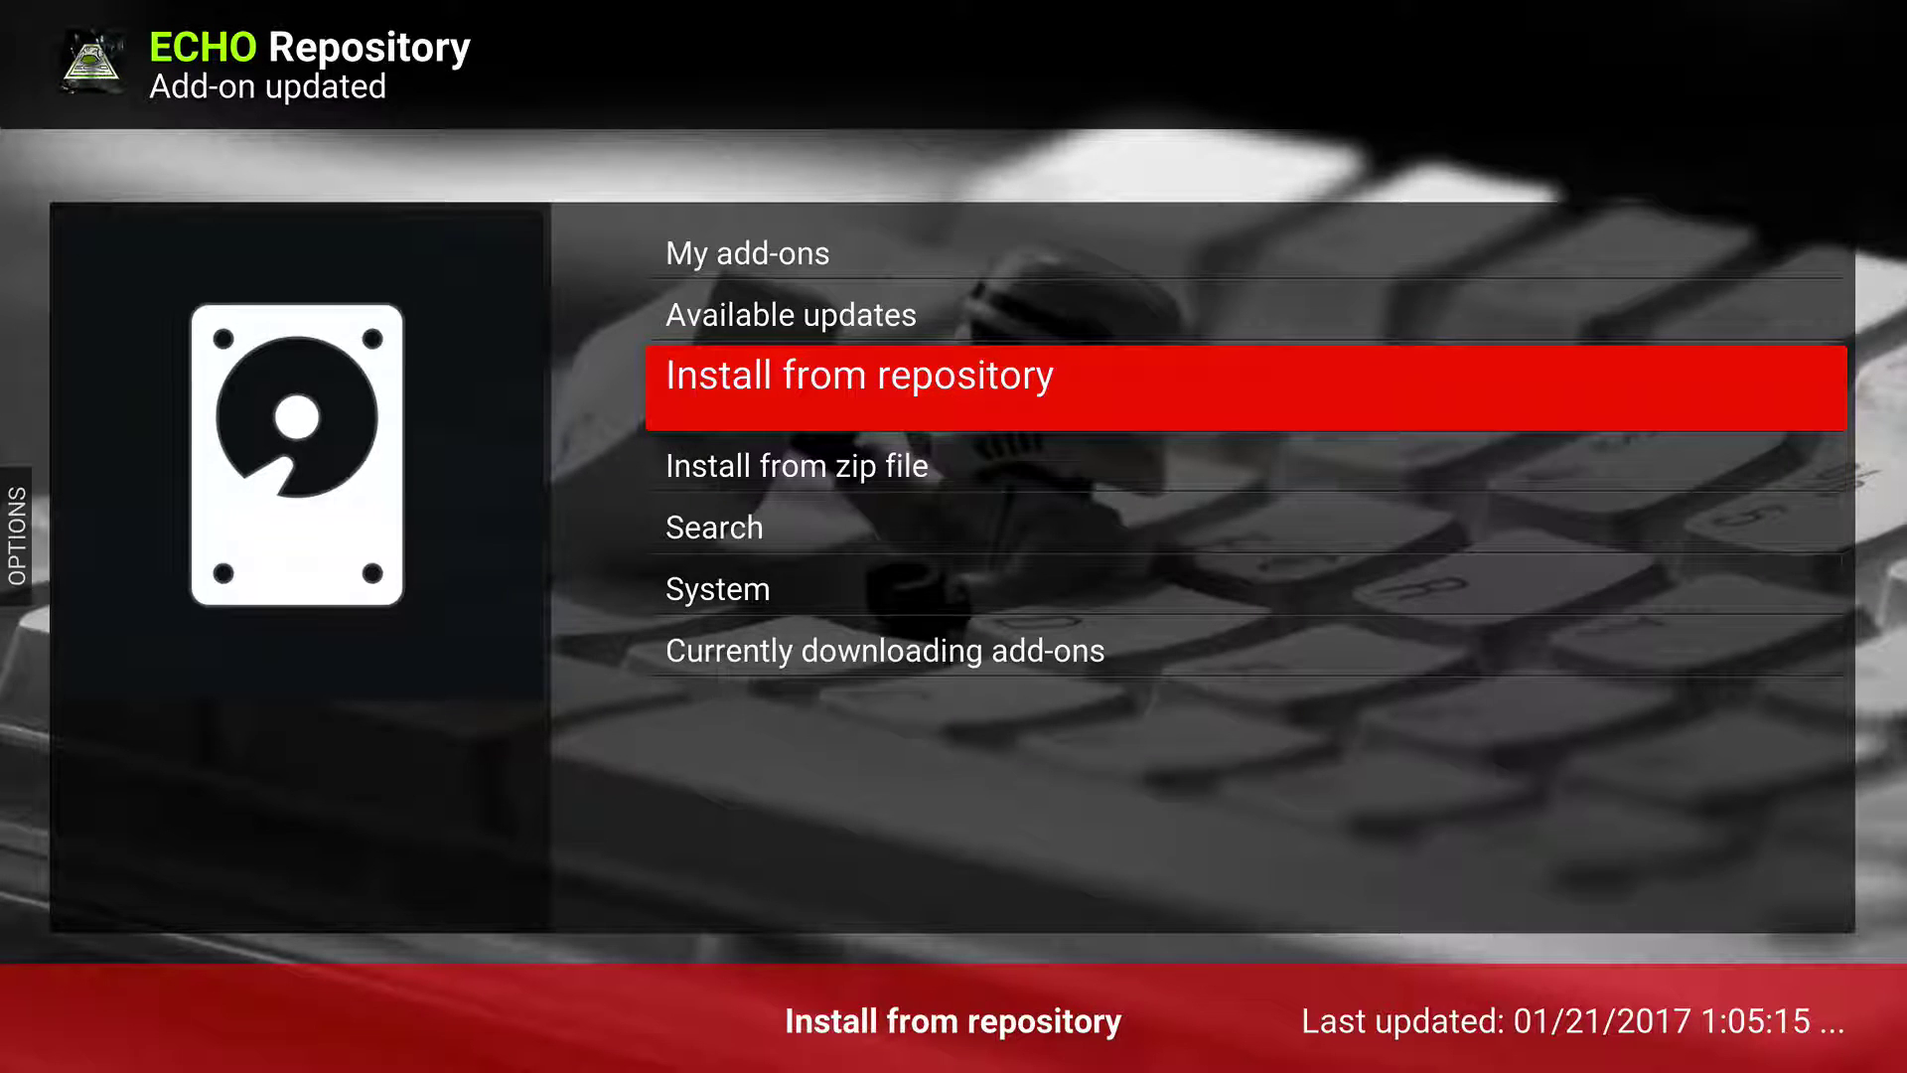
pyautogui.press('Return')
pyautogui.press('Down')
pyautogui.press('Down')
pyautogui.press('Return')
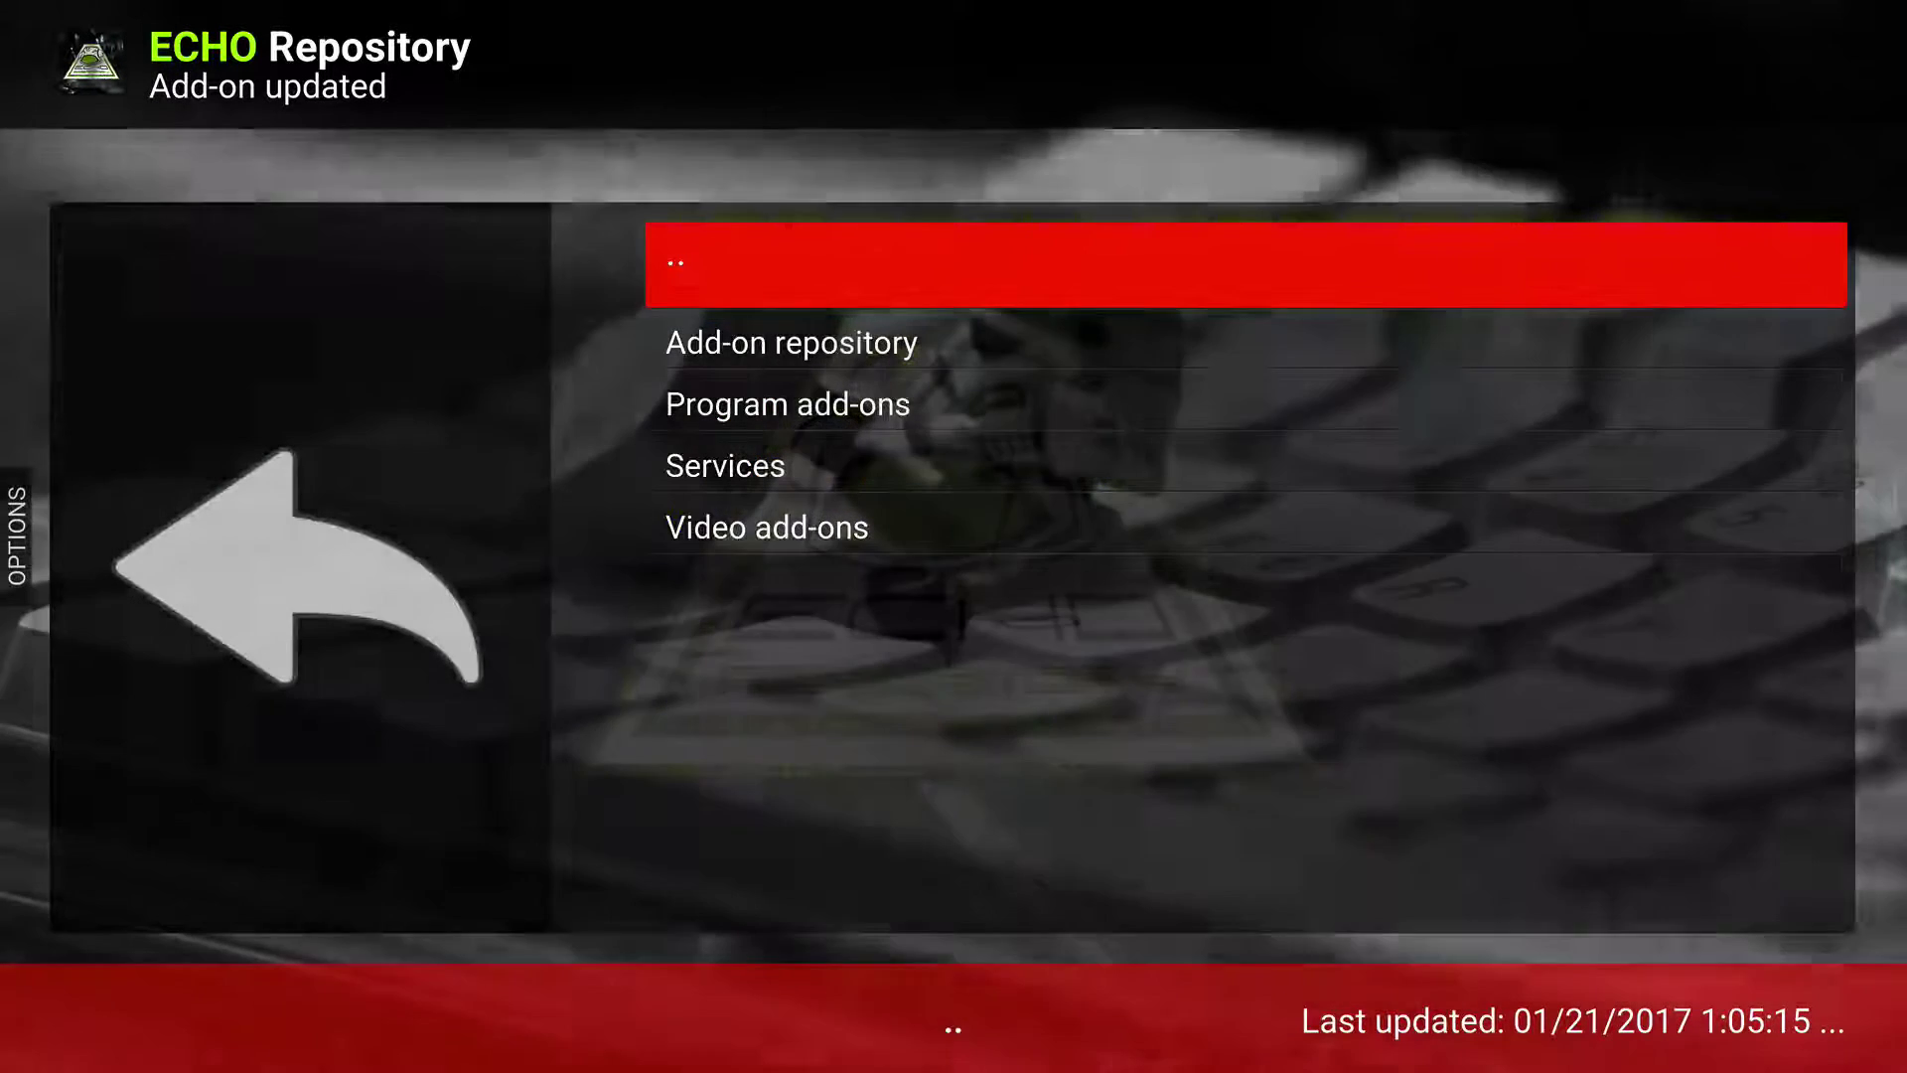
pyautogui.press('Up')
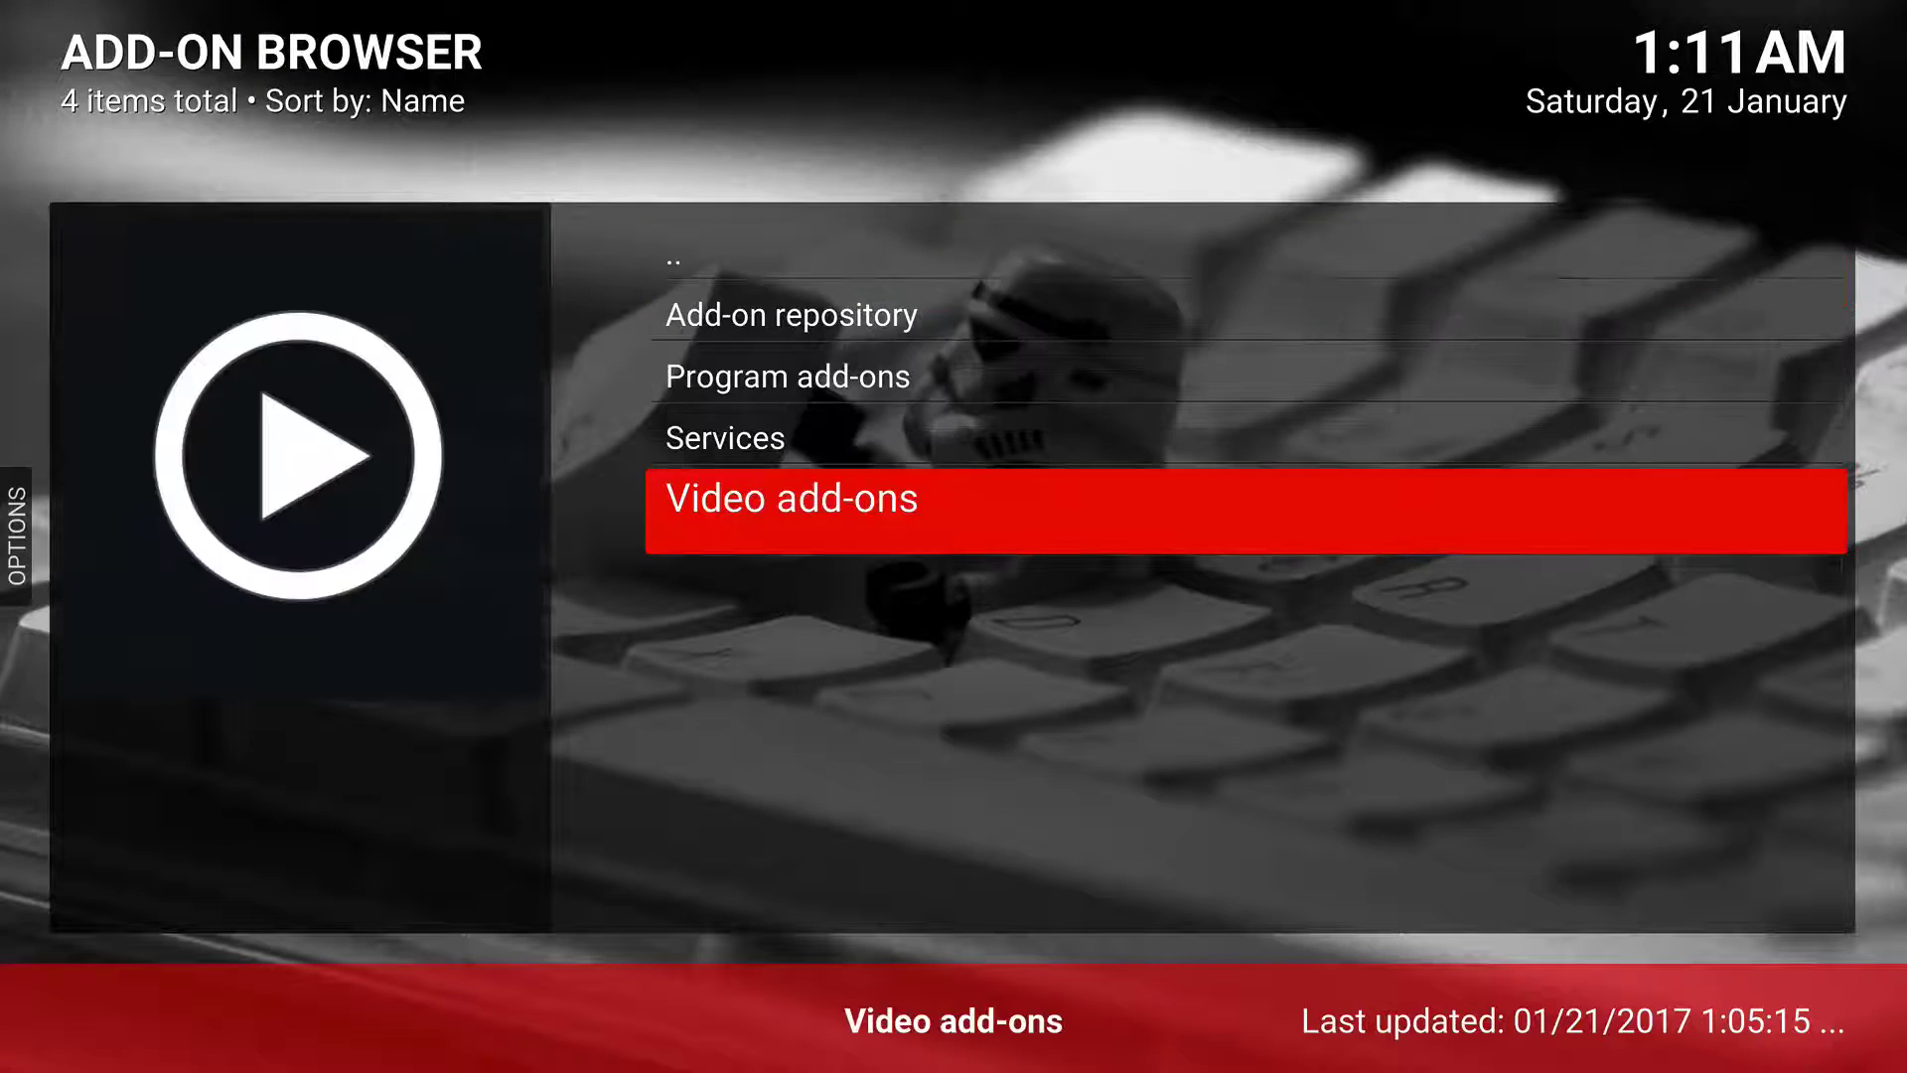
pyautogui.press('Return')
pyautogui.press('Down')
pyautogui.press('Down')
pyautogui.press('Down')
pyautogui.press('Down')
pyautogui.press('Down')
pyautogui.press('Down')
pyautogui.press('Down')
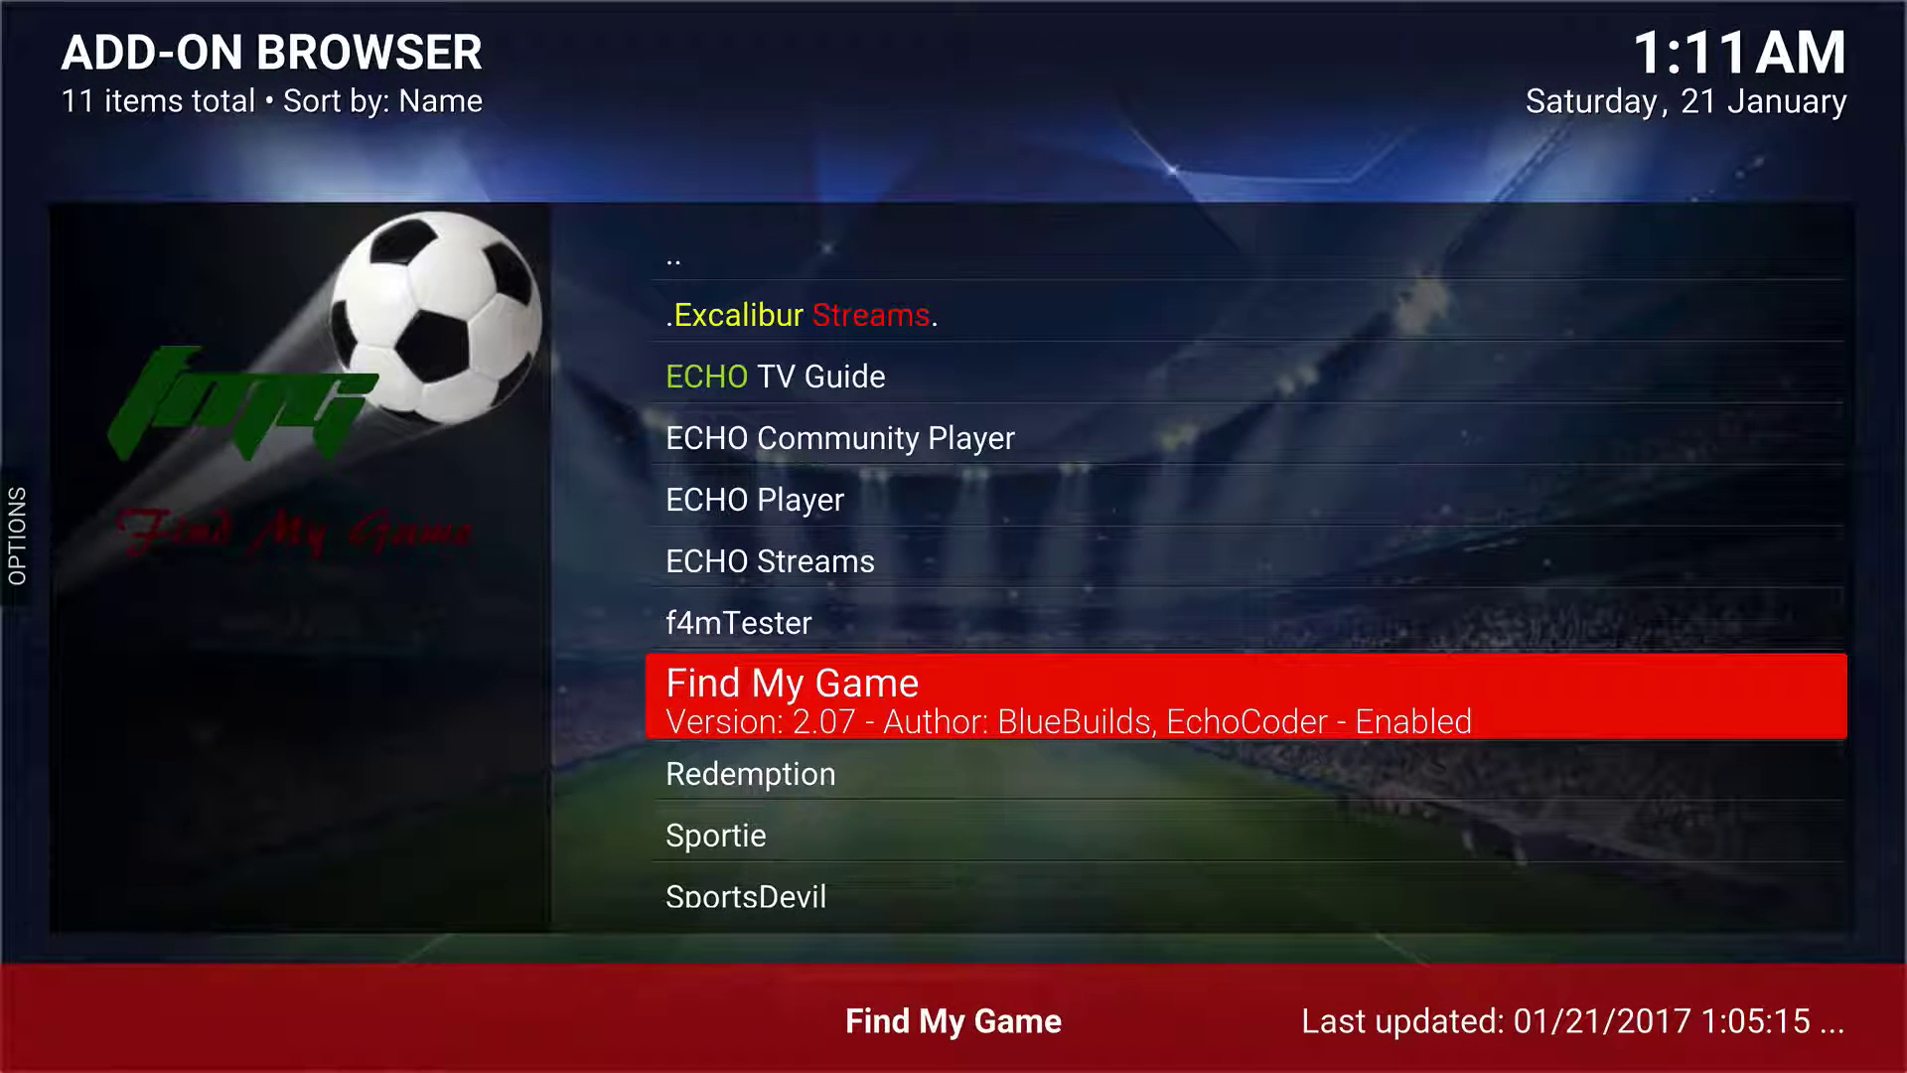
pyautogui.press('Return')
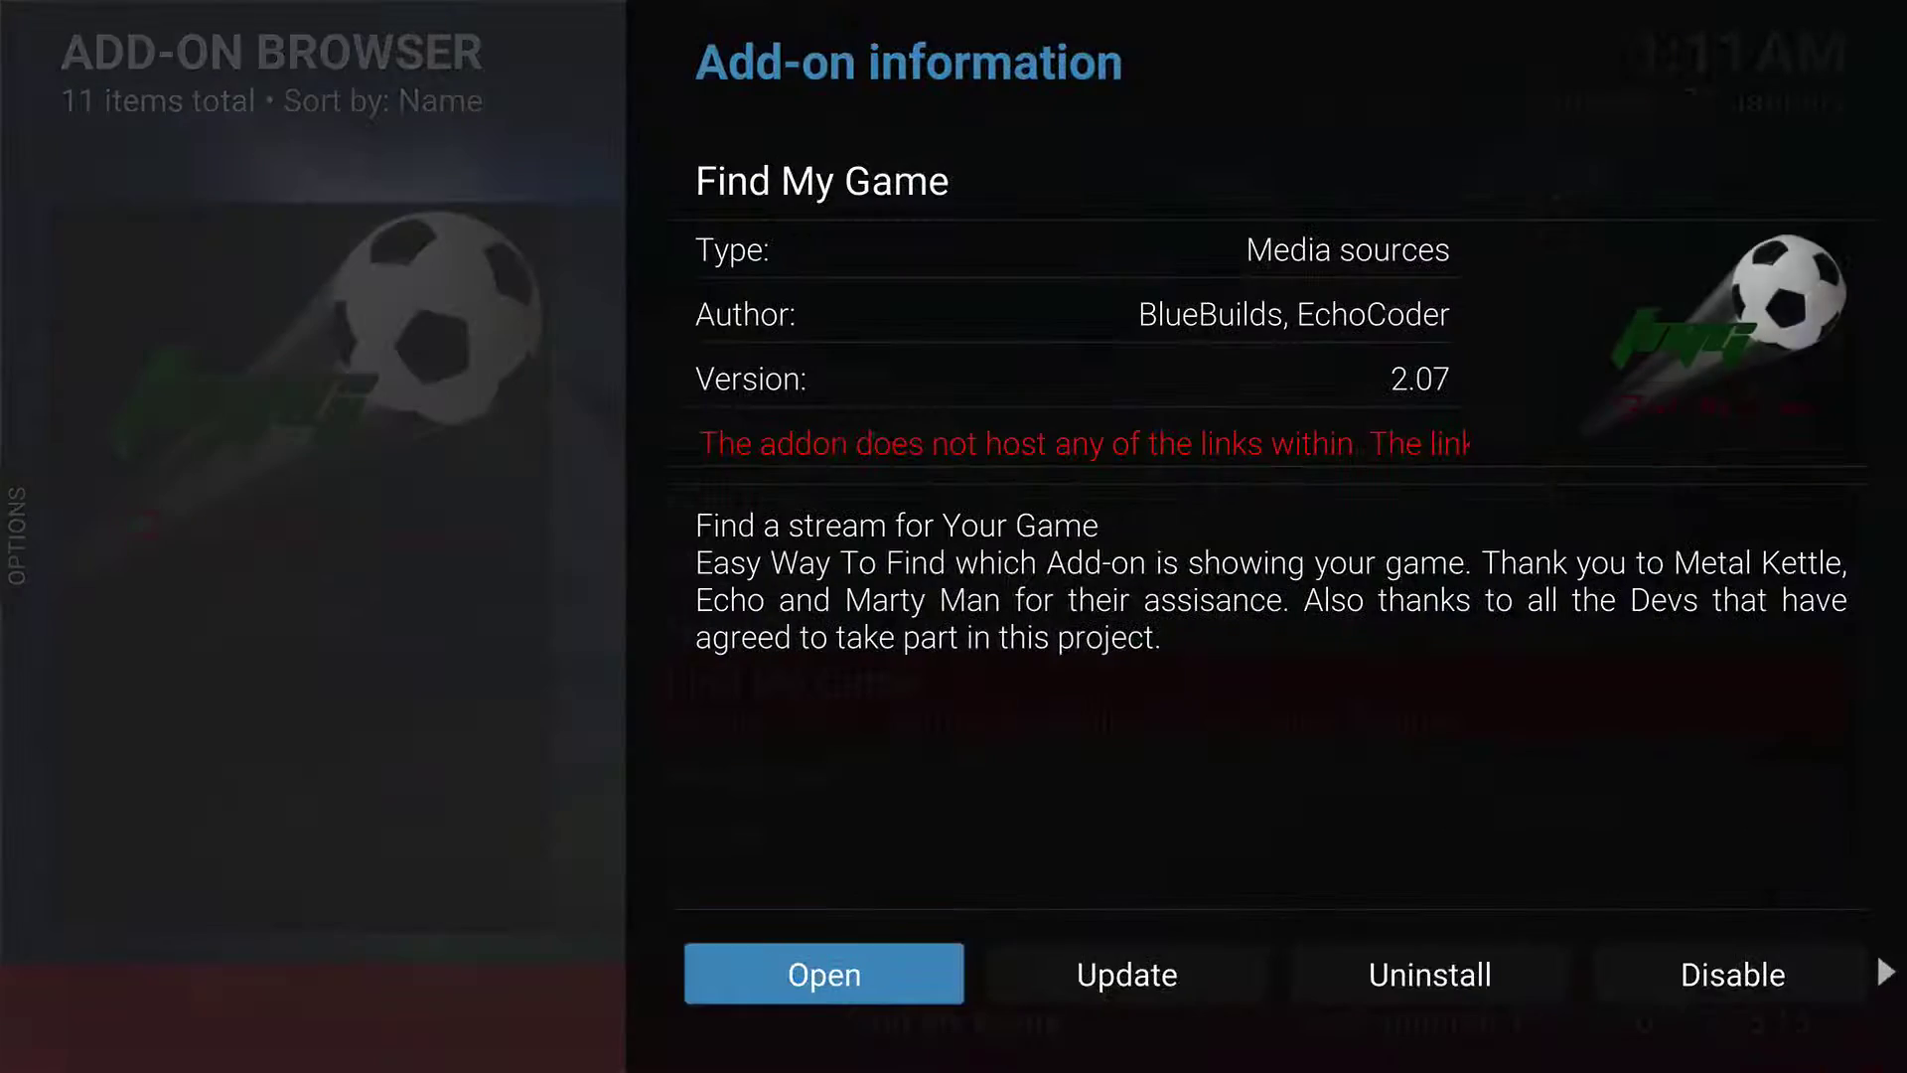
pyautogui.press('Return')
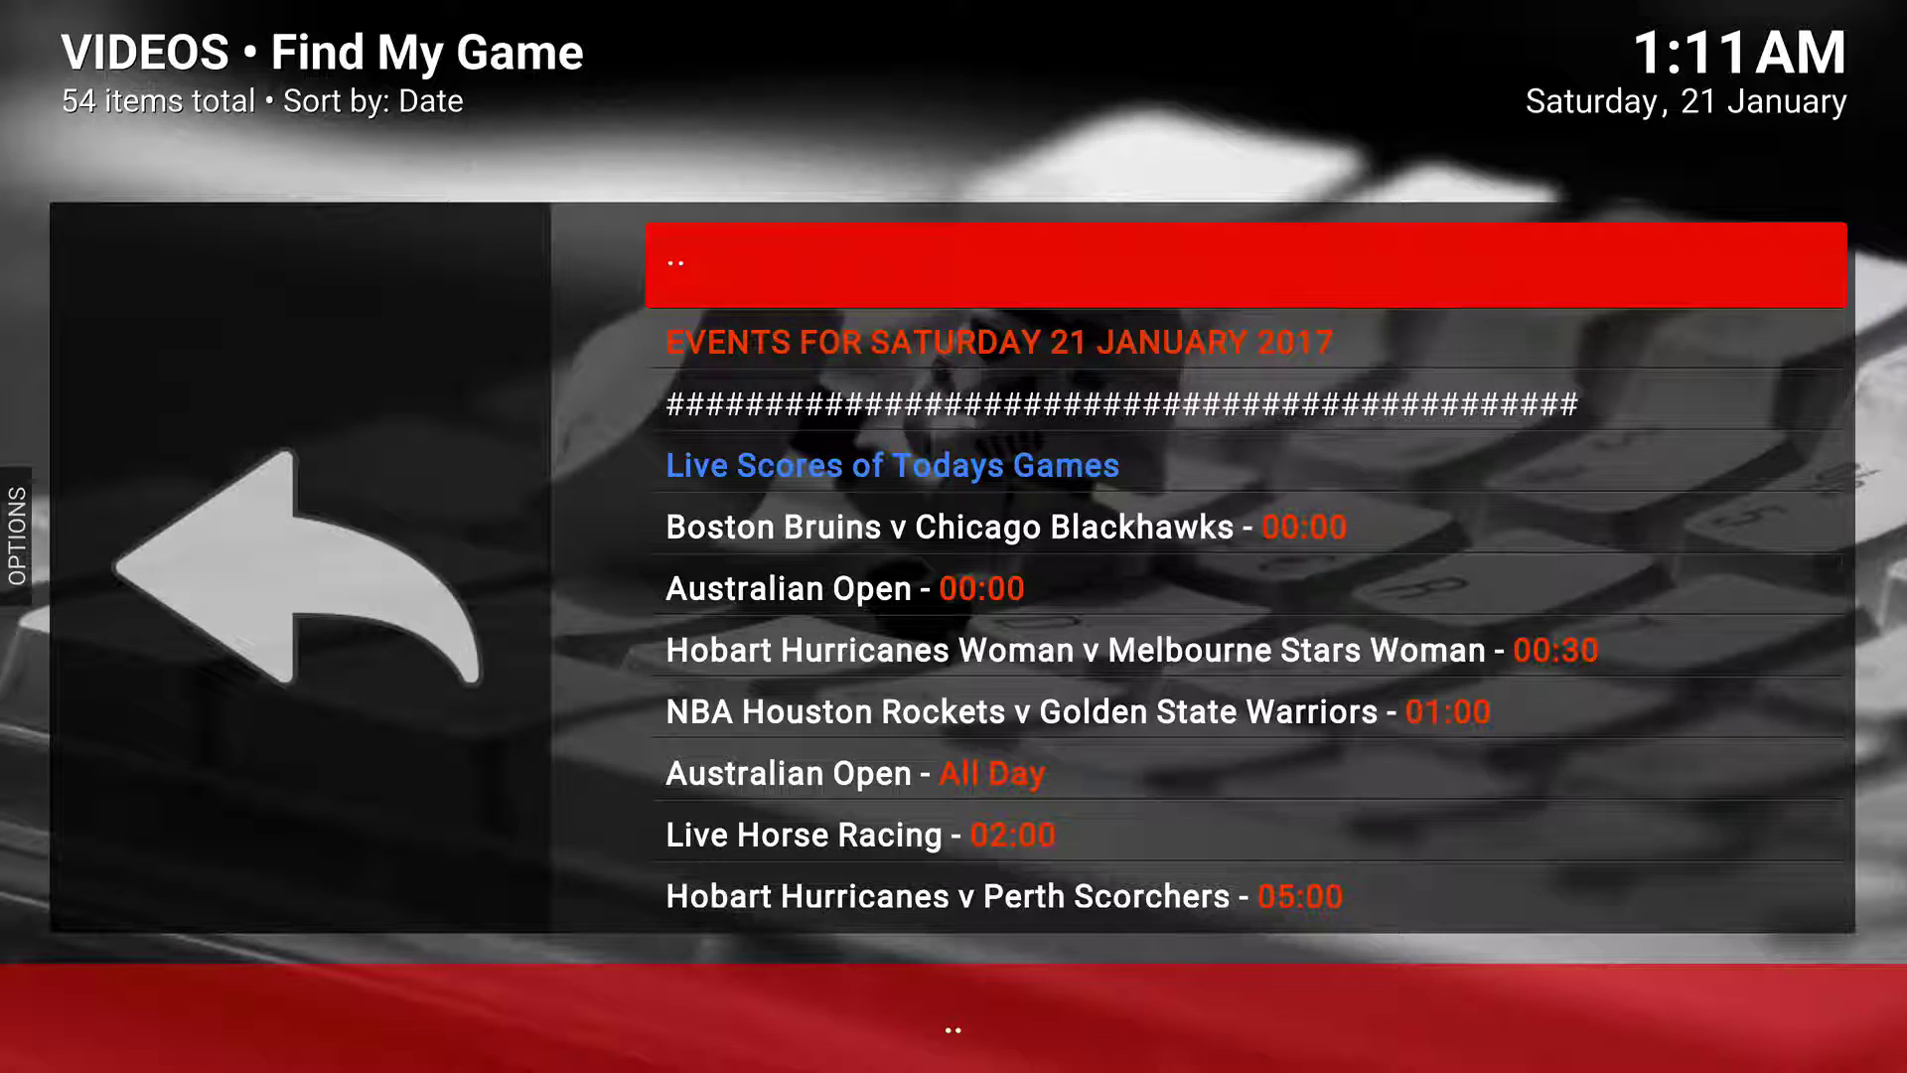
# Scroll through today's events past the 13:00 games, PGA Tour and Live Horse Racing
pyautogui.press('Down')
pyautogui.press('Down')
pyautogui.press('Down')
pyautogui.press('Down')
pyautogui.press('Down')
pyautogui.press('Down')
pyautogui.press('Down')
pyautogui.press('Down')
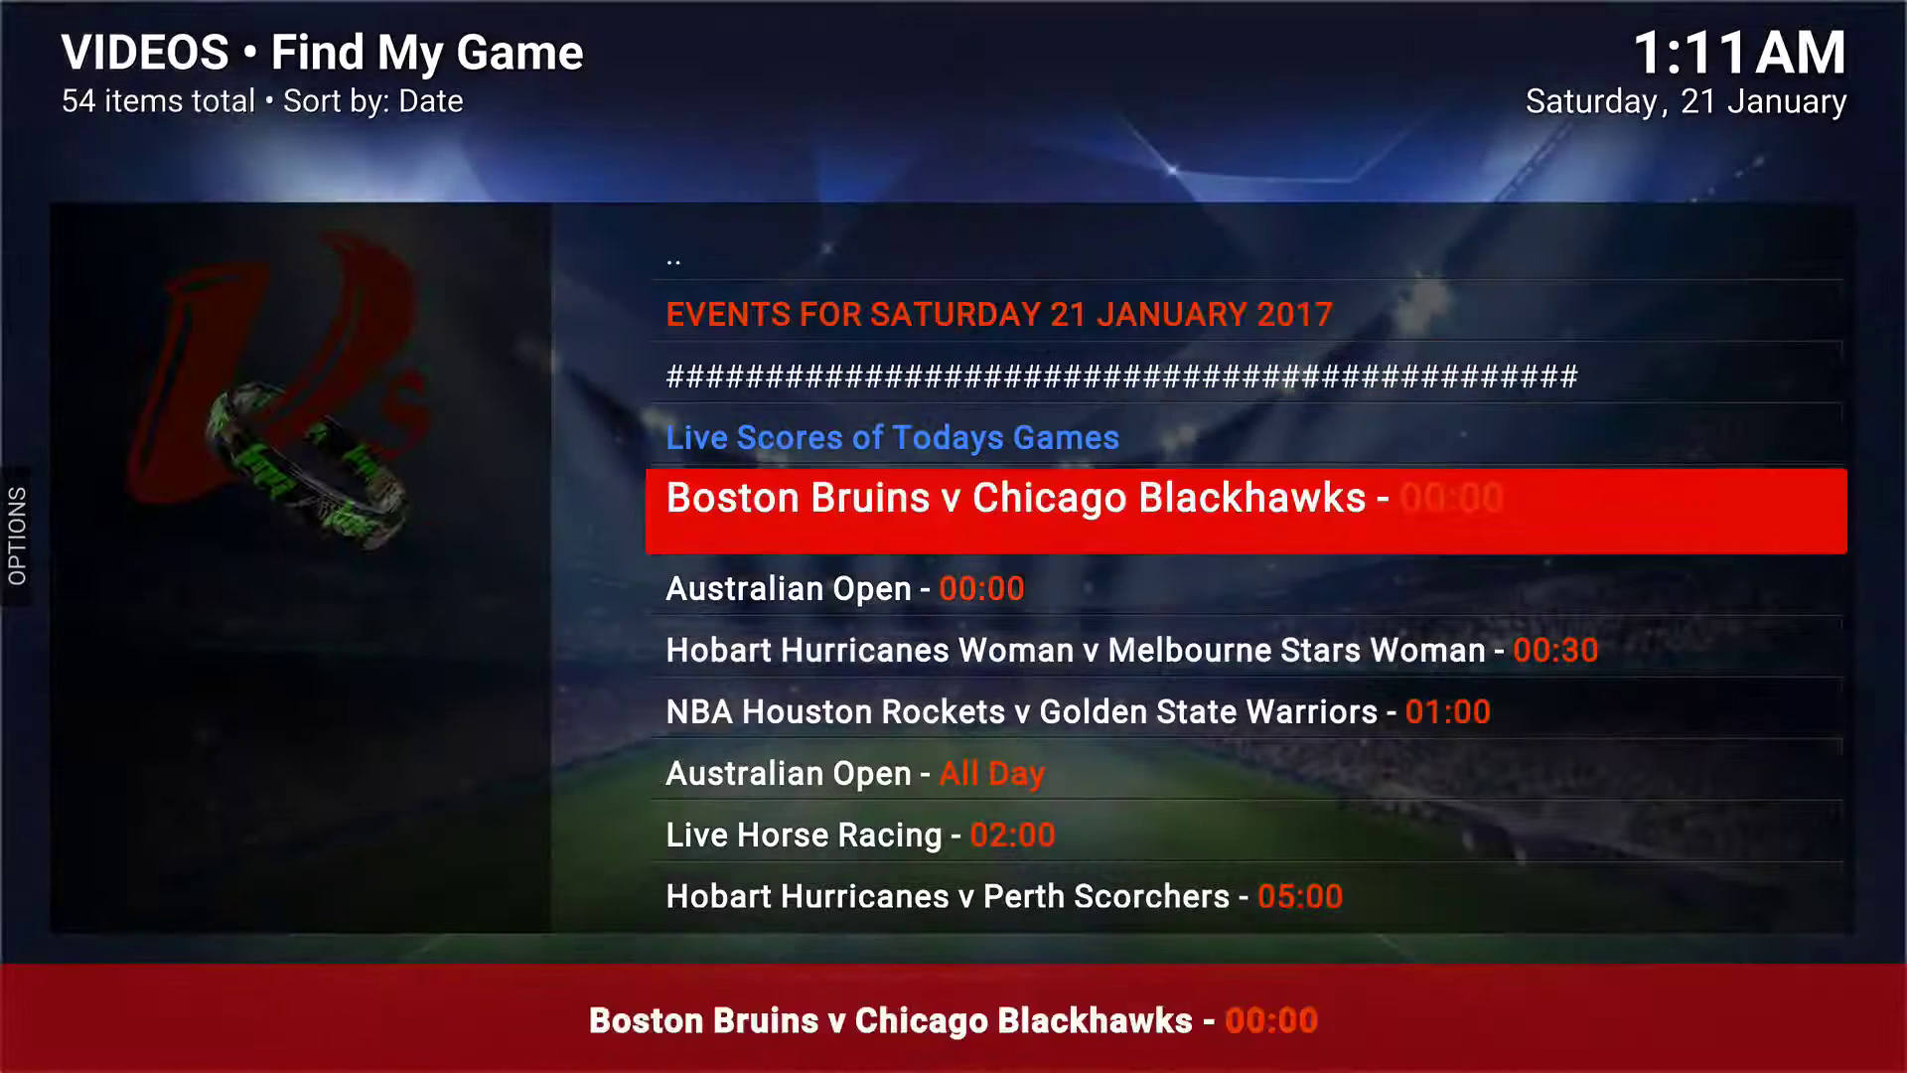
pyautogui.press('Down')
pyautogui.press('Down')
pyautogui.press('Down')
pyautogui.press('Down')
pyautogui.press('Down')
pyautogui.press('Down')
pyautogui.press('Down')
pyautogui.press('Down')
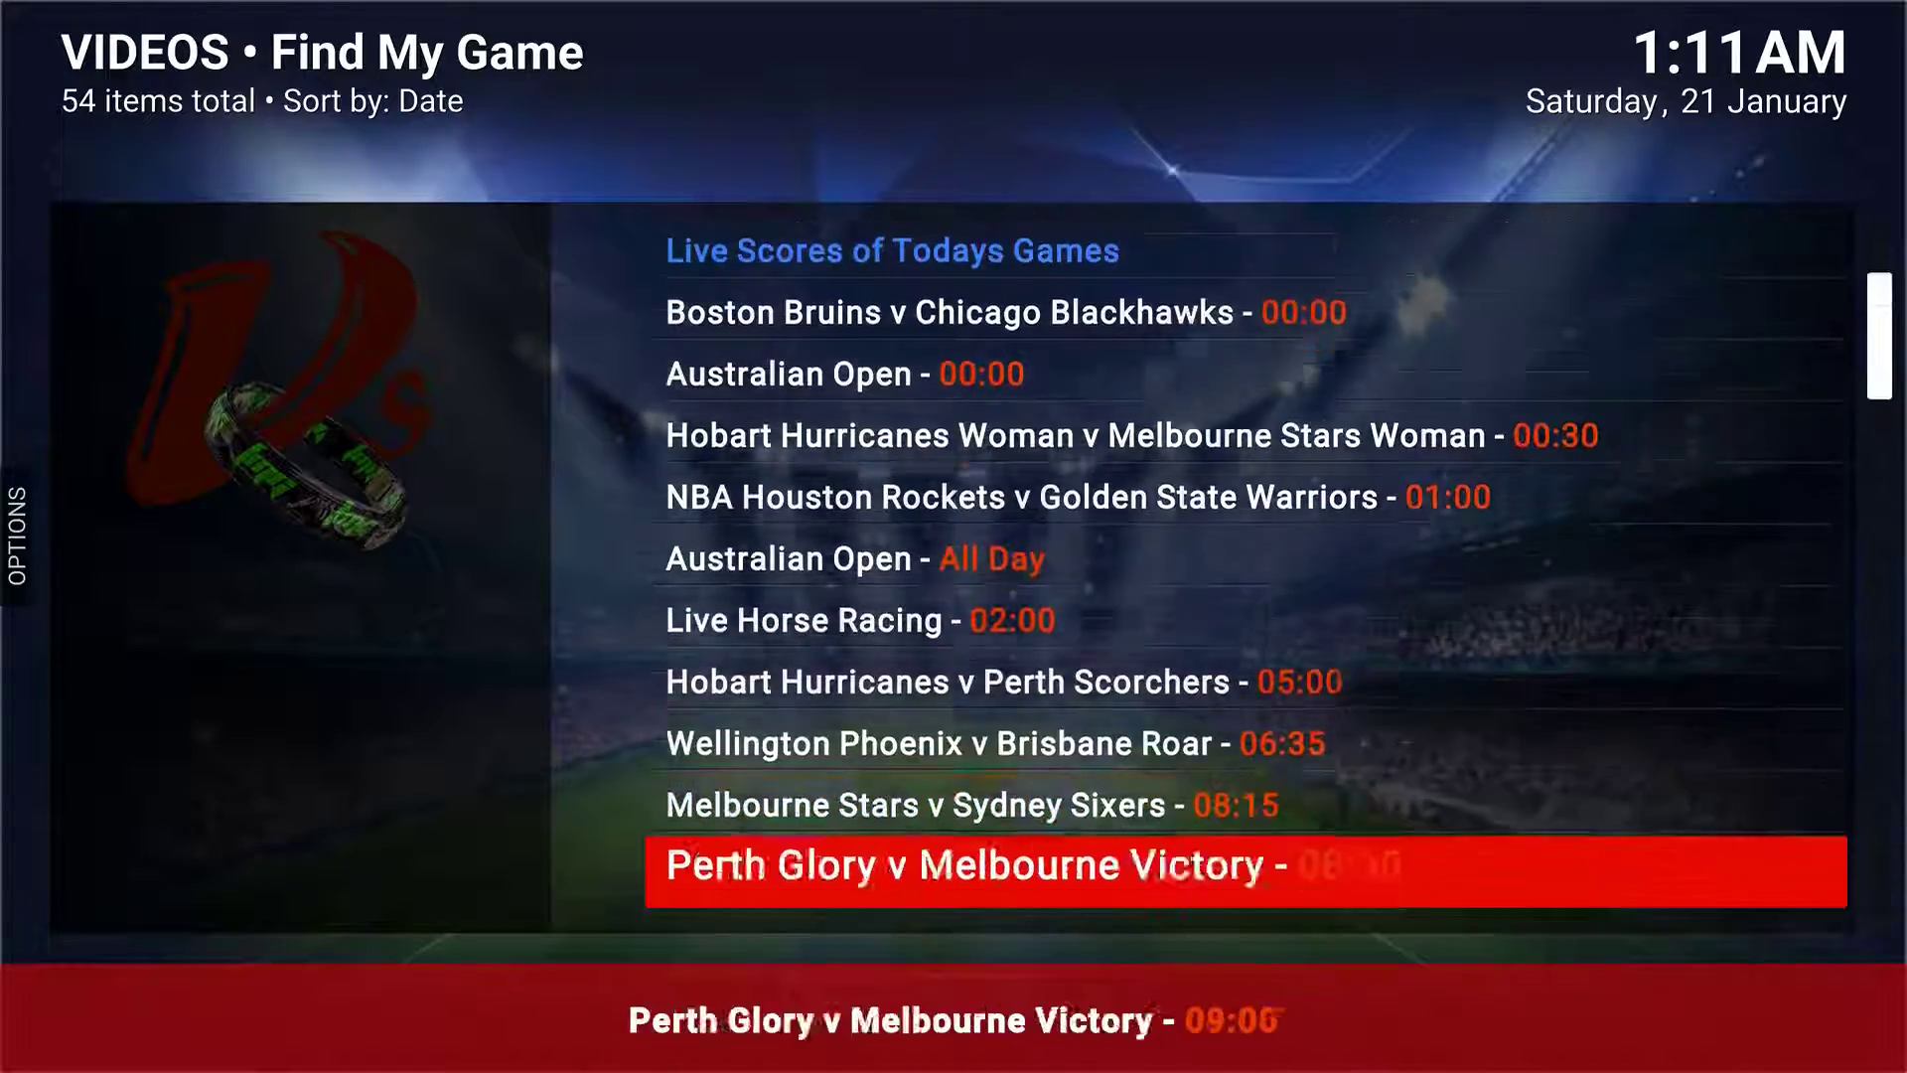
pyautogui.press('Down')
pyautogui.press('Down')
pyautogui.press('Down')
pyautogui.press('Down')
pyautogui.press('Down')
pyautogui.press('Down')
pyautogui.press('Down')
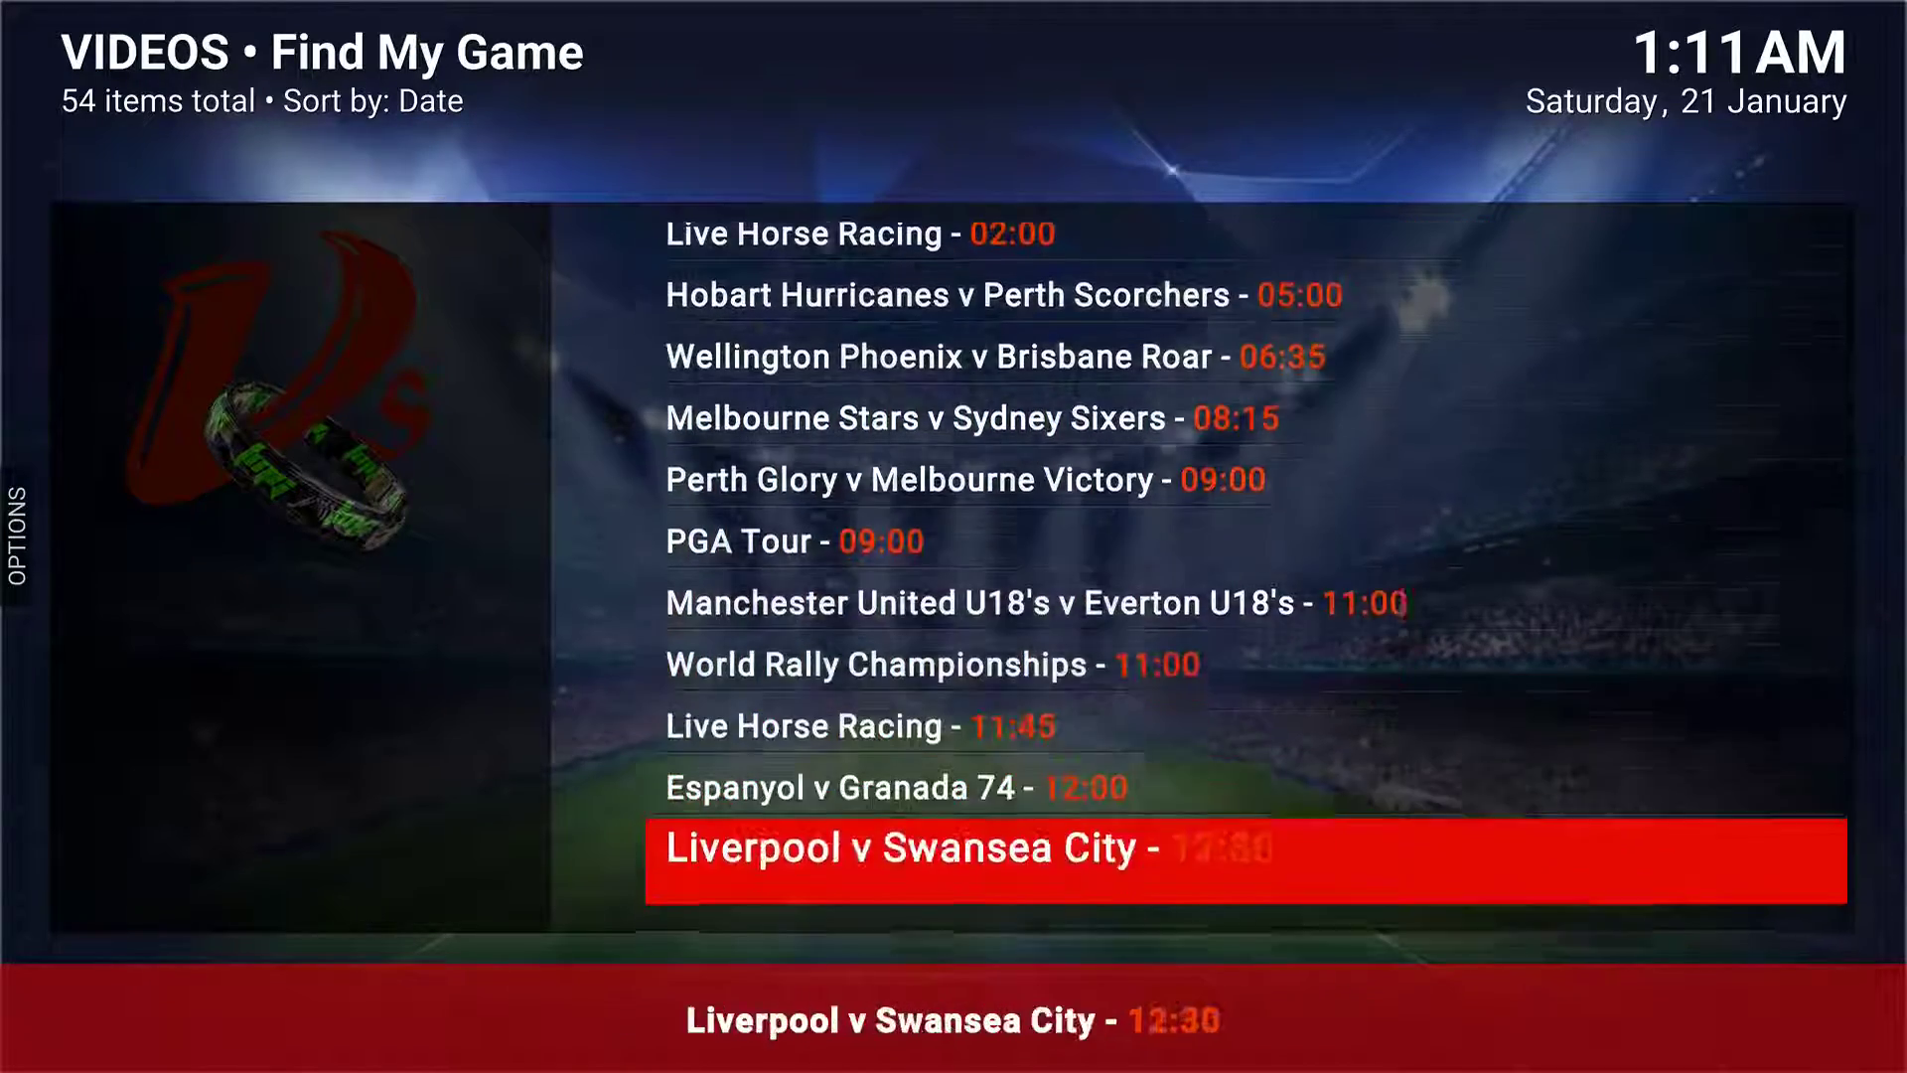
pyautogui.press('Down')
pyautogui.press('Down')
pyautogui.press('Down')
pyautogui.press('Down')
pyautogui.press('Down')
pyautogui.press('Down')
pyautogui.press('Down')
pyautogui.press('Down')
pyautogui.press('Down')
pyautogui.press('Down')
pyautogui.press('Down')
pyautogui.press('Down')
pyautogui.press('Down')
pyautogui.press('Down')
pyautogui.press('Down')
pyautogui.press('Down')
pyautogui.press('Down')
pyautogui.press('Down')
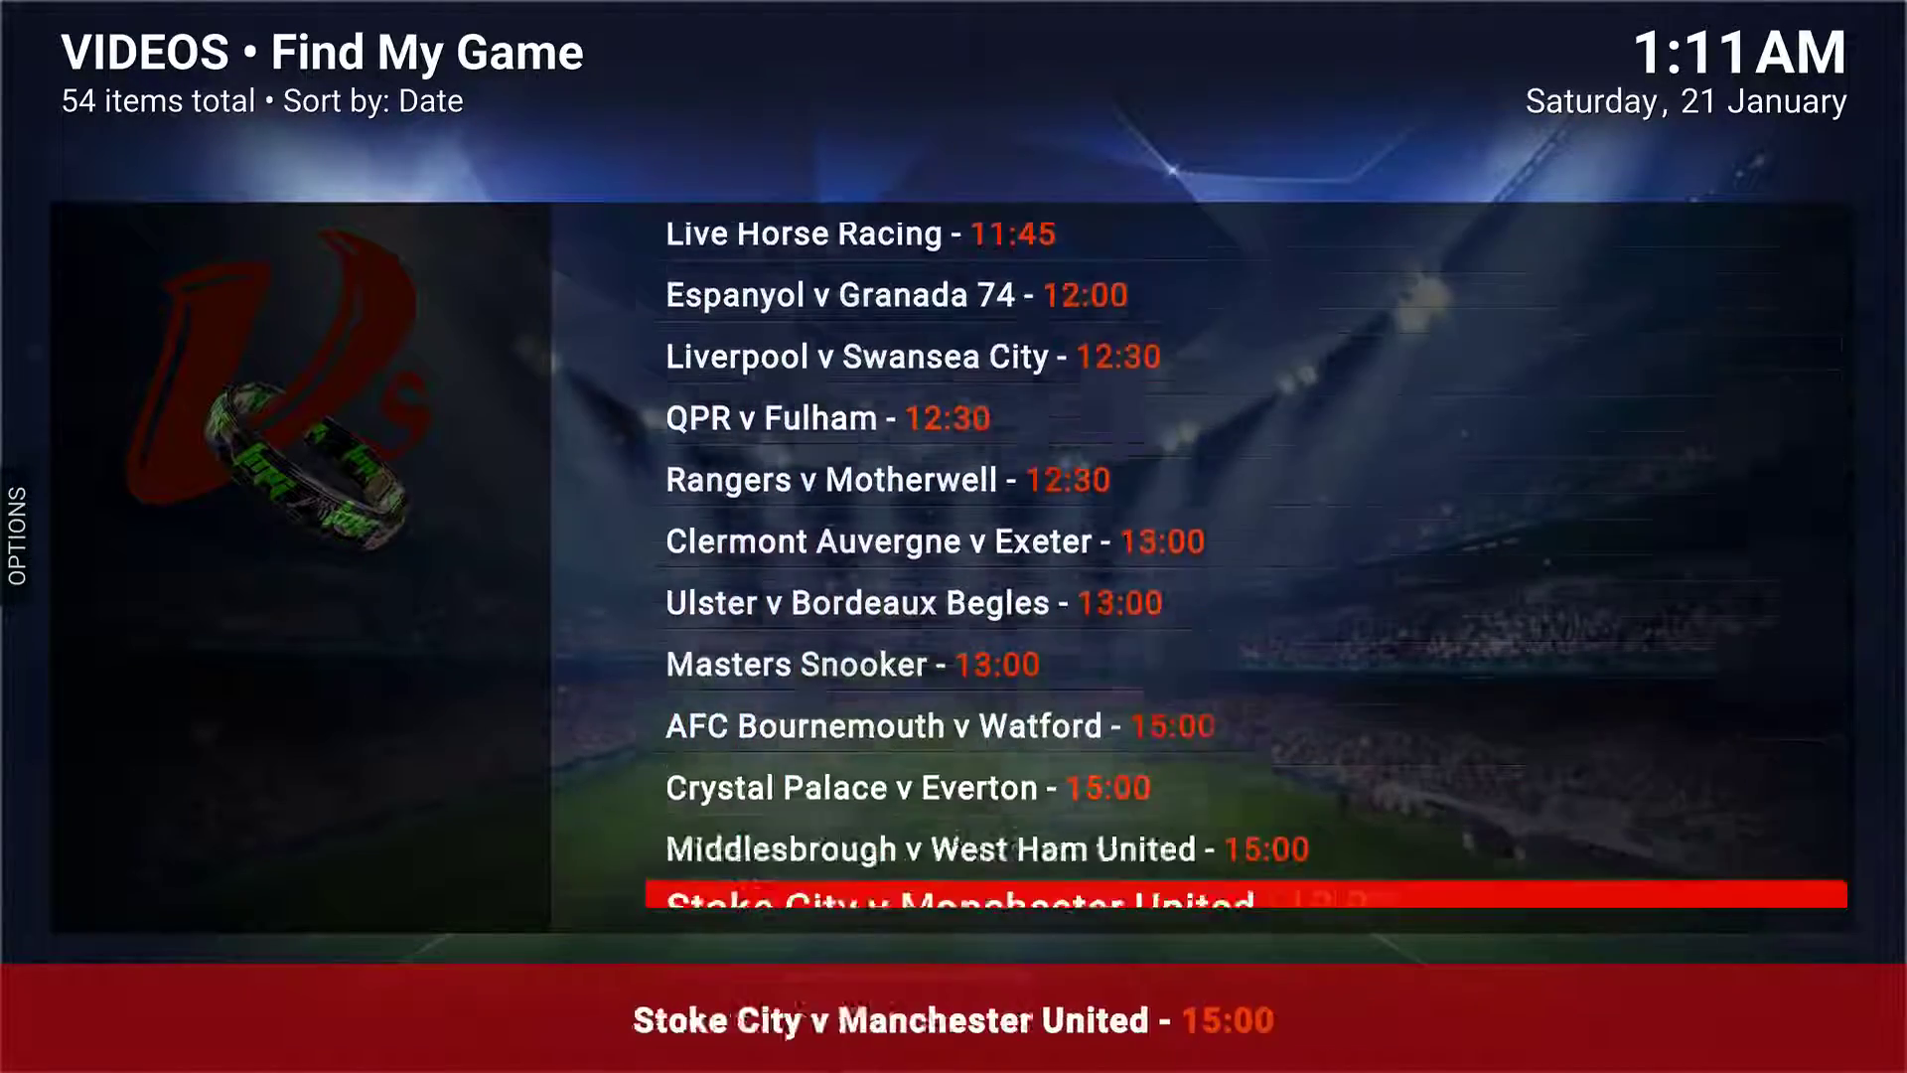
pyautogui.press('Down')
pyautogui.press('Down')
pyautogui.press('Down')
pyautogui.press('Down')
pyautogui.press('Up')
pyautogui.press('Up')
pyautogui.press('Down')
pyautogui.press('Down')
pyautogui.press('Down')
pyautogui.press('Down')
pyautogui.press('Down')
pyautogui.press('Down')
pyautogui.press('Down')
pyautogui.press('Down')
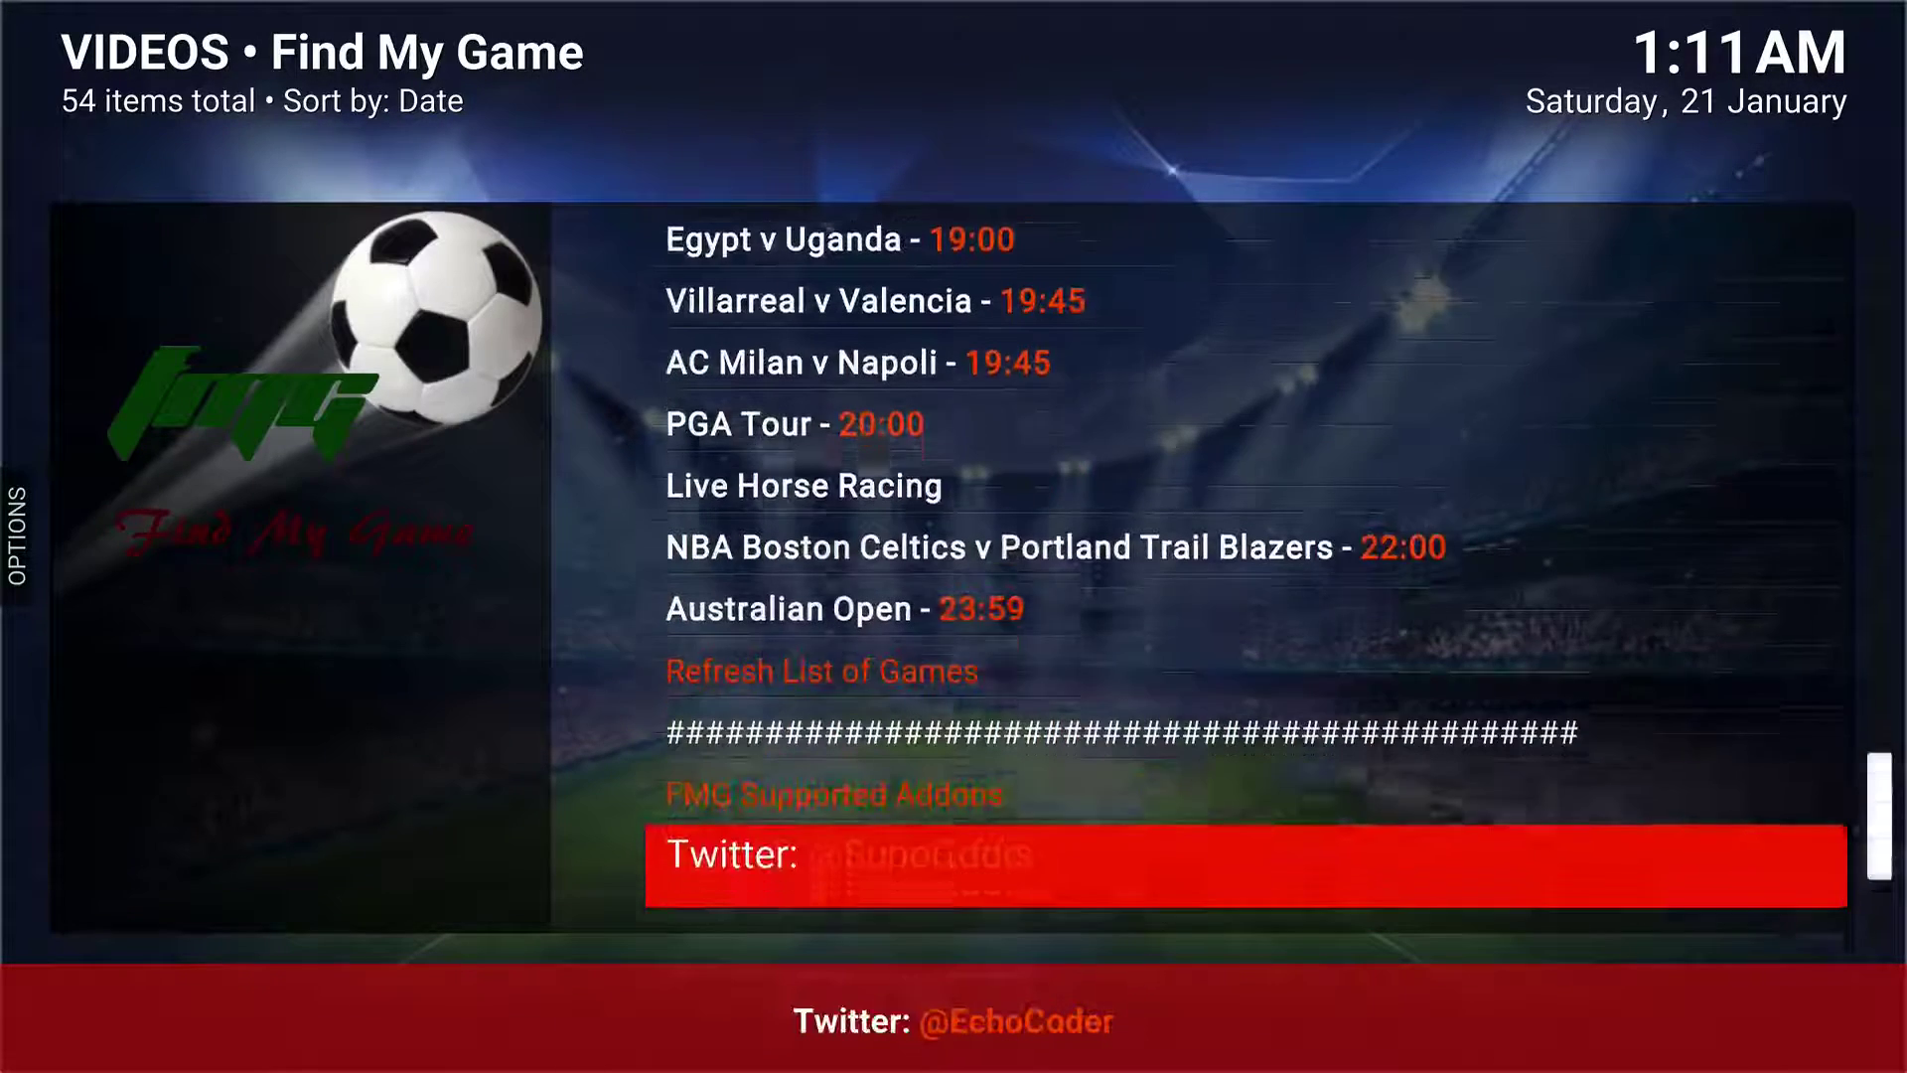
pyautogui.press('Up')
pyautogui.press('Up')
pyautogui.press('Up')
pyautogui.press('Up')
pyautogui.press('Up')
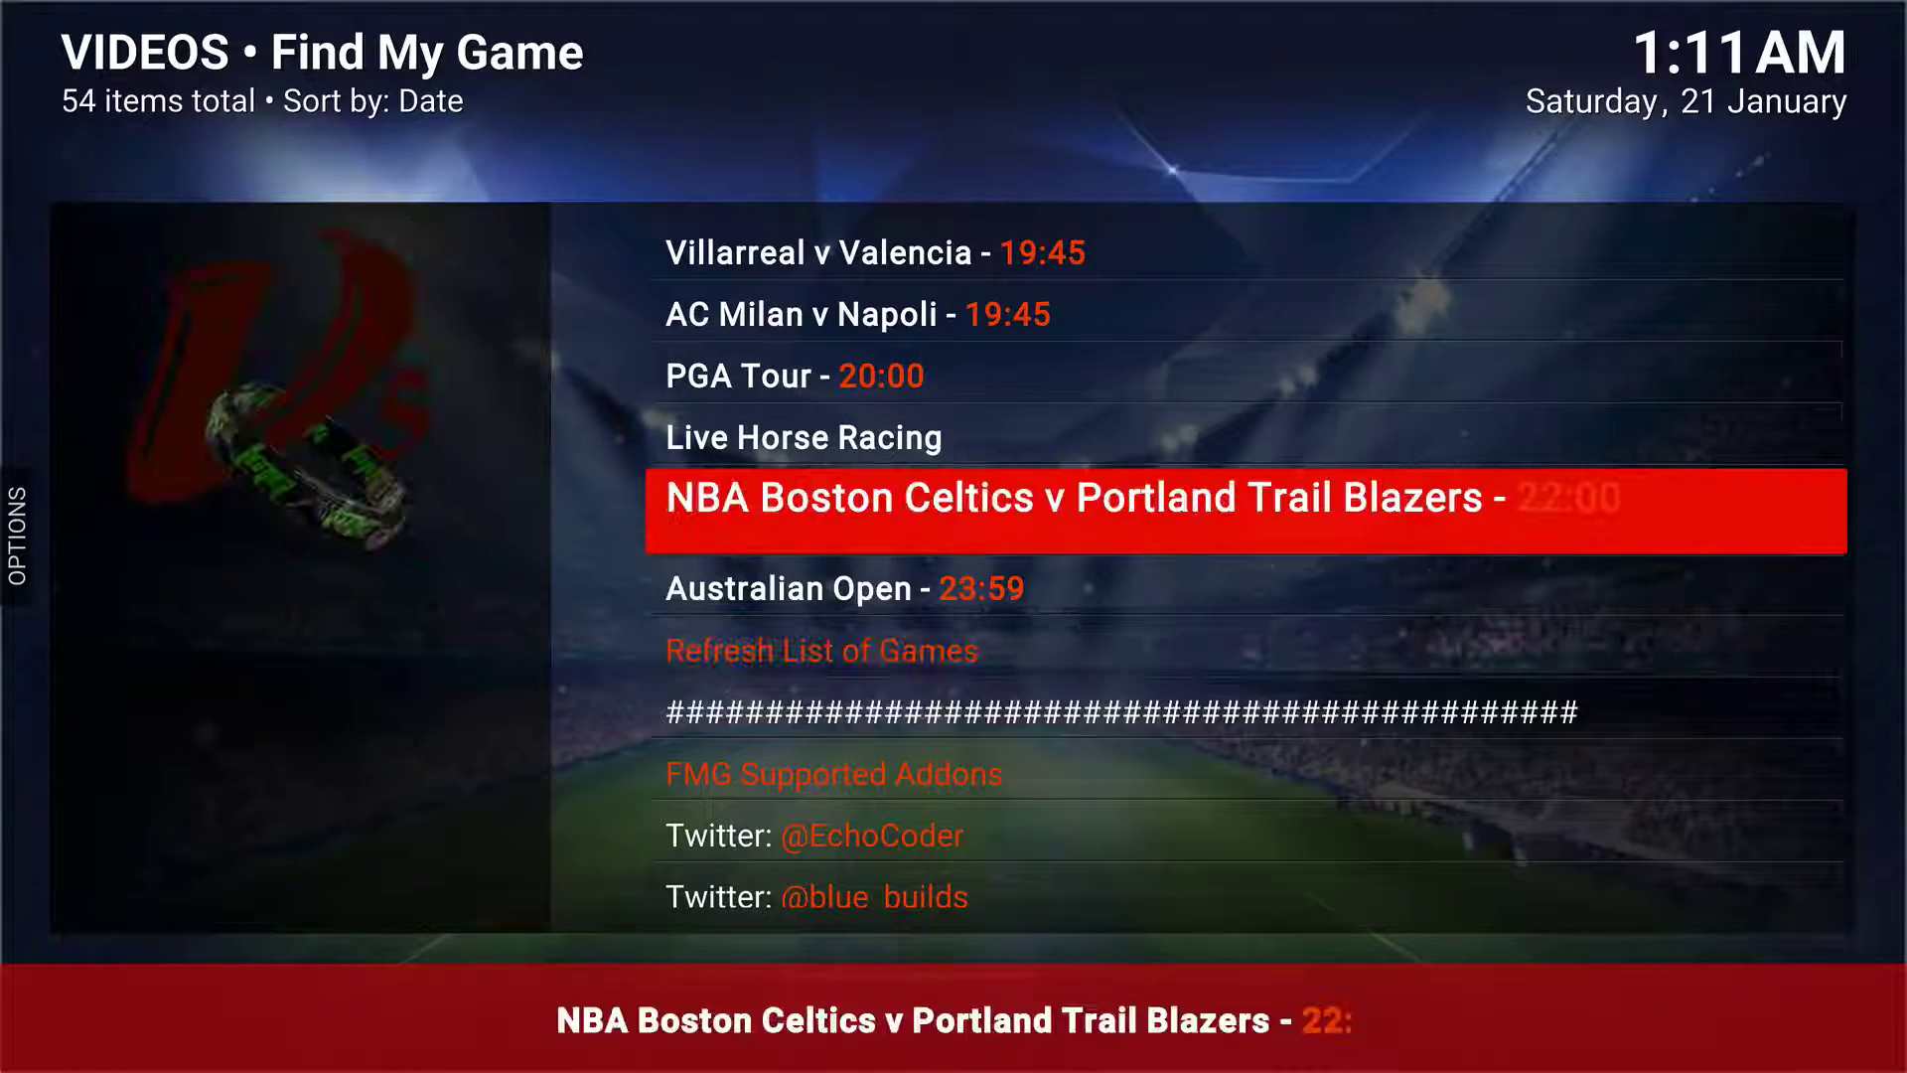
pyautogui.press('Up')
pyautogui.press('Up')
pyautogui.press('Up')
pyautogui.press('Up')
pyautogui.press('Up')
pyautogui.press('Up')
pyautogui.press('Up')
pyautogui.press('Up')
pyautogui.press('Up')
pyautogui.press('Up')
pyautogui.press('Up')
pyautogui.press('Up')
pyautogui.press('Up')
pyautogui.press('Up')
pyautogui.press('Up')
pyautogui.press('Up')
pyautogui.press('Up')
pyautogui.press('Up')
pyautogui.press('Up')
pyautogui.press('Up')
pyautogui.press('Up')
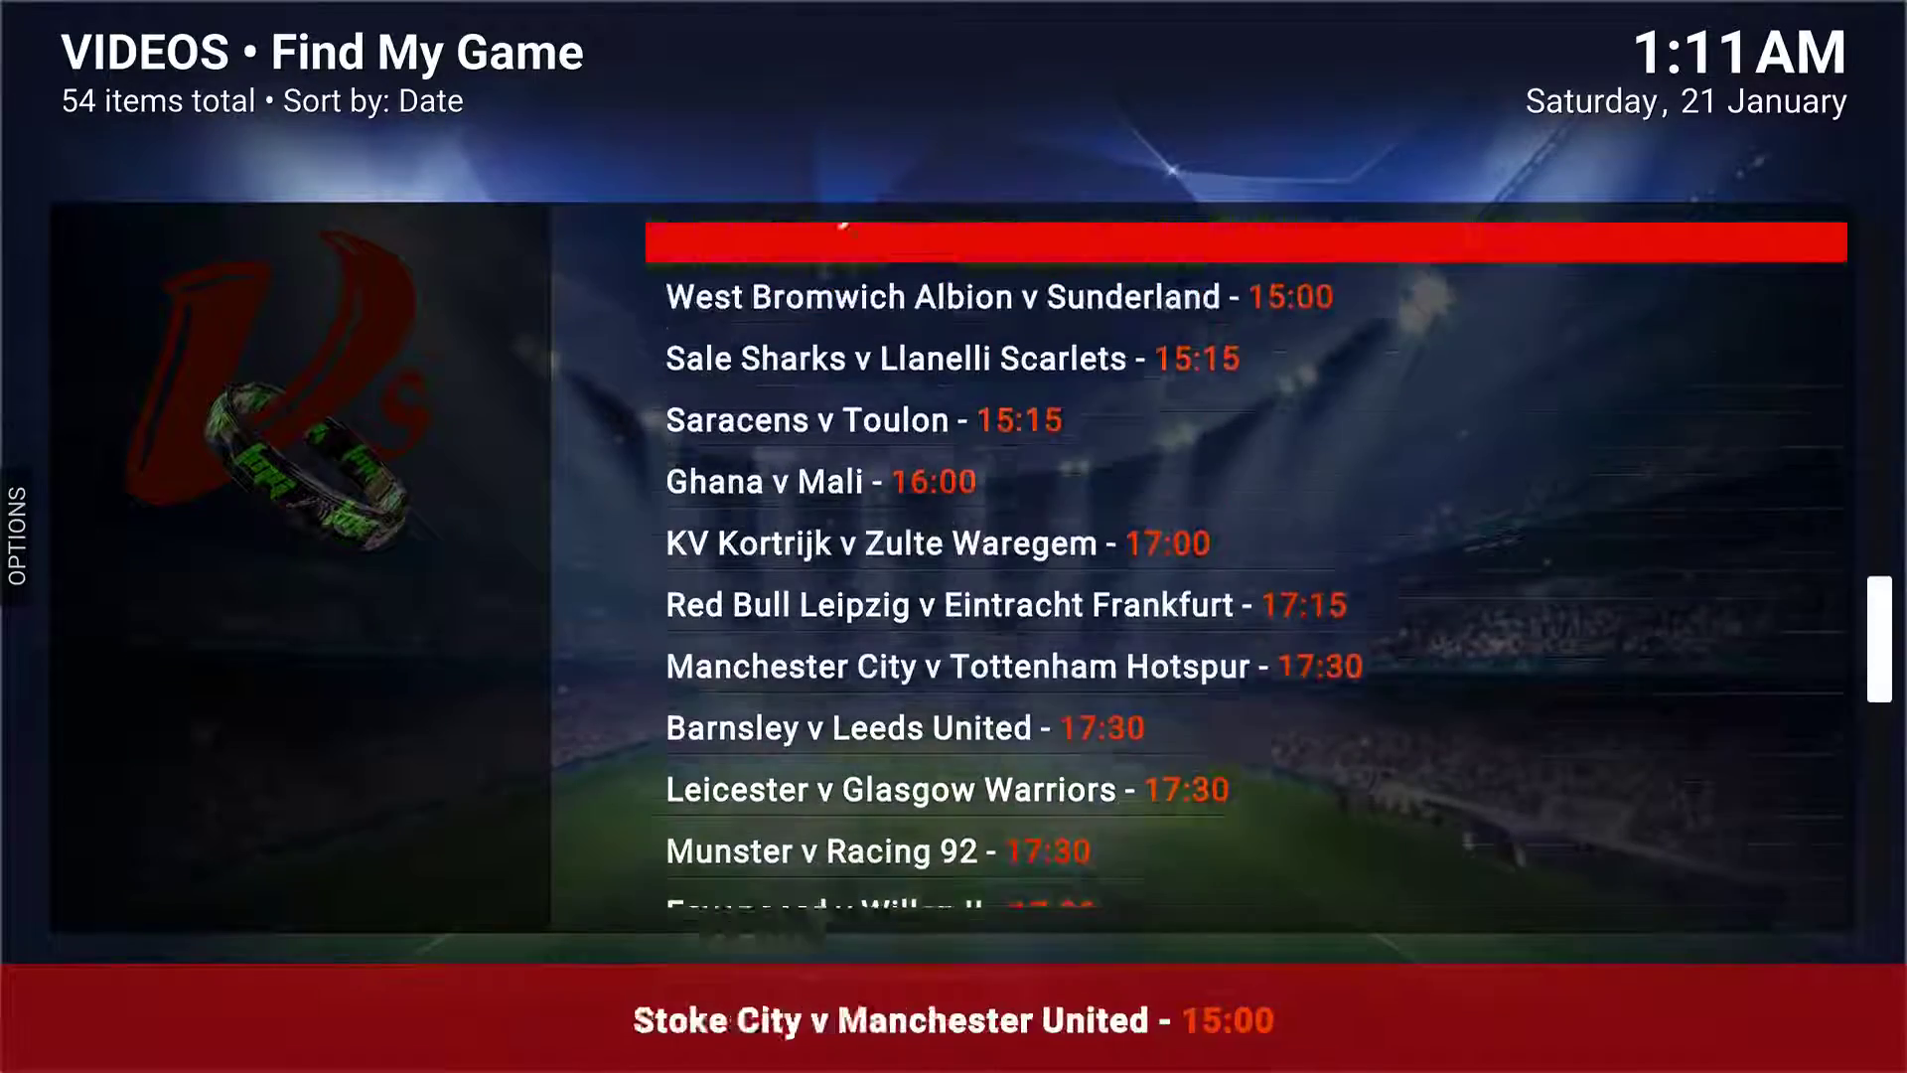
# Browse the football and Masters Snooker entries, then fetch links for NBA Houston Rockets v Golden State Warriors
pyautogui.press('Down')
pyautogui.press('Down')
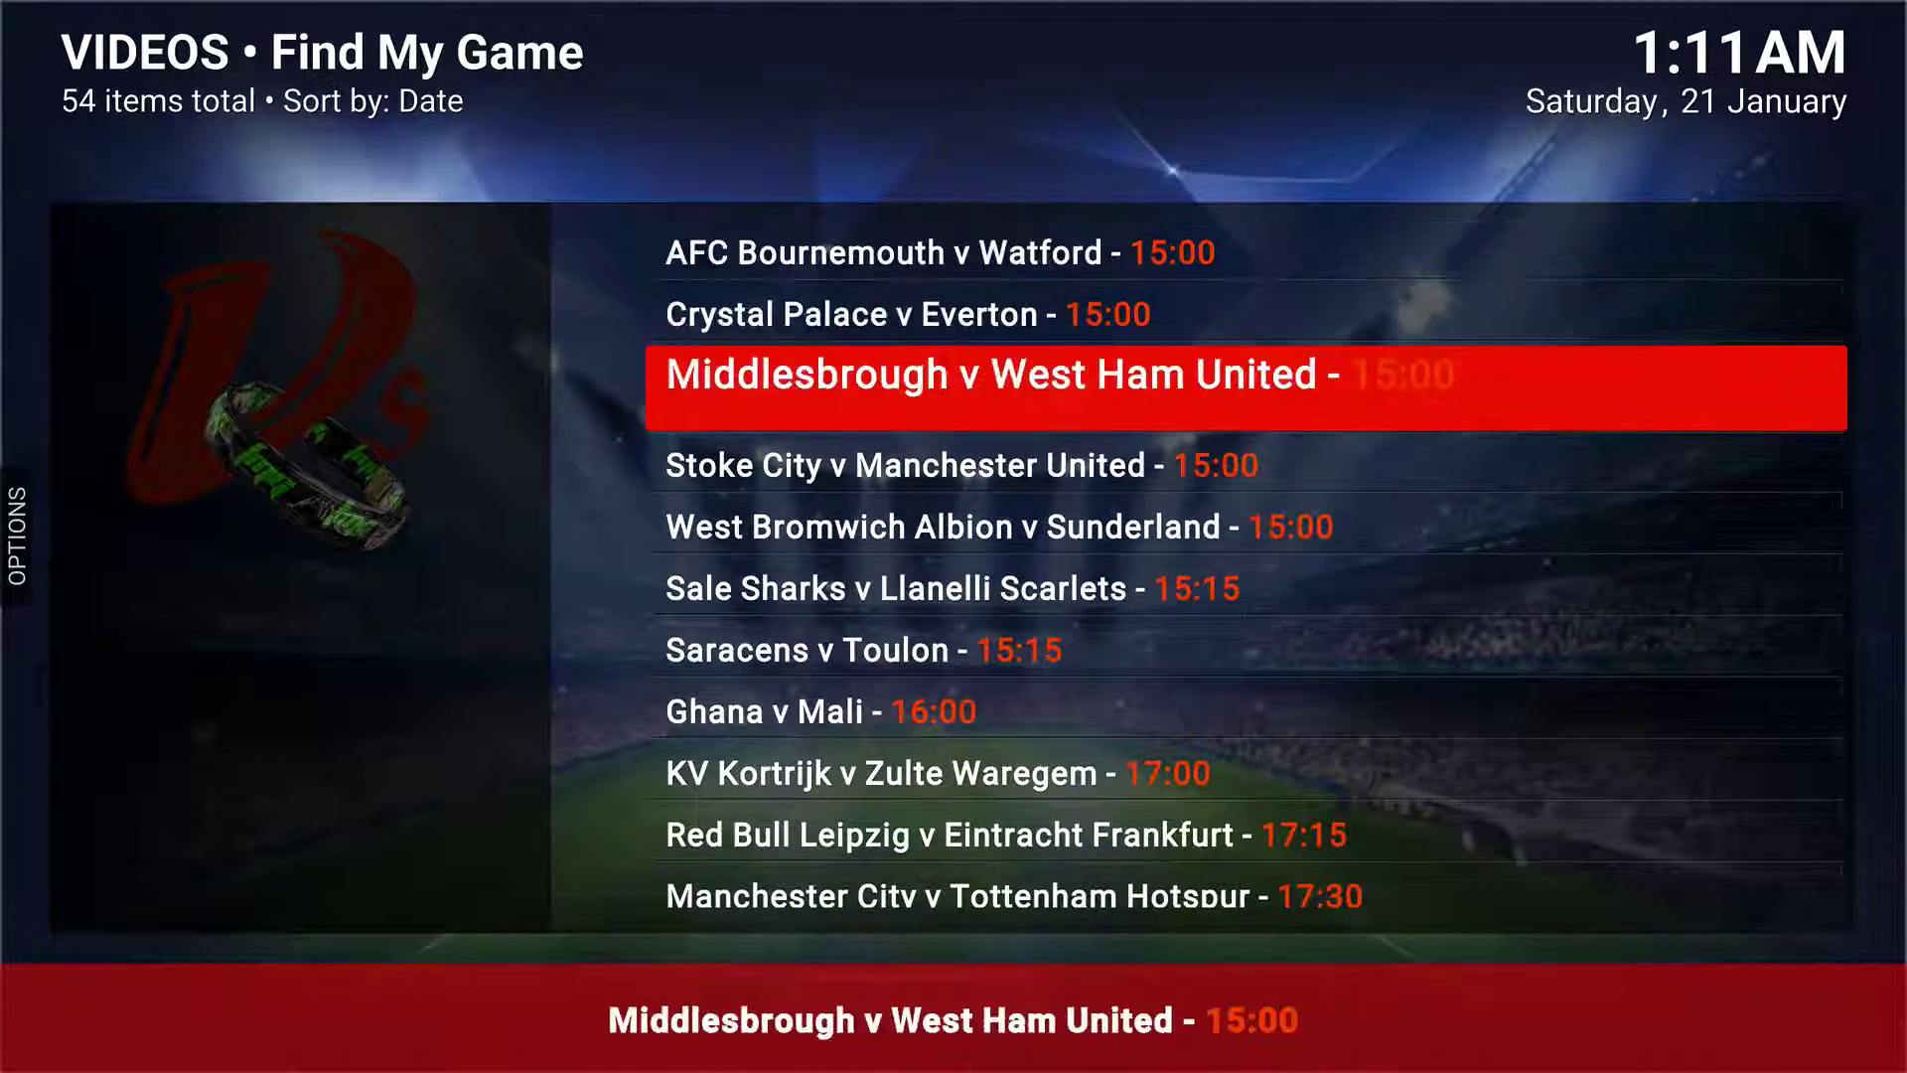
pyautogui.press('Up')
pyautogui.press('Up')
pyautogui.press('Up')
pyautogui.press('Up')
pyautogui.press('Up')
pyautogui.press('Up')
pyautogui.press('Up')
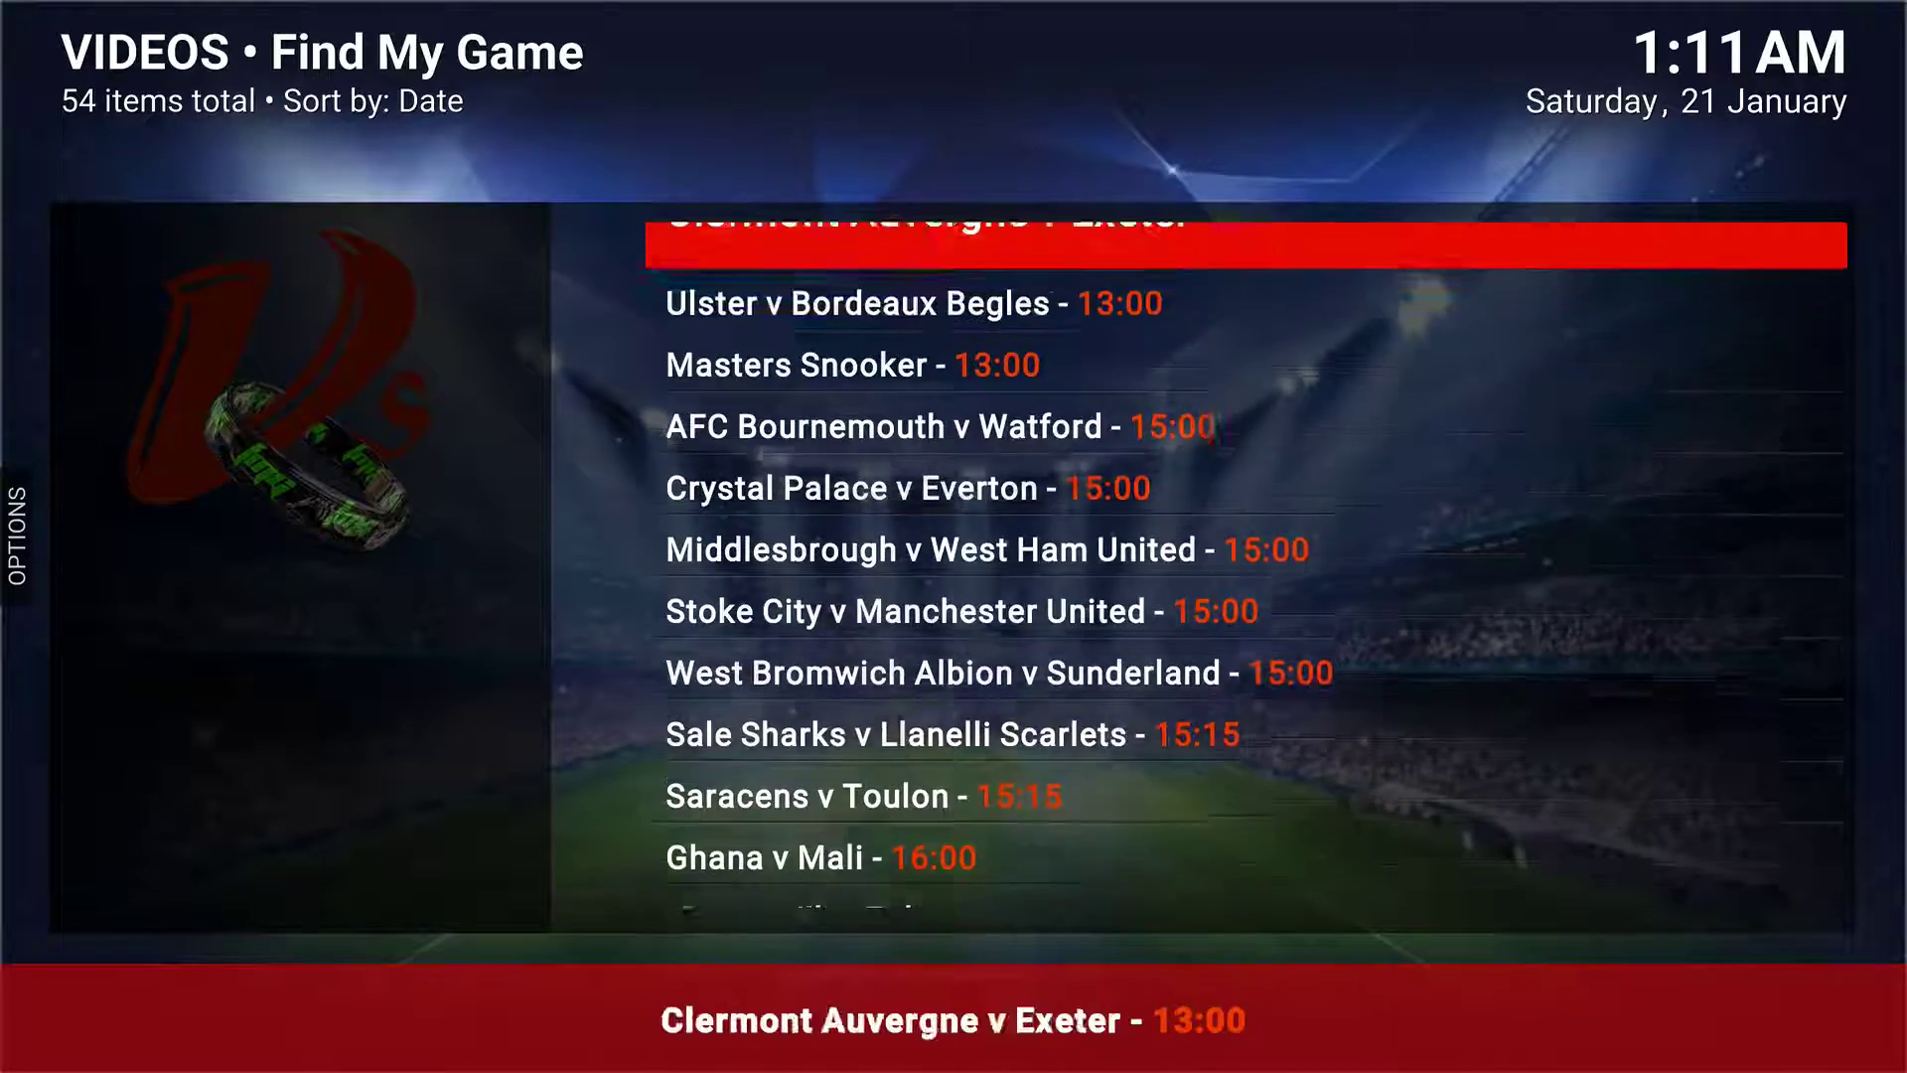
pyautogui.press('Up')
pyautogui.press('Up')
pyautogui.press('Up')
pyautogui.press('Up')
pyautogui.press('Up')
pyautogui.press('Up')
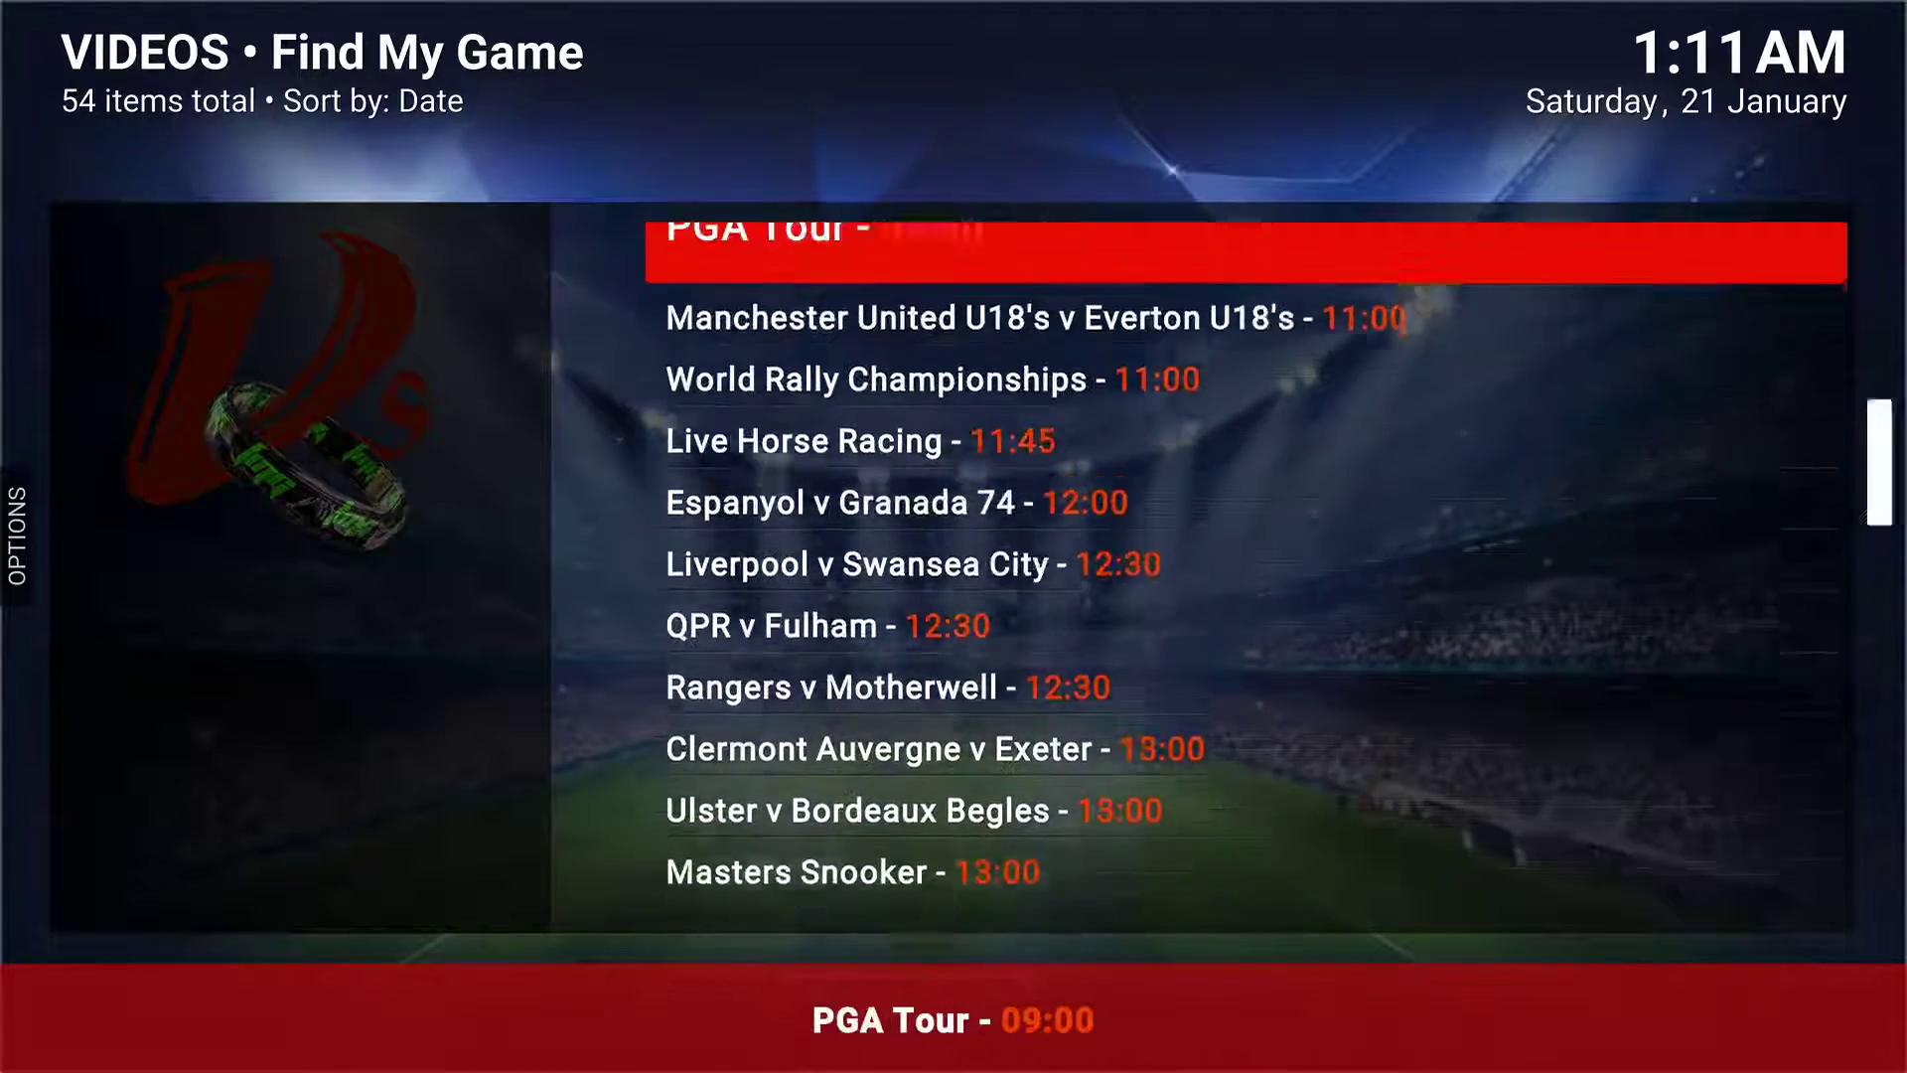
pyautogui.press('Down')
pyautogui.press('Down')
pyautogui.press('Down')
pyautogui.press('Down')
pyautogui.press('Down')
pyautogui.press('Down')
pyautogui.press('Down')
pyautogui.press('Down')
pyautogui.press('Down')
pyautogui.press('Down')
pyautogui.press('Down')
pyautogui.press('Down')
pyautogui.press('Down')
pyautogui.press('Down')
pyautogui.press('Down')
pyautogui.press('Down')
pyautogui.press('Down')
pyautogui.press('Down')
pyautogui.press('Down')
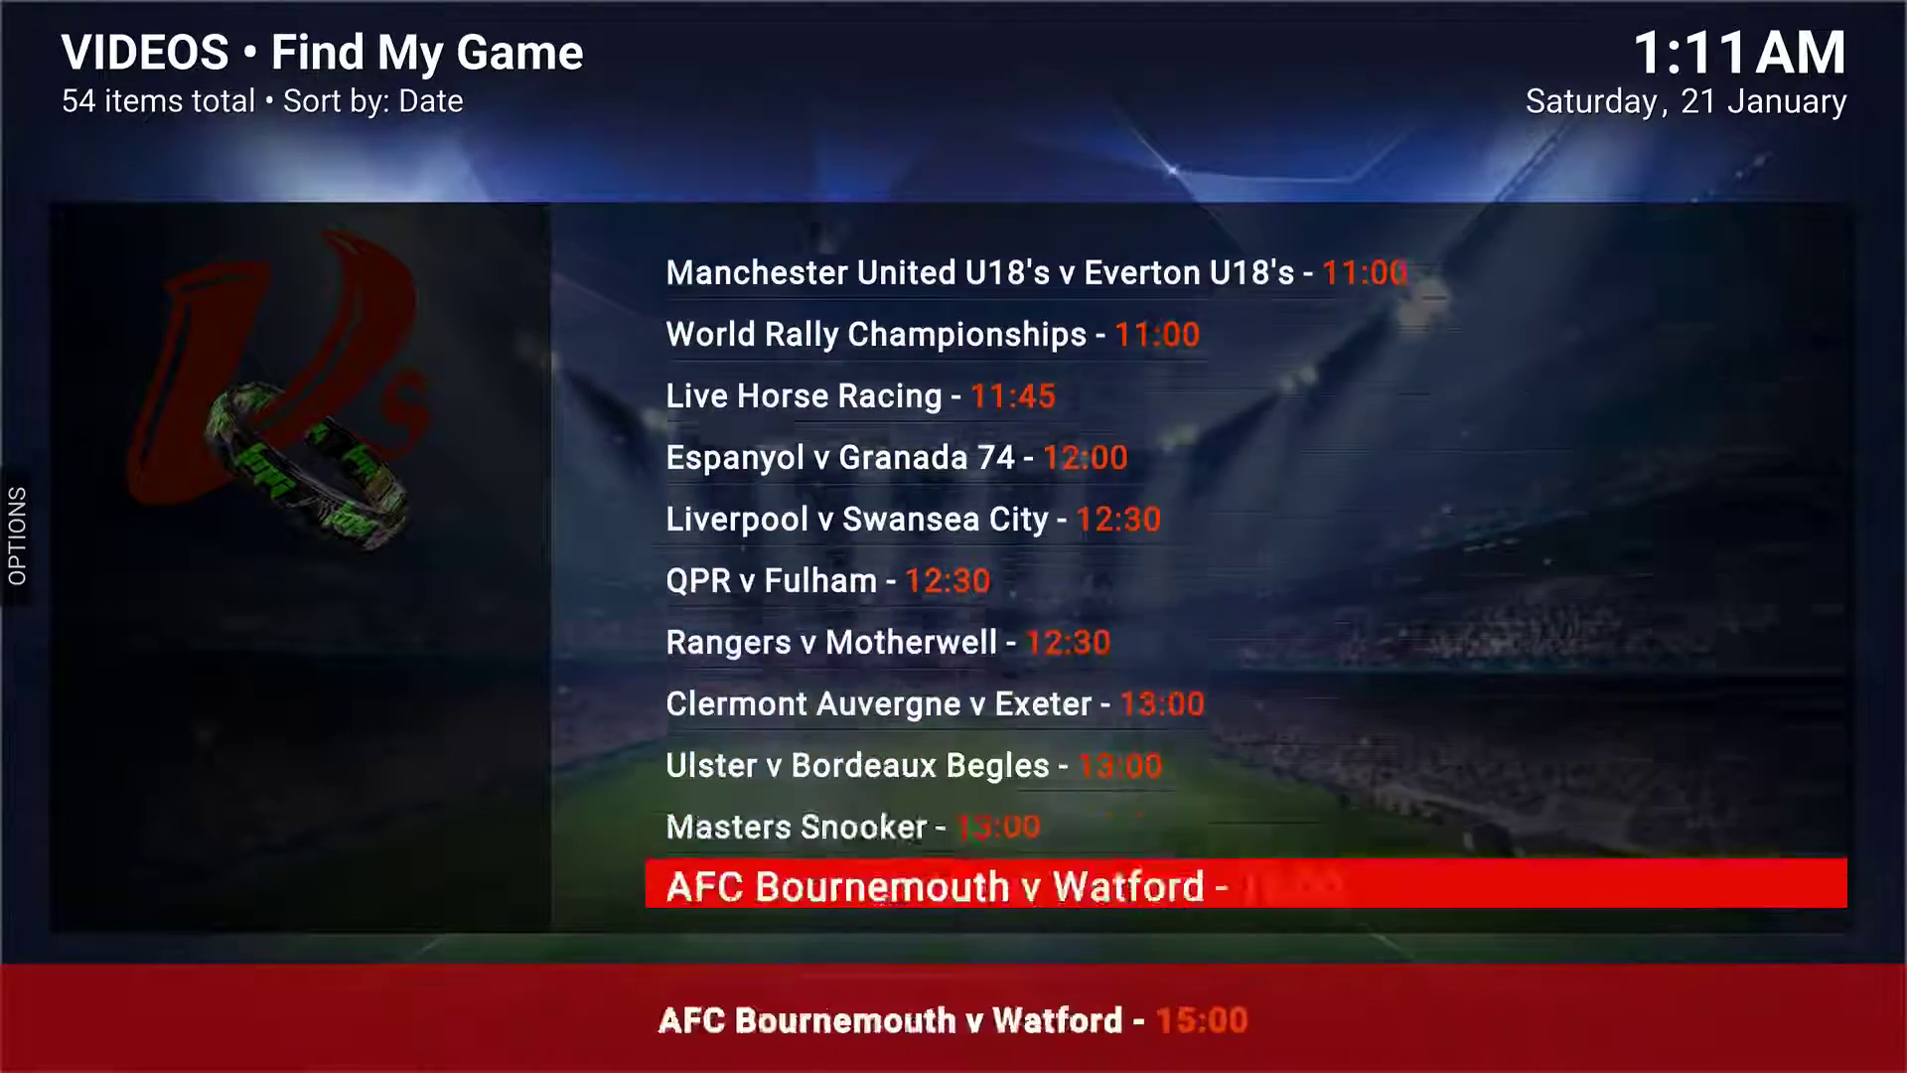
pyautogui.press('Down')
pyautogui.press('Down')
pyautogui.press('Down')
pyautogui.press('Down')
pyautogui.press('Down')
pyautogui.press('Down')
pyautogui.press('Down')
pyautogui.press('Down')
pyautogui.press('Down')
pyautogui.press('Down')
pyautogui.press('Down')
pyautogui.press('Down')
pyautogui.press('Down')
pyautogui.press('Down')
pyautogui.press('Down')
pyautogui.press('Down')
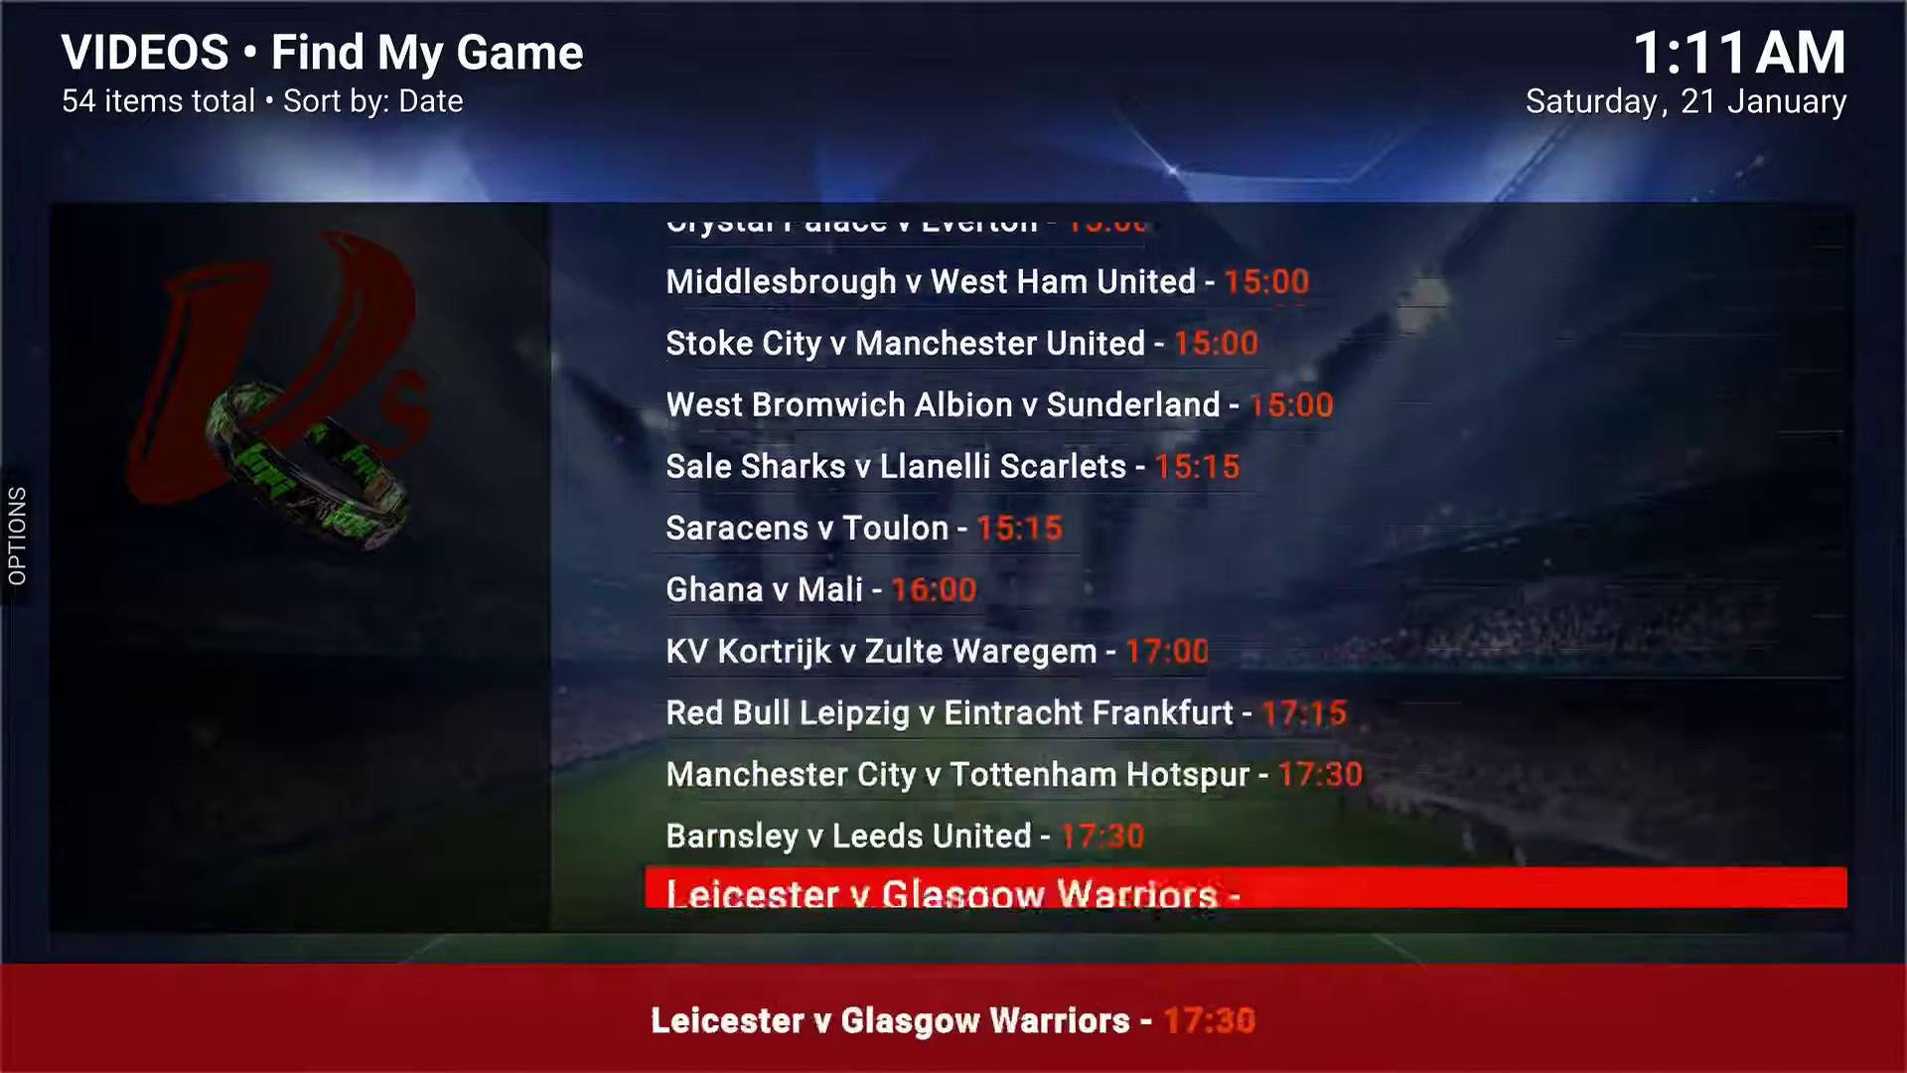
pyautogui.press('Down')
pyautogui.press('Down')
pyautogui.press('Down')
pyautogui.press('Down')
pyautogui.press('Down')
pyautogui.press('Down')
pyautogui.press('Down')
pyautogui.press('Down')
pyautogui.press('Down')
pyautogui.press('Down')
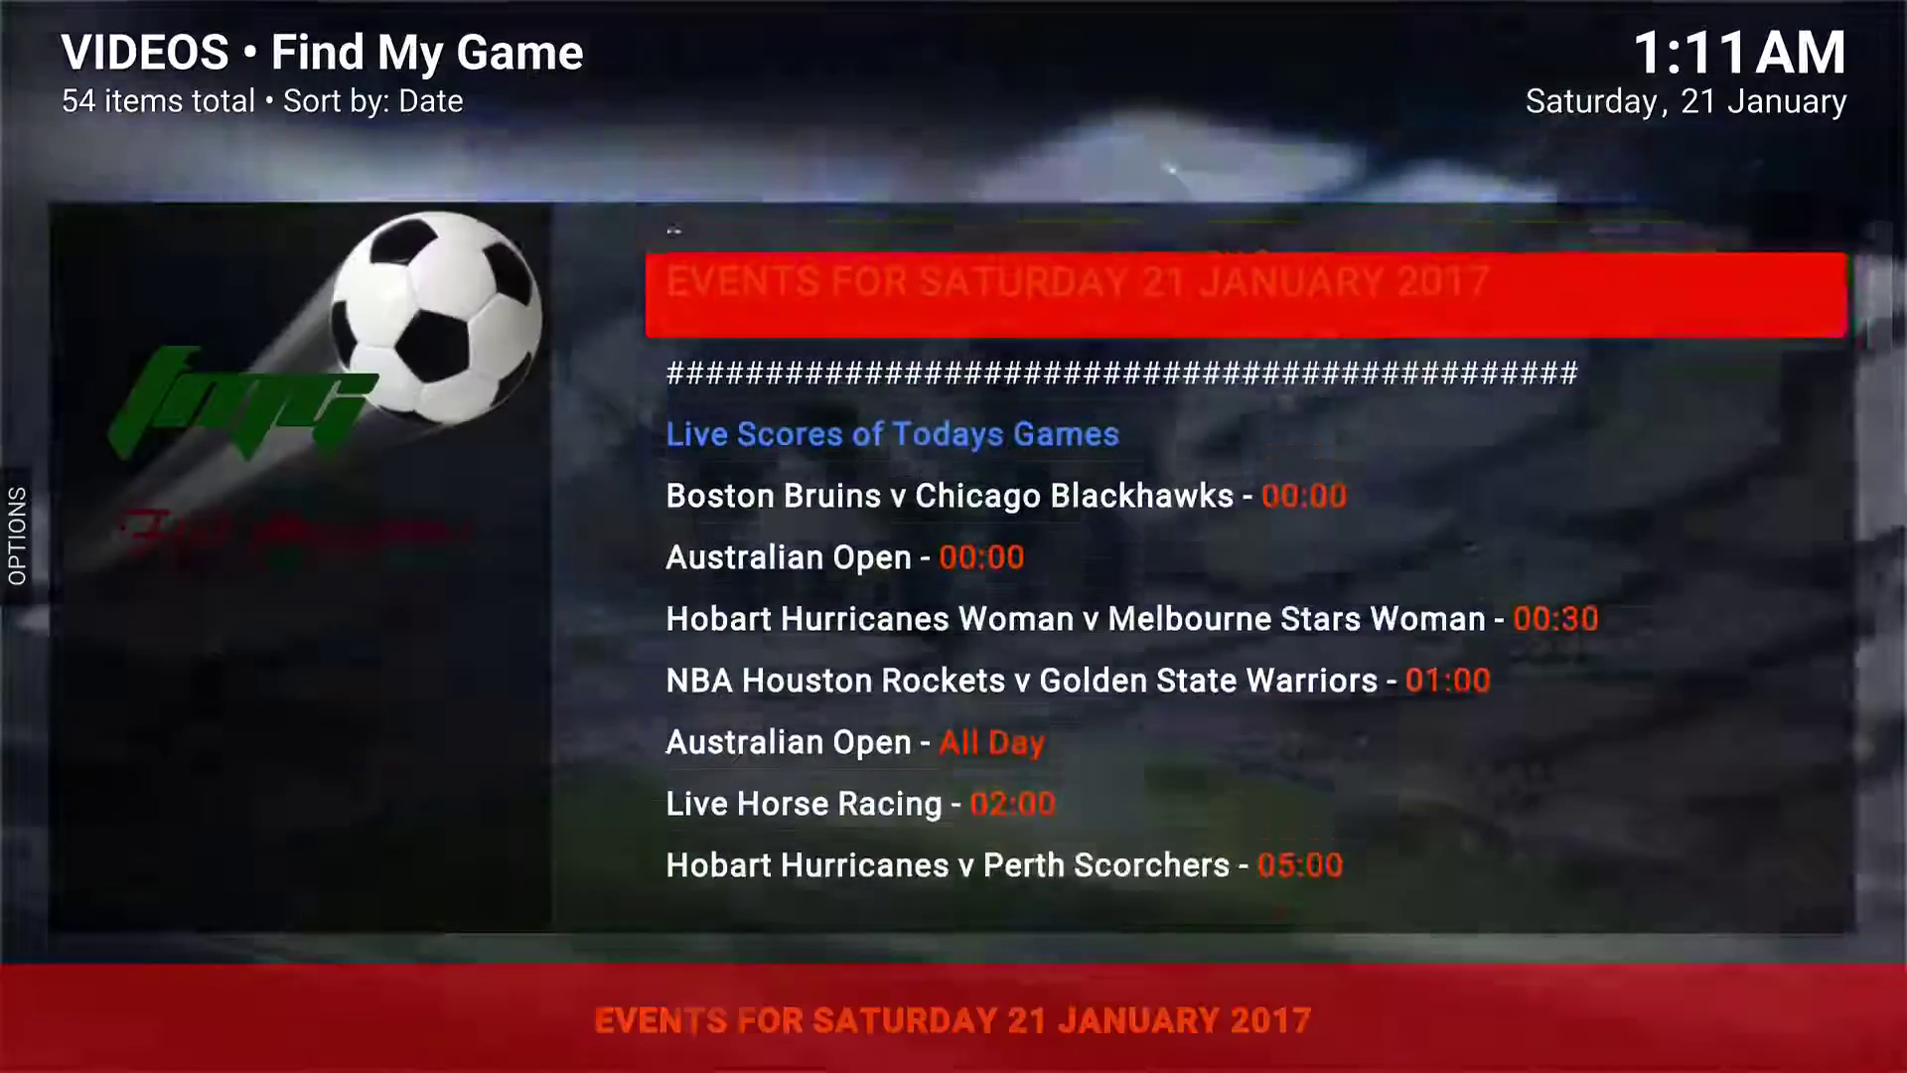
pyautogui.press('Down')
pyautogui.press('Down')
pyautogui.press('Down')
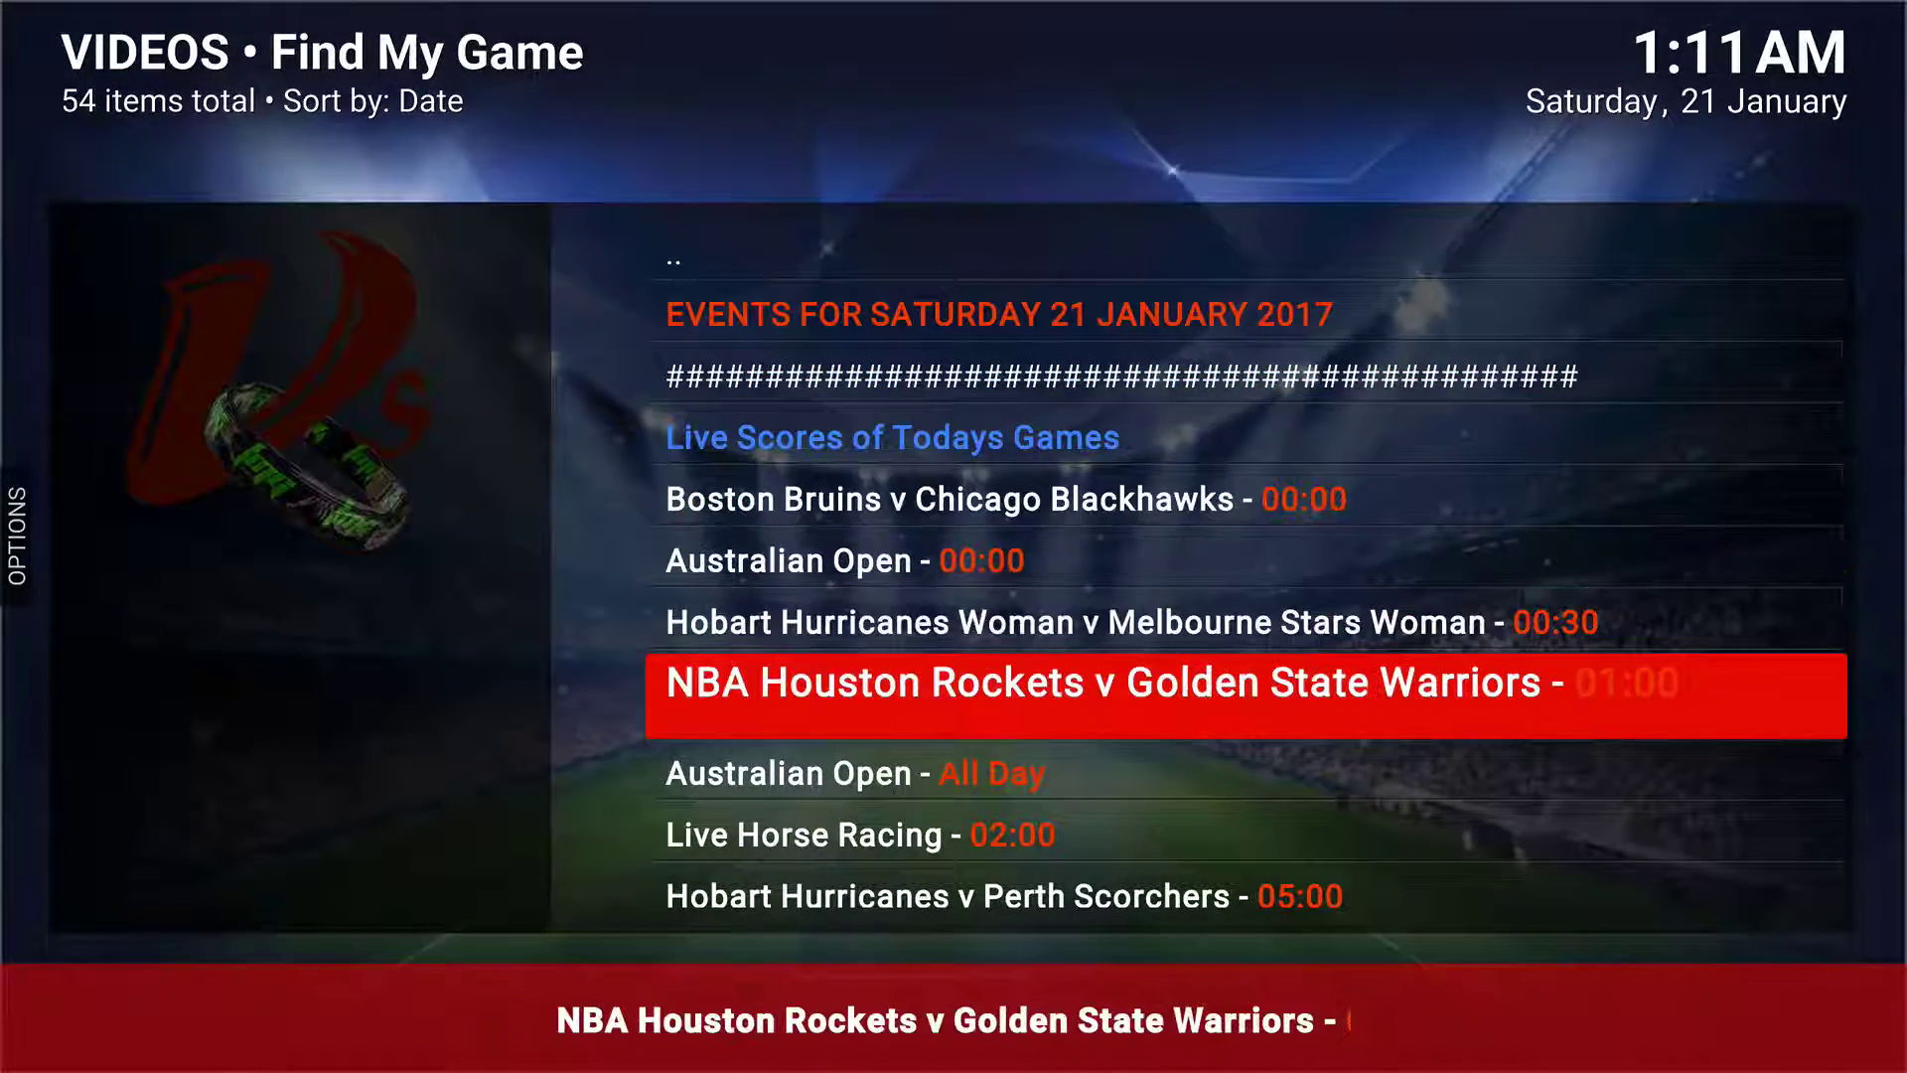
pyautogui.press('Return')
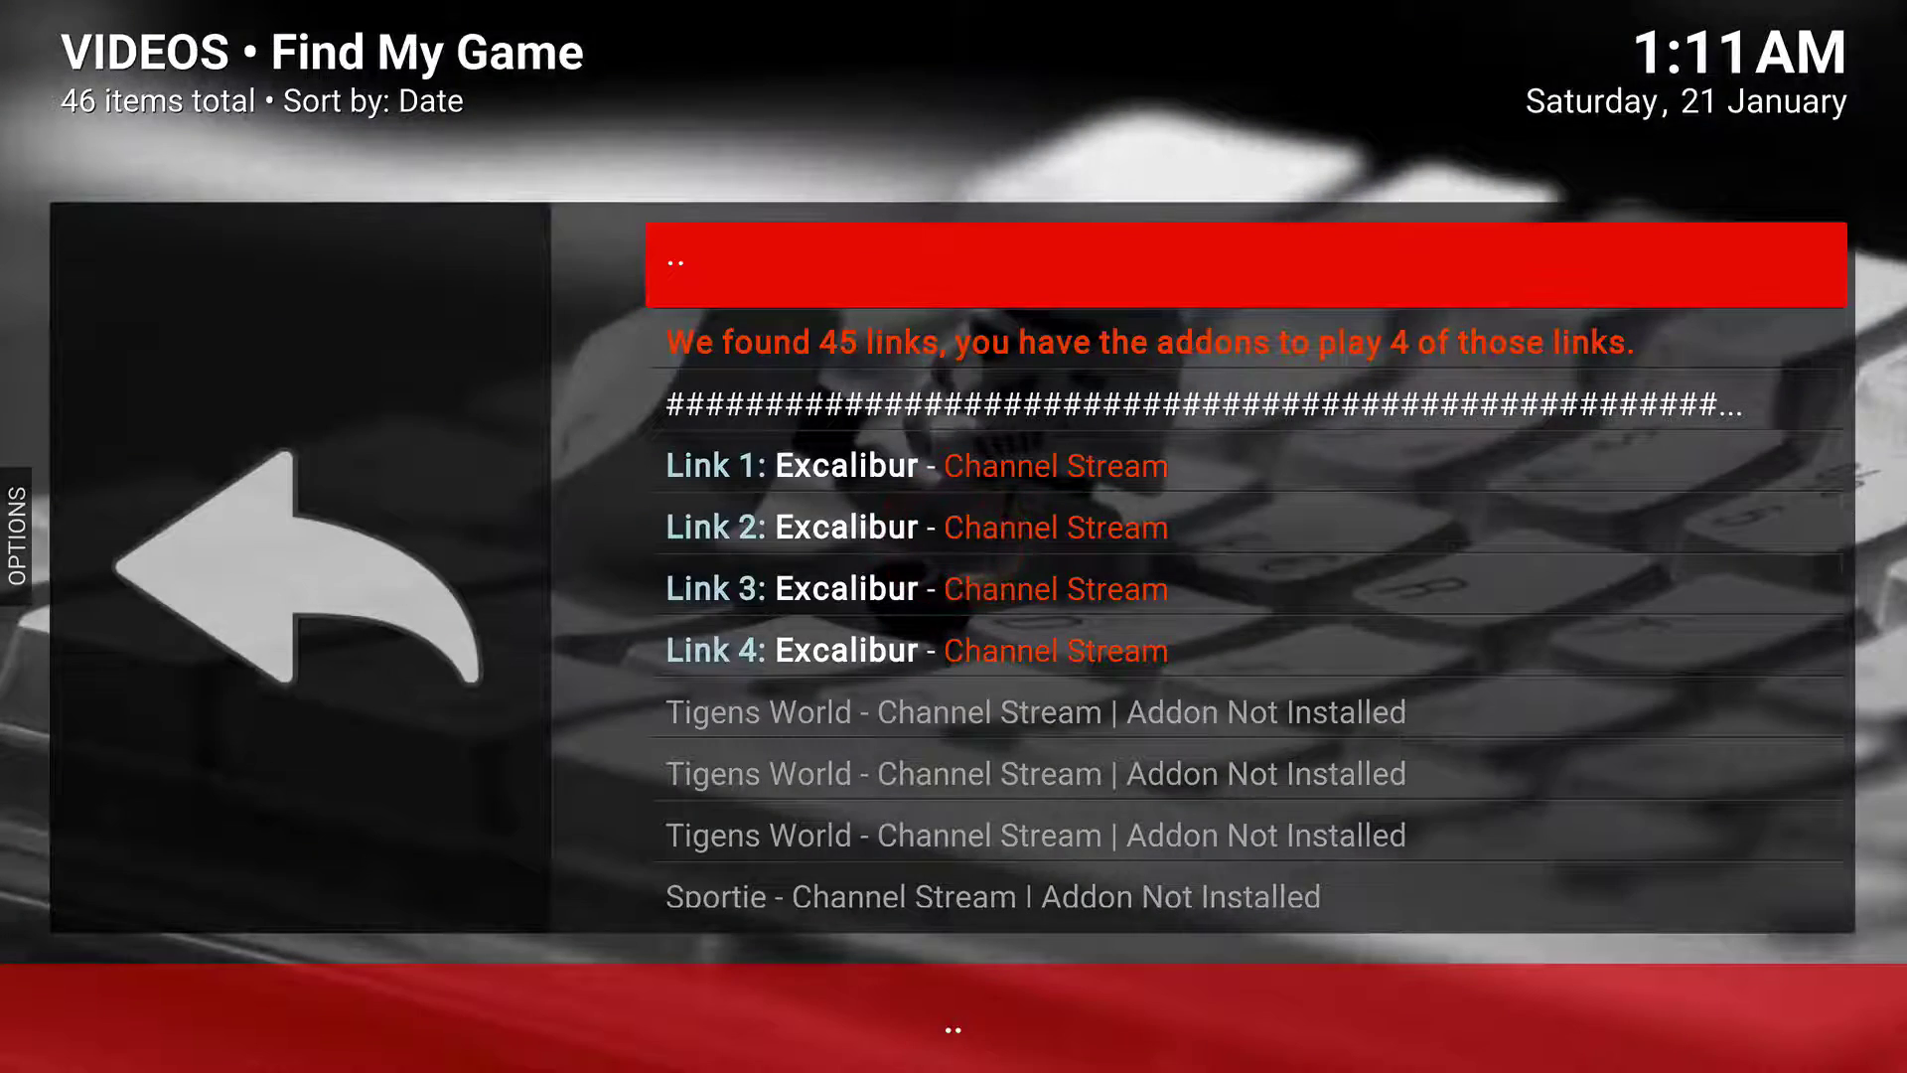
# Highlight Link 1: Excalibur, then return to the Add-on Browser
pyautogui.press('Down')
pyautogui.press('Down')
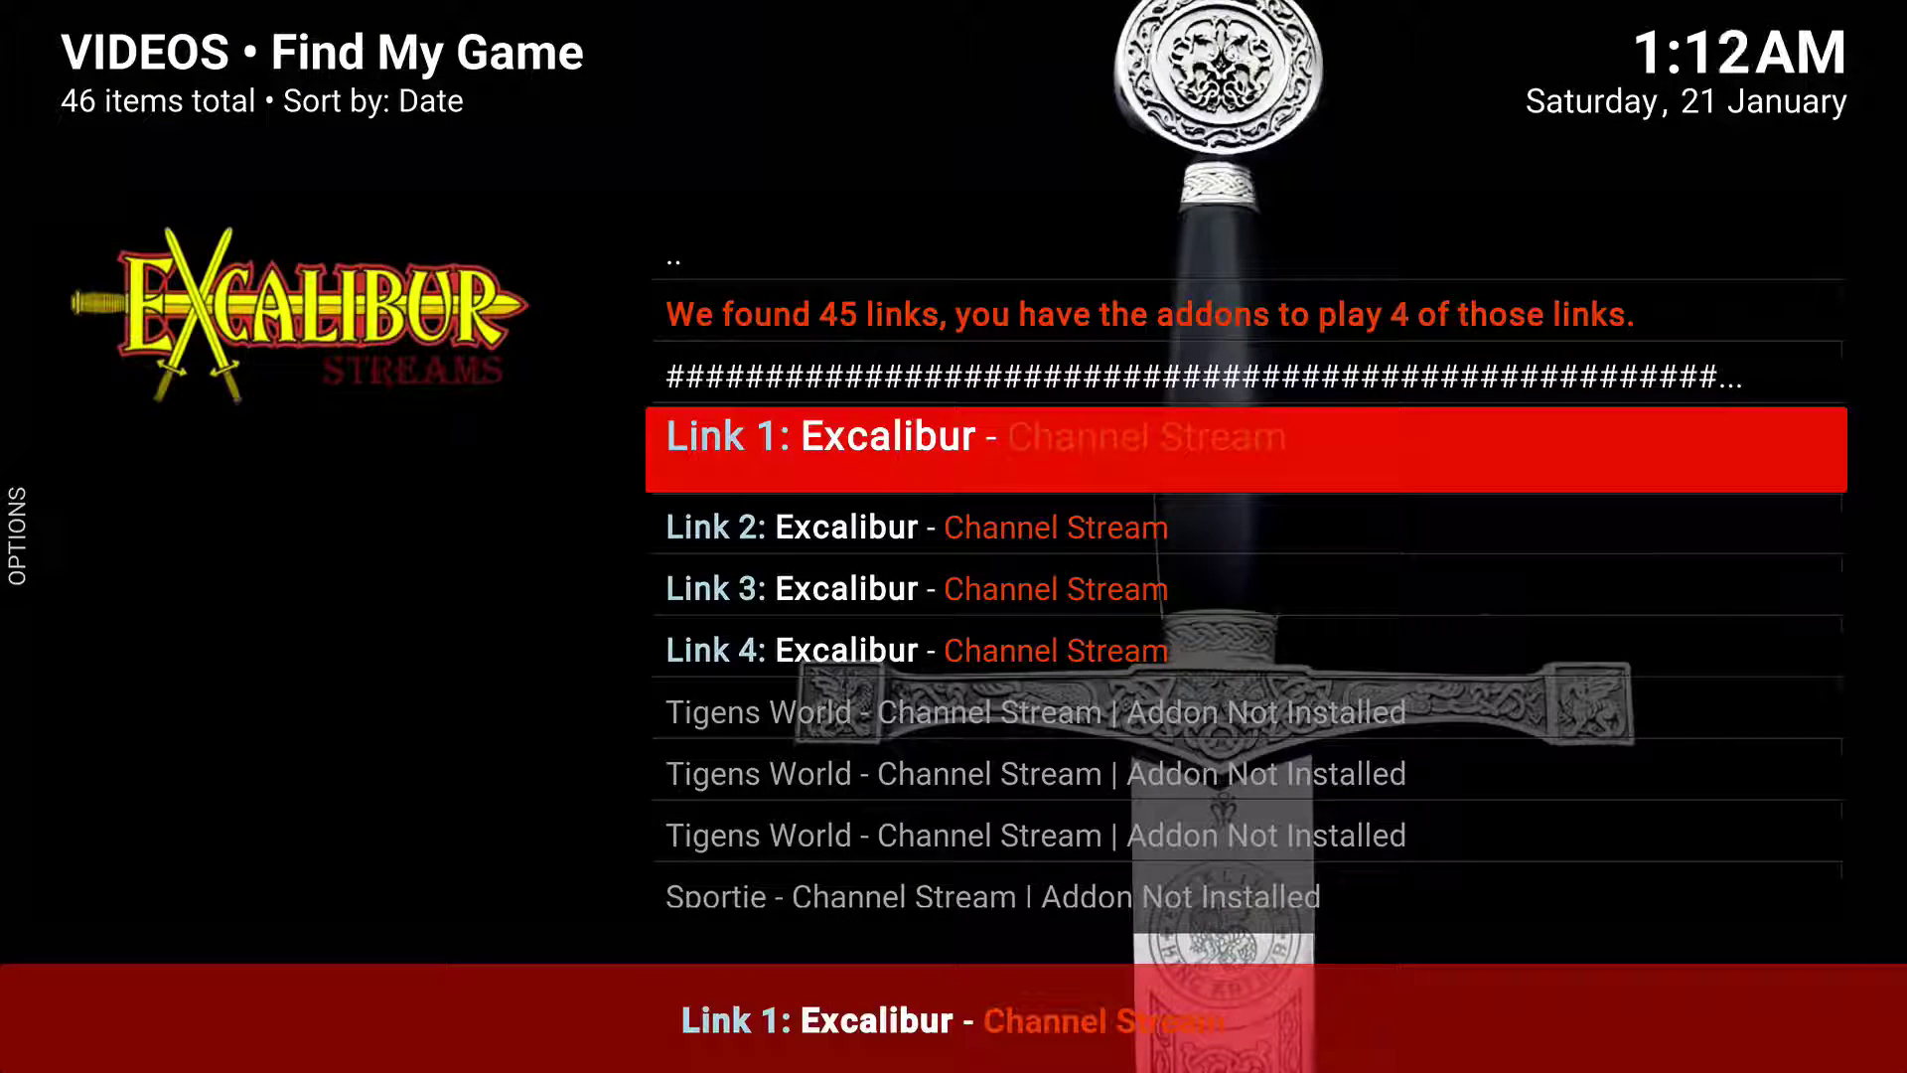
pyautogui.press('BackSpace')
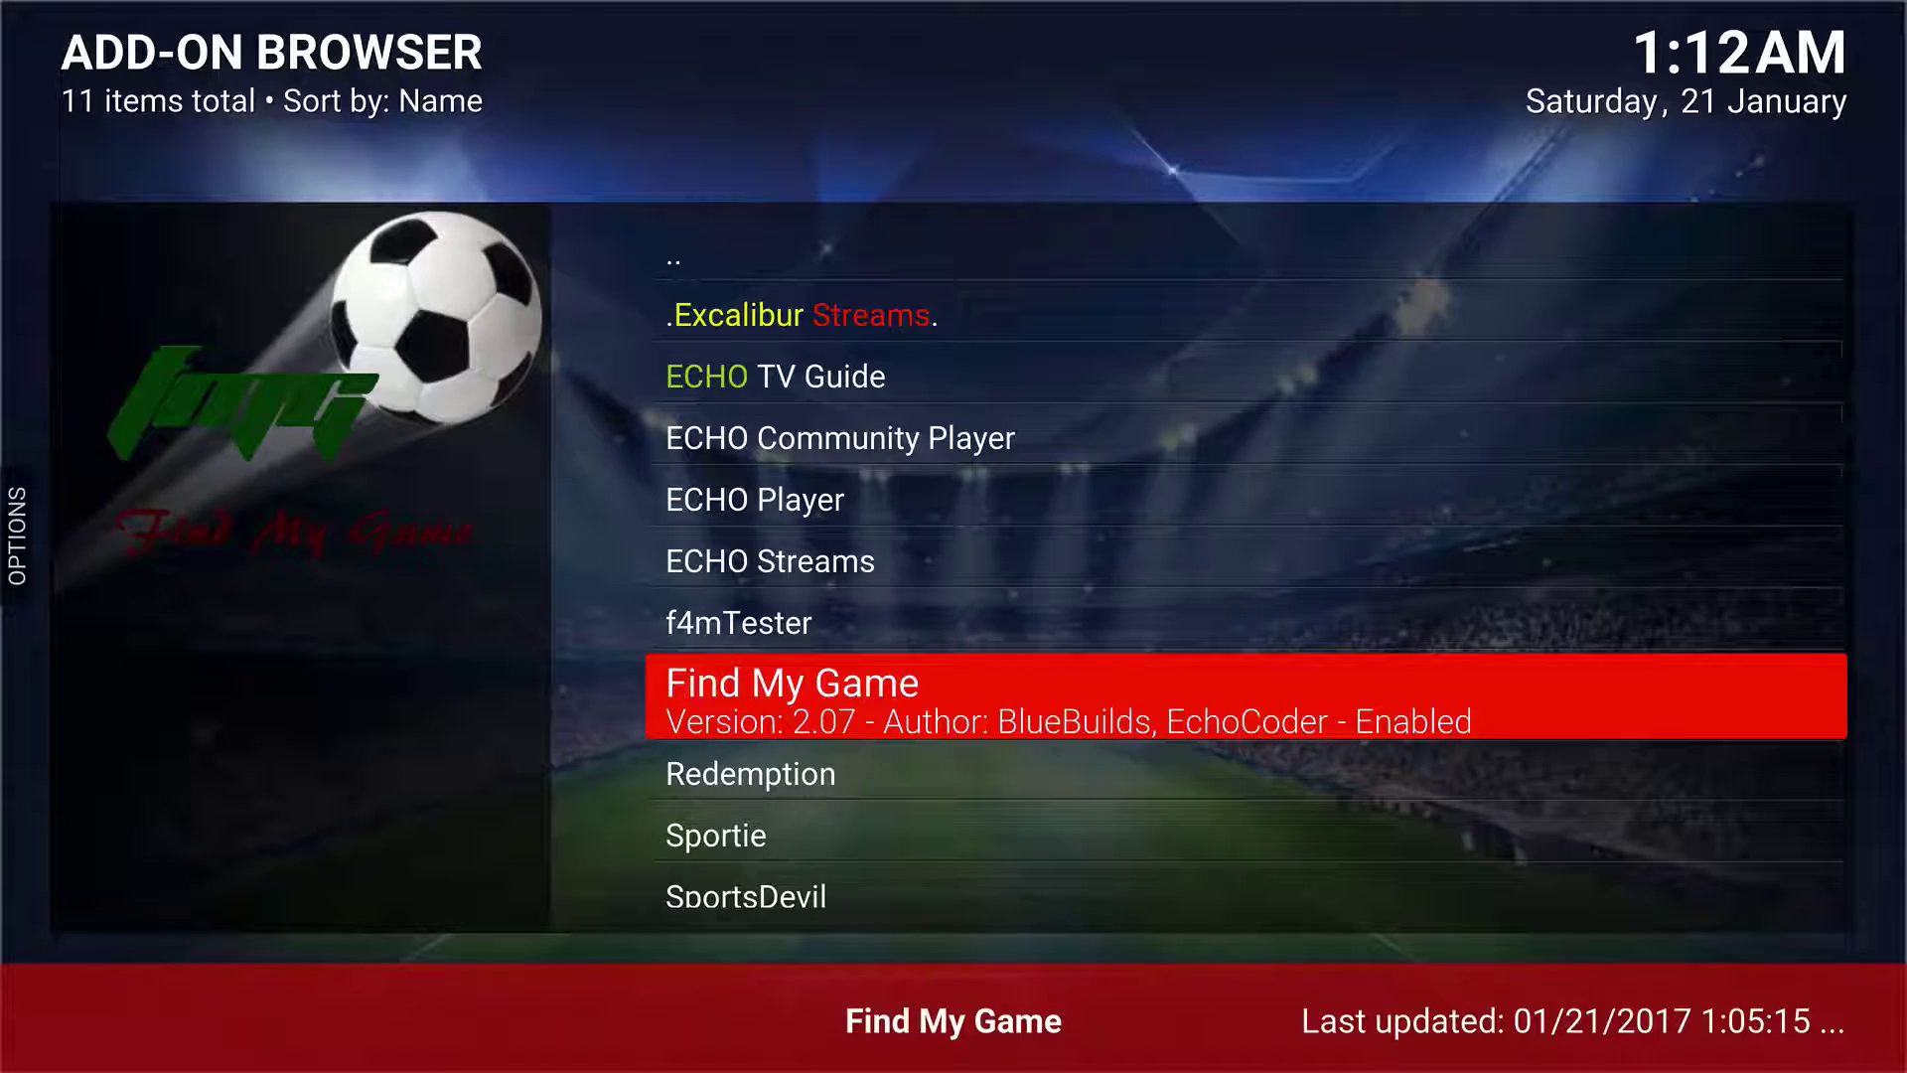
# Reopen Find My Game, try Excalibur Link 2 and answer the f4mTester download prompt
pyautogui.press('Return')
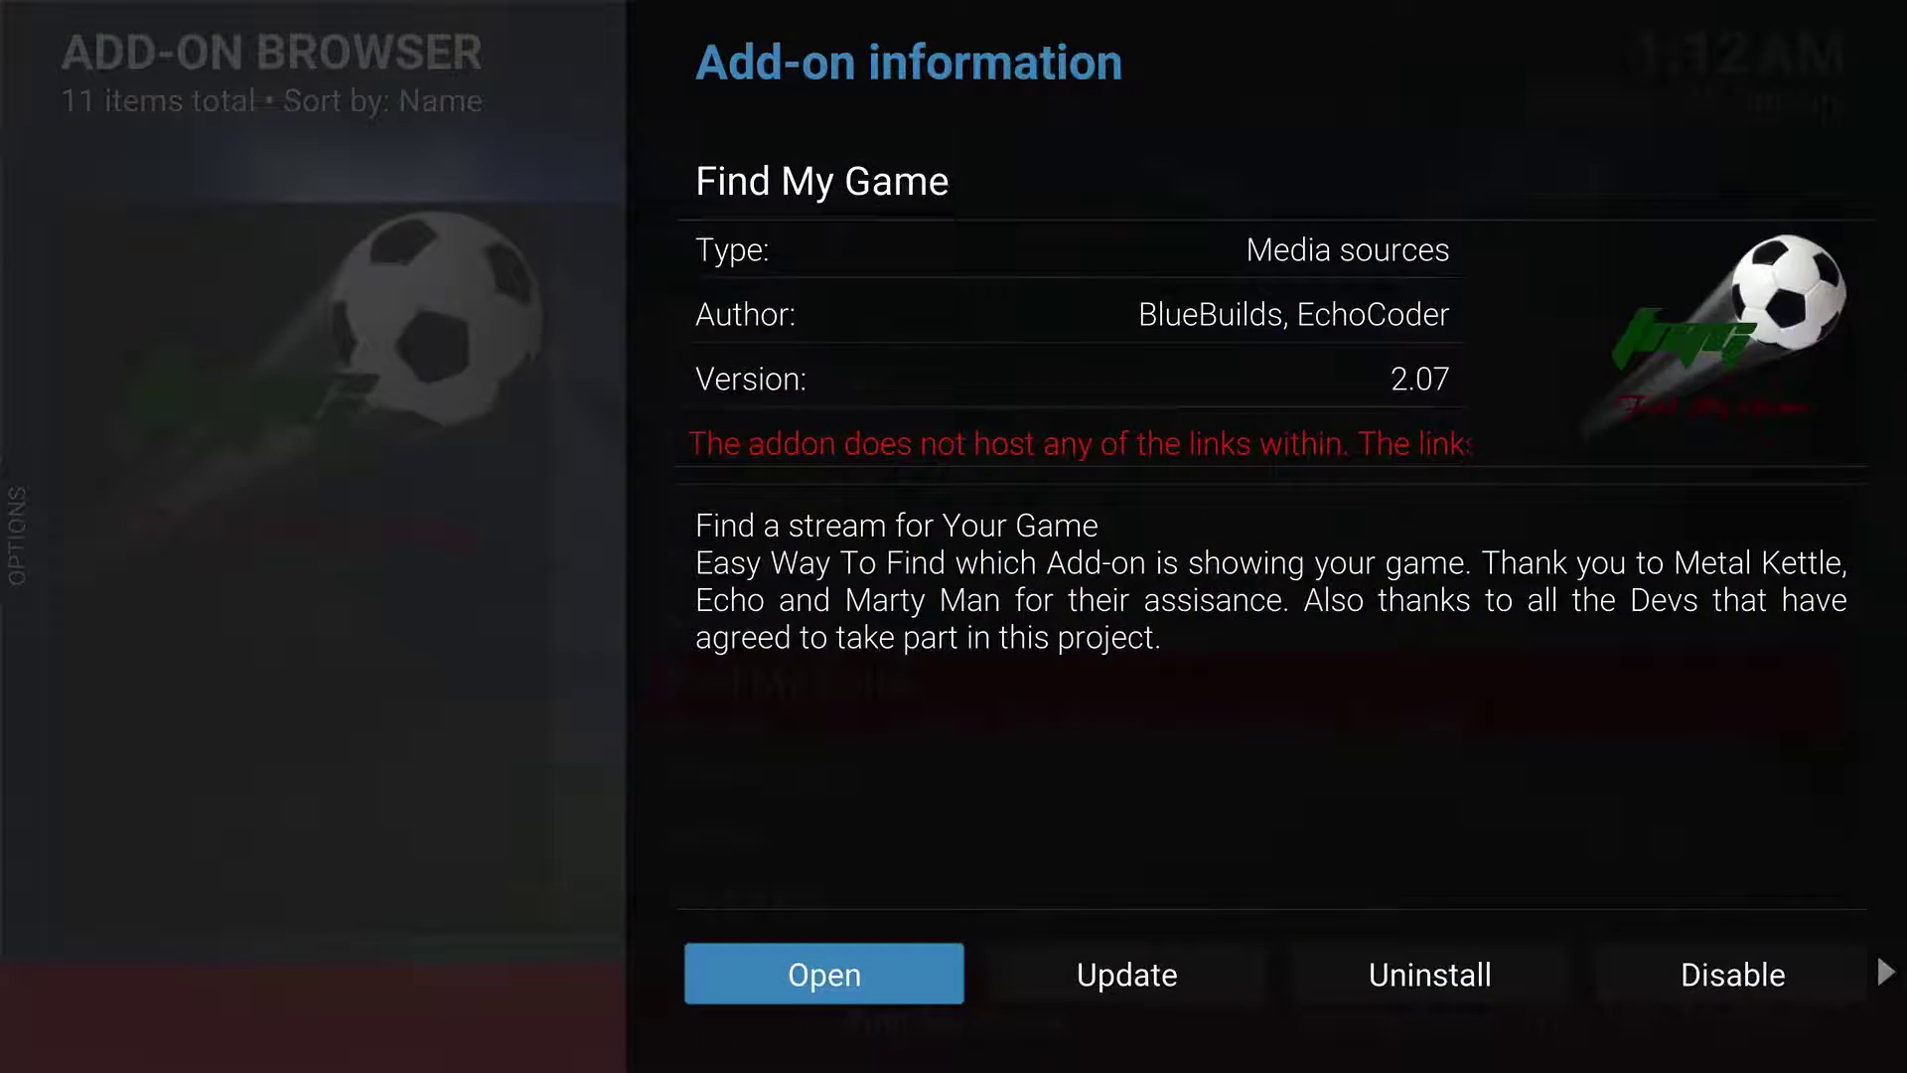
pyautogui.press('Return')
pyautogui.press('Down')
pyautogui.press('Down')
pyautogui.press('Down')
pyautogui.press('Down')
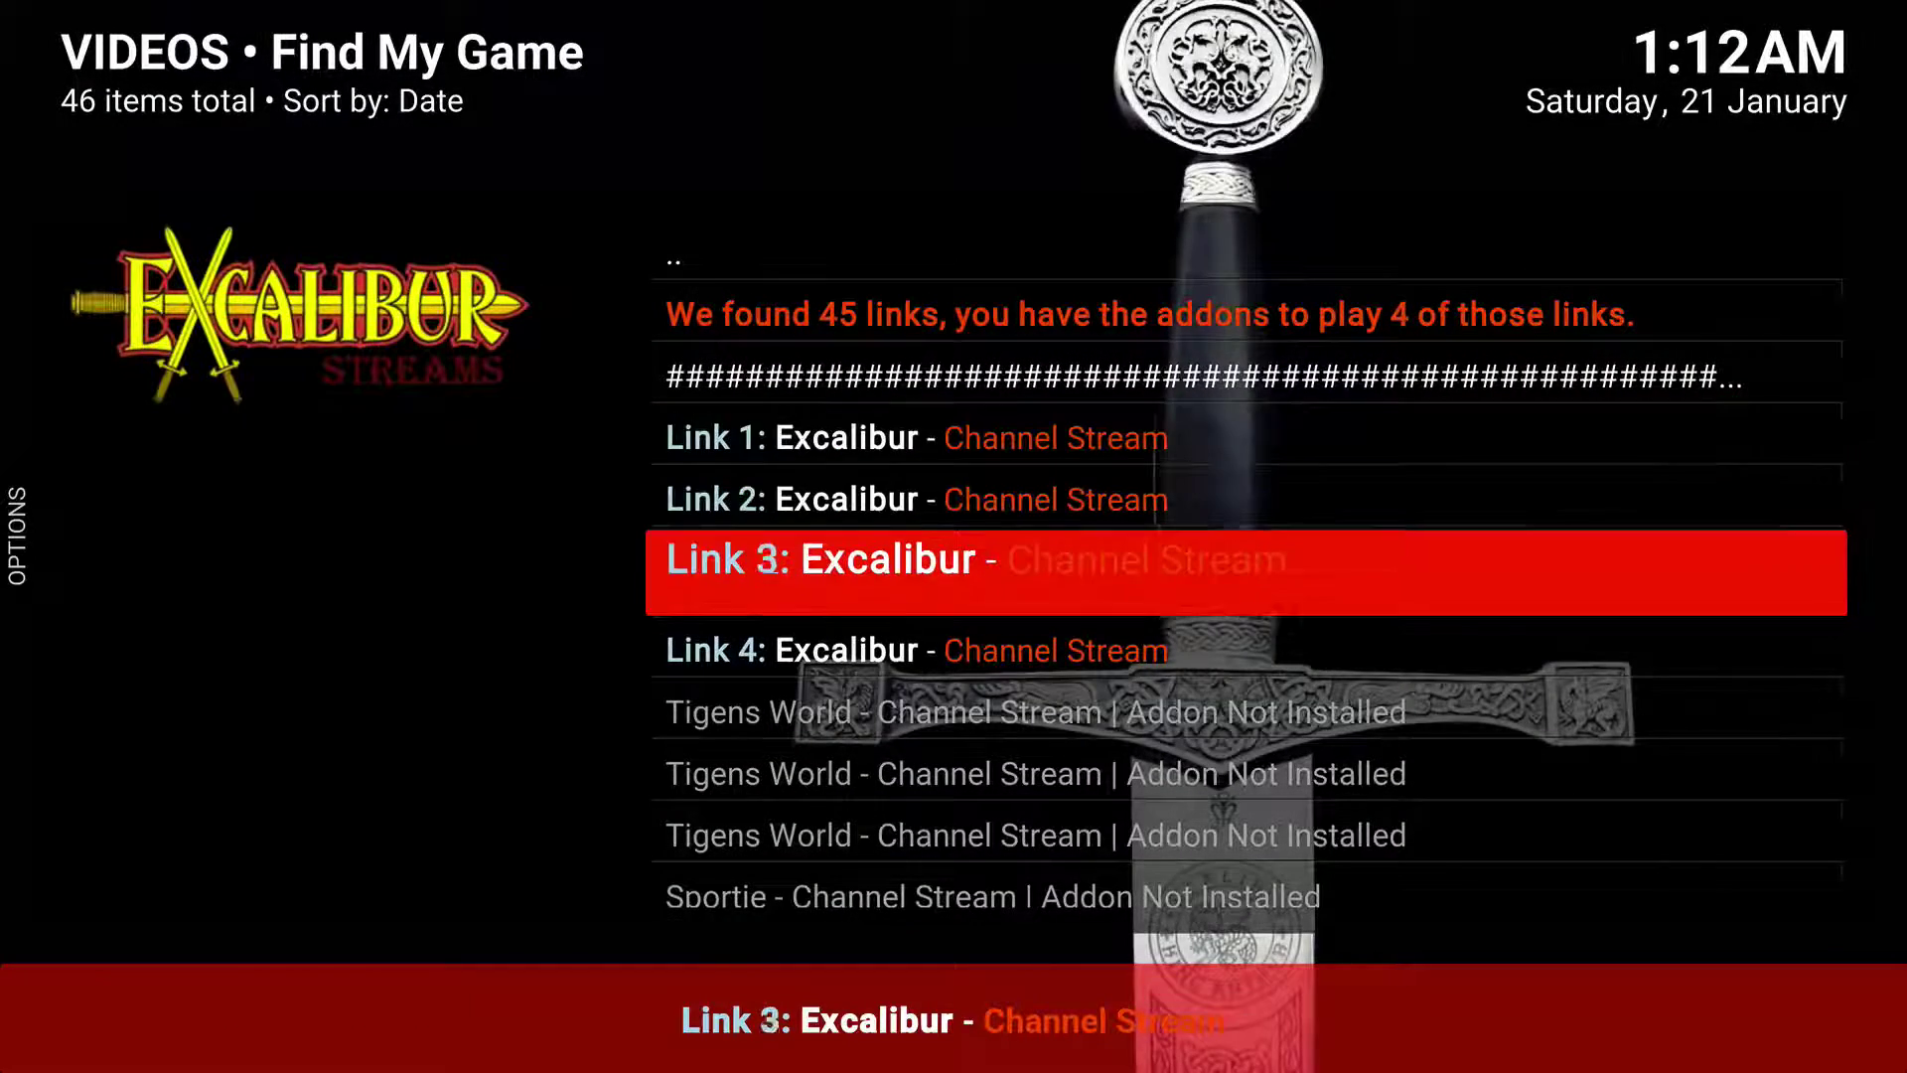
pyautogui.press('Up')
pyautogui.press('Up')
pyautogui.press('Up')
pyautogui.press('Return')
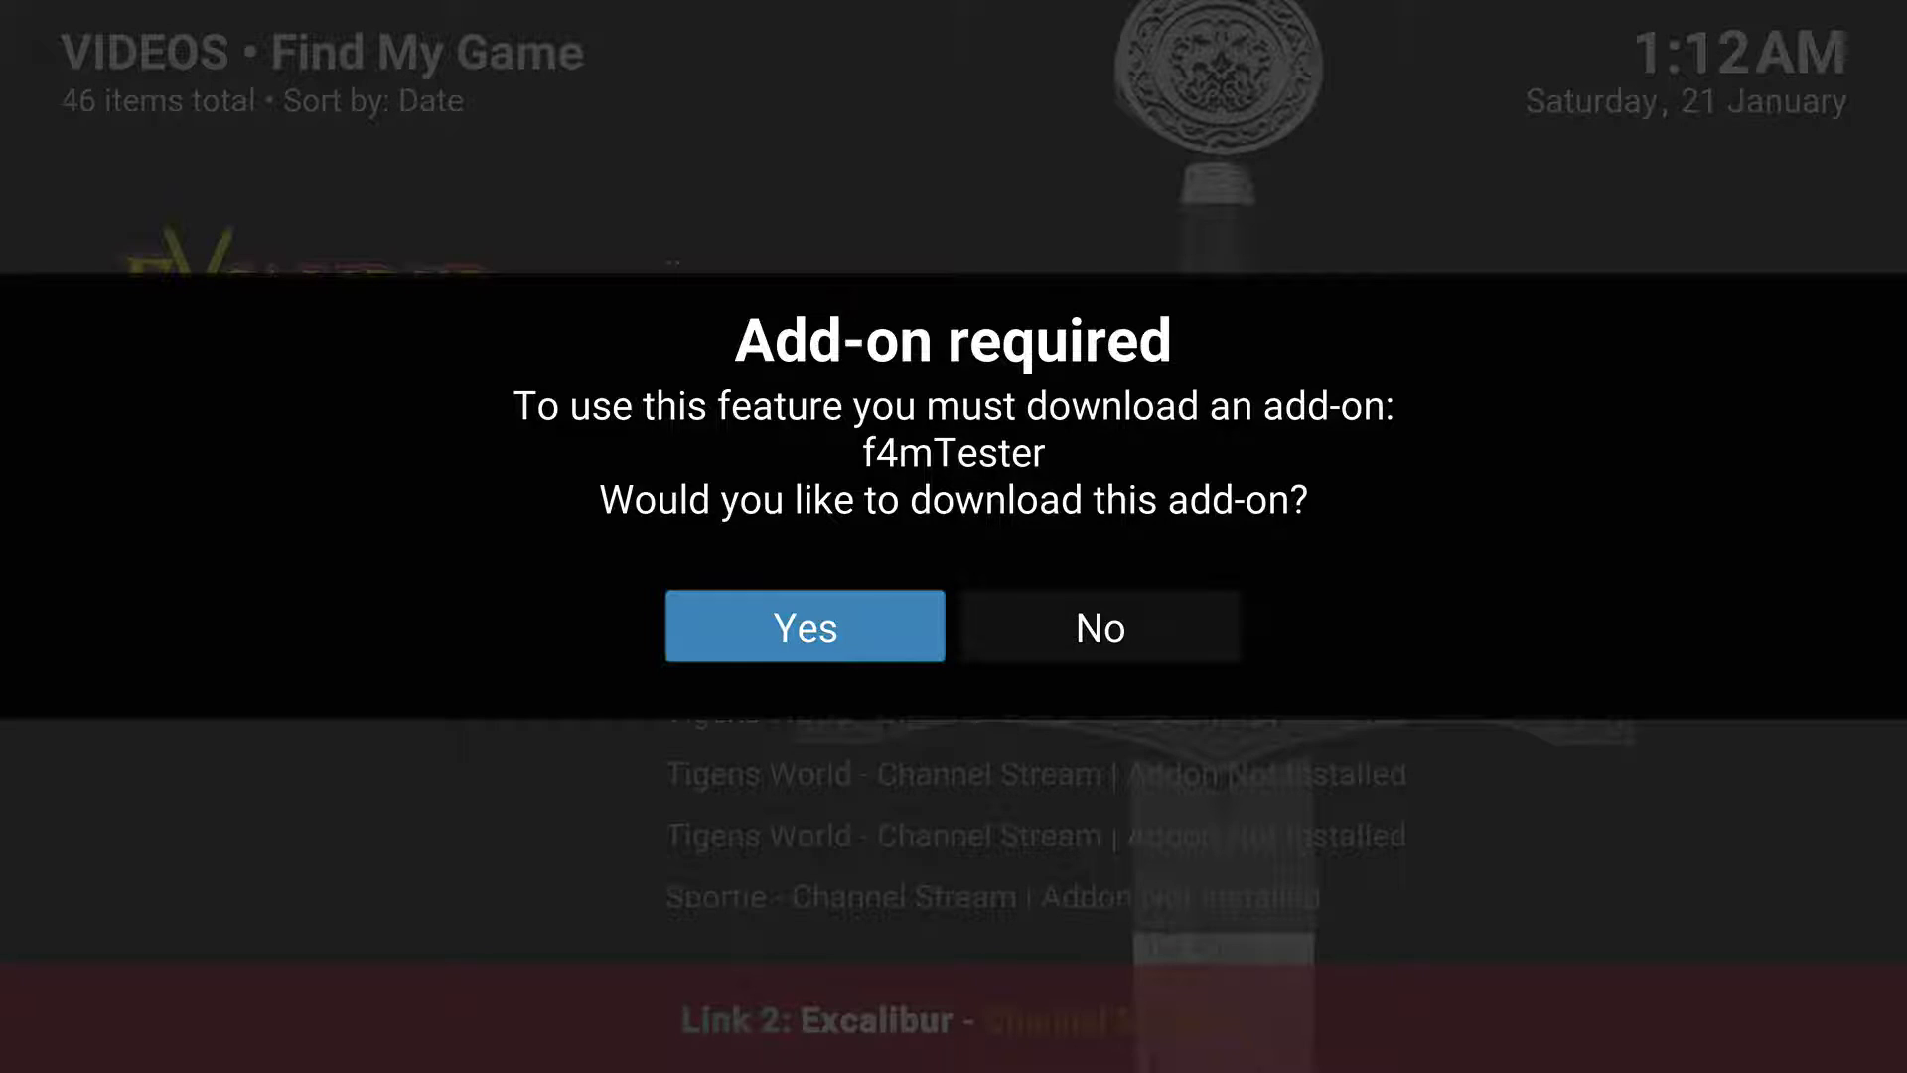
pyautogui.press('Return')
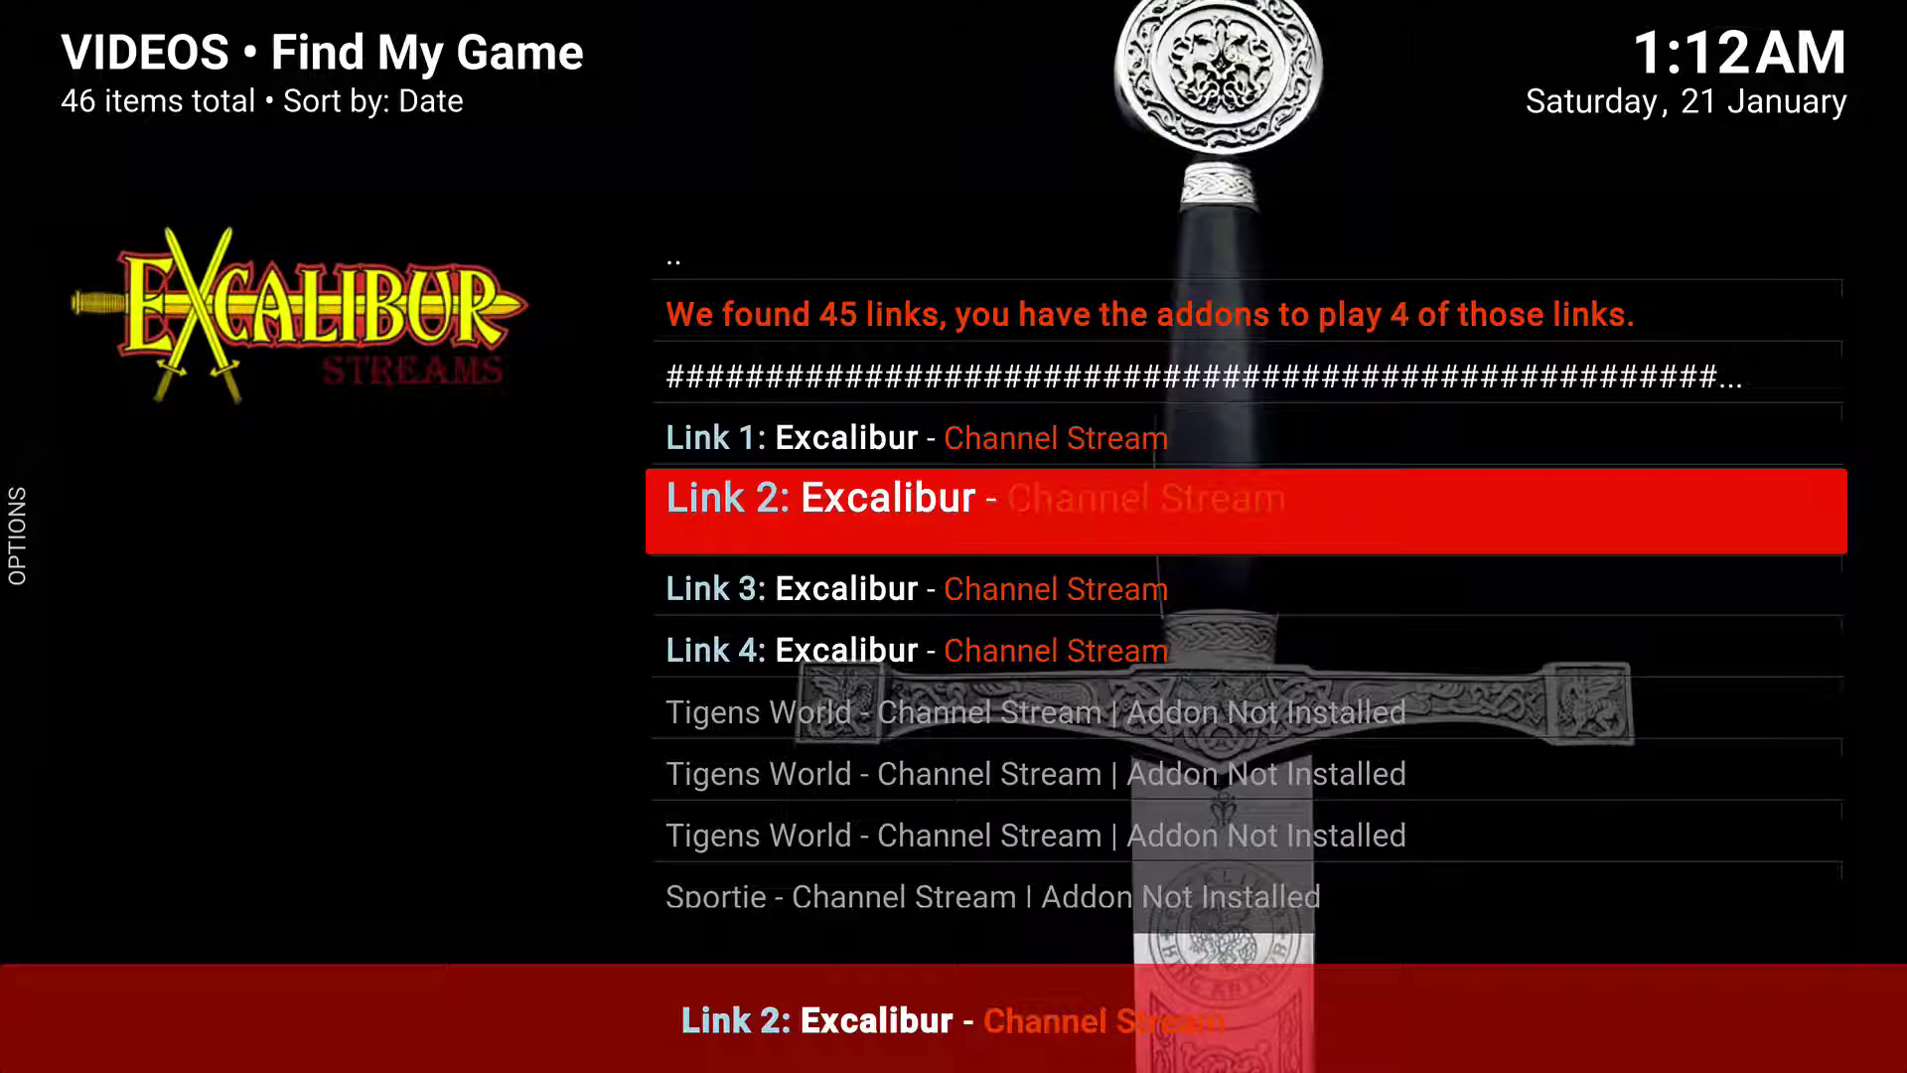
# Retry Excalibur Link 2, accept the f4mTester download, and go back to the events list
pyautogui.press('Up')
pyautogui.press('Down')
pyautogui.press('Return')
pyautogui.press('Right')
pyautogui.press('Left')
pyautogui.press('Return')
pyautogui.press('Up')
pyautogui.press('Up')
pyautogui.press('Up')
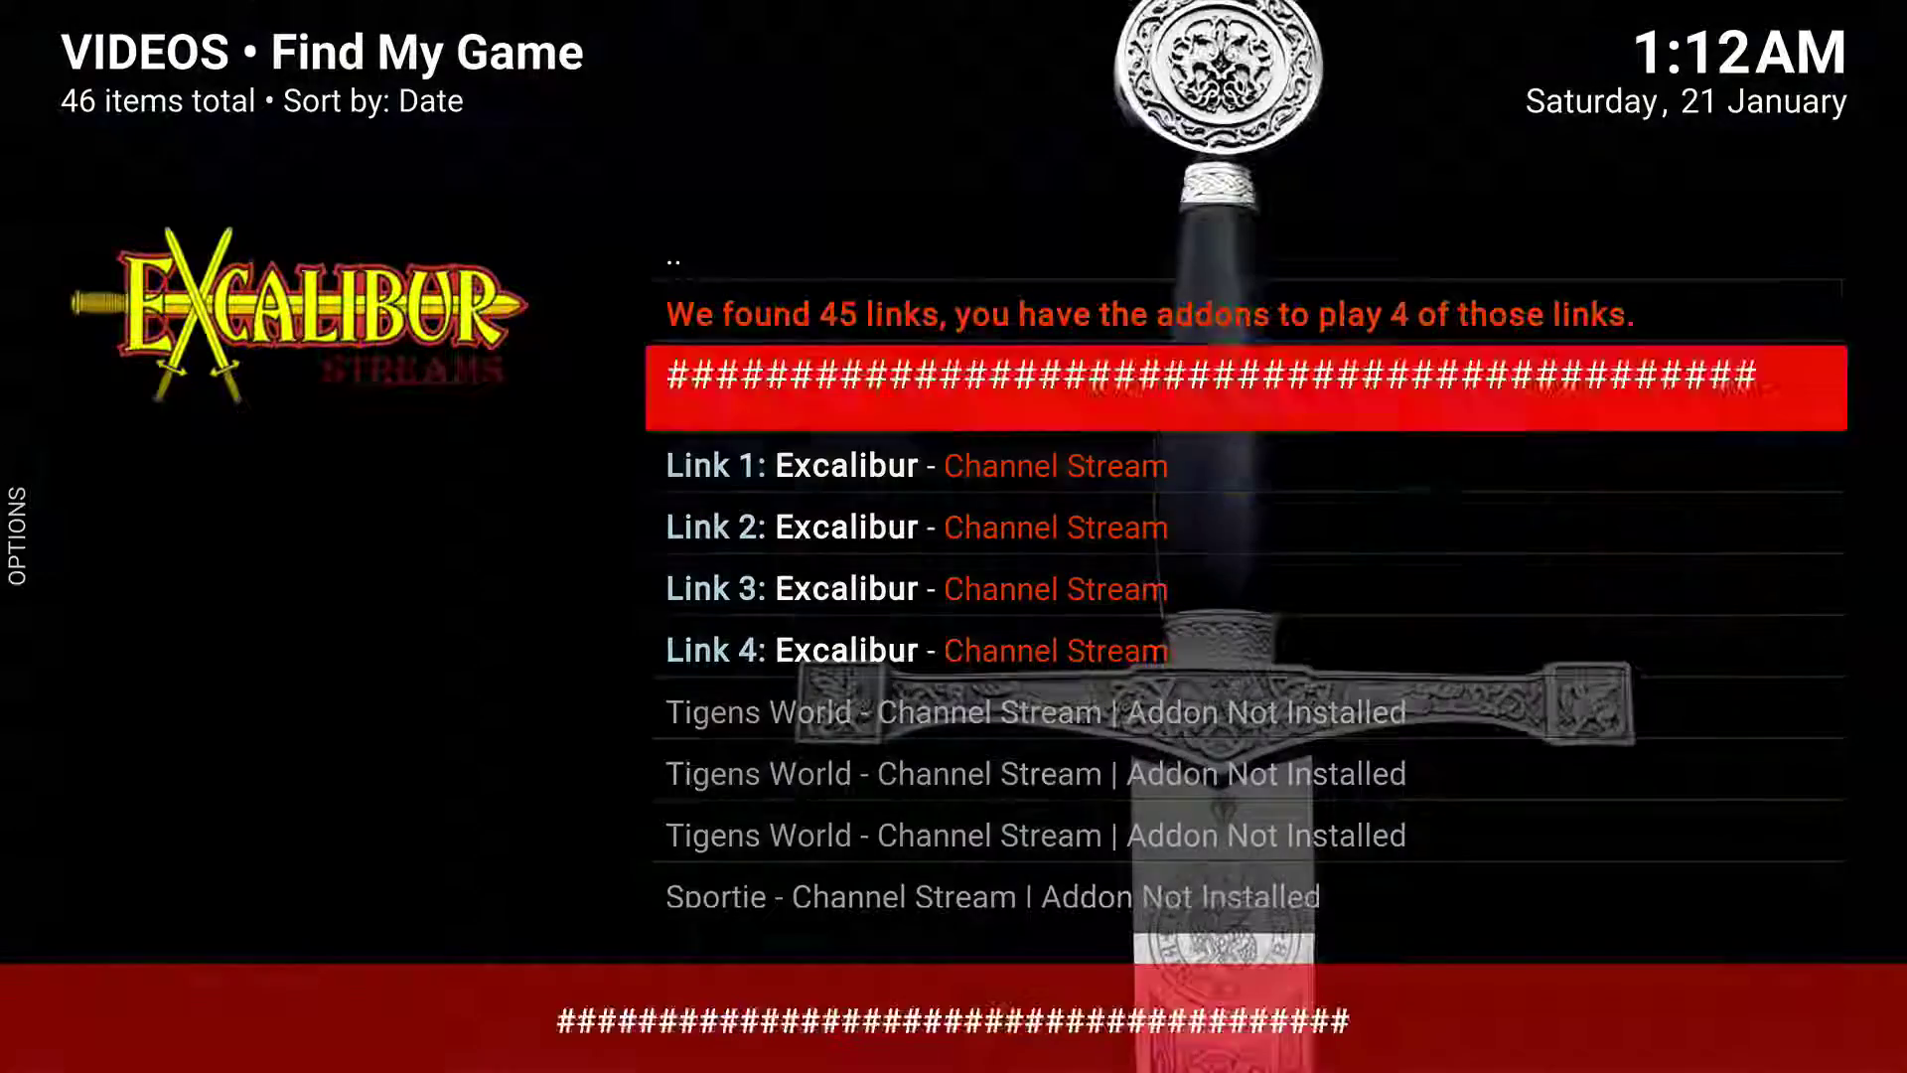
pyautogui.press('Return')
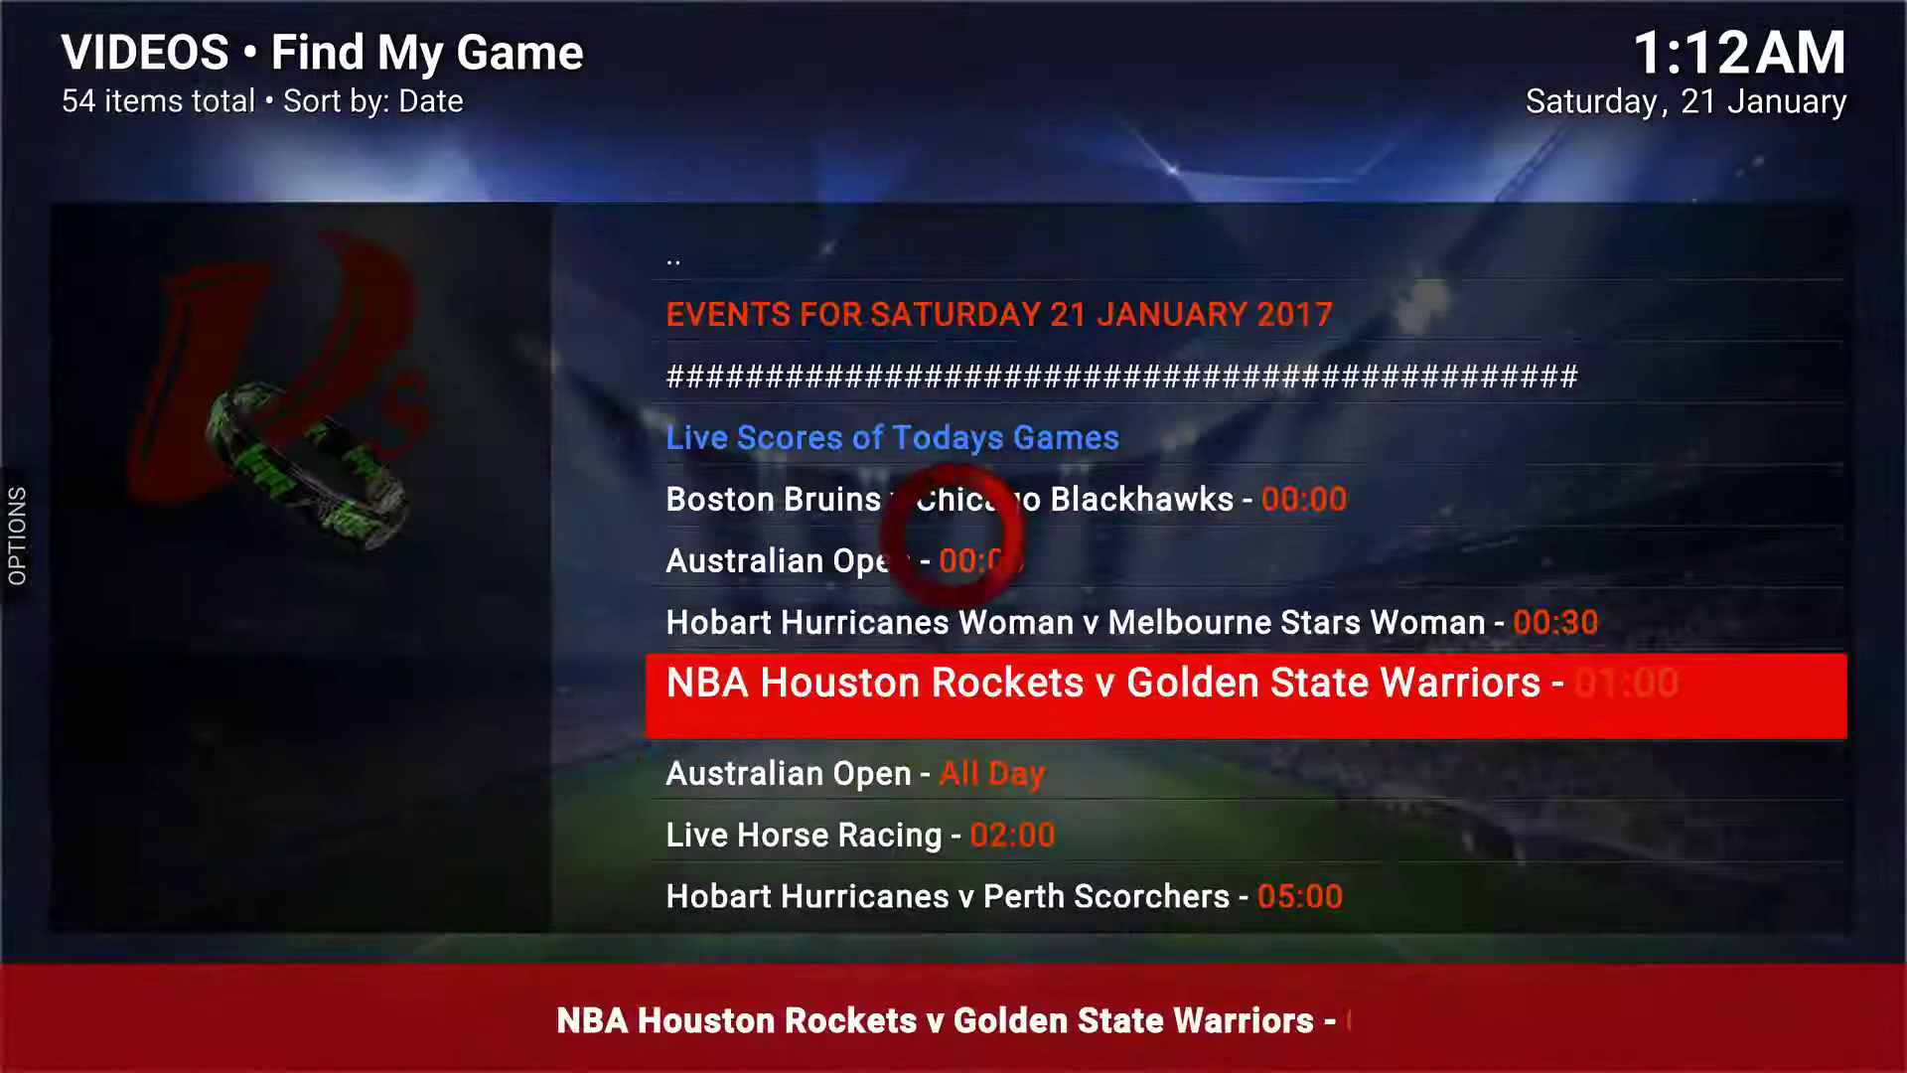
# Back out of the events list to the Echo video add-ons in the Add-on Browser
pyautogui.press('Up')
pyautogui.press('Up')
pyautogui.press('Up')
pyautogui.press('Up')
pyautogui.press('Up')
pyautogui.press('Up')
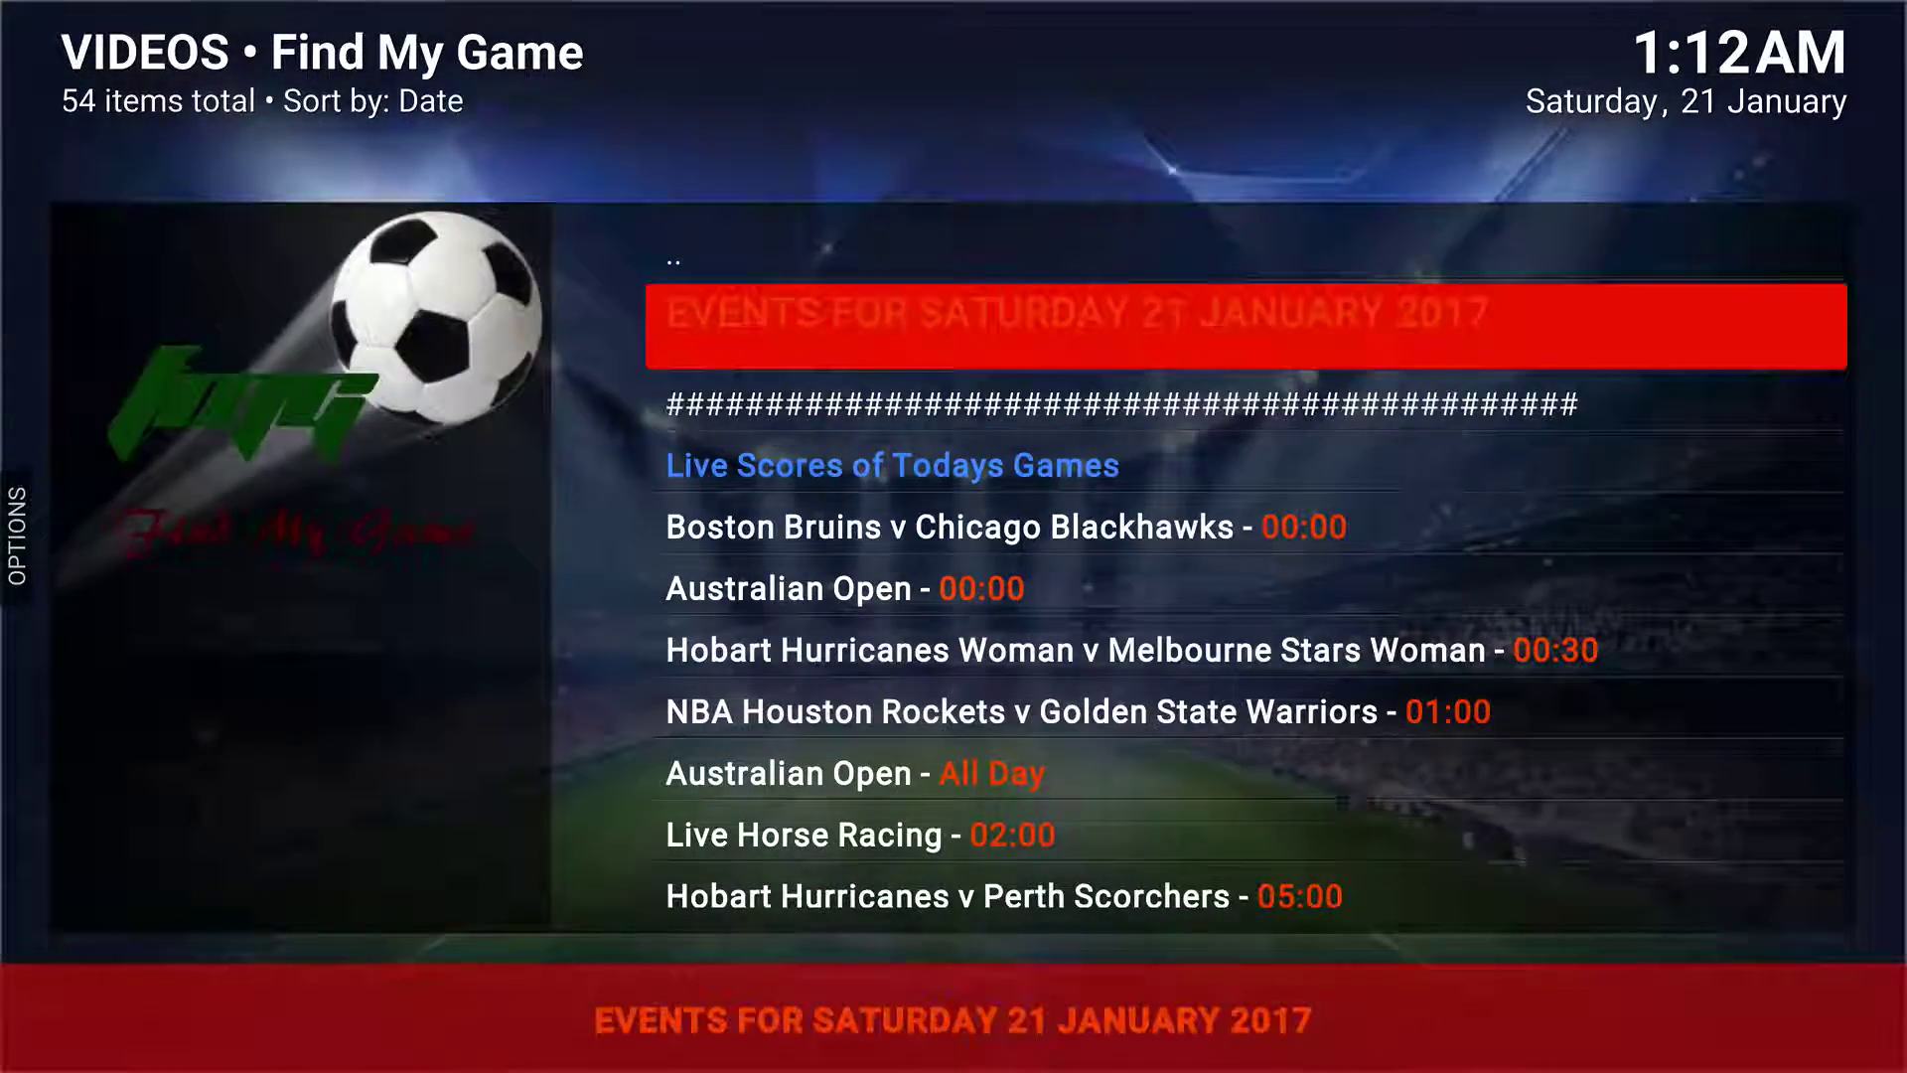
pyautogui.press('BackSpace')
pyautogui.press('Down')
pyautogui.press('Down')
pyautogui.press('Return')
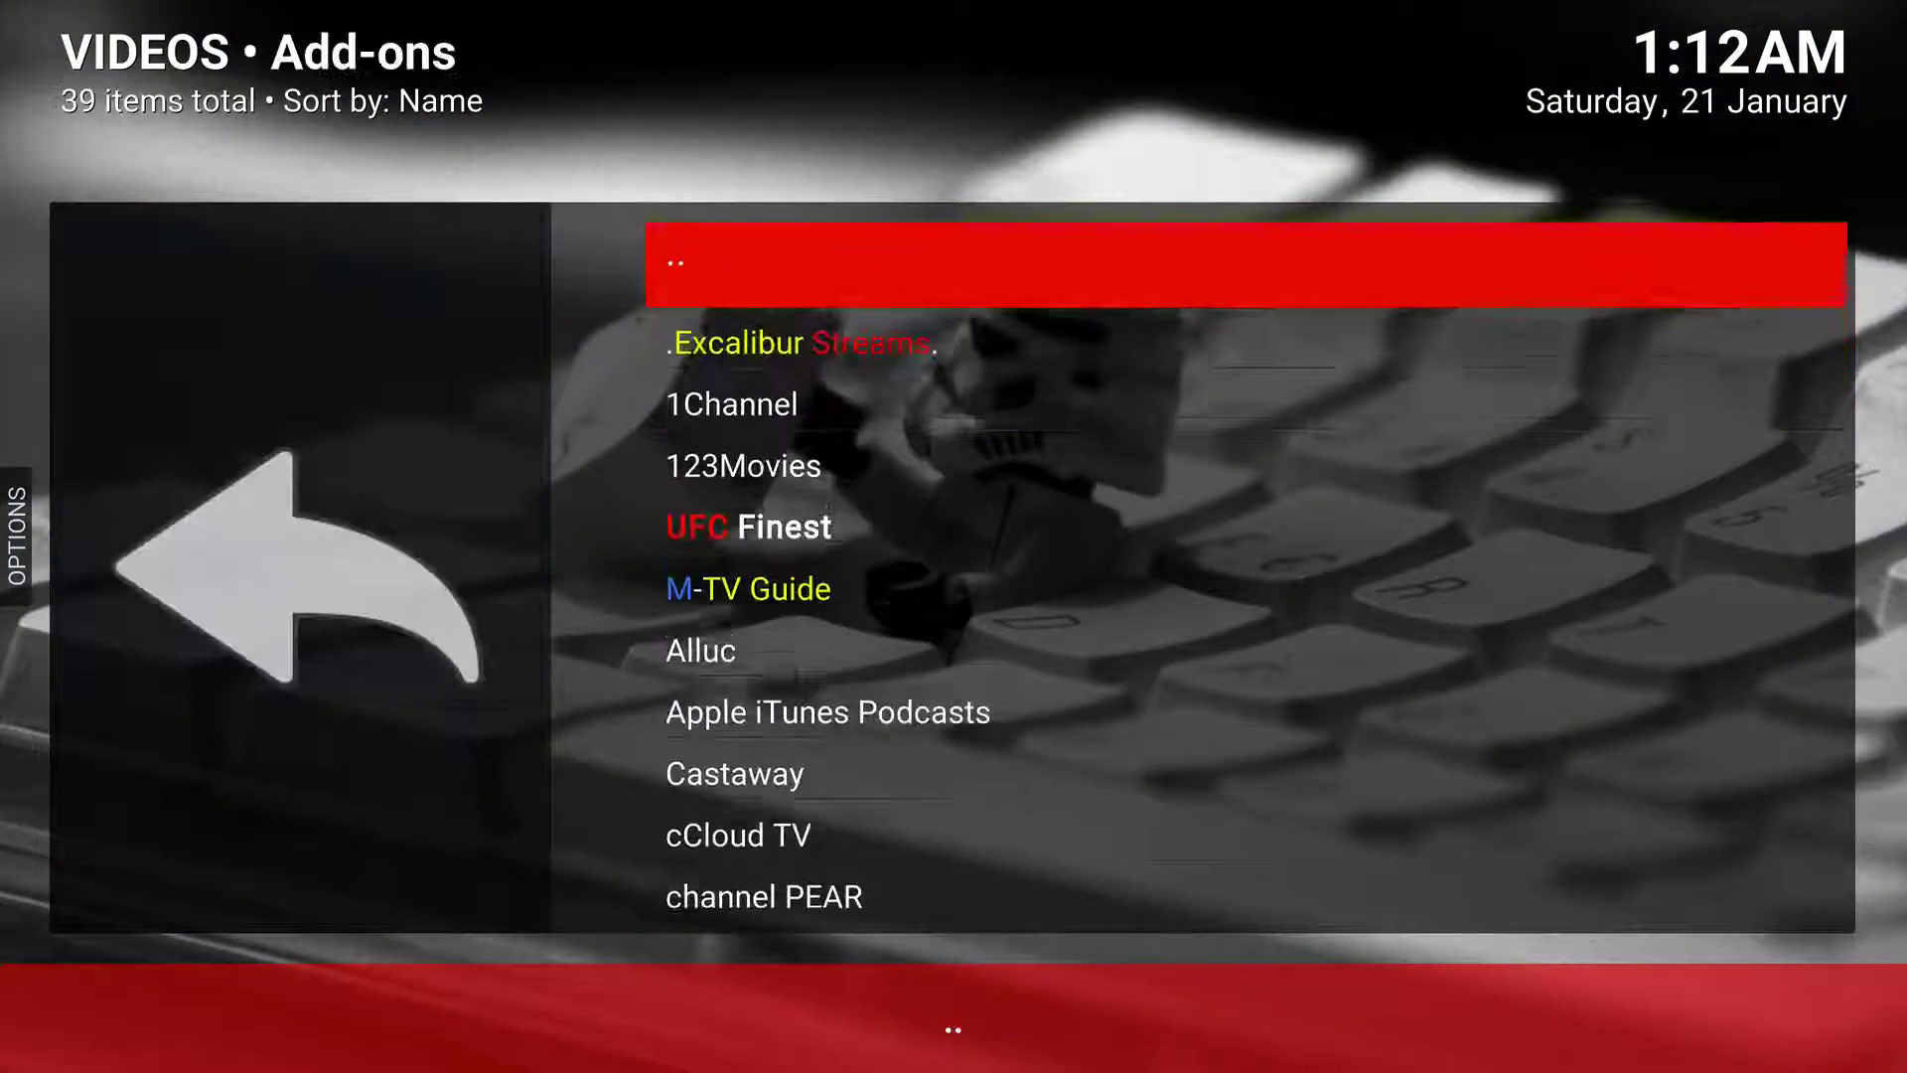
pyautogui.press('Down')
pyautogui.press('Down')
pyautogui.press('Down')
pyautogui.press('Down')
pyautogui.press('Up')
pyautogui.press('Up')
pyautogui.press('Up')
pyautogui.press('Up')
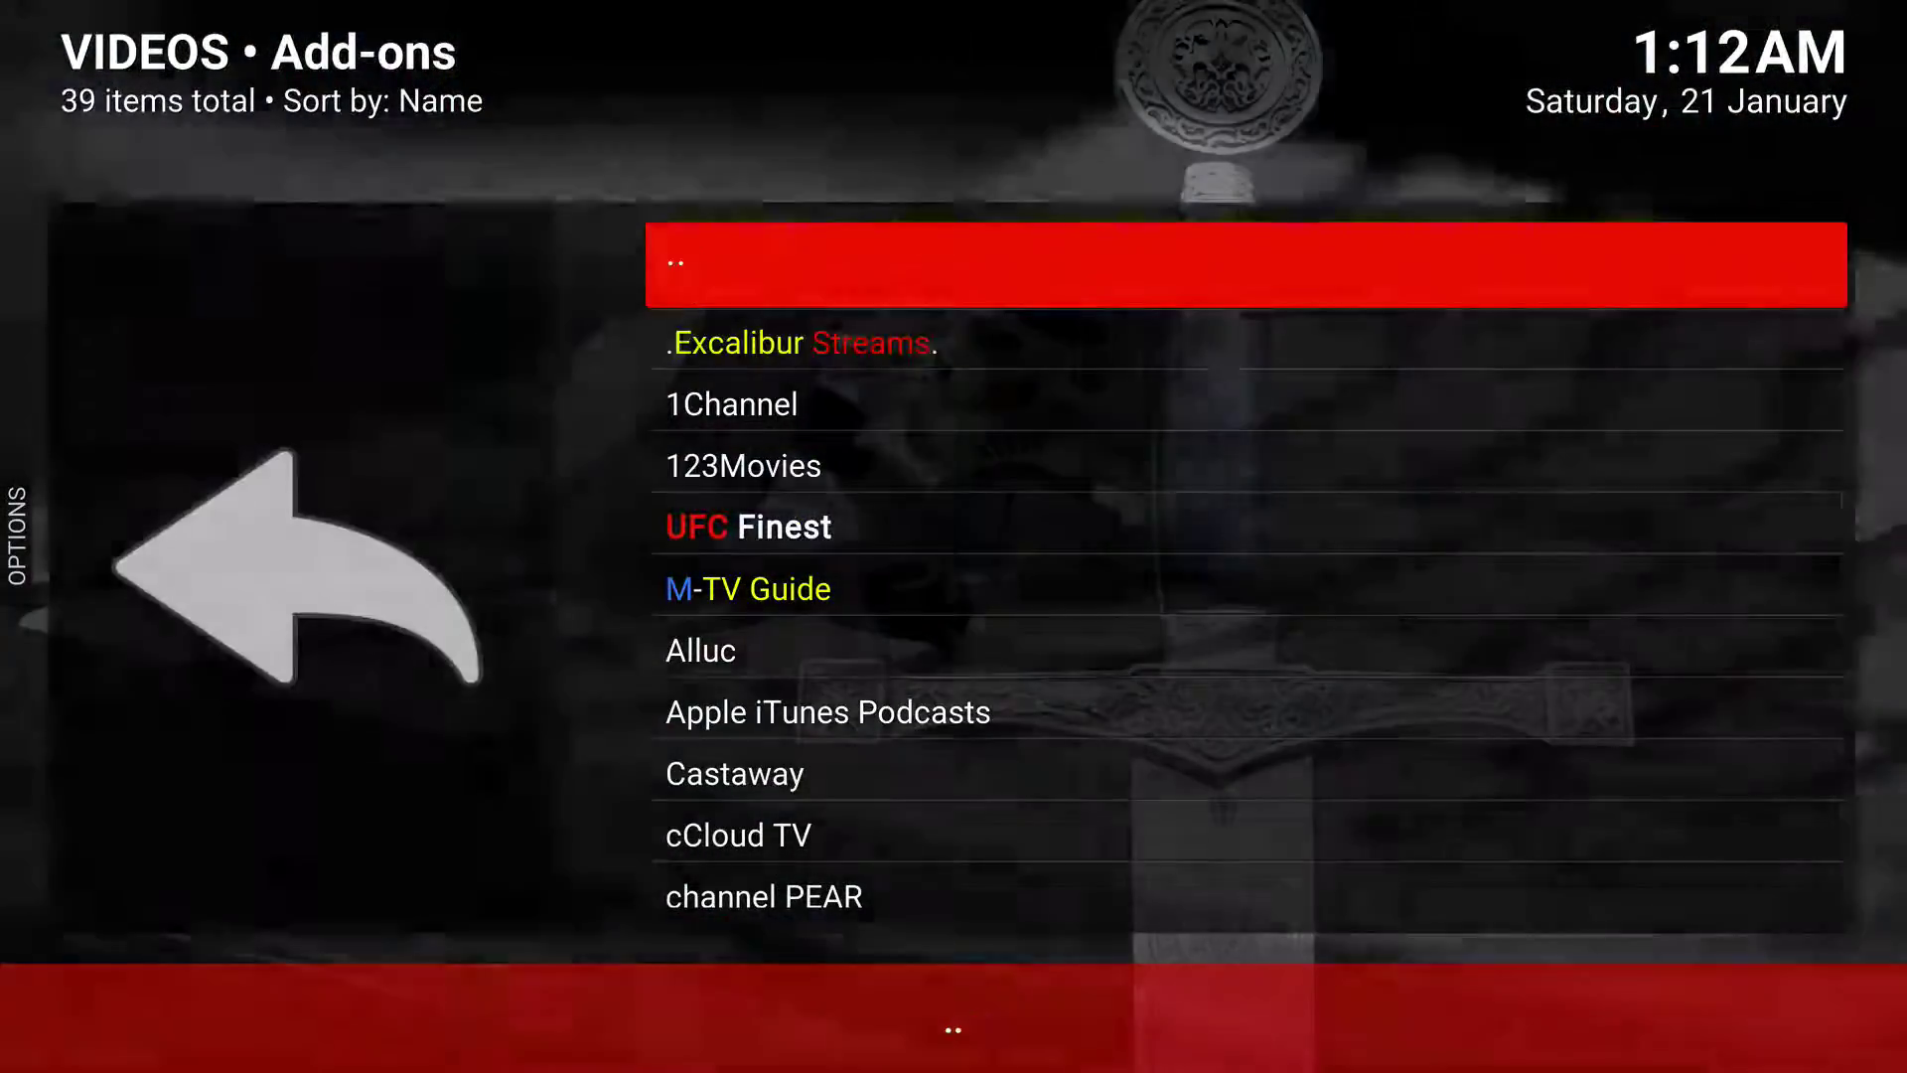
pyautogui.press('Return')
pyautogui.press('Up')
pyautogui.press('Up')
pyautogui.press('Down')
pyautogui.press('Down')
pyautogui.press('Return')
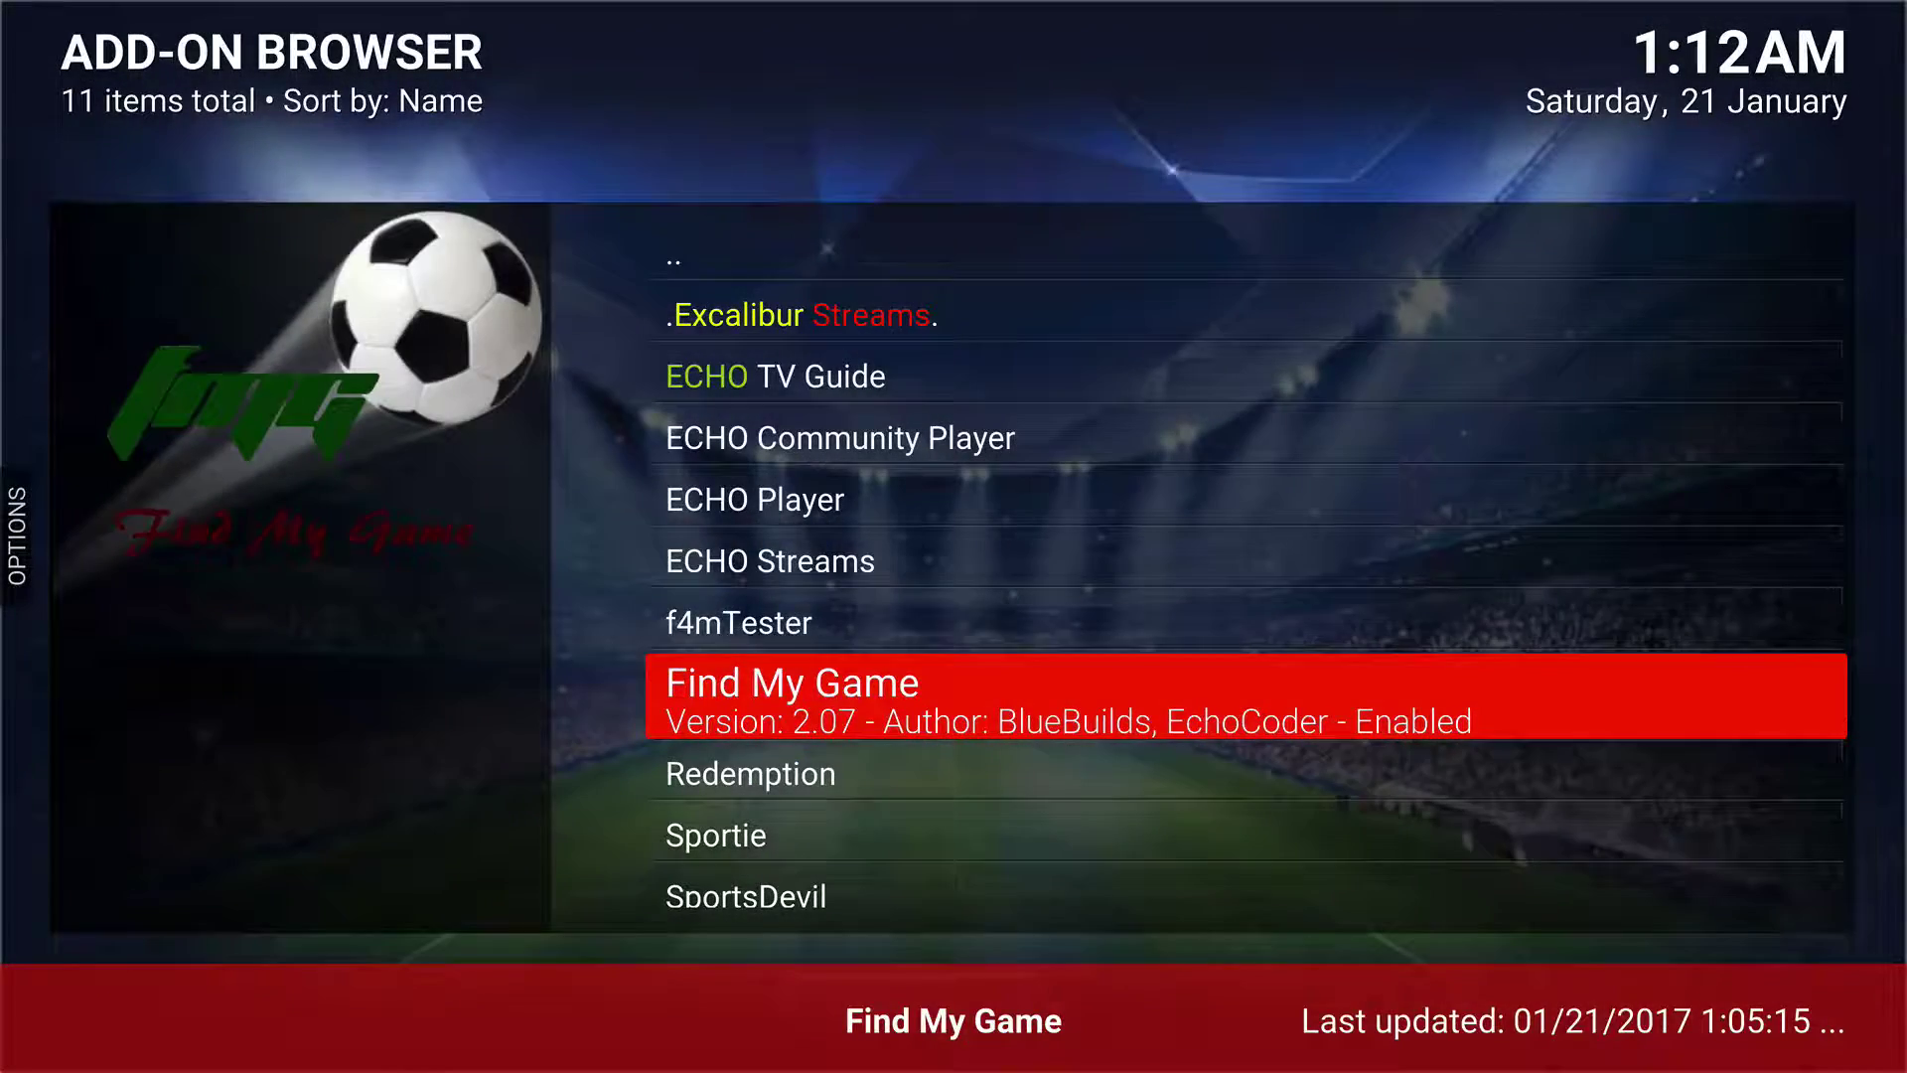
# View the f4mTester 2.7.1 add-on details twice, looking over its available actions
pyautogui.press('Up')
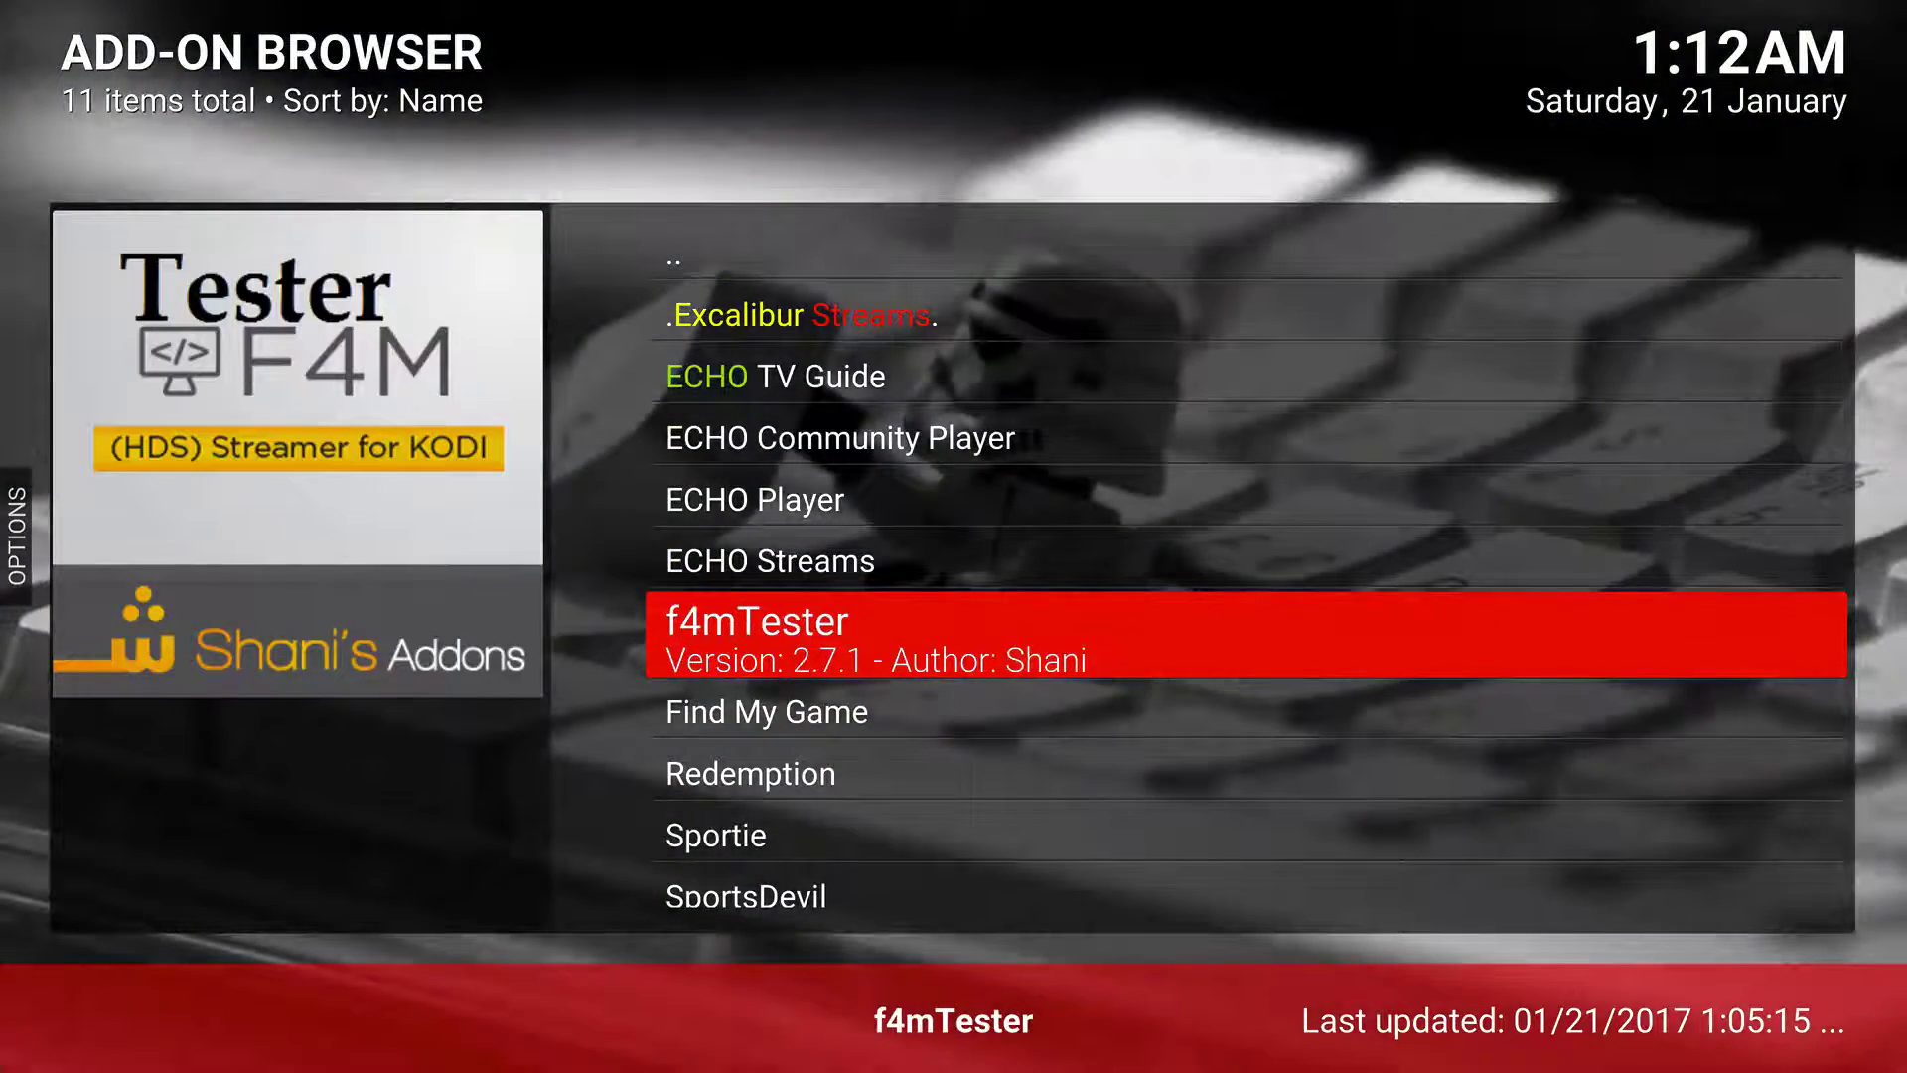
pyautogui.press('Return')
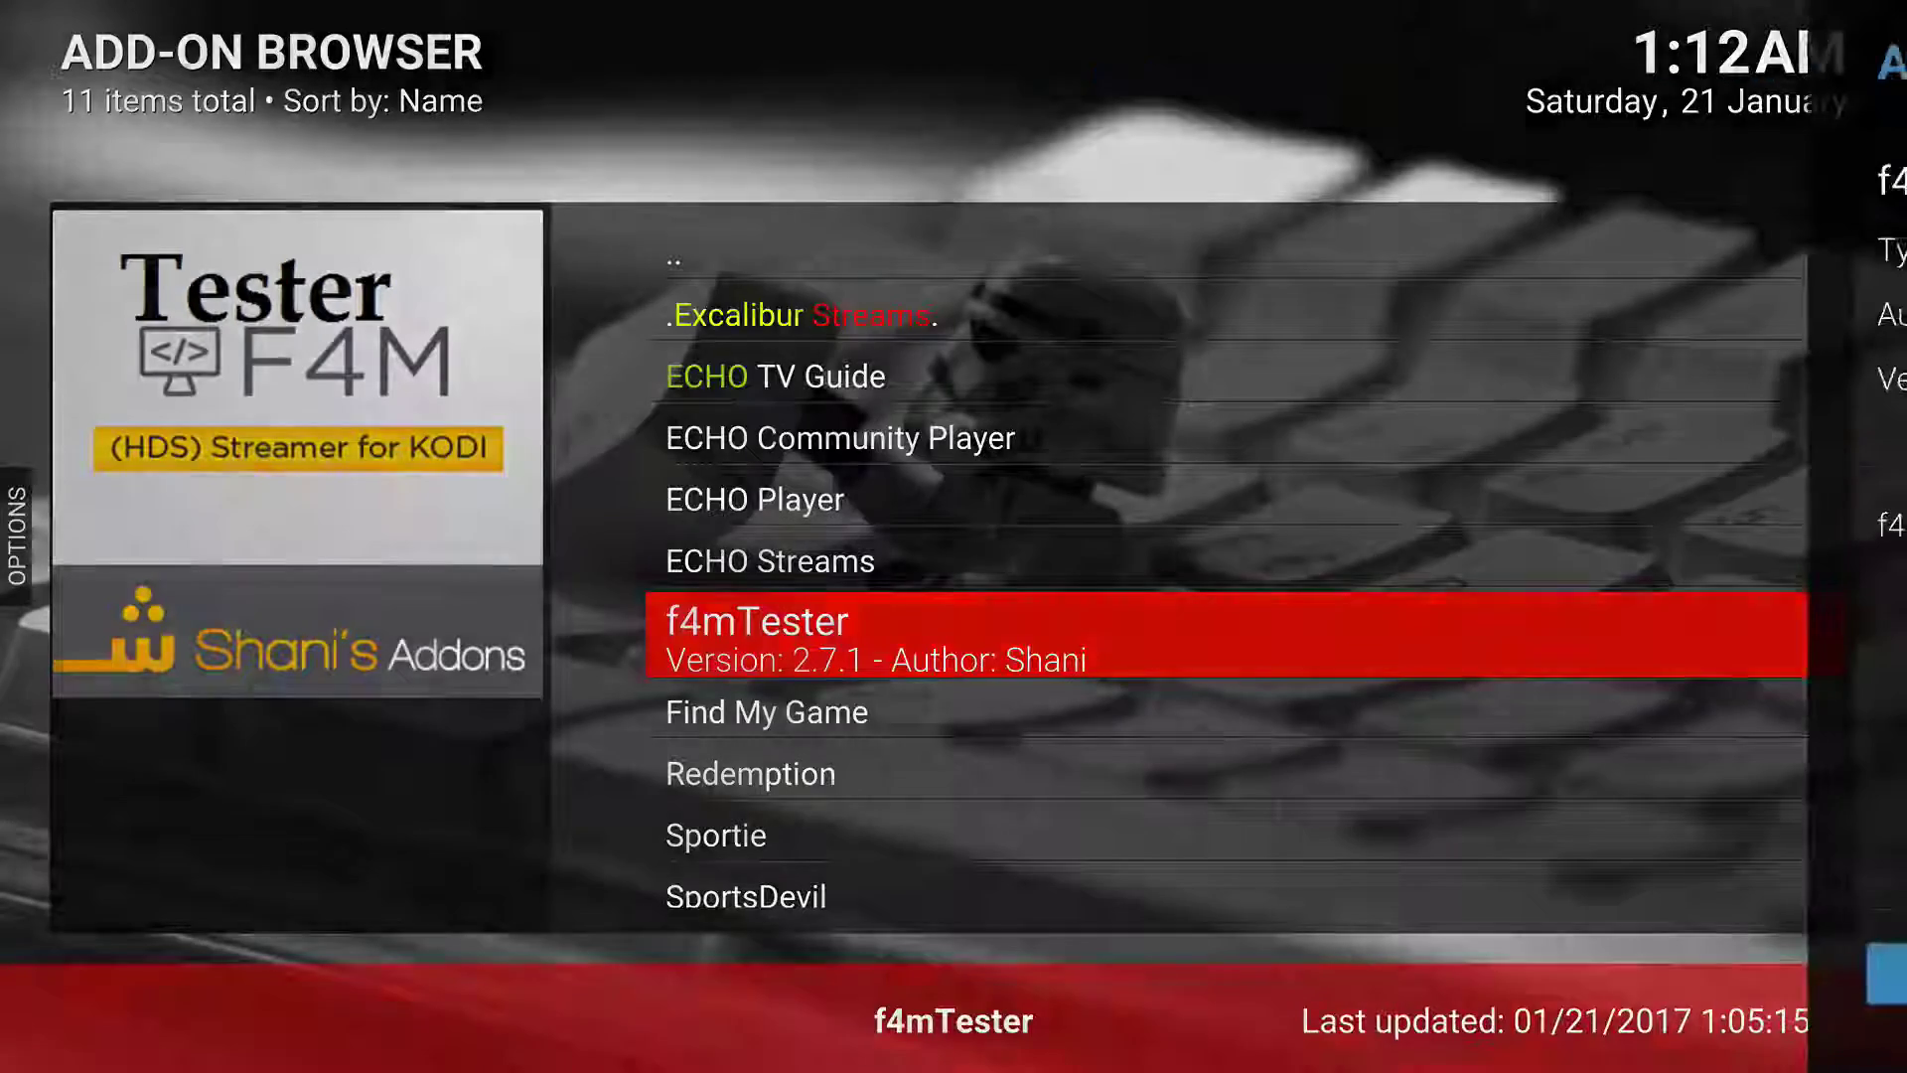
pyautogui.press('Return')
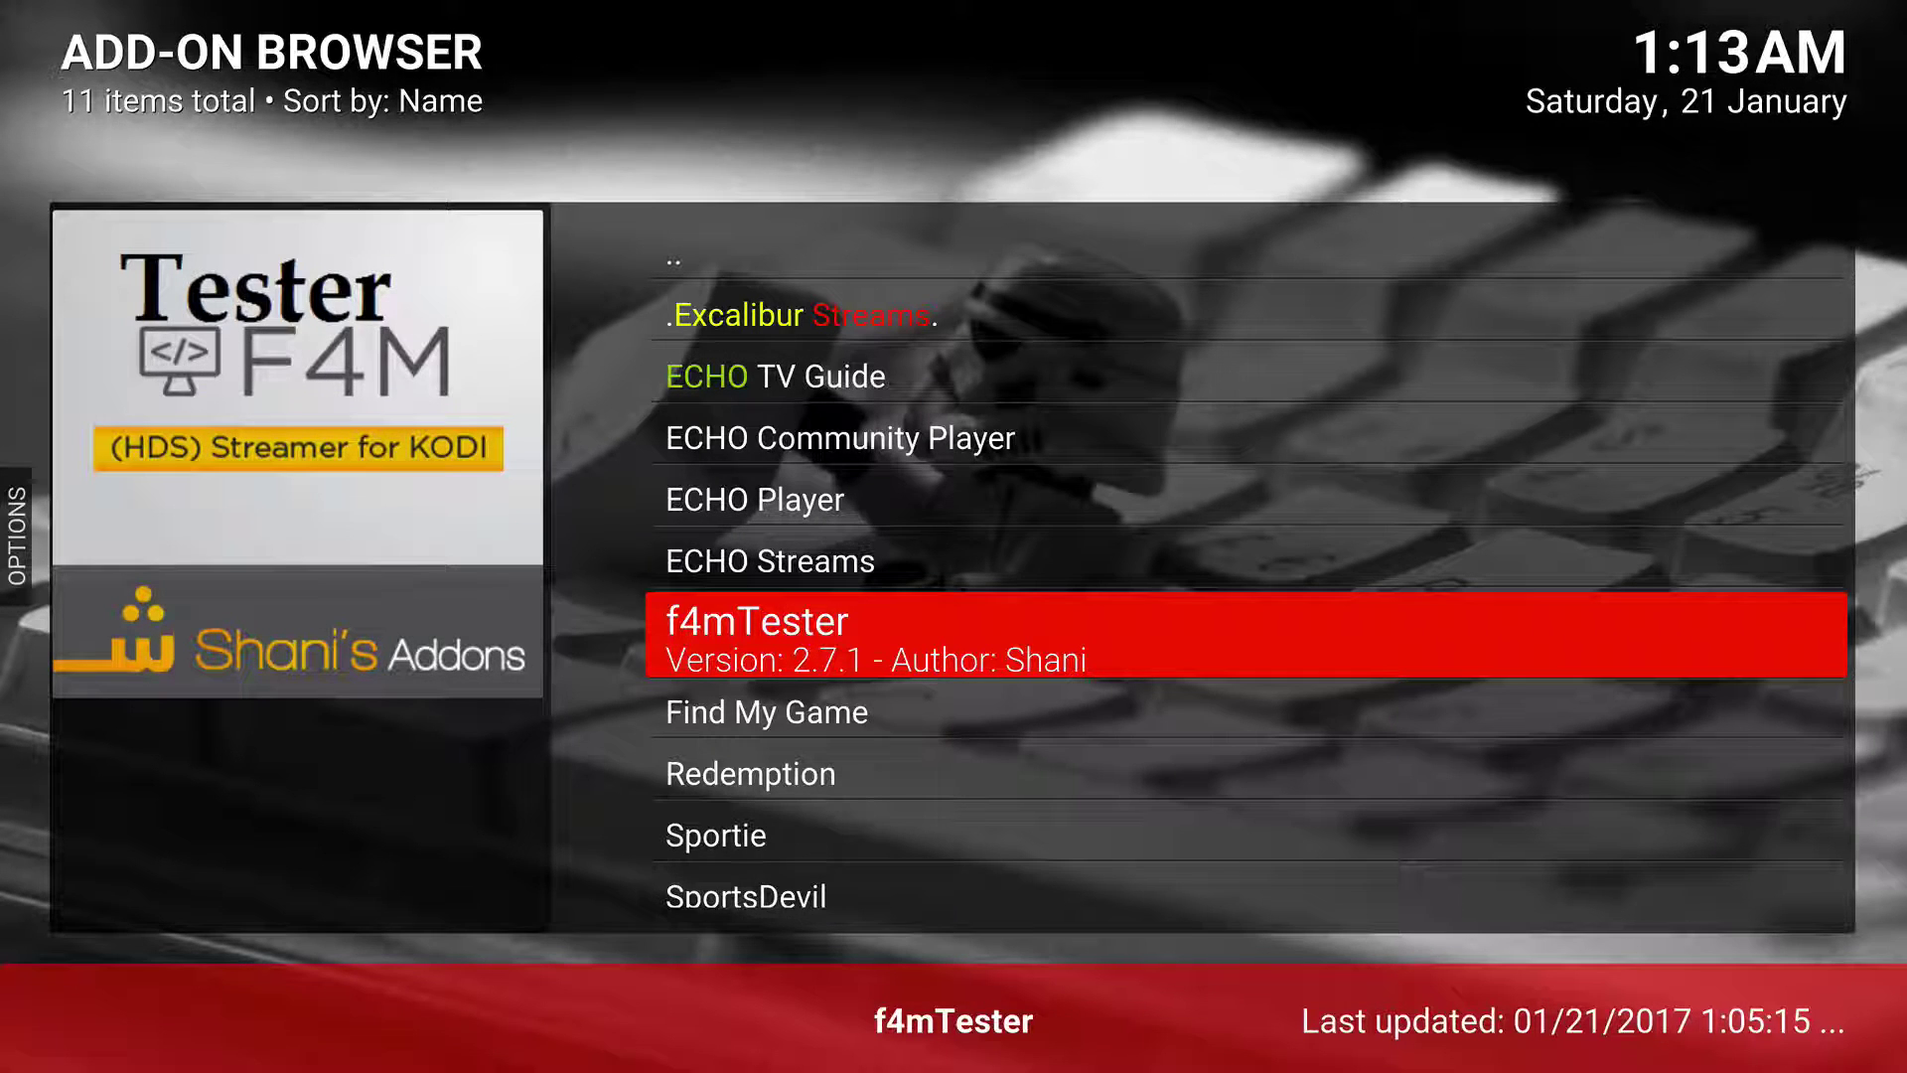
pyautogui.press('Down')
pyautogui.press('Down')
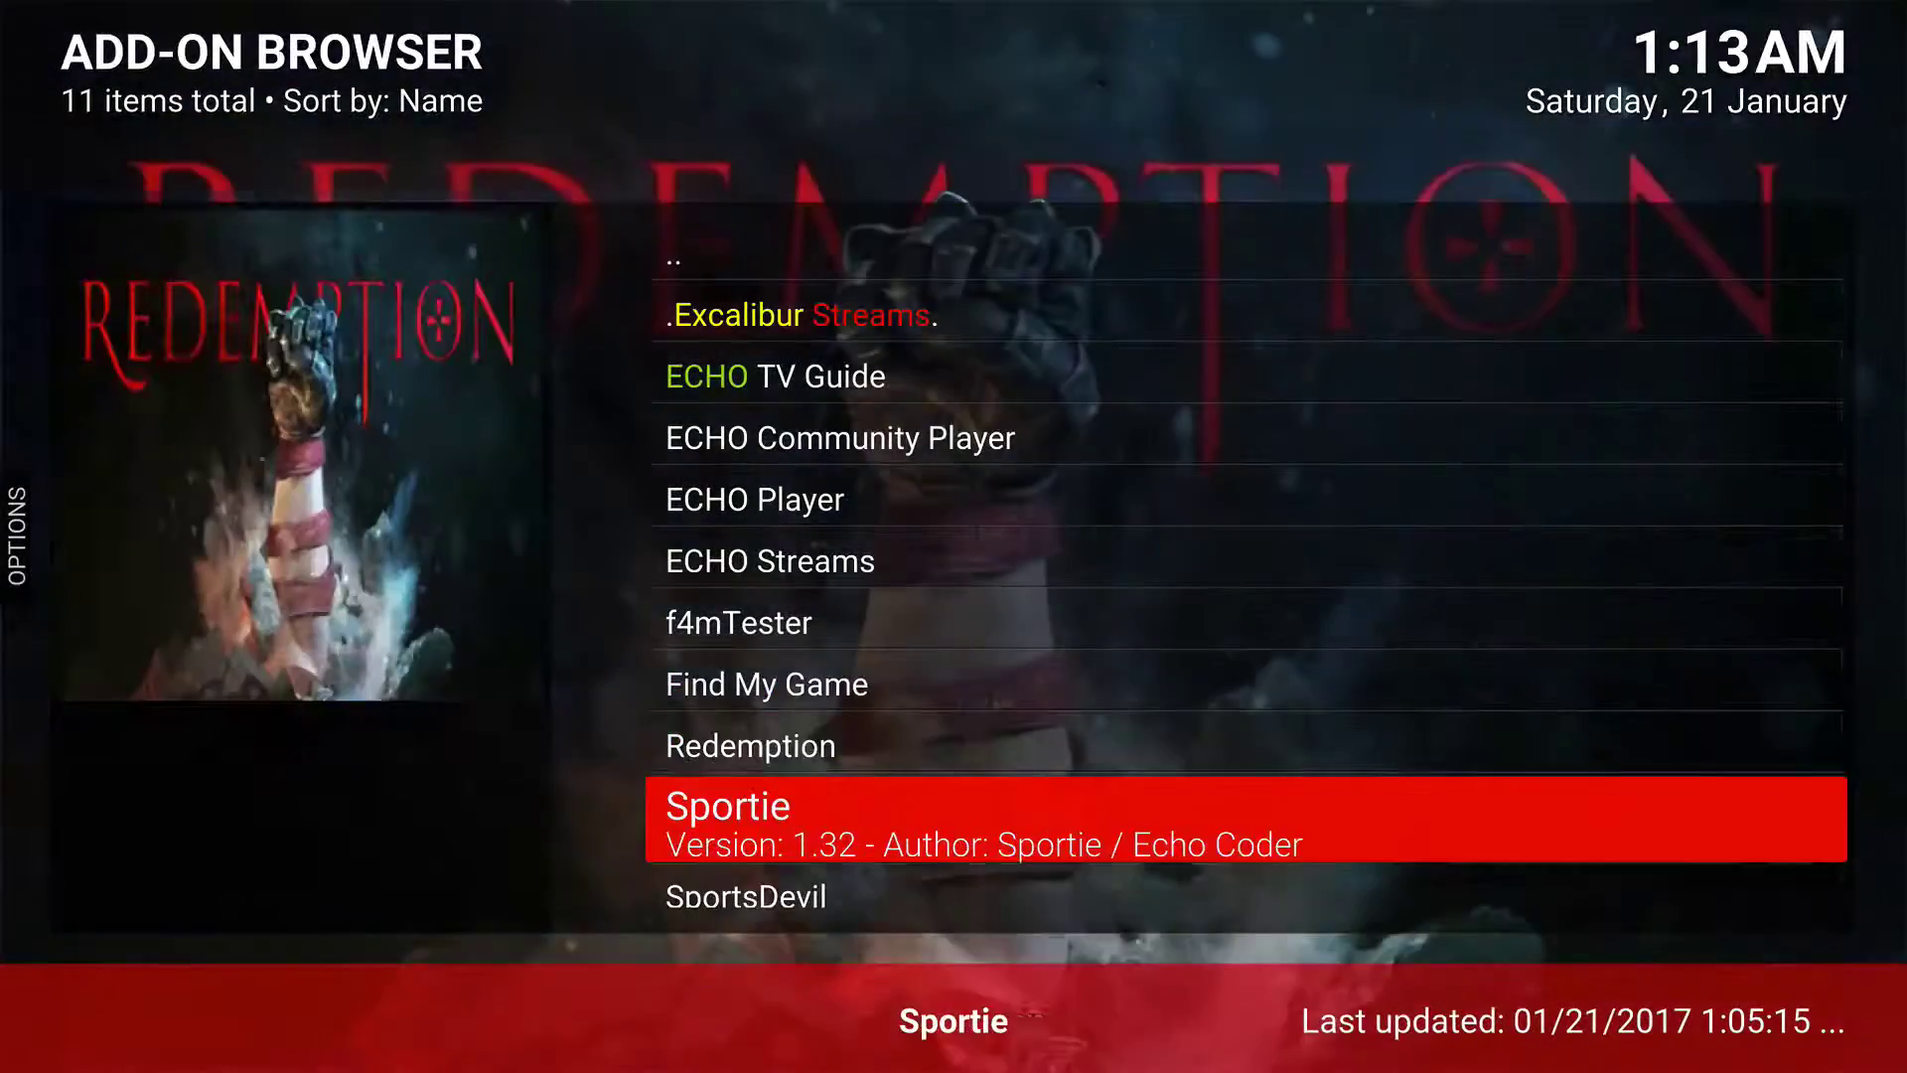
pyautogui.press('Up')
pyautogui.press('Up')
pyautogui.press('Down')
pyautogui.press('Down')
pyautogui.press('Down')
pyautogui.press('Down')
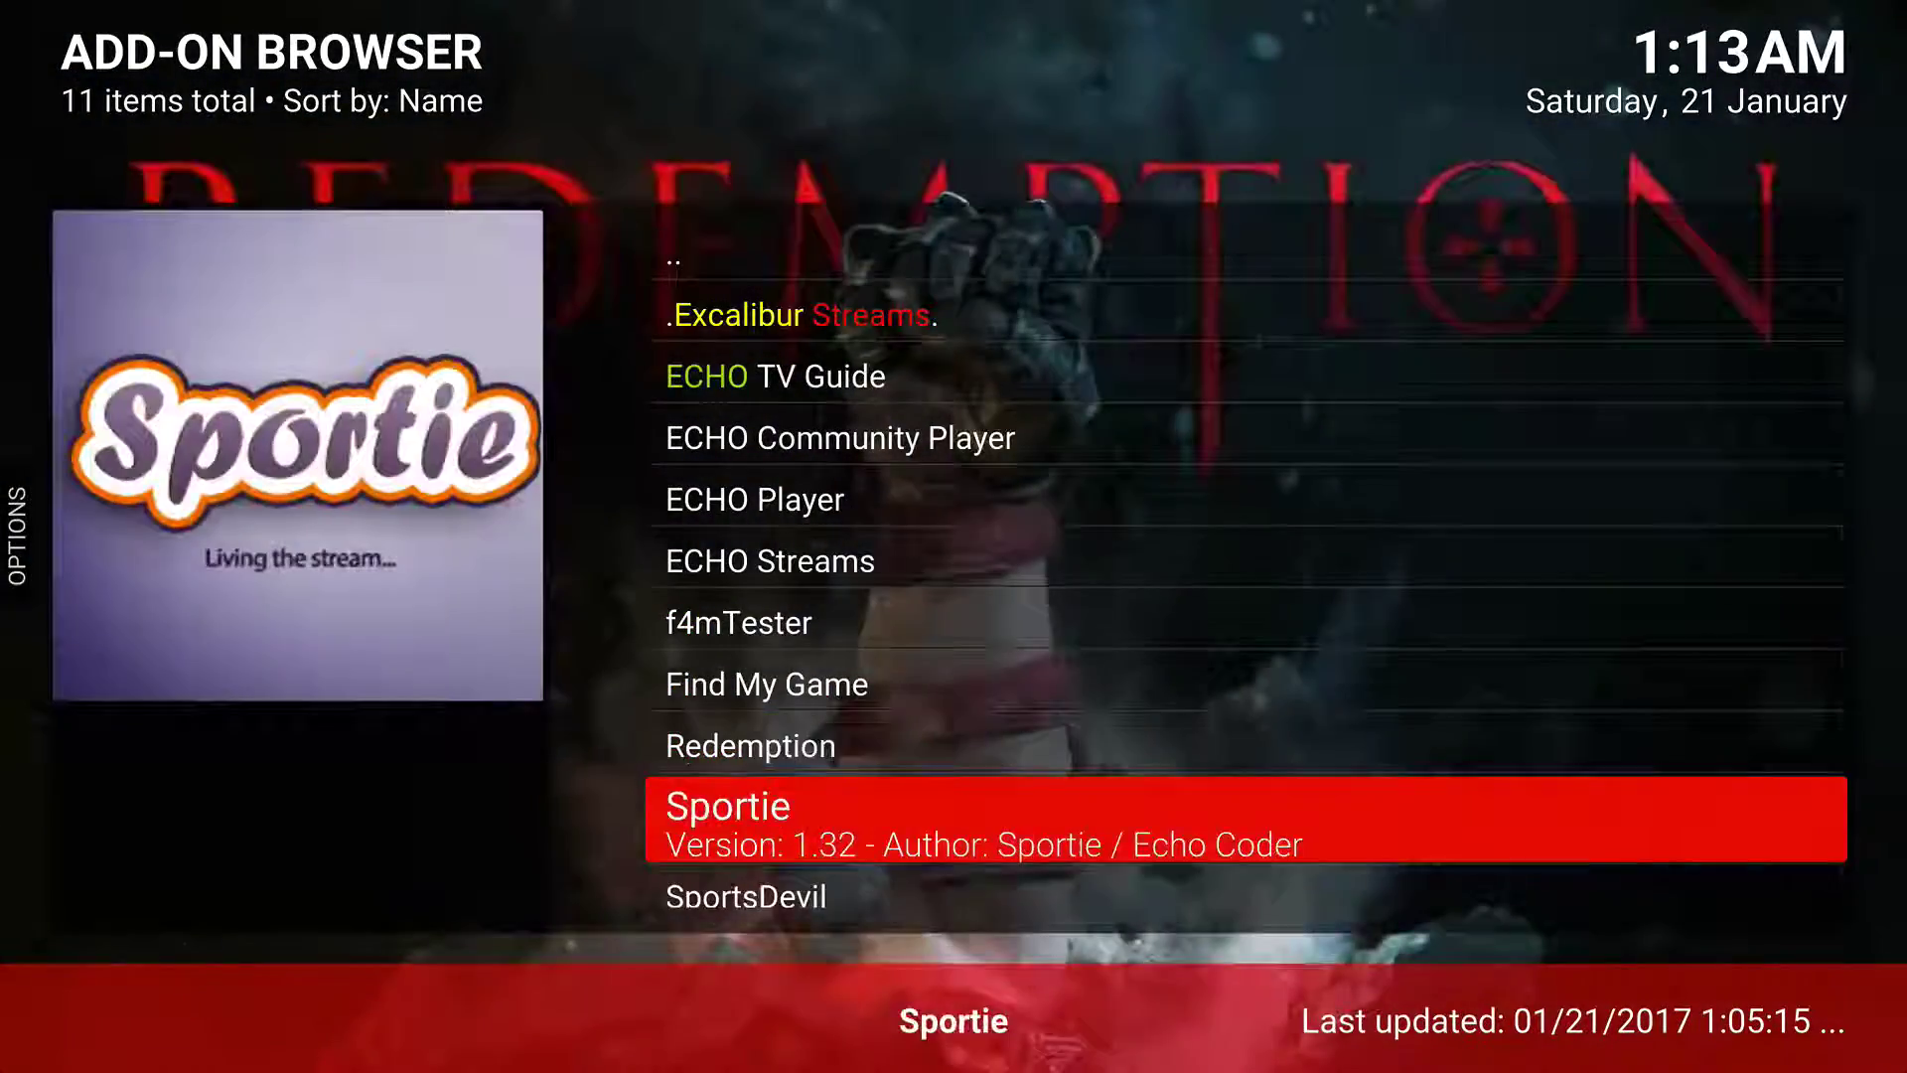
pyautogui.press('Up')
pyautogui.press('Up')
pyautogui.press('Up')
pyautogui.press('Up')
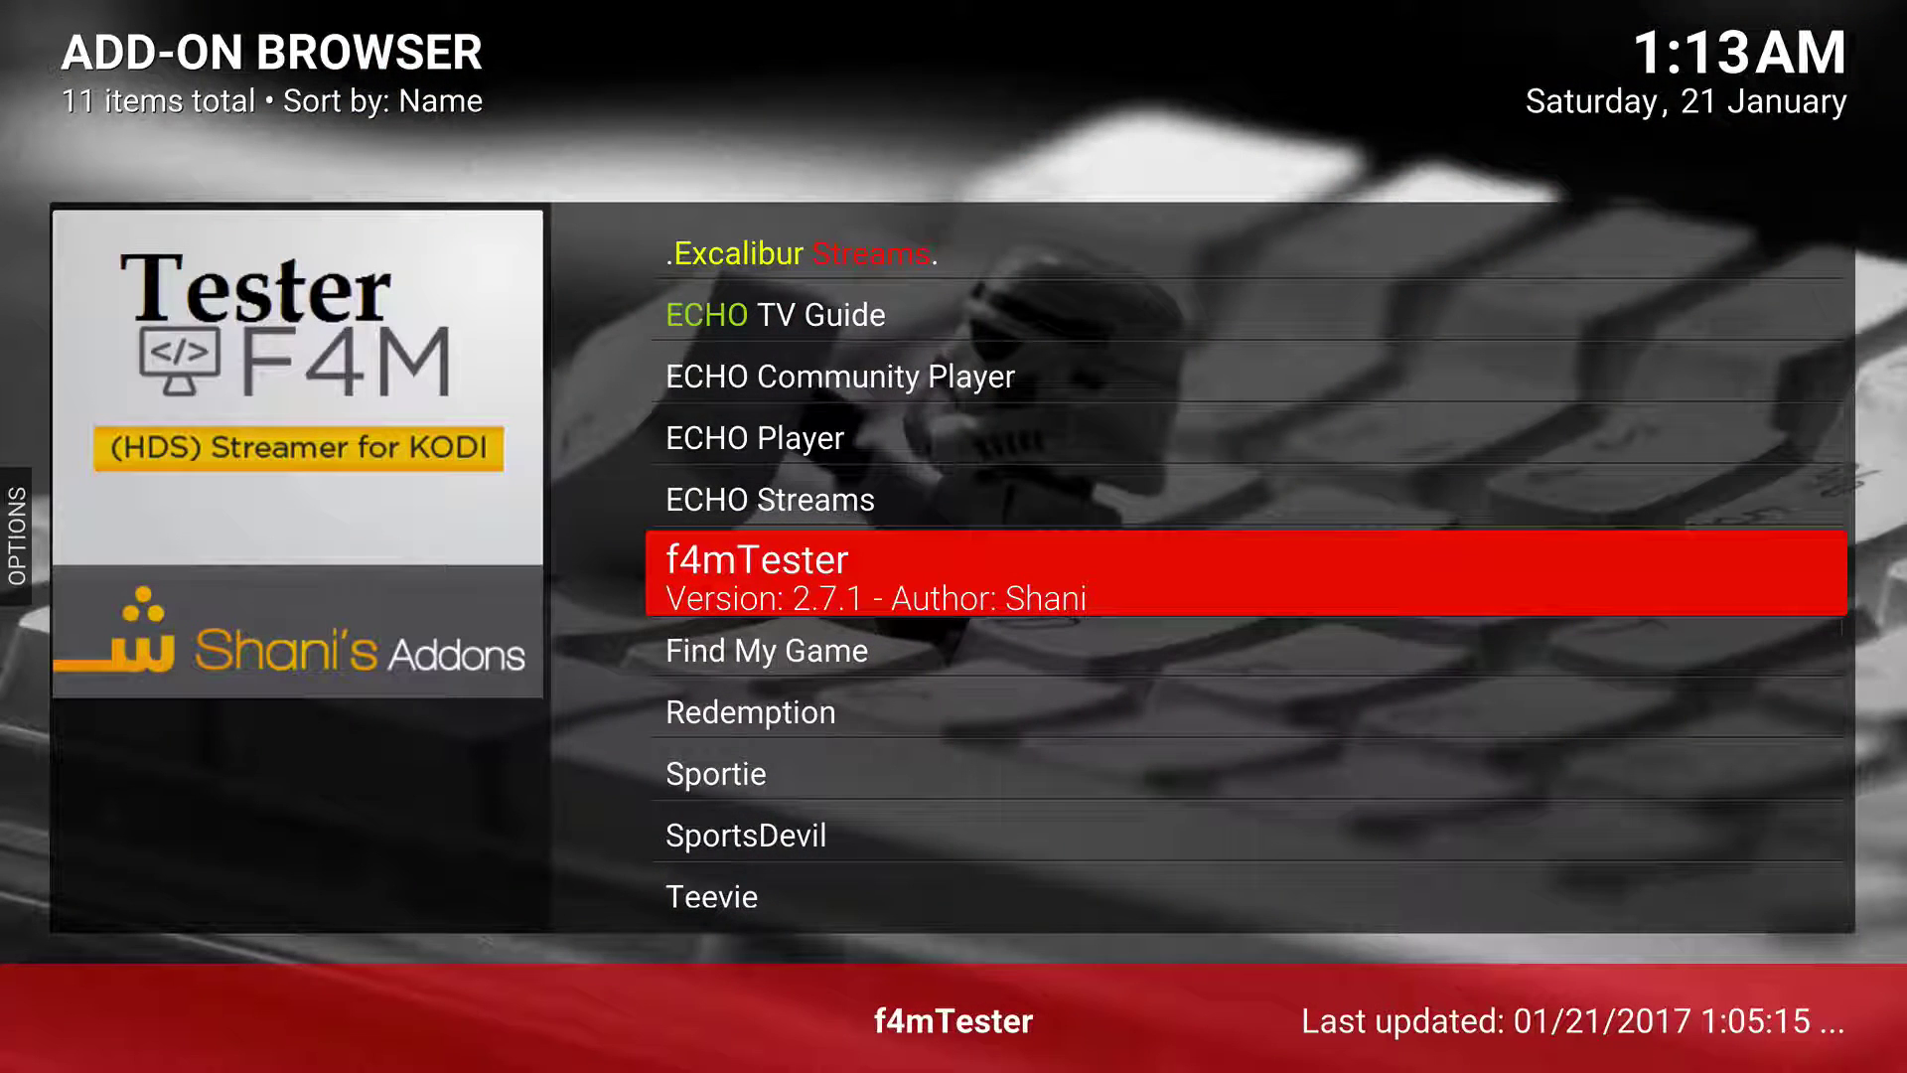
pyautogui.press('Return')
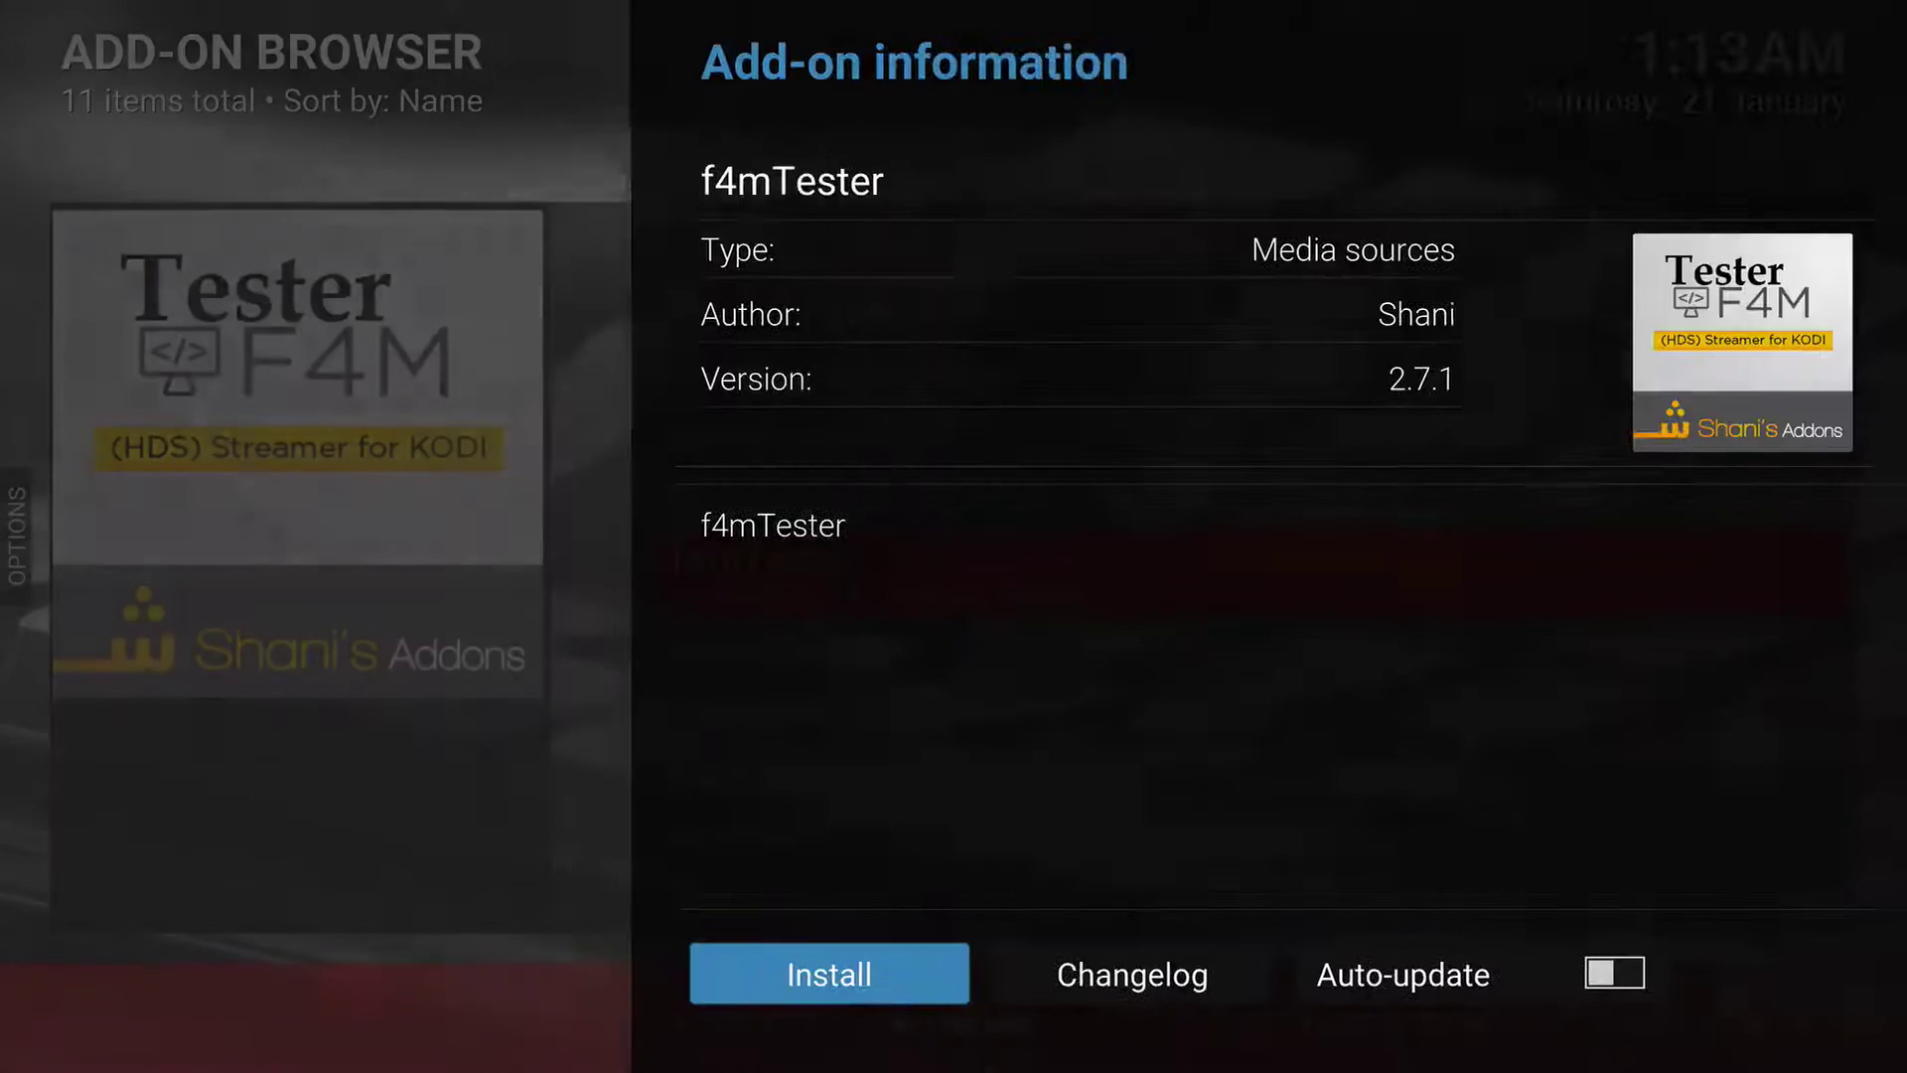
pyautogui.press('Right')
pyautogui.press('Left')
pyautogui.press('Right')
pyautogui.press('Left')
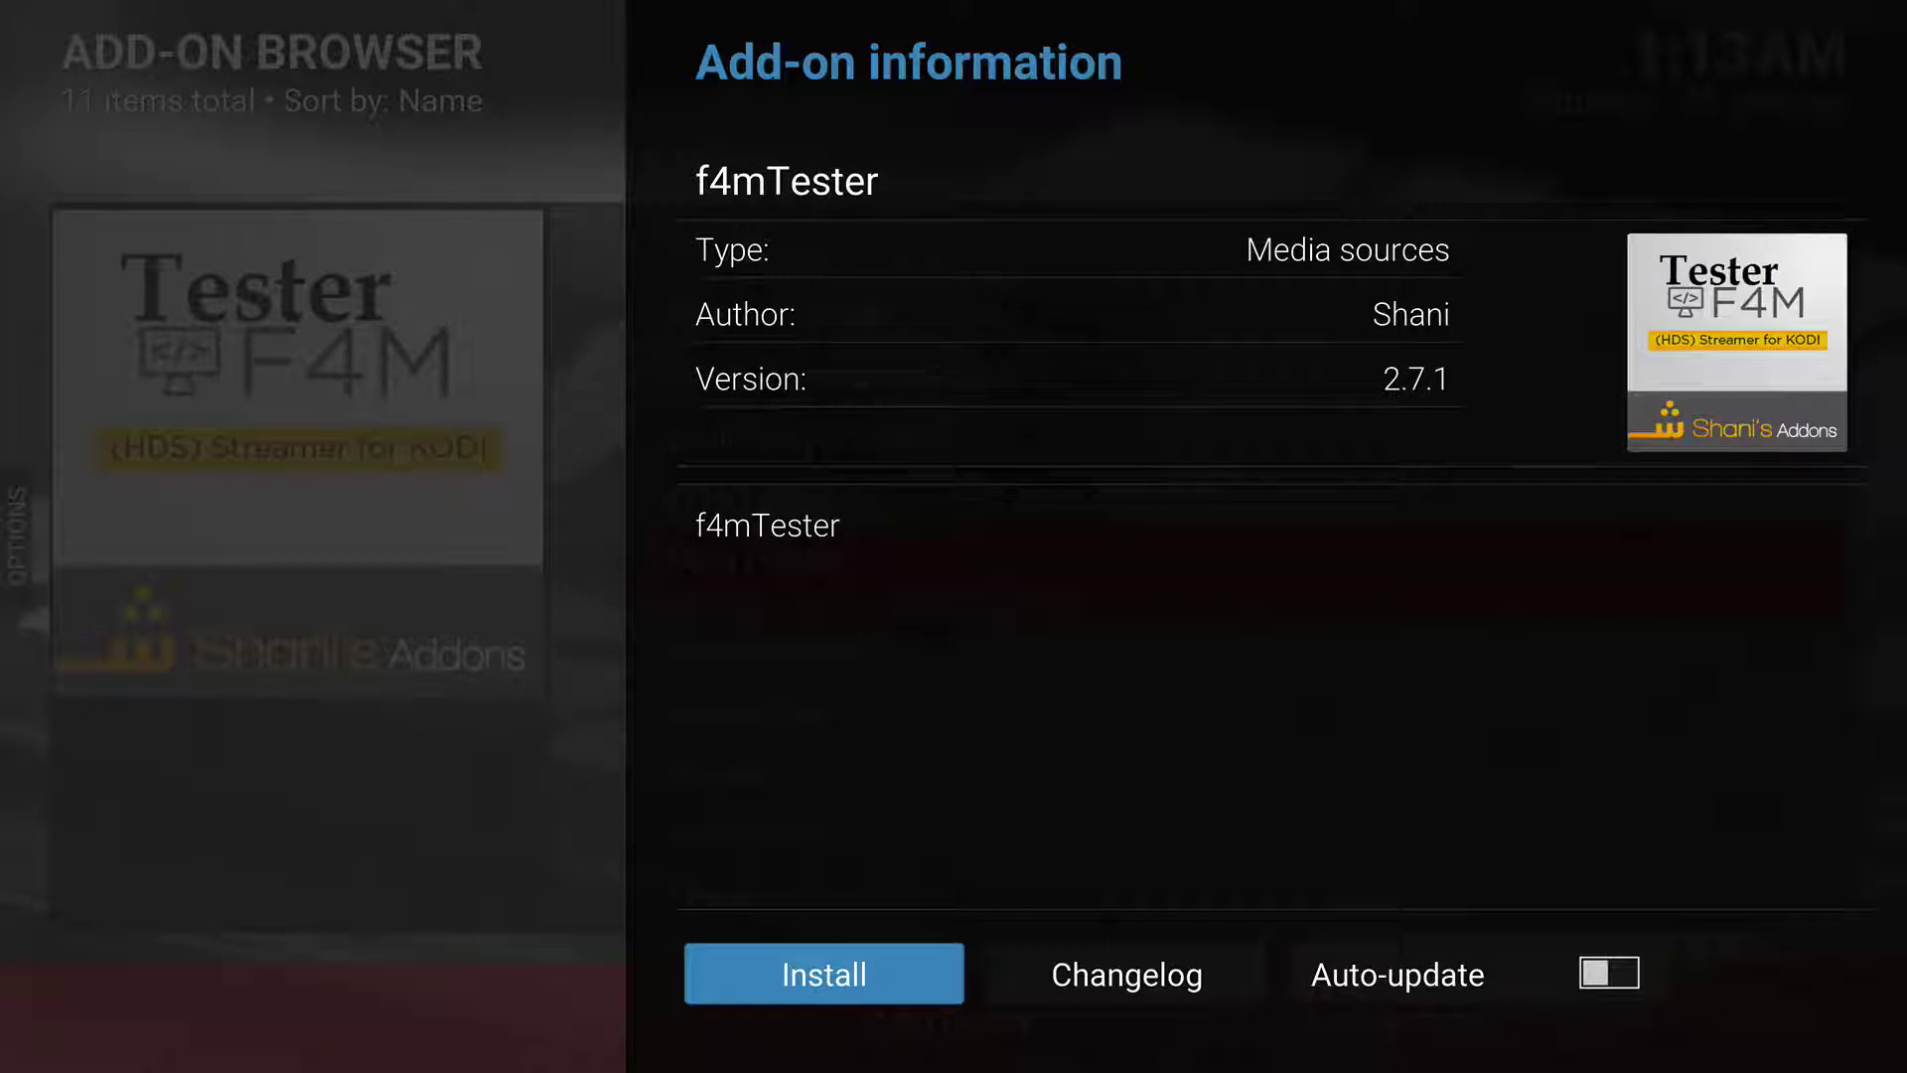
pyautogui.press('Escape')
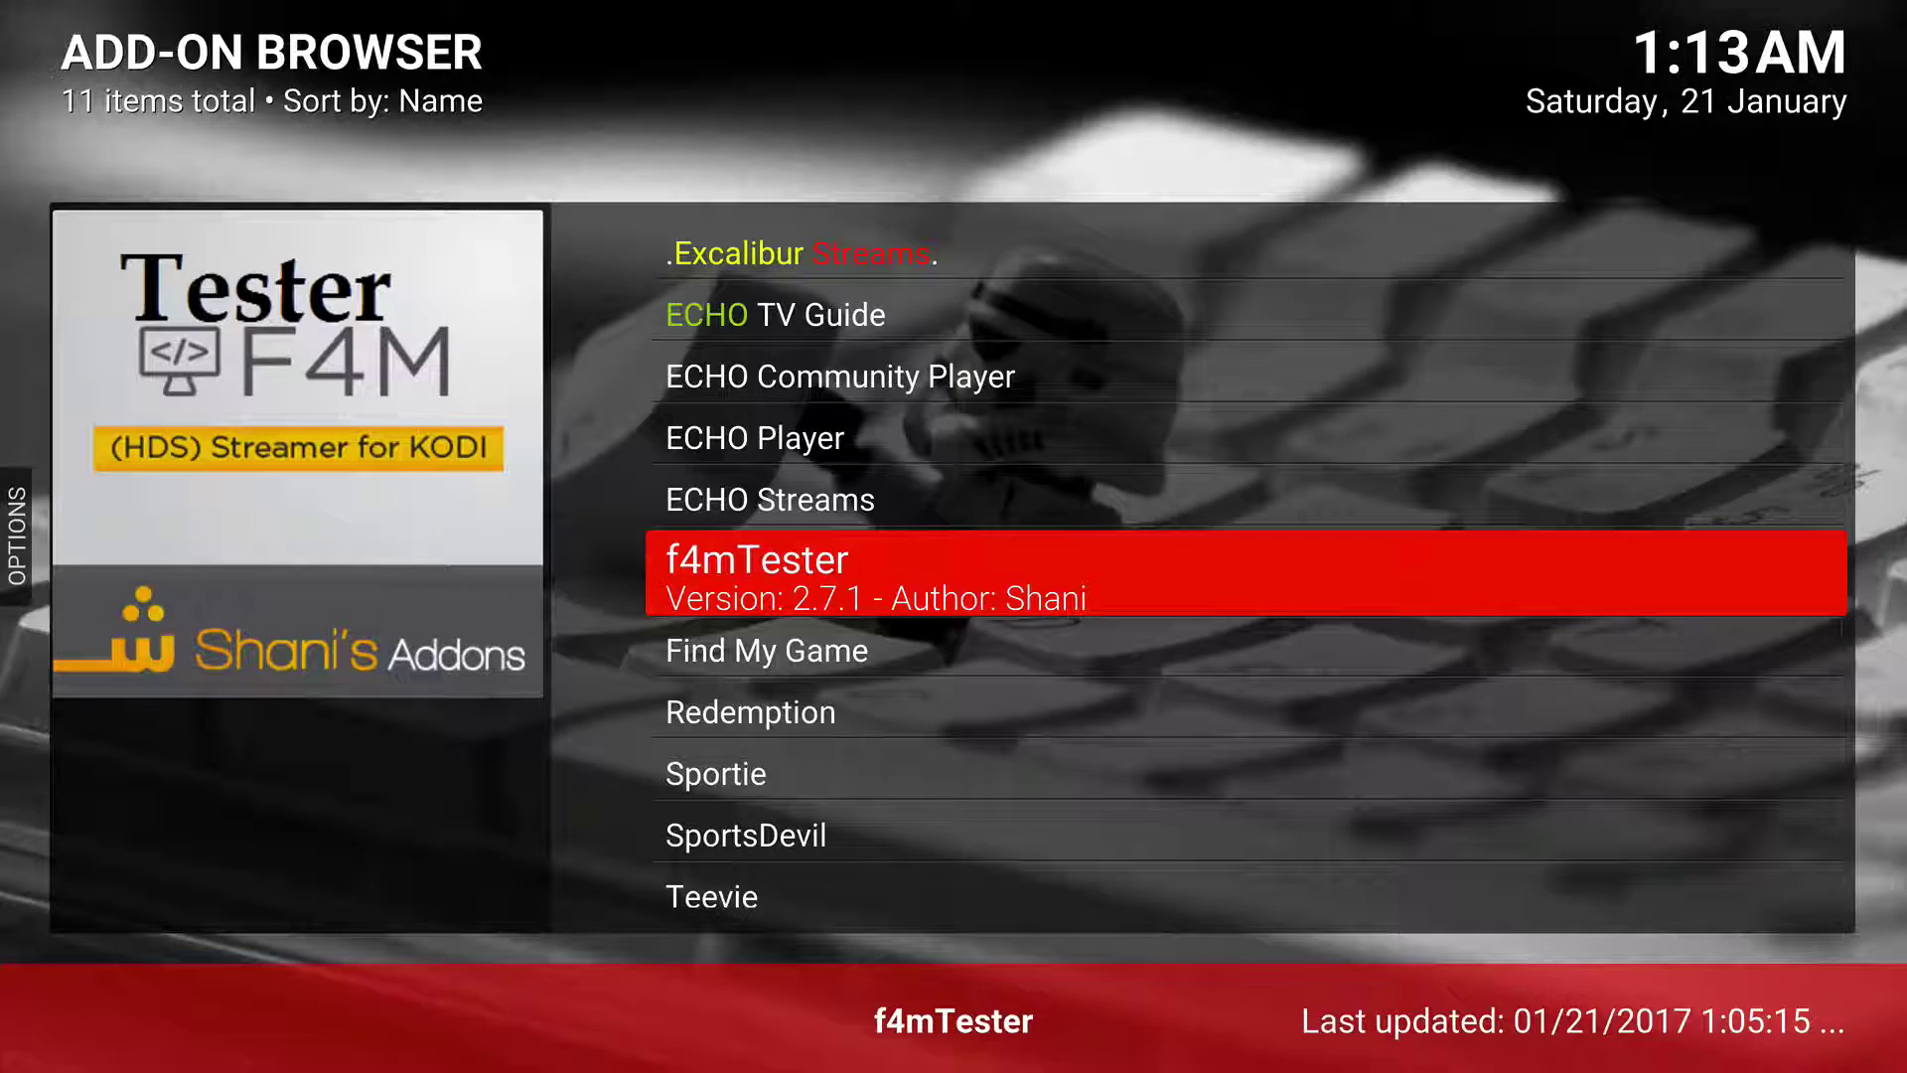
# Open Find My Game's info and launch it to its 54-item events list
pyautogui.press('Up')
pyautogui.press('Down')
pyautogui.press('Down')
pyautogui.press('Return')
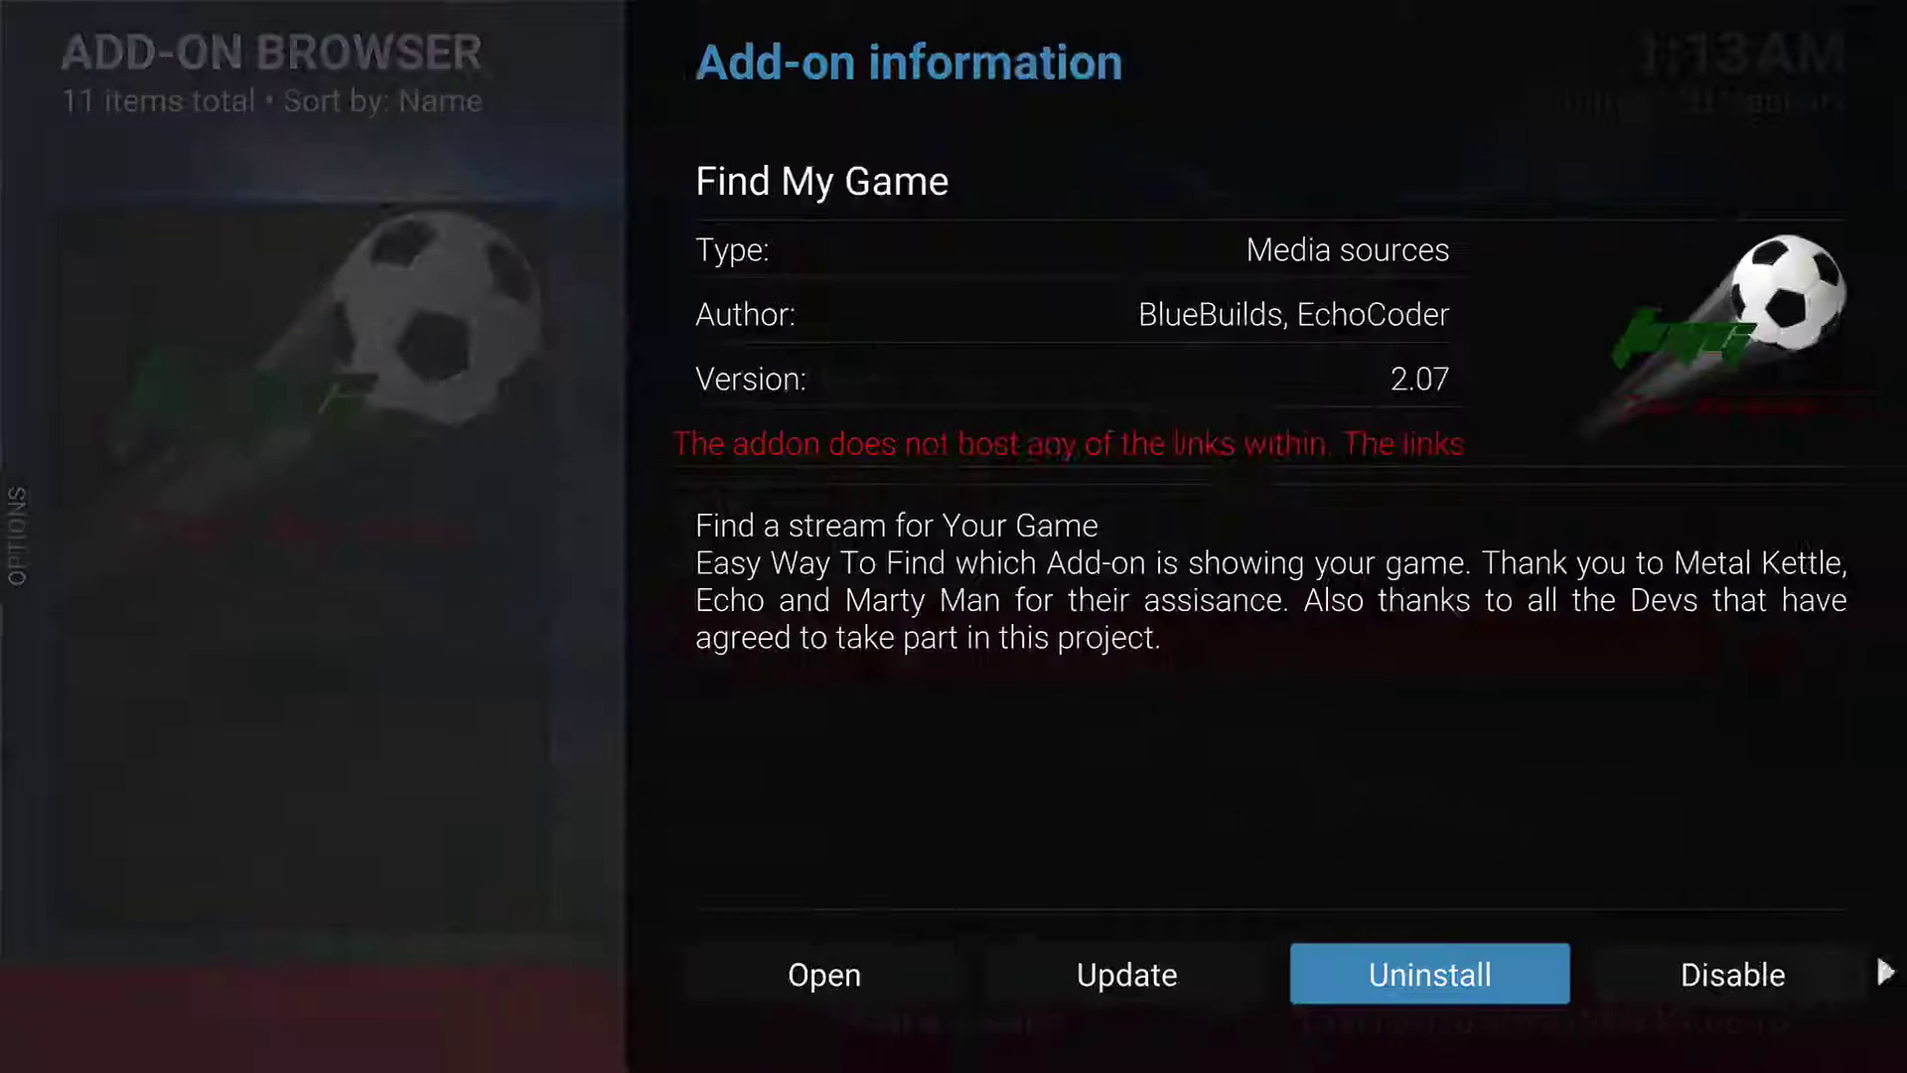
pyautogui.press('Left')
pyautogui.press('Left')
pyautogui.press('Left')
pyautogui.press('Right')
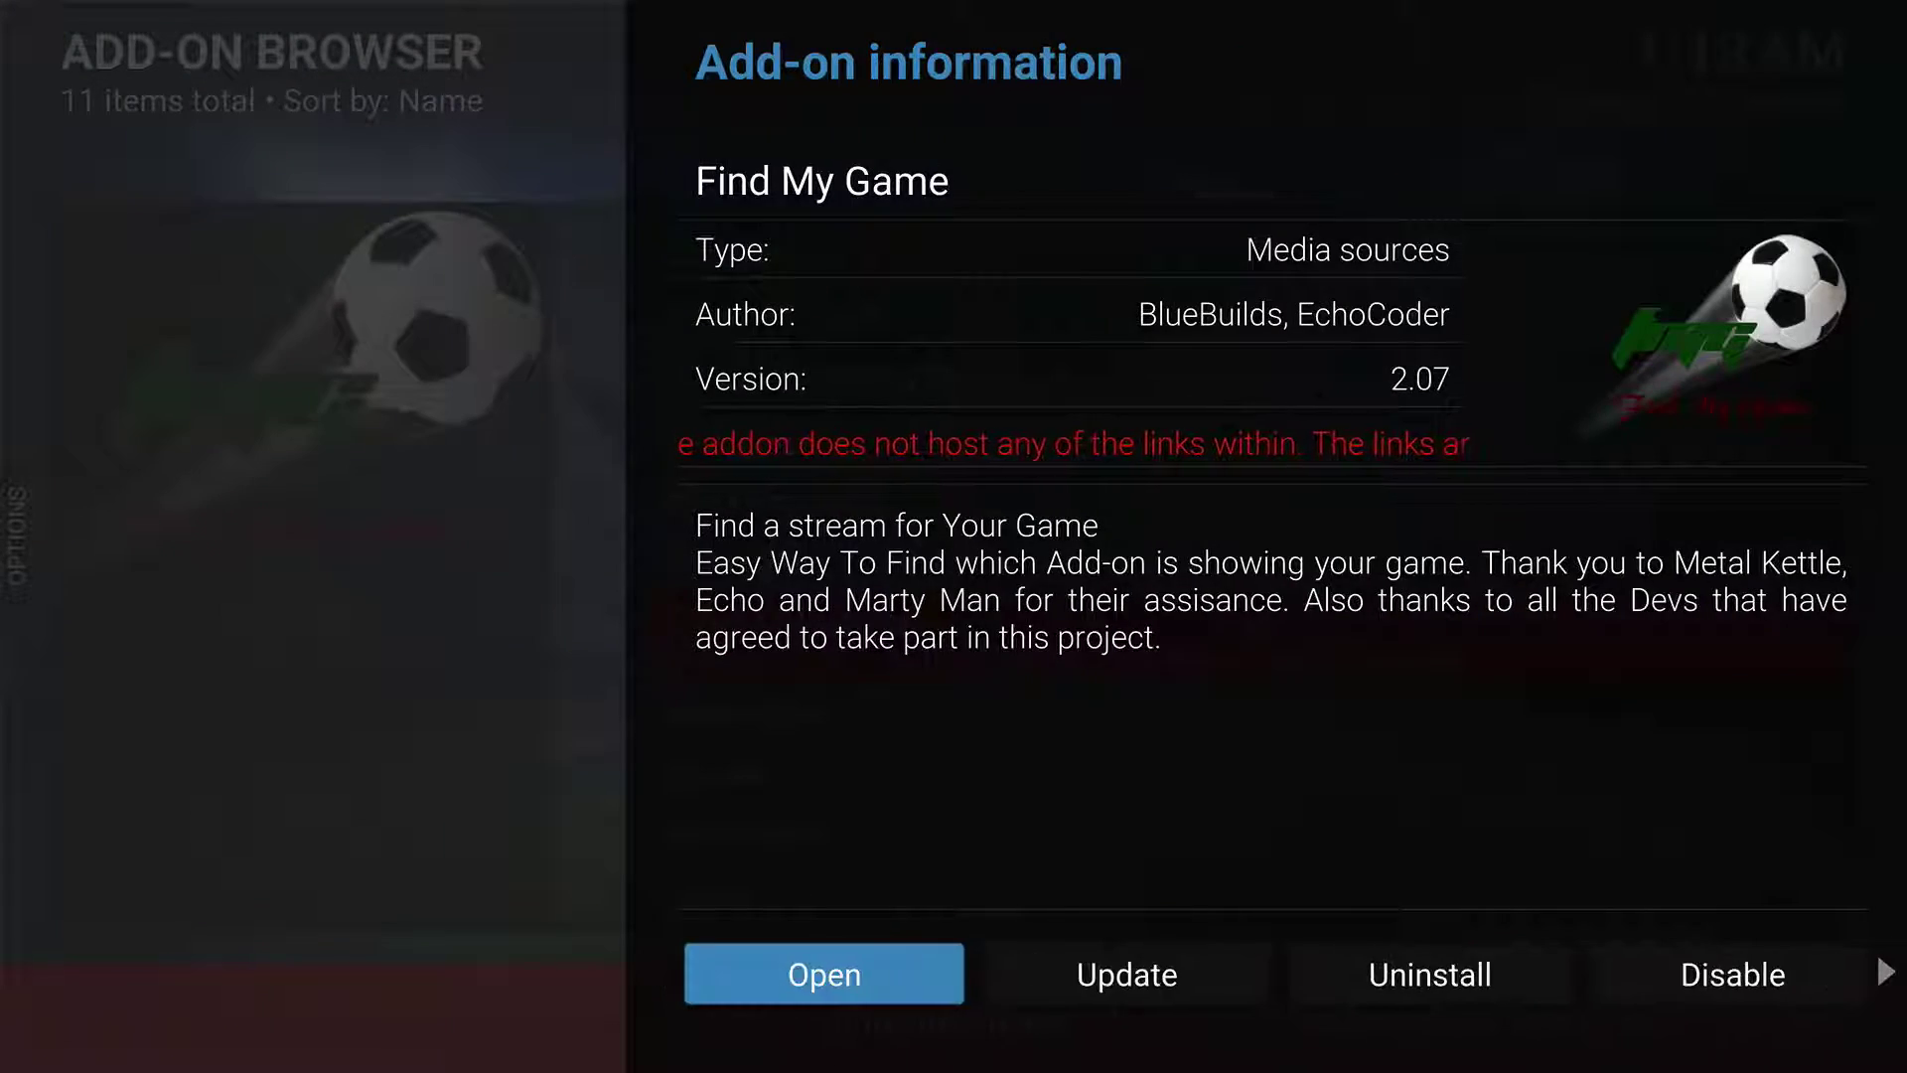
pyautogui.press('Return')
pyautogui.press('Down')
pyautogui.press('Down')
pyautogui.press('Down')
pyautogui.press('Down')
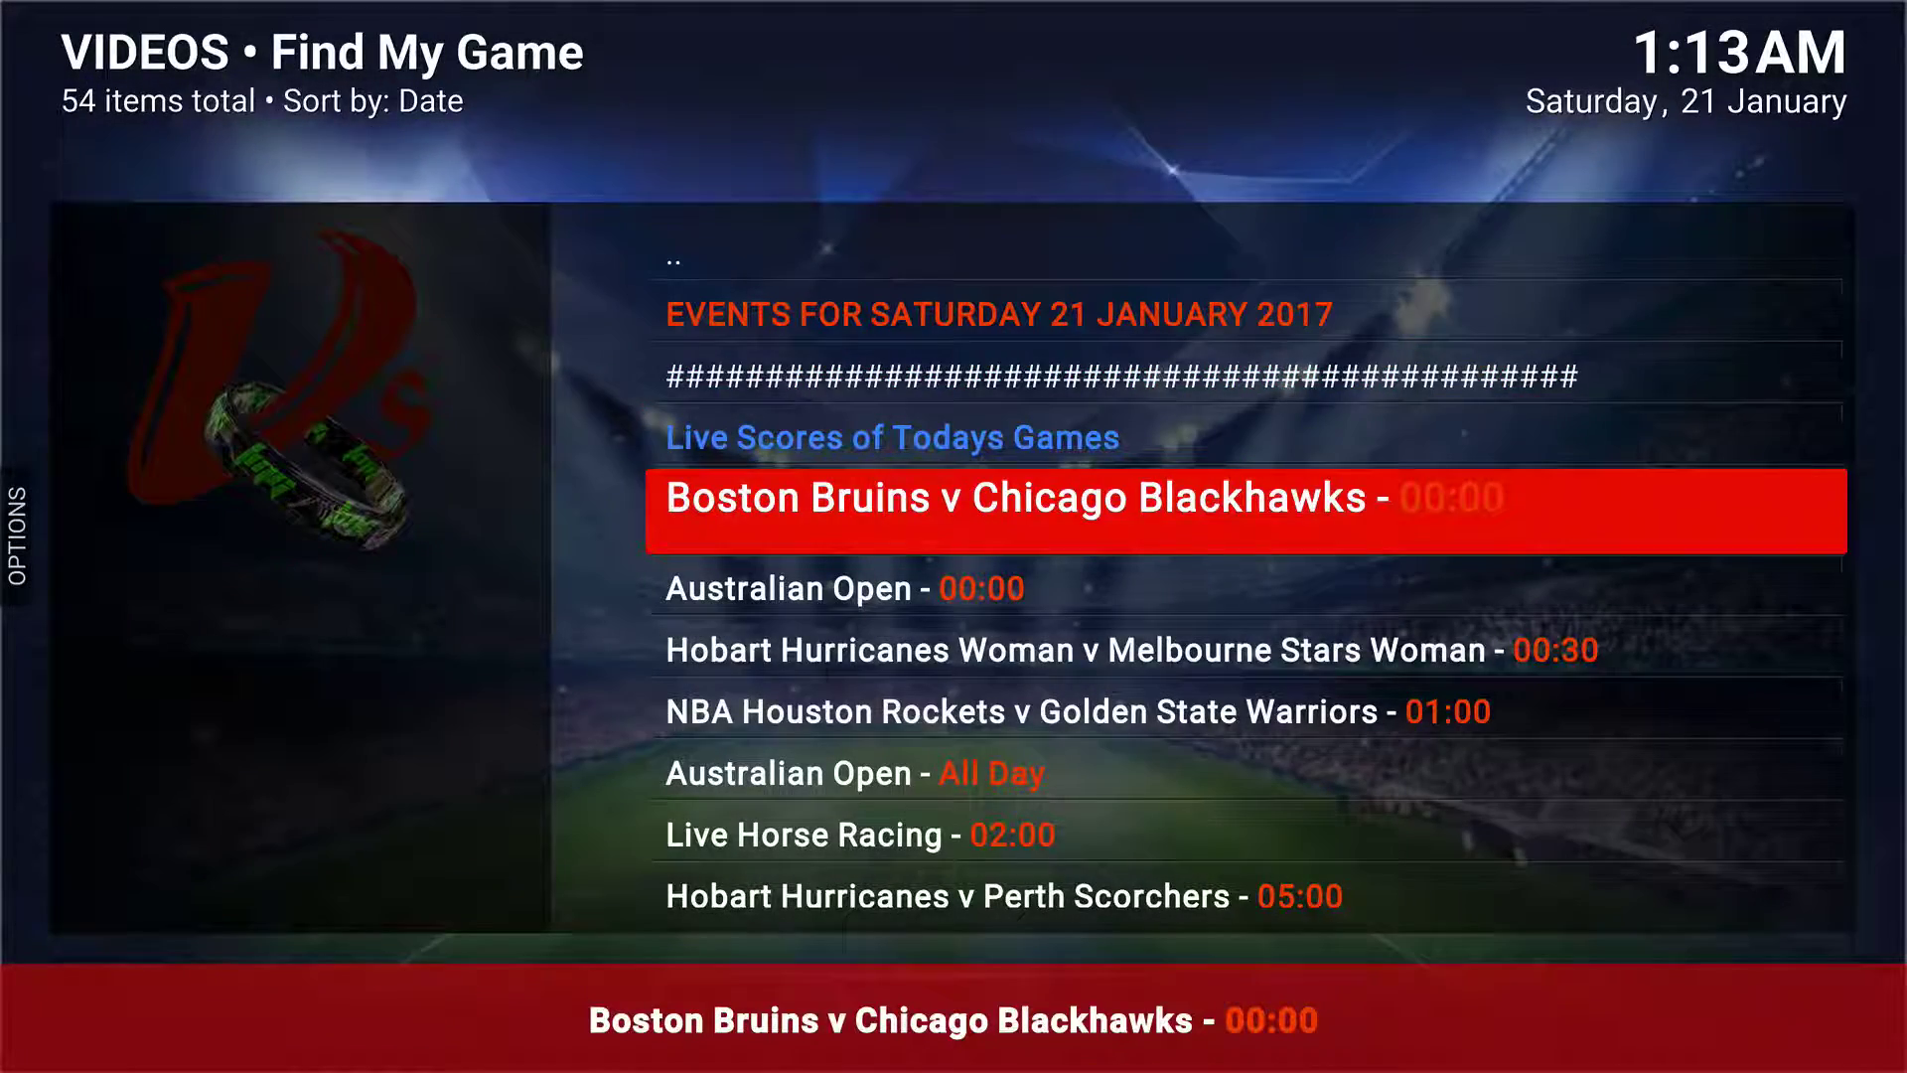
# Leave Find My Game back to Settings and open the File Manager
pyautogui.press('BackSpace')
pyautogui.press('BackSpace')
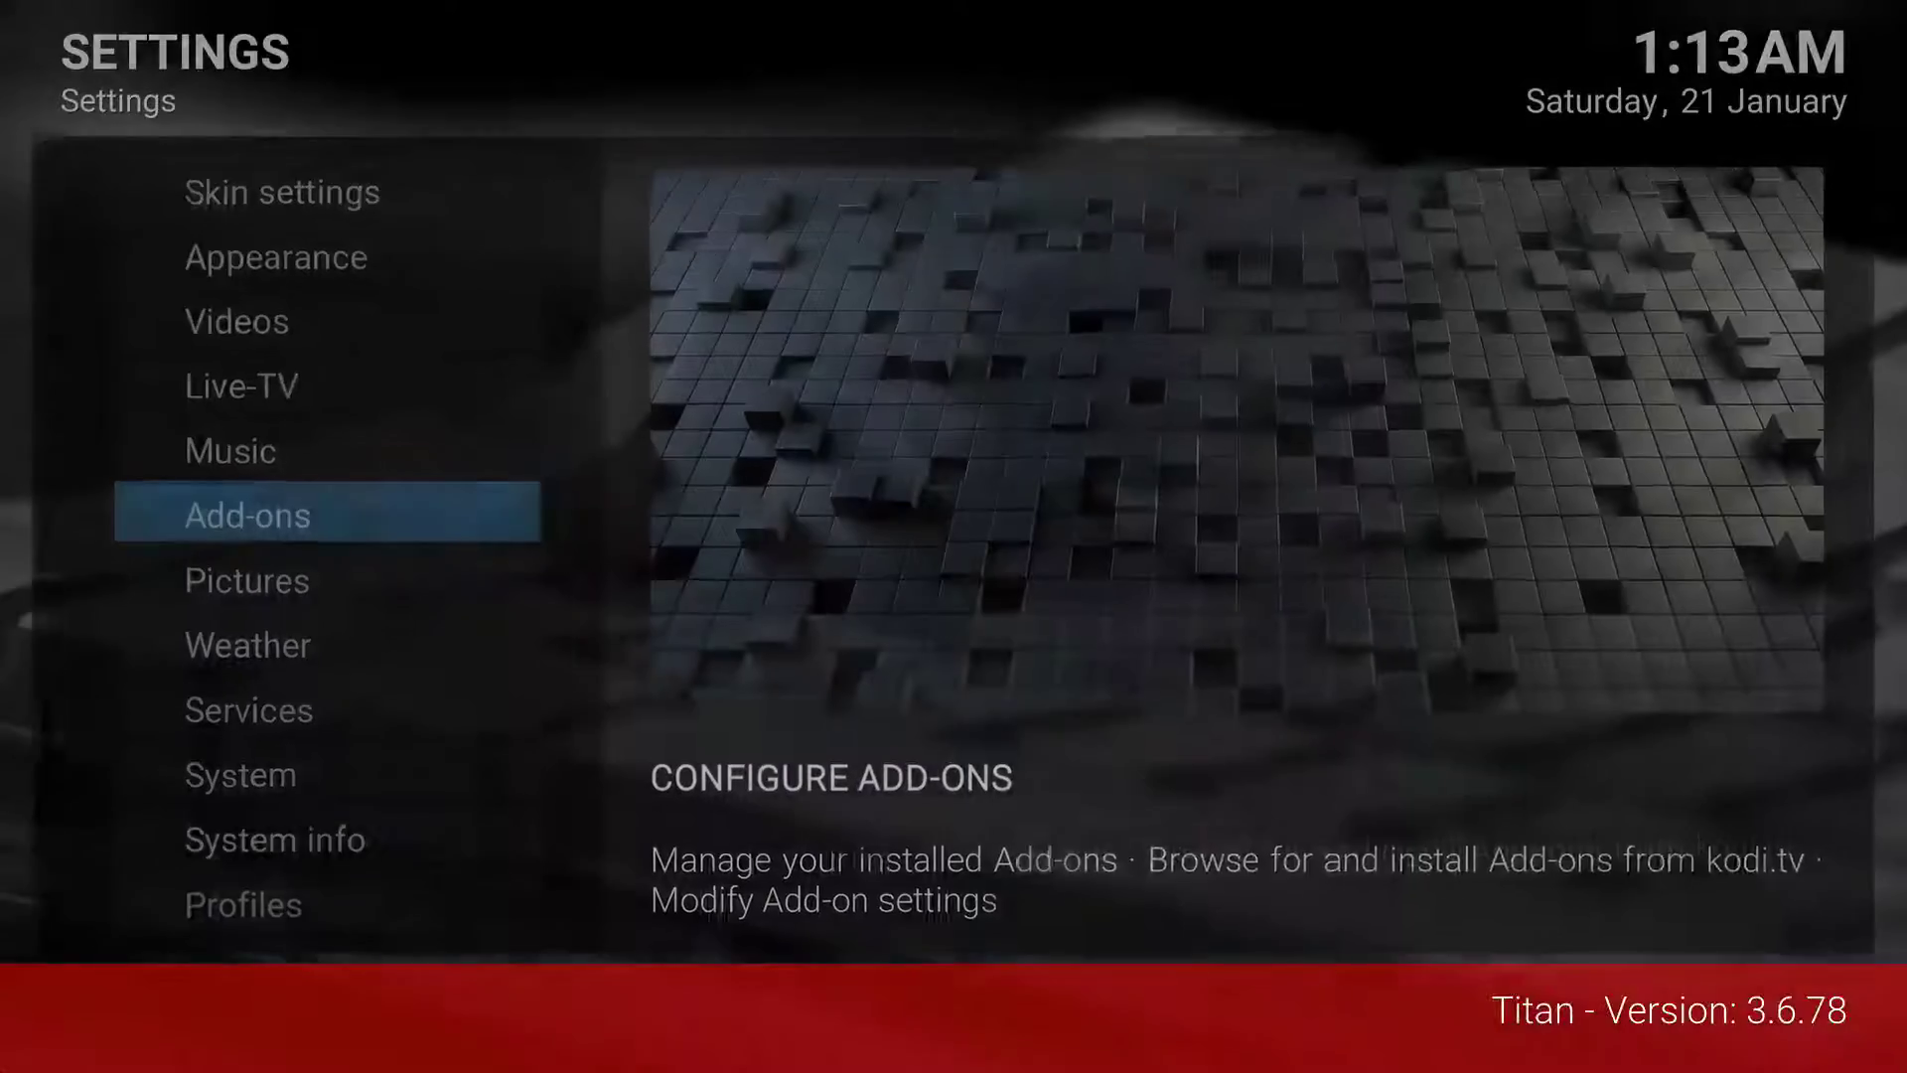
pyautogui.press('Down')
pyautogui.press('BackSpace')
pyautogui.press('Down')
pyautogui.press('Return')
pyautogui.press('Up')
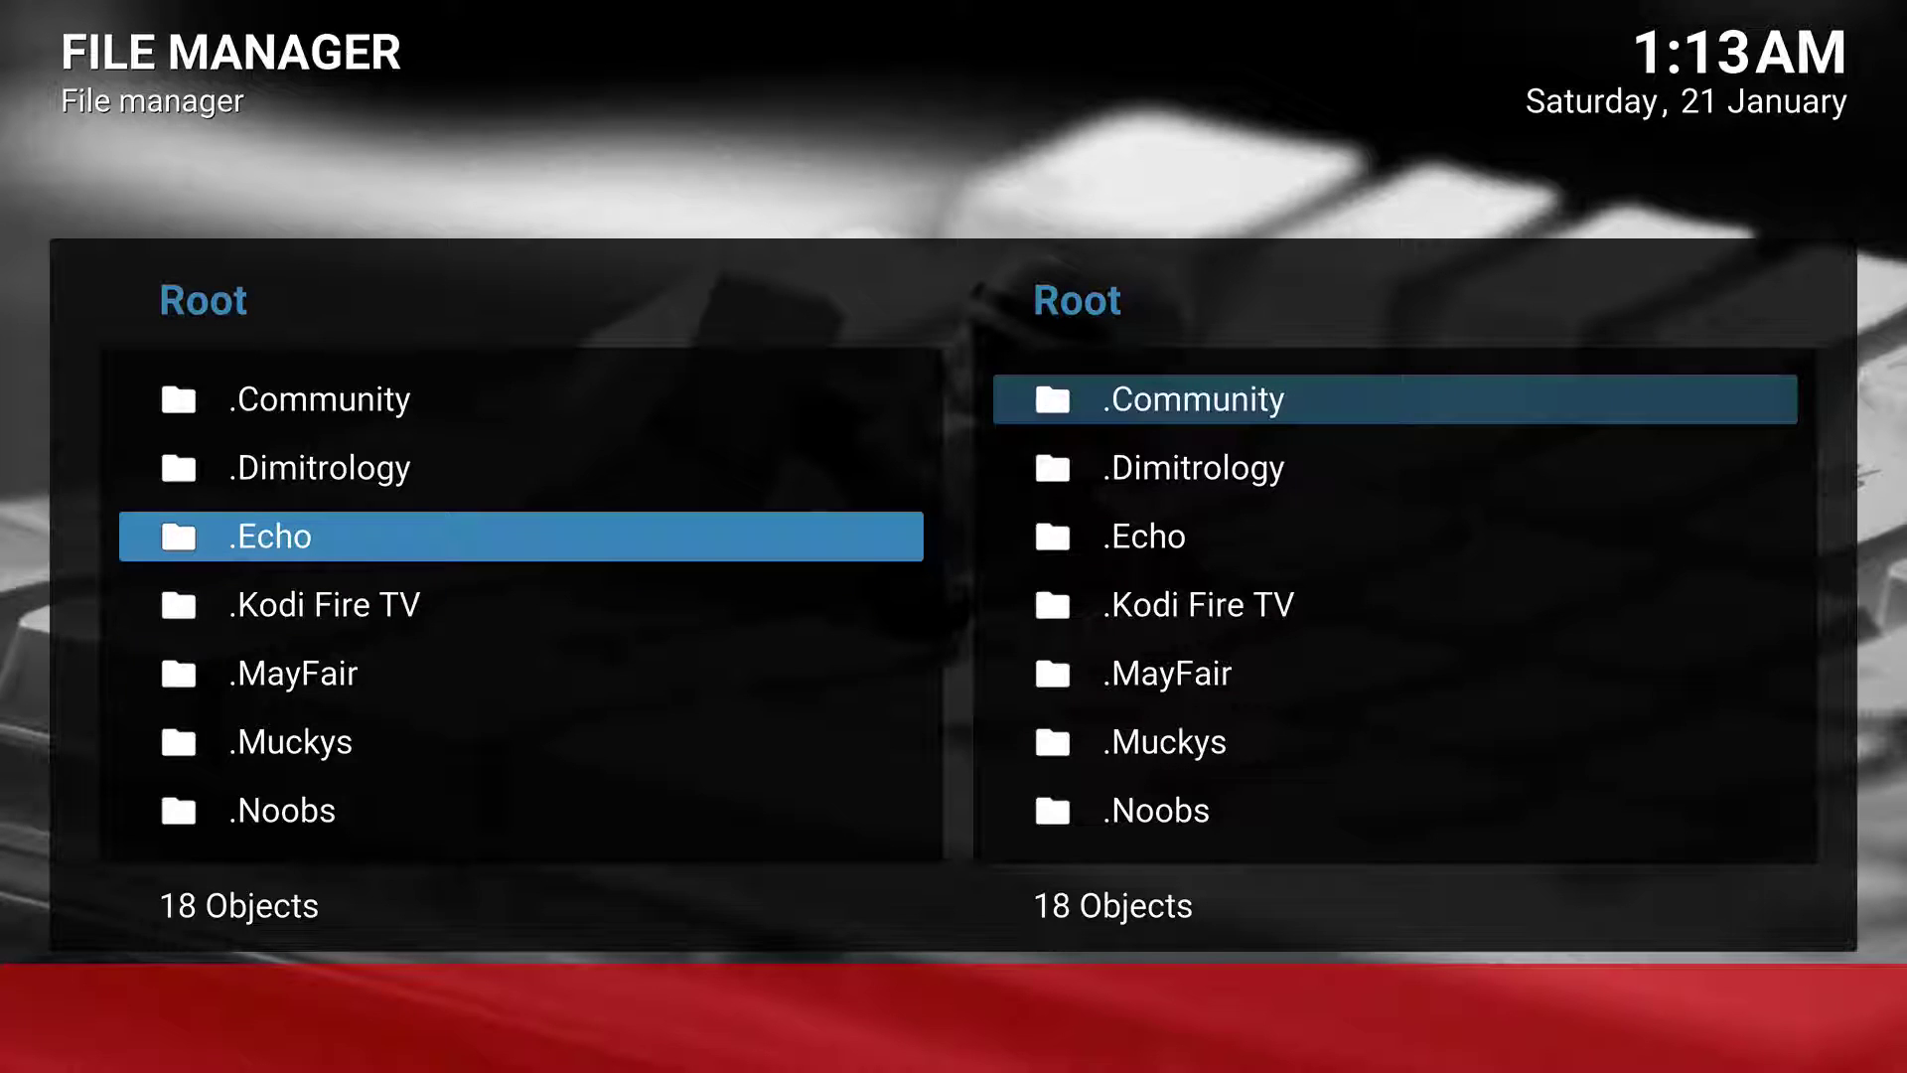
pyautogui.press('Return')
pyautogui.press('BackSpace')
pyautogui.press('c')
pyautogui.press('Return')
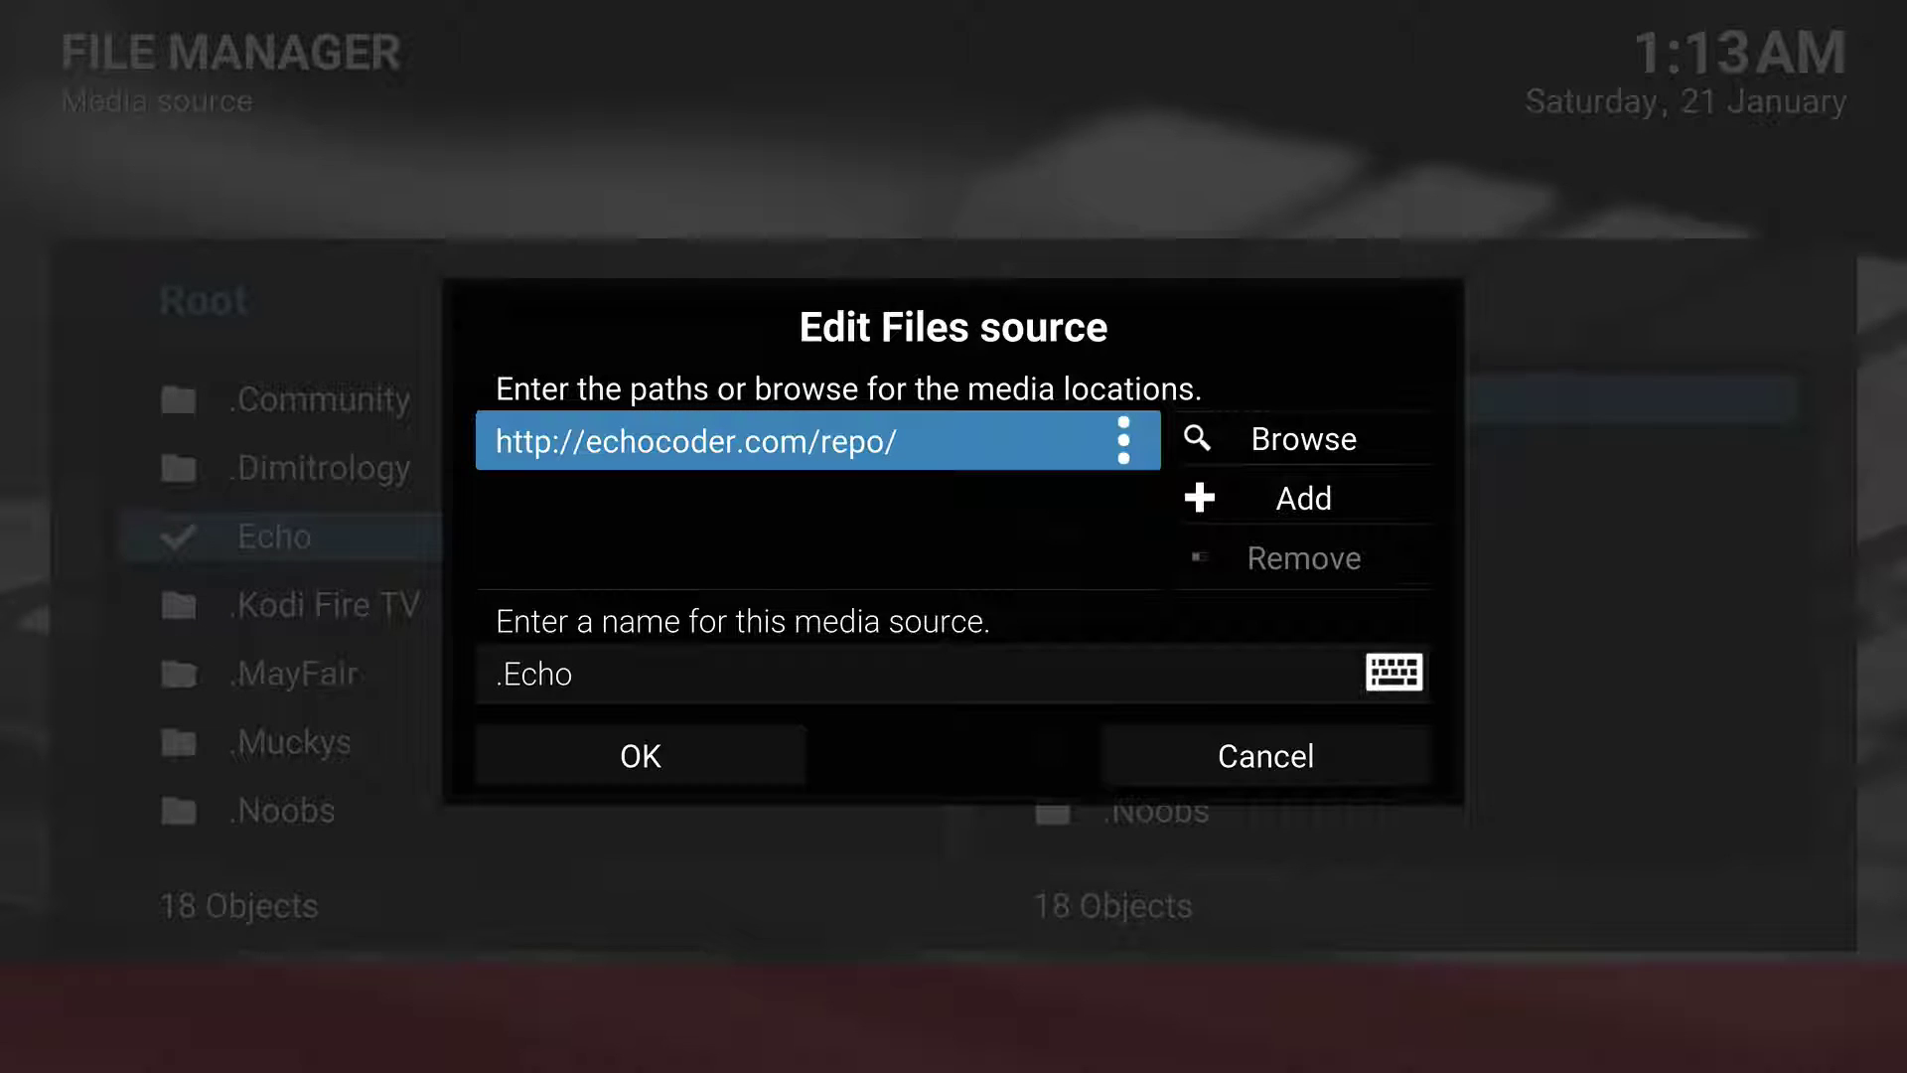
pyautogui.press('Escape')
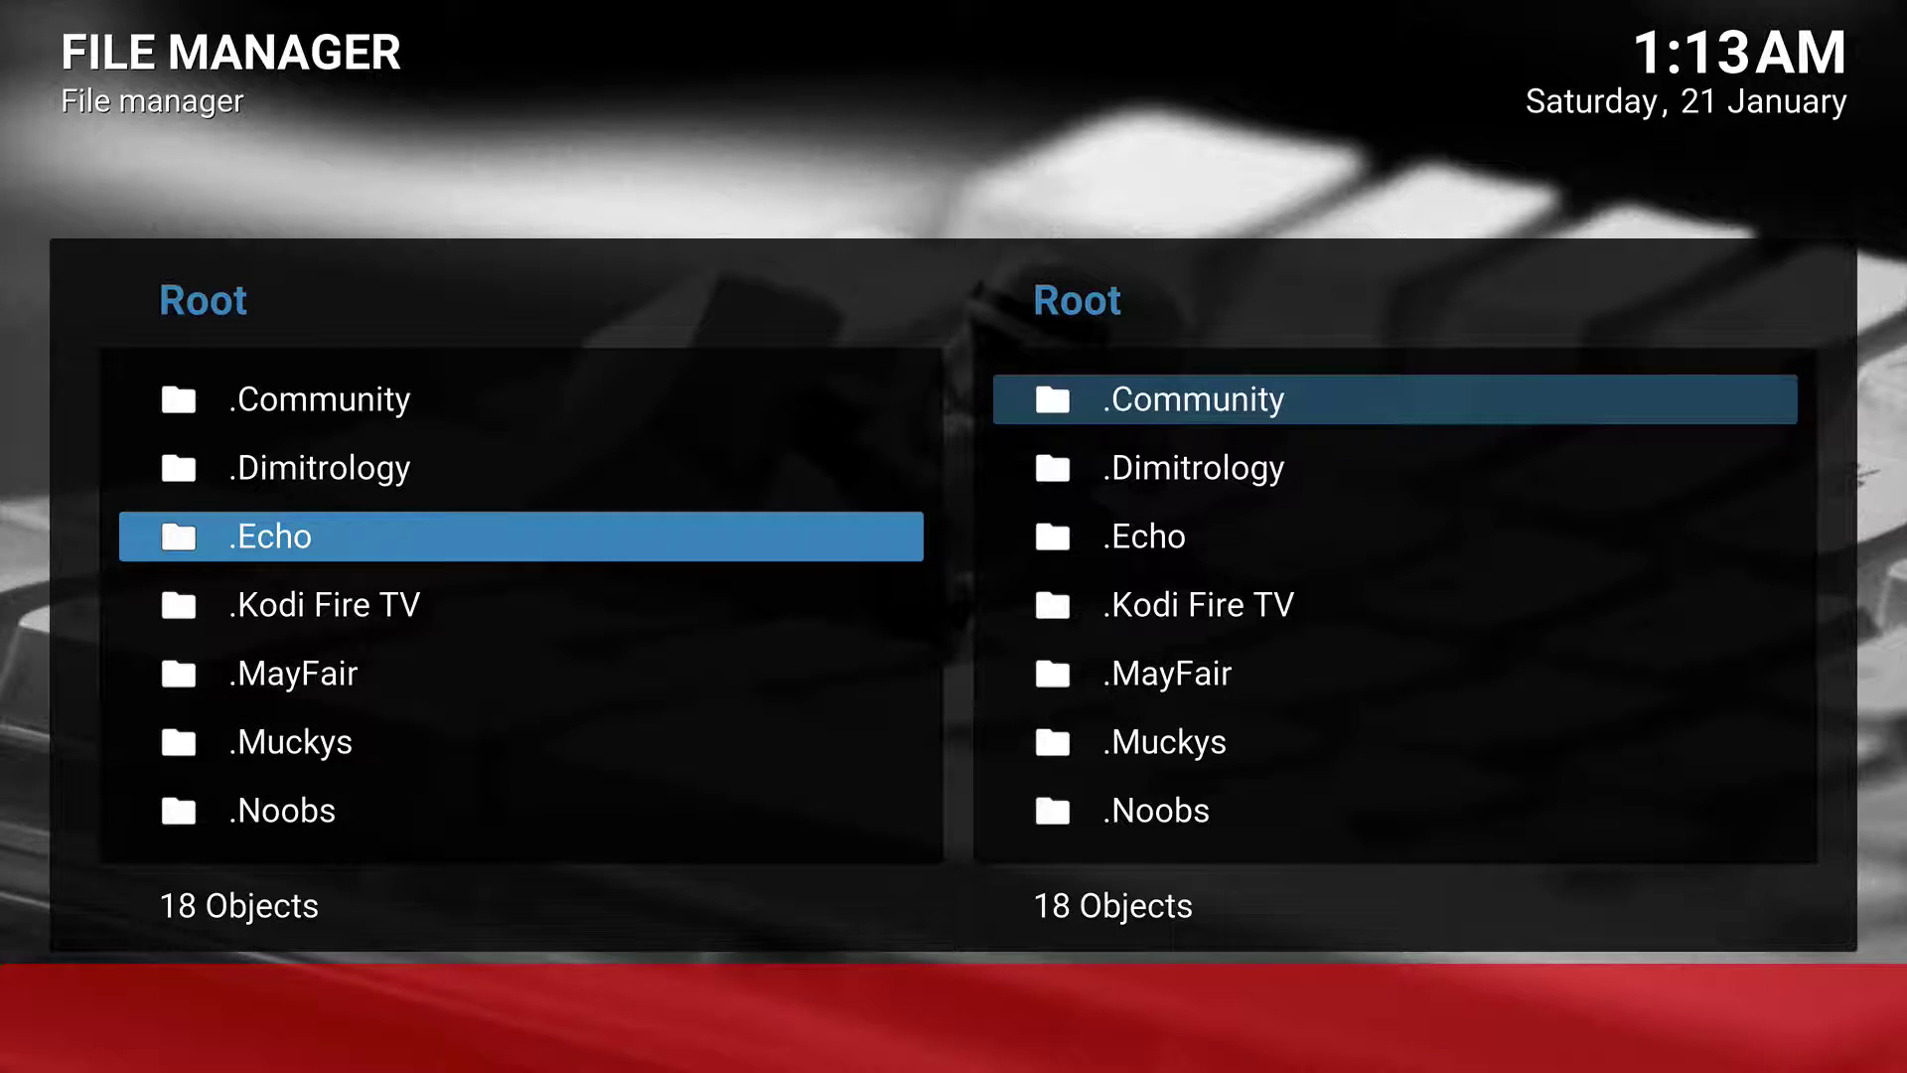
# Close the File Manager and return to the Settings screen
pyautogui.press('Escape')
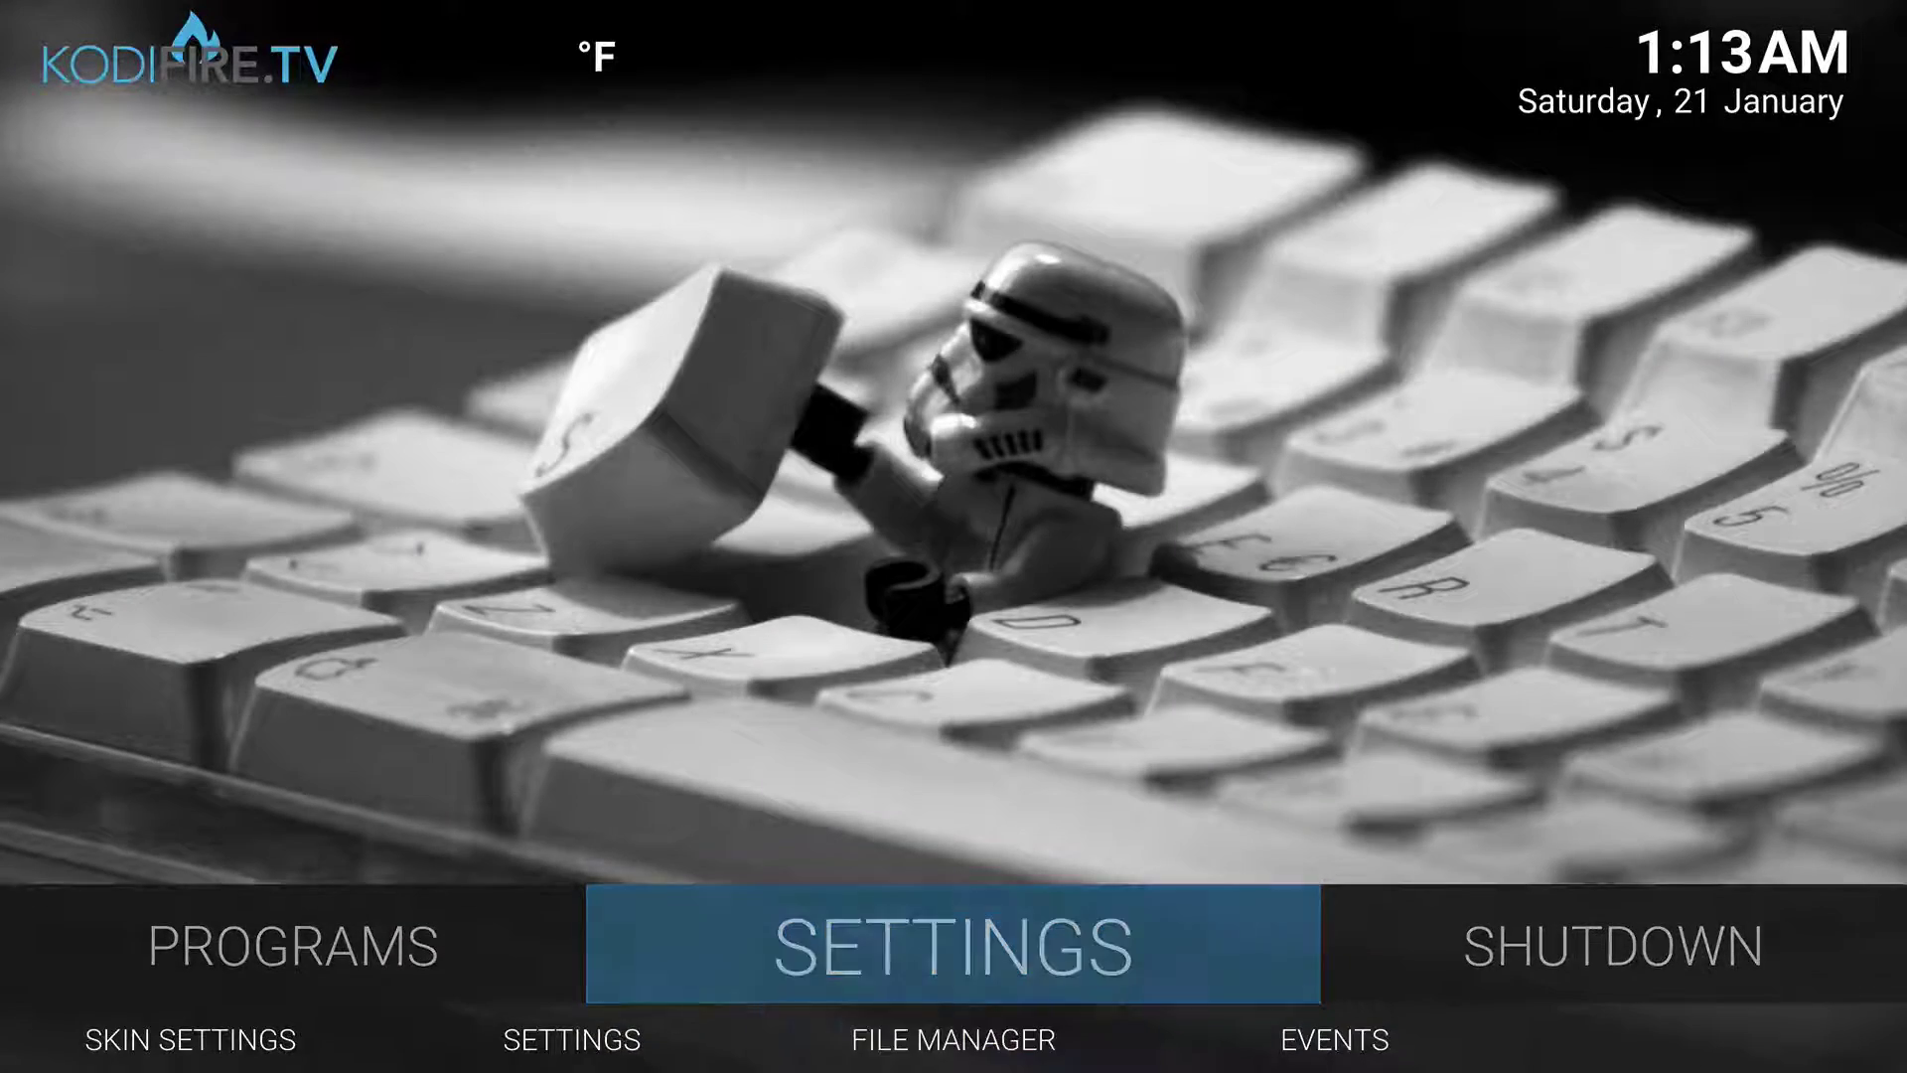
pyautogui.press('Return')
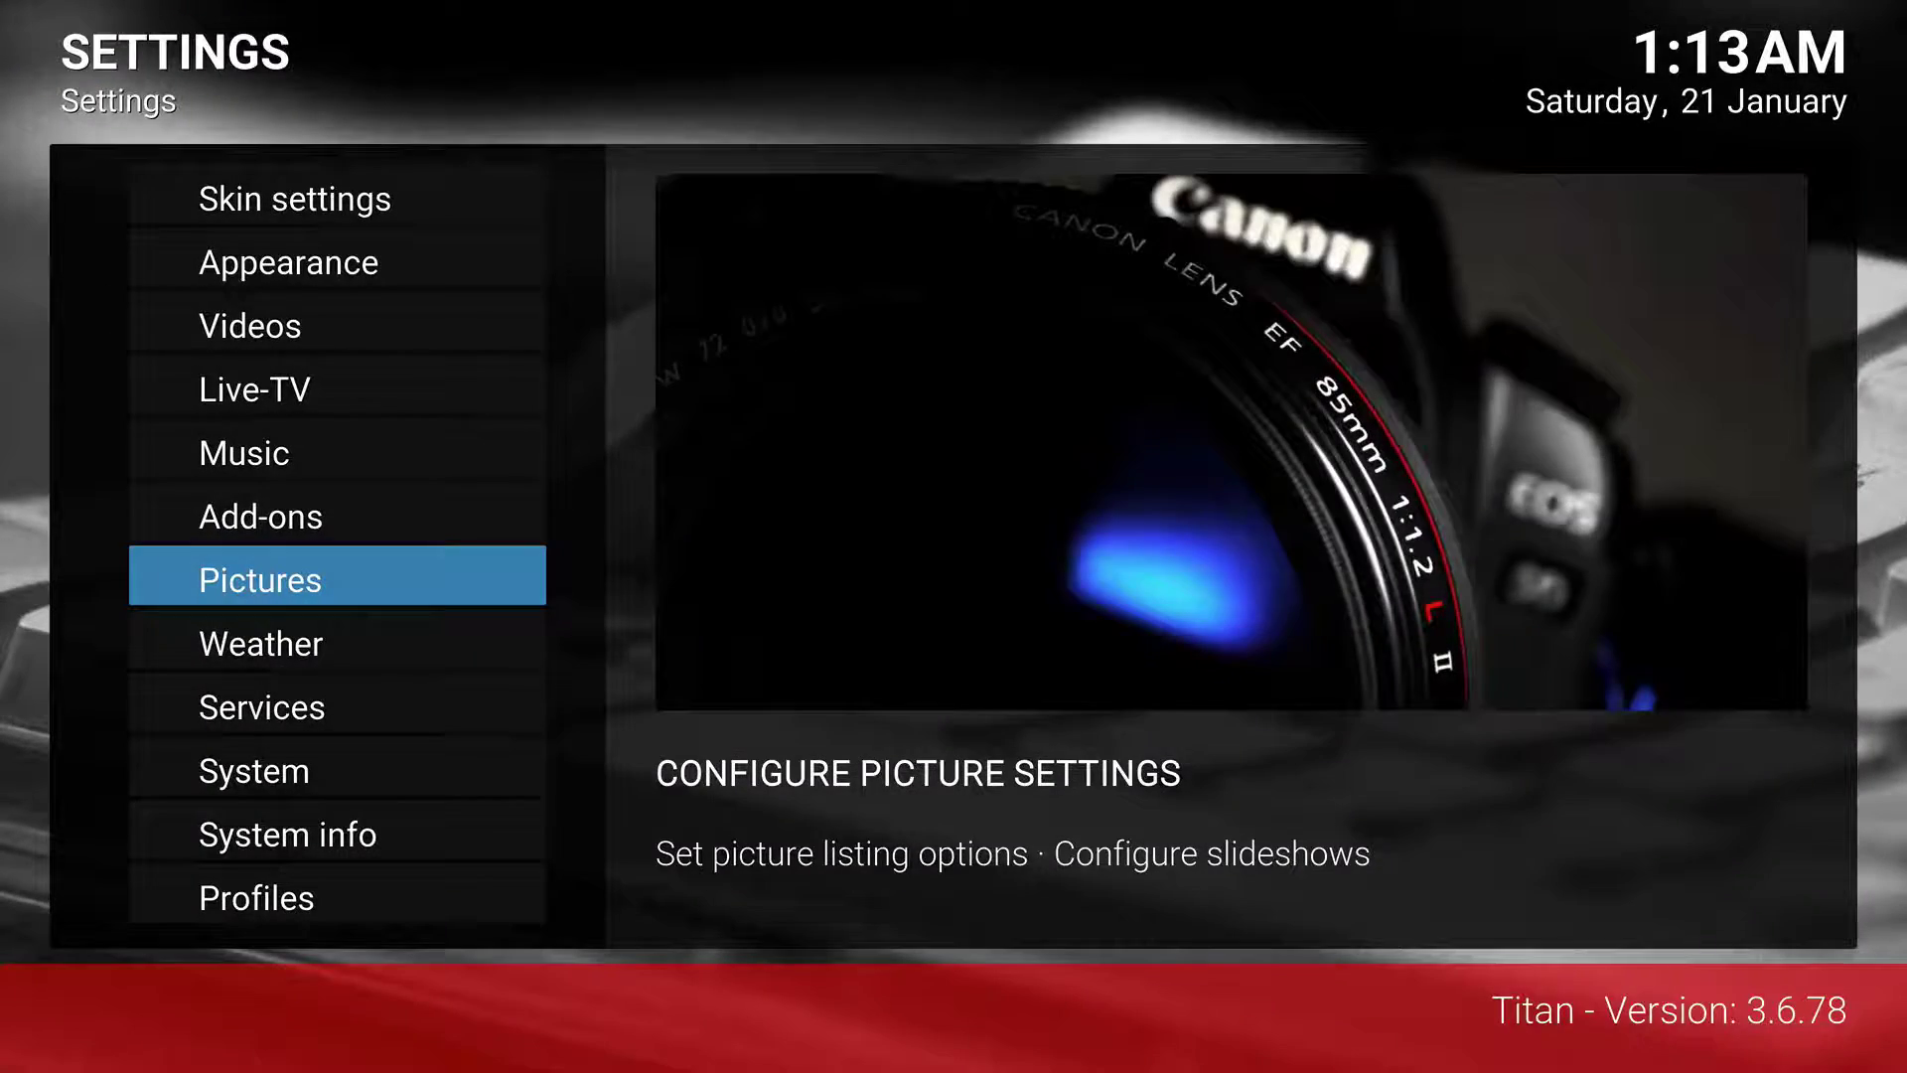
pyautogui.press('Up')
# Open the Add-on Browser and view then close the ECHO TV Guide details
pyautogui.press('Return')
pyautogui.press('Up')
pyautogui.press('Up')
pyautogui.press('Up')
pyautogui.press('Up')
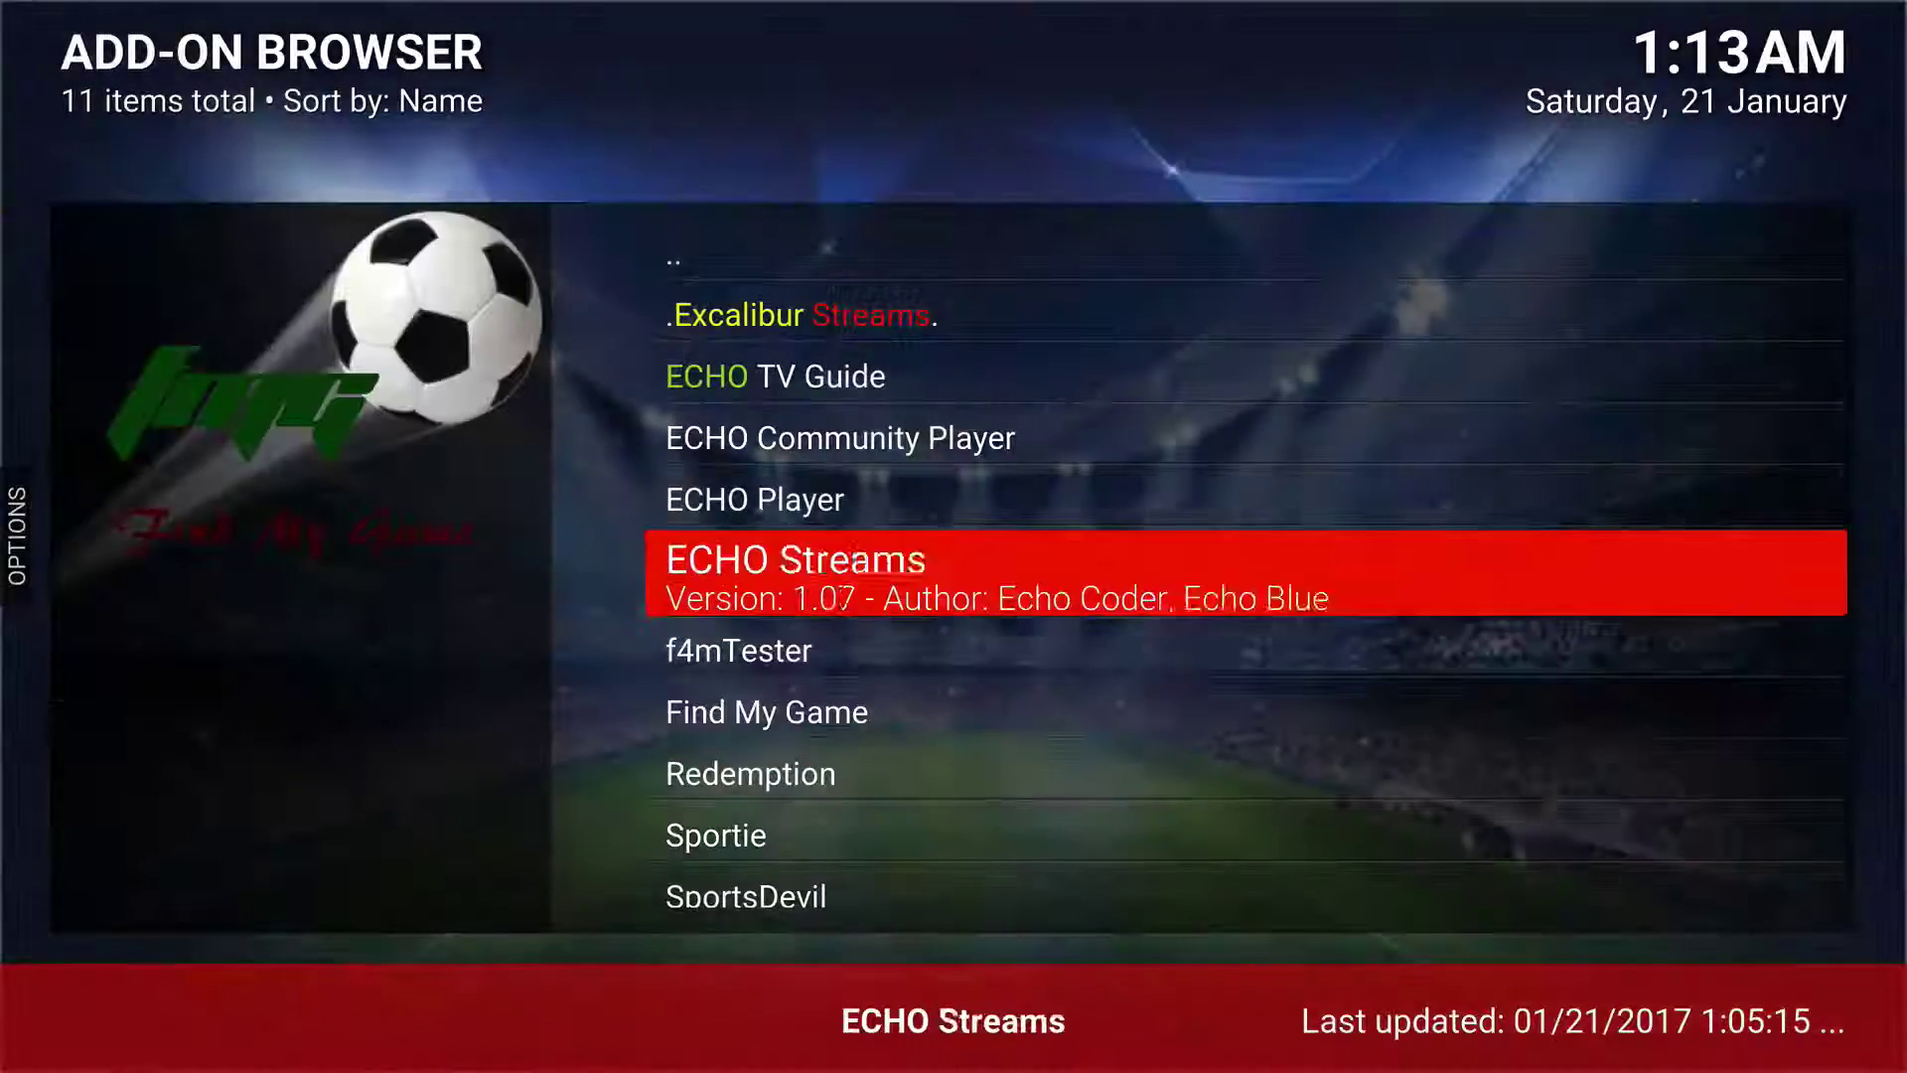
pyautogui.press('Up')
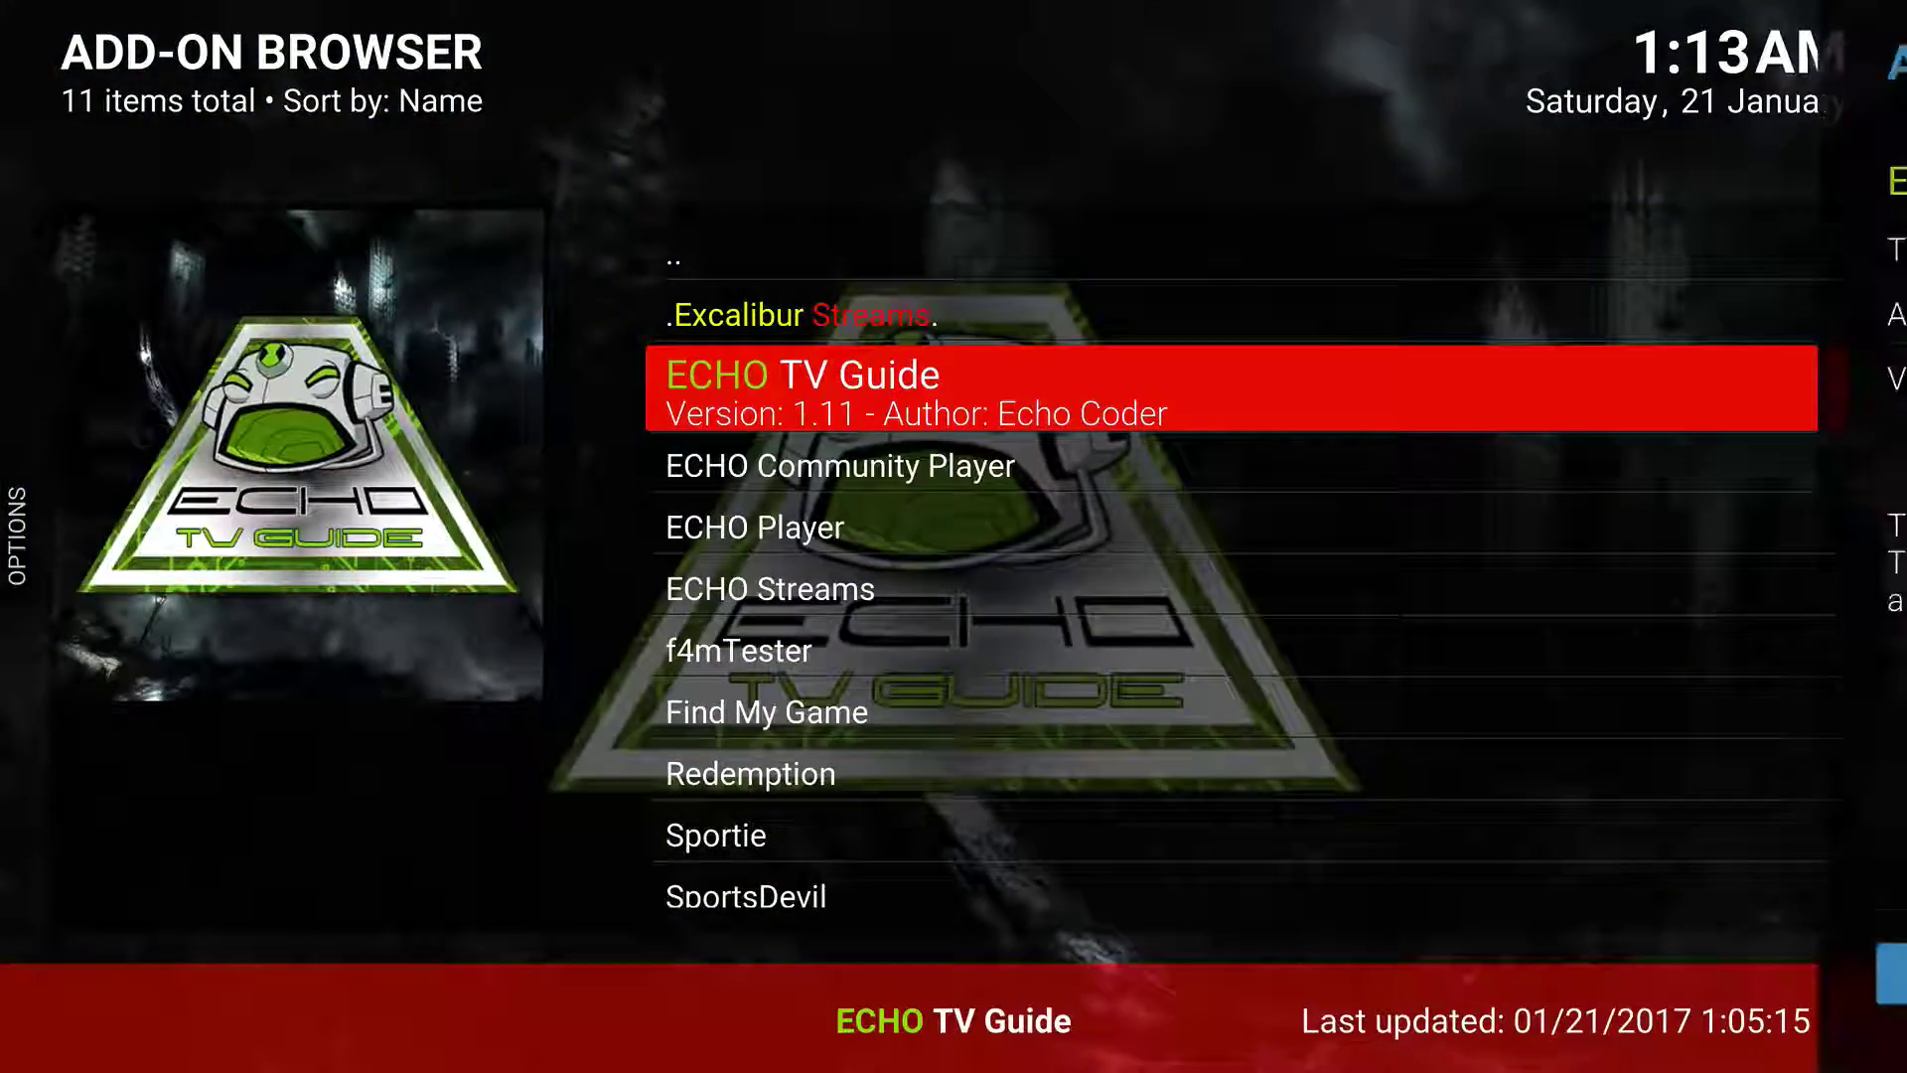
pyautogui.press('Return')
pyautogui.press('Escape')
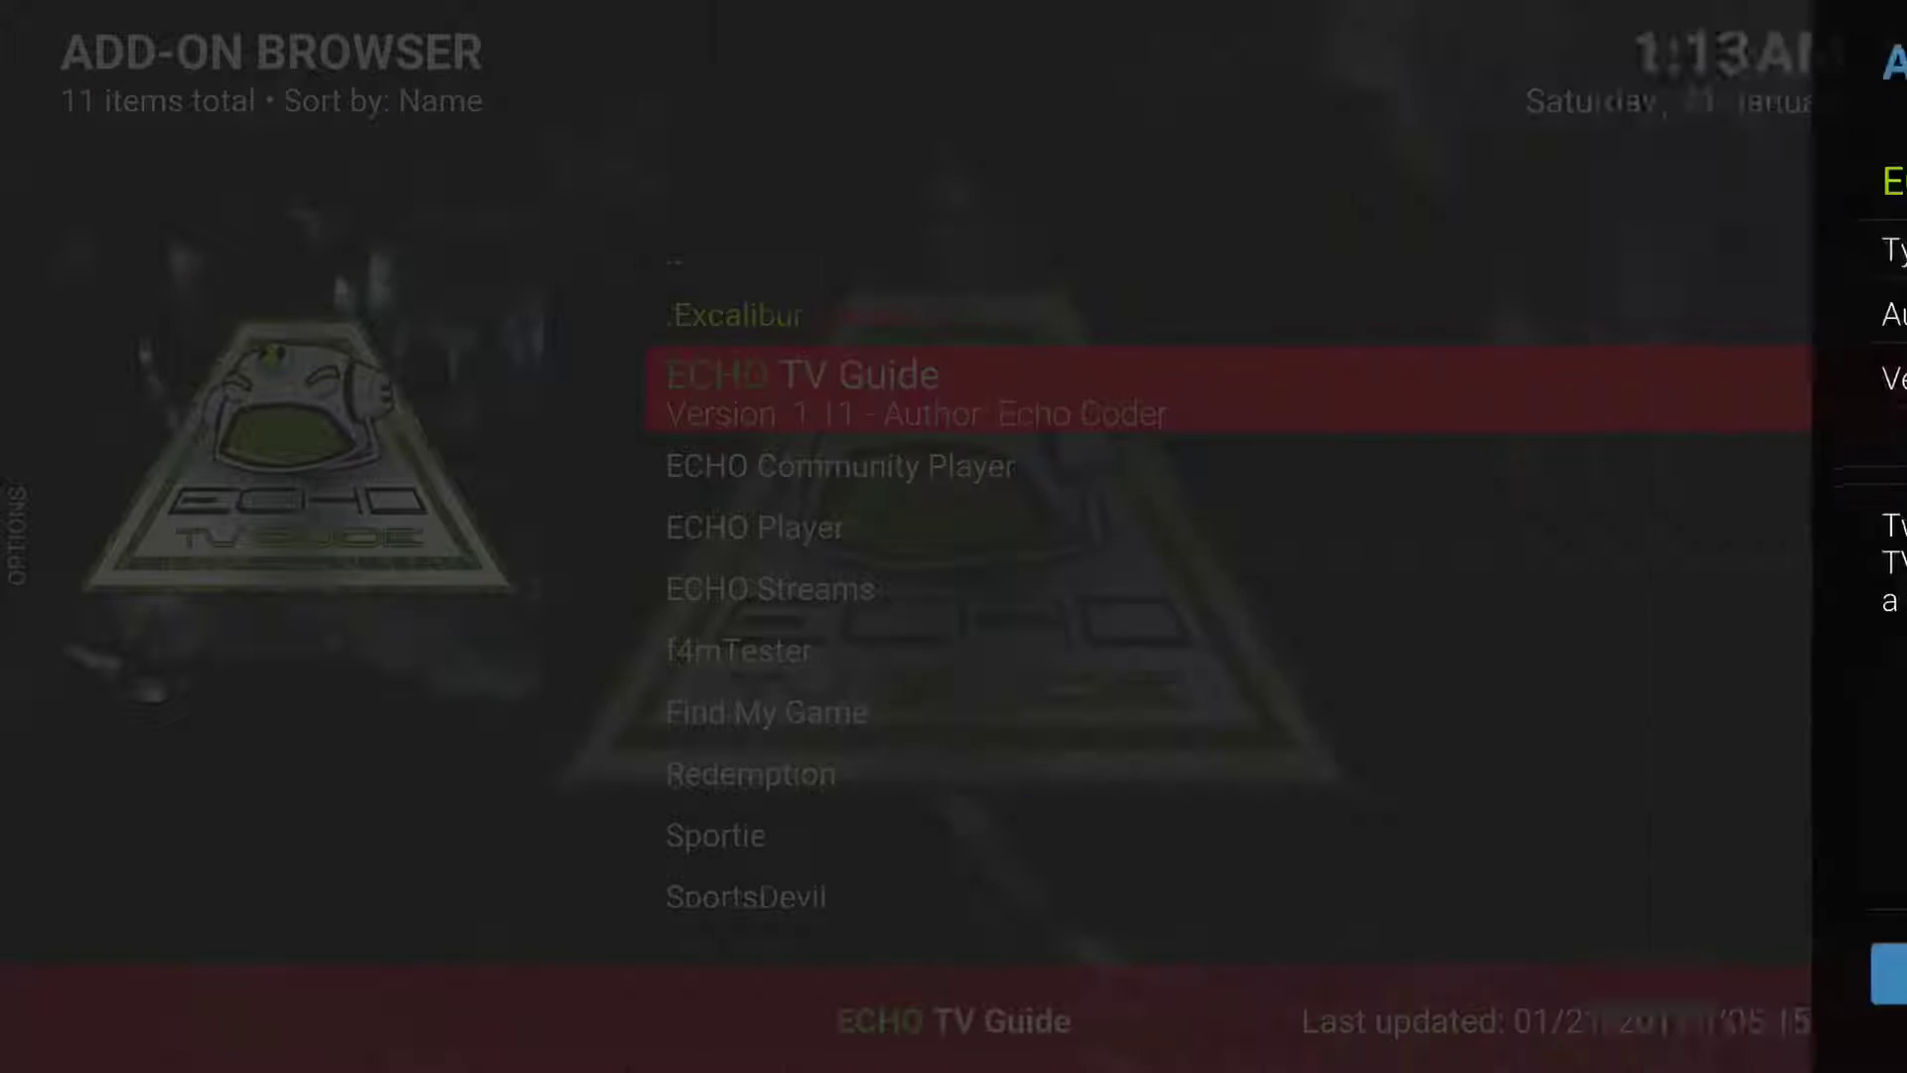
# Show the ECHO Community Player 1.04 add-on information screen
pyautogui.press('Down')
pyautogui.press('Down')
pyautogui.press('Down')
pyautogui.press('Down')
pyautogui.press('Down')
pyautogui.press('Down')
pyautogui.press('Down')
pyautogui.press('Down')
pyautogui.press('Down')
pyautogui.press('Down')
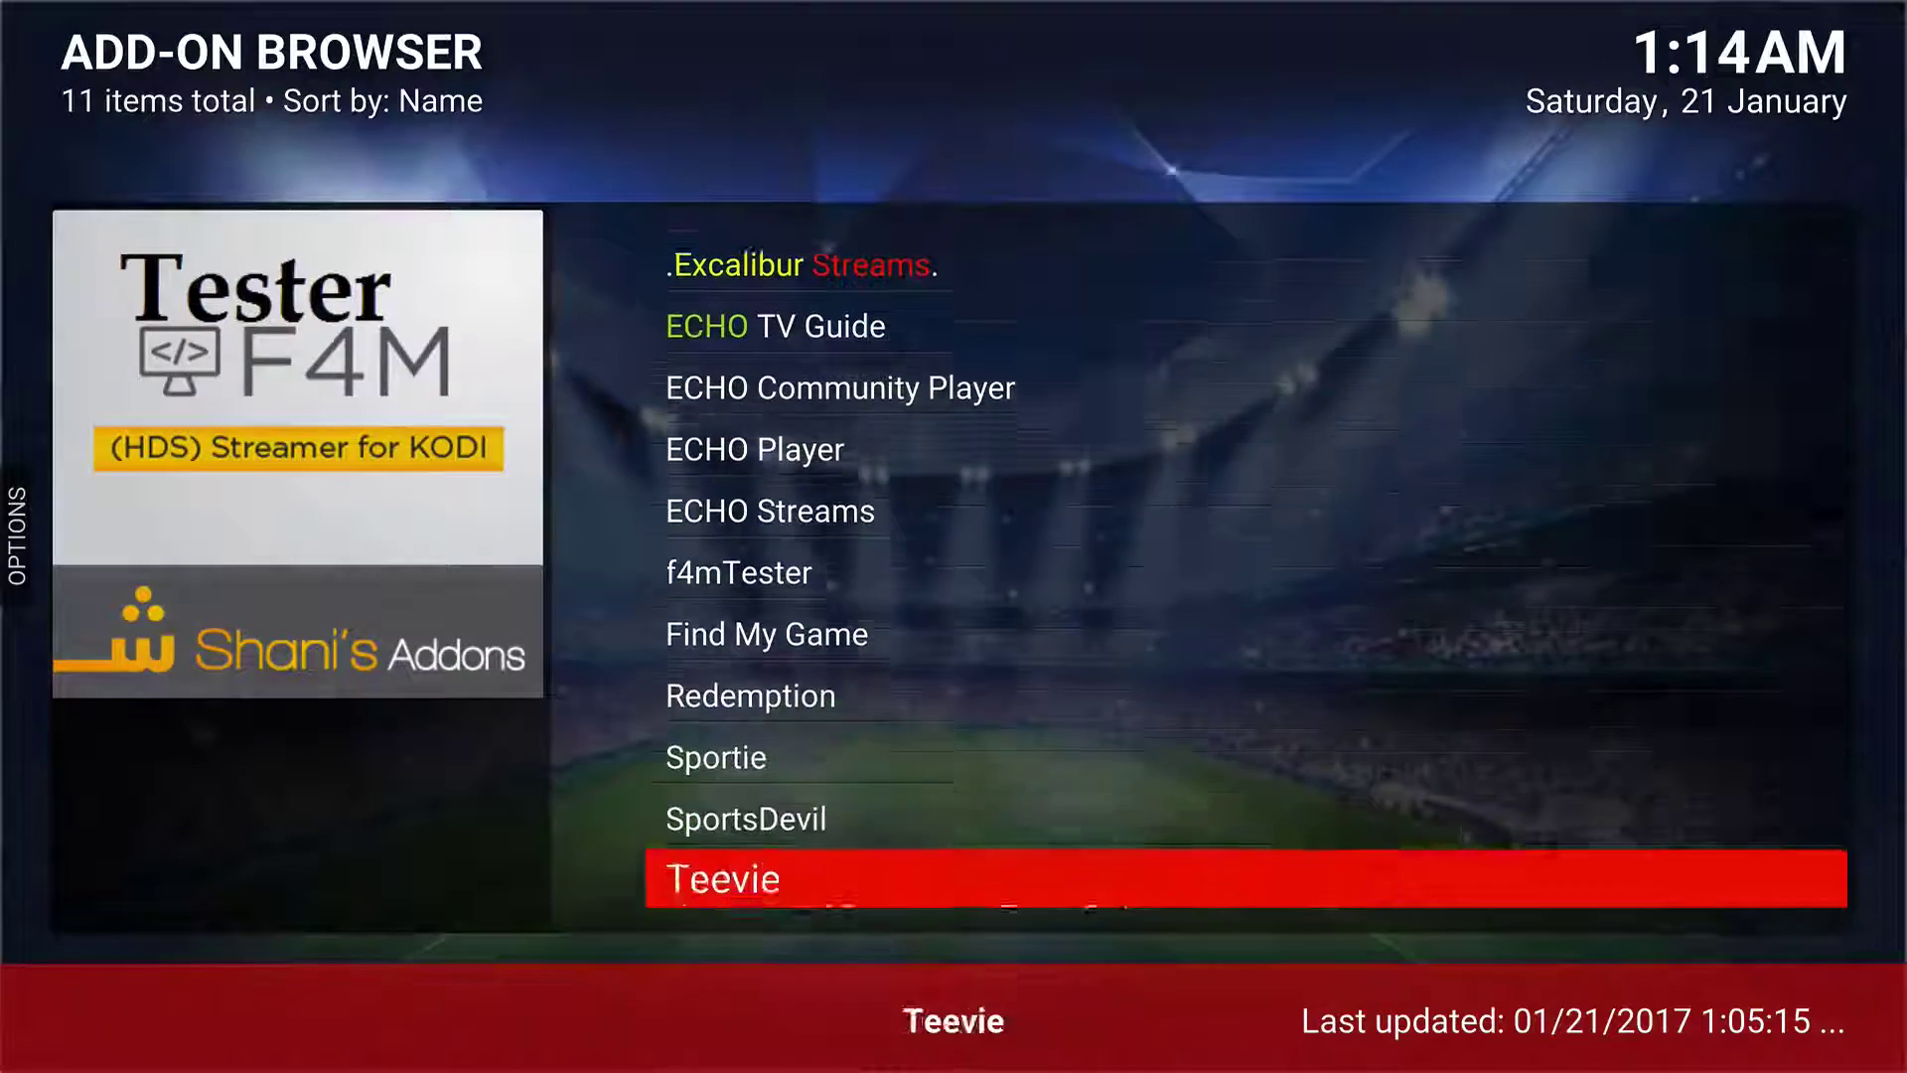
pyautogui.press('Down')
pyautogui.press('Down')
pyautogui.press('Down')
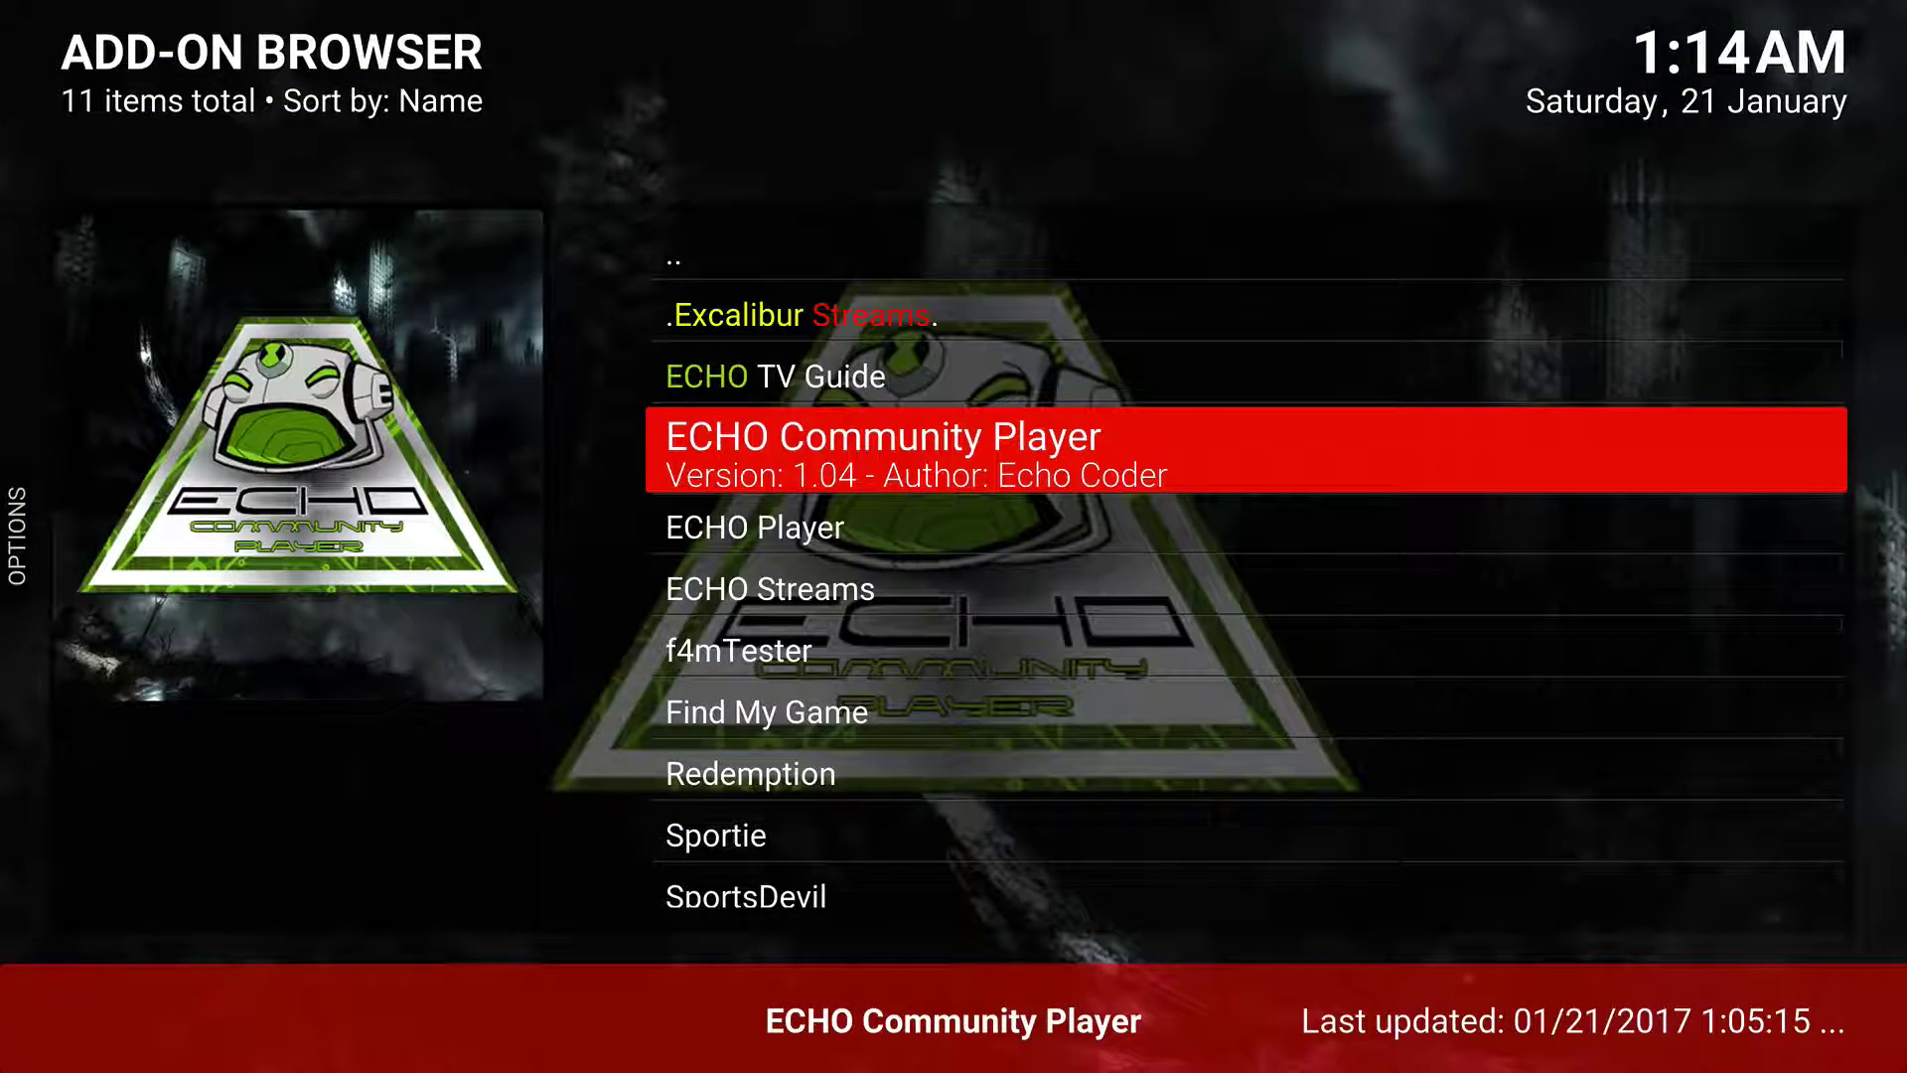
pyautogui.press('Up')
pyautogui.press('Up')
pyautogui.press('Down')
pyautogui.press('Down')
pyautogui.press('Return')
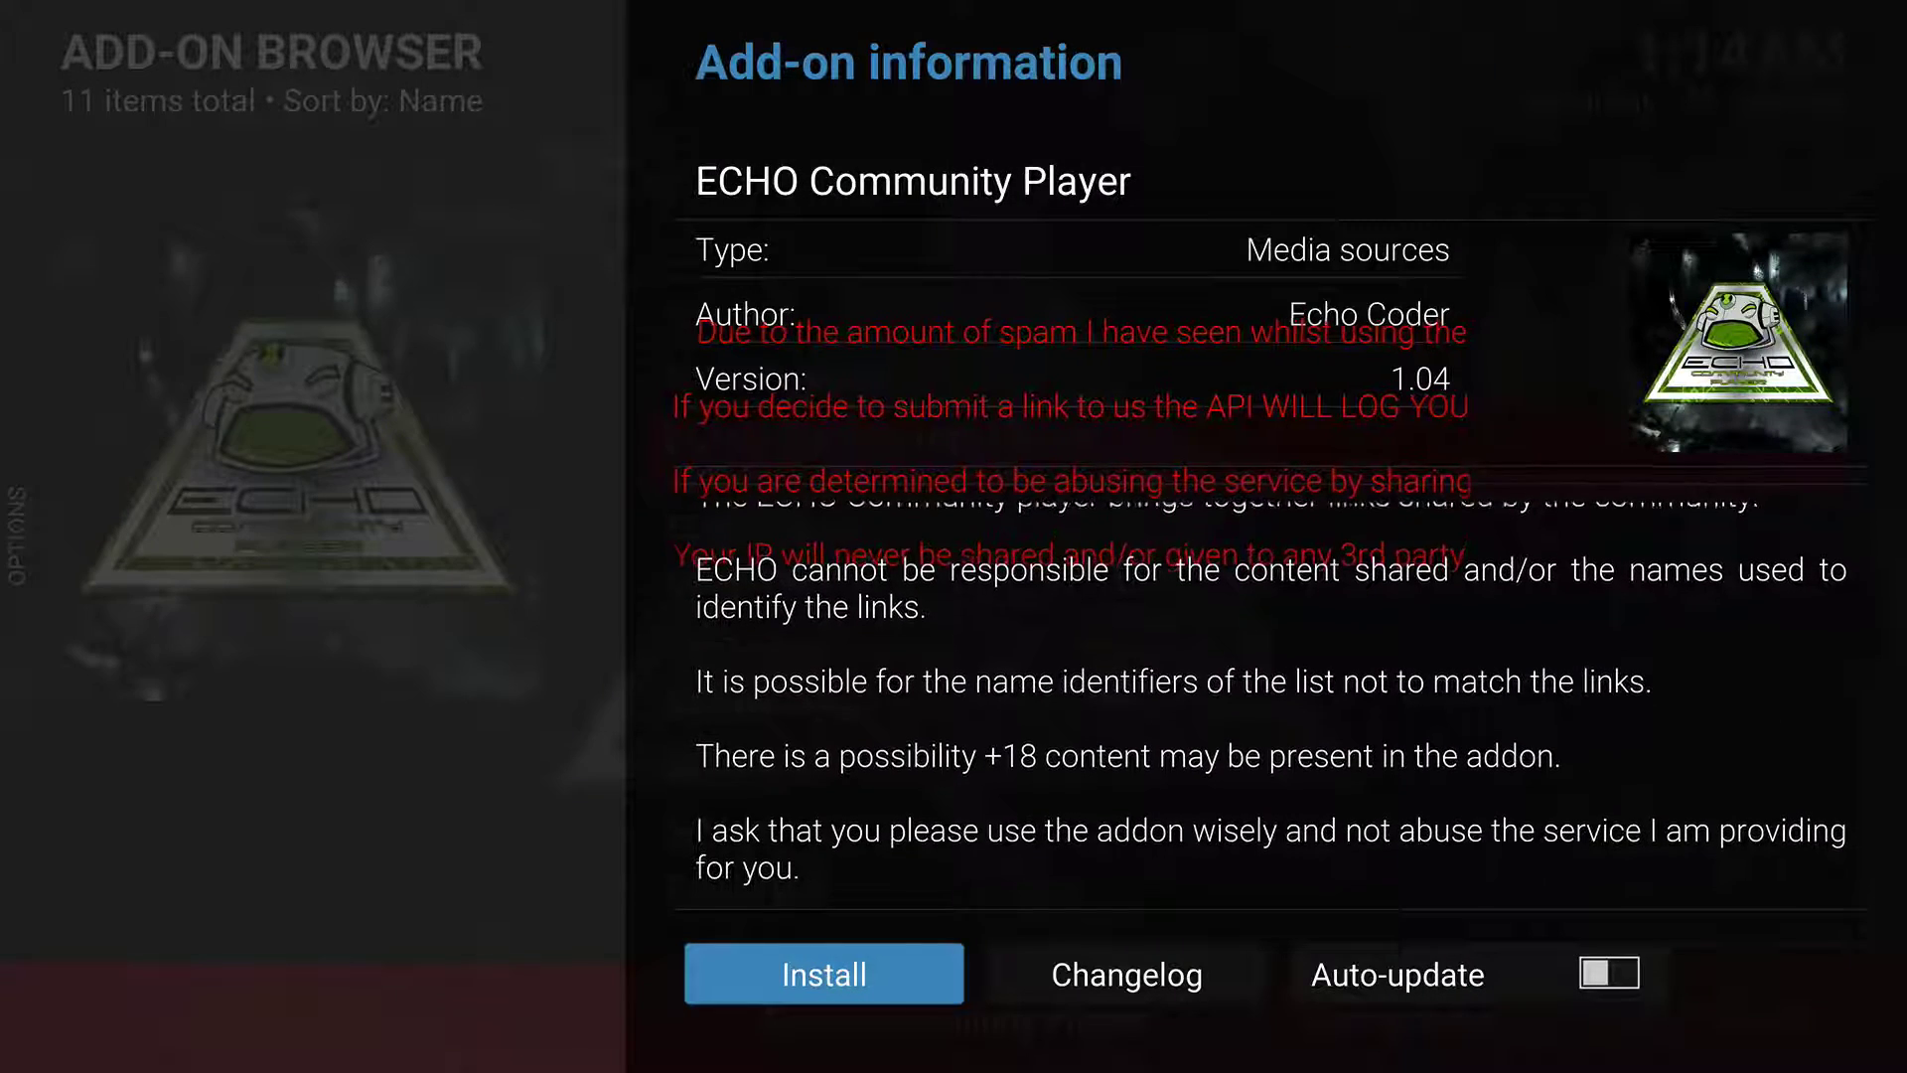
# Leave the add-on browser and launch Maintenance Tools from the Wizard home submenu, then back out
pyautogui.press('Escape')
pyautogui.press('Escape')
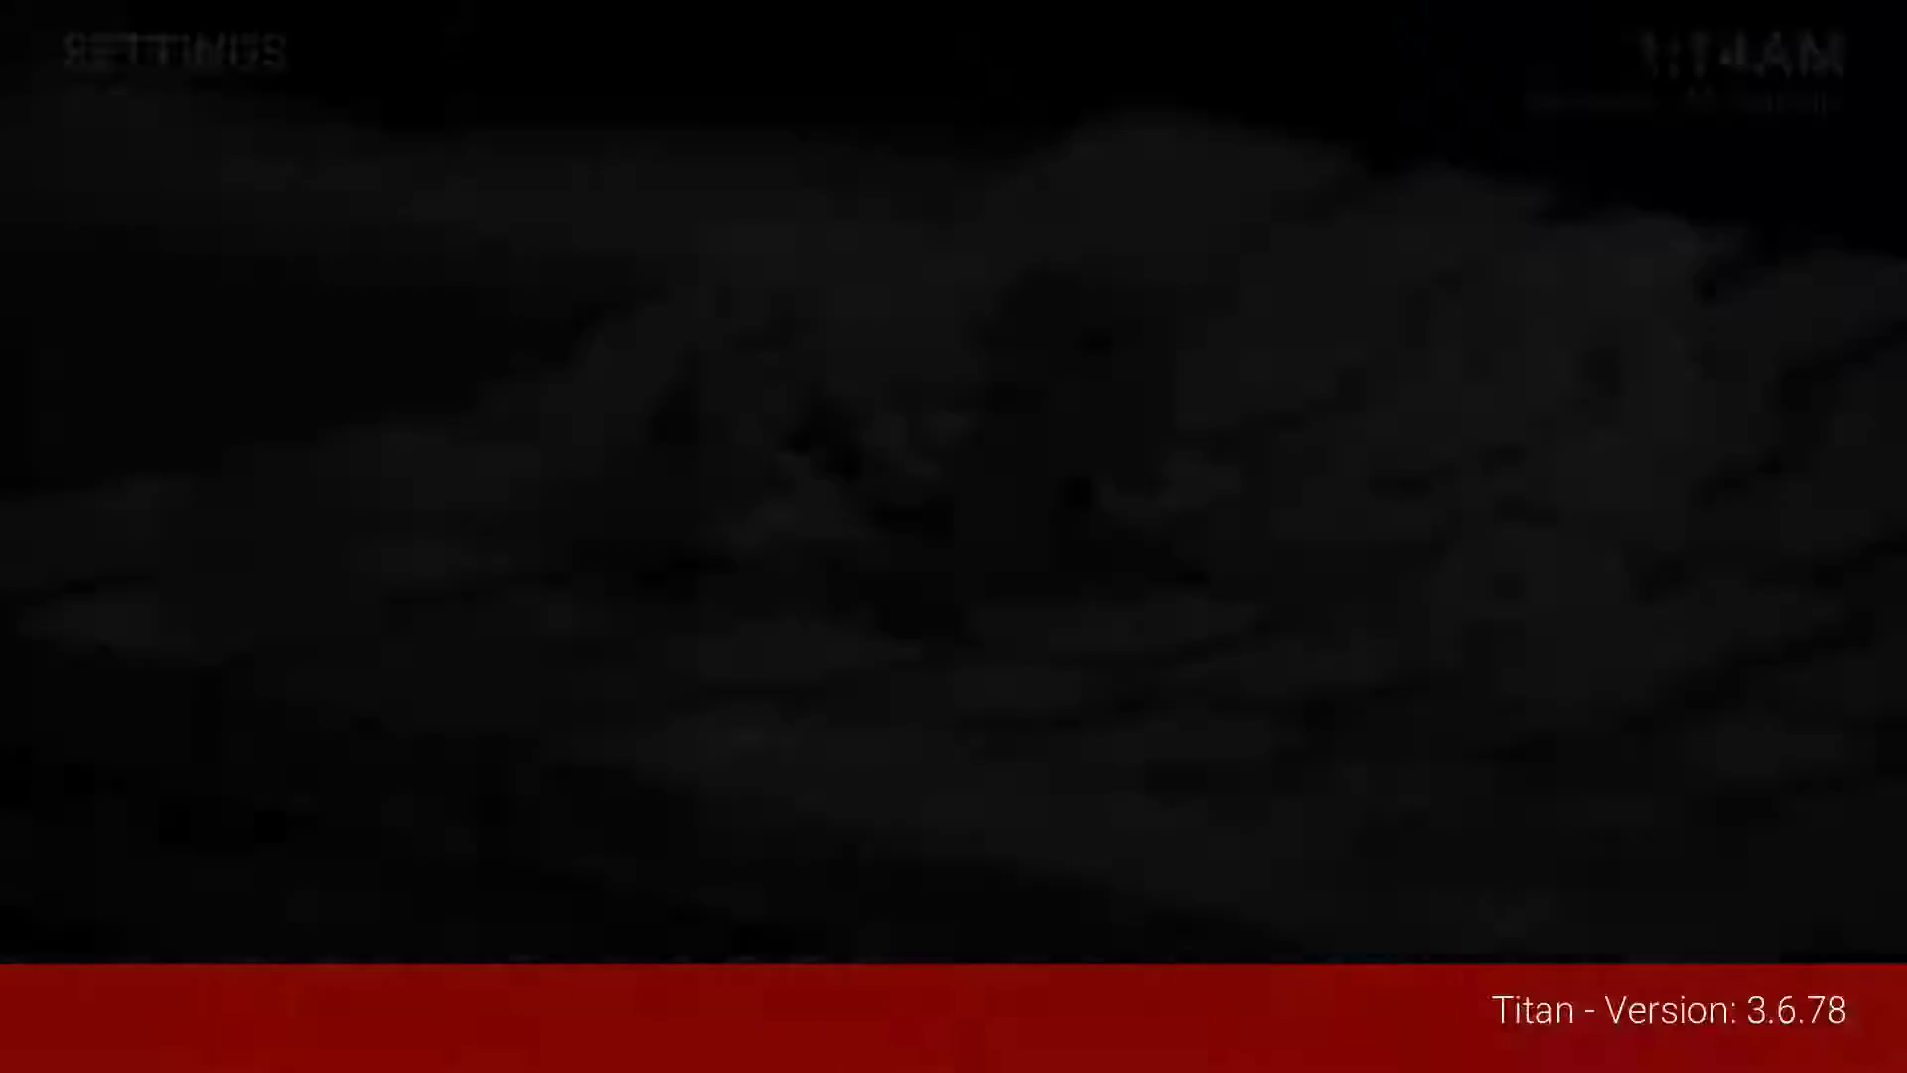
pyautogui.press('Escape')
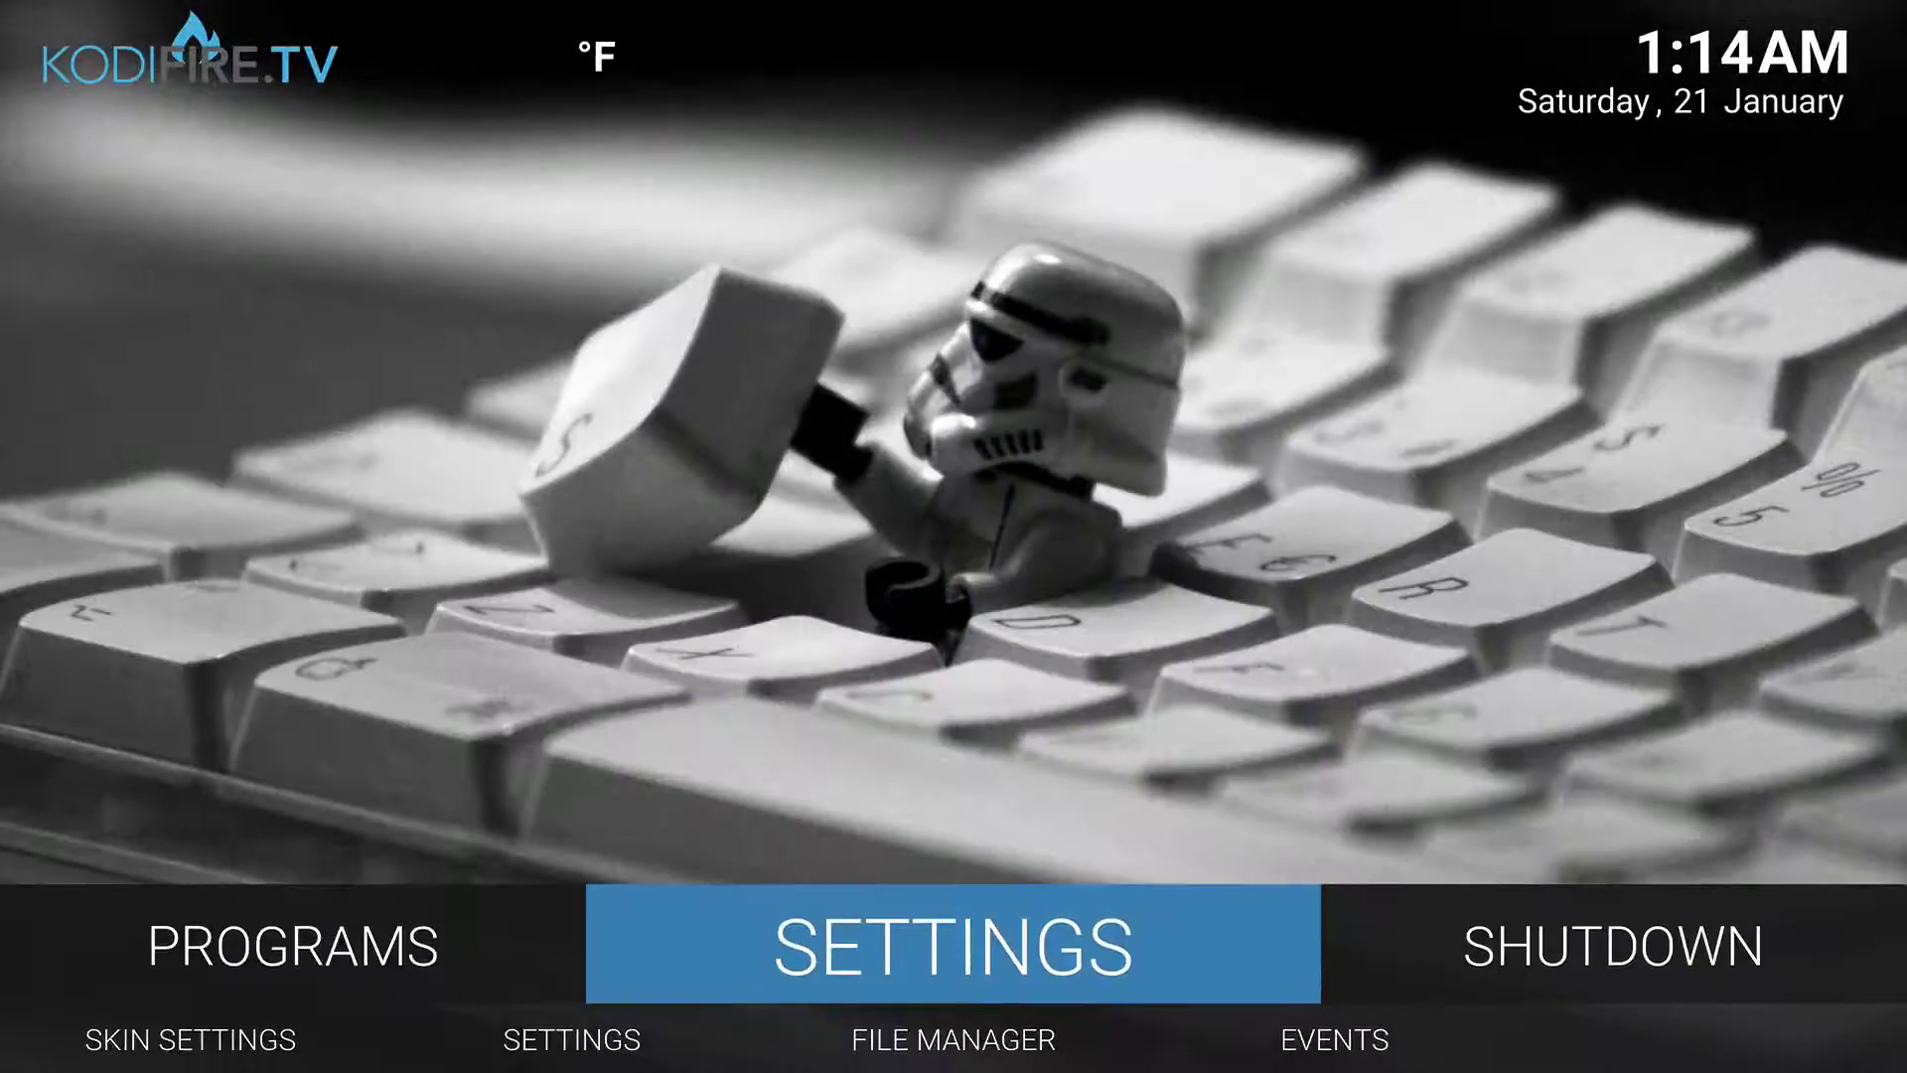
pyautogui.press('Left')
pyautogui.press('Left')
pyautogui.press('Left')
pyautogui.press('Left')
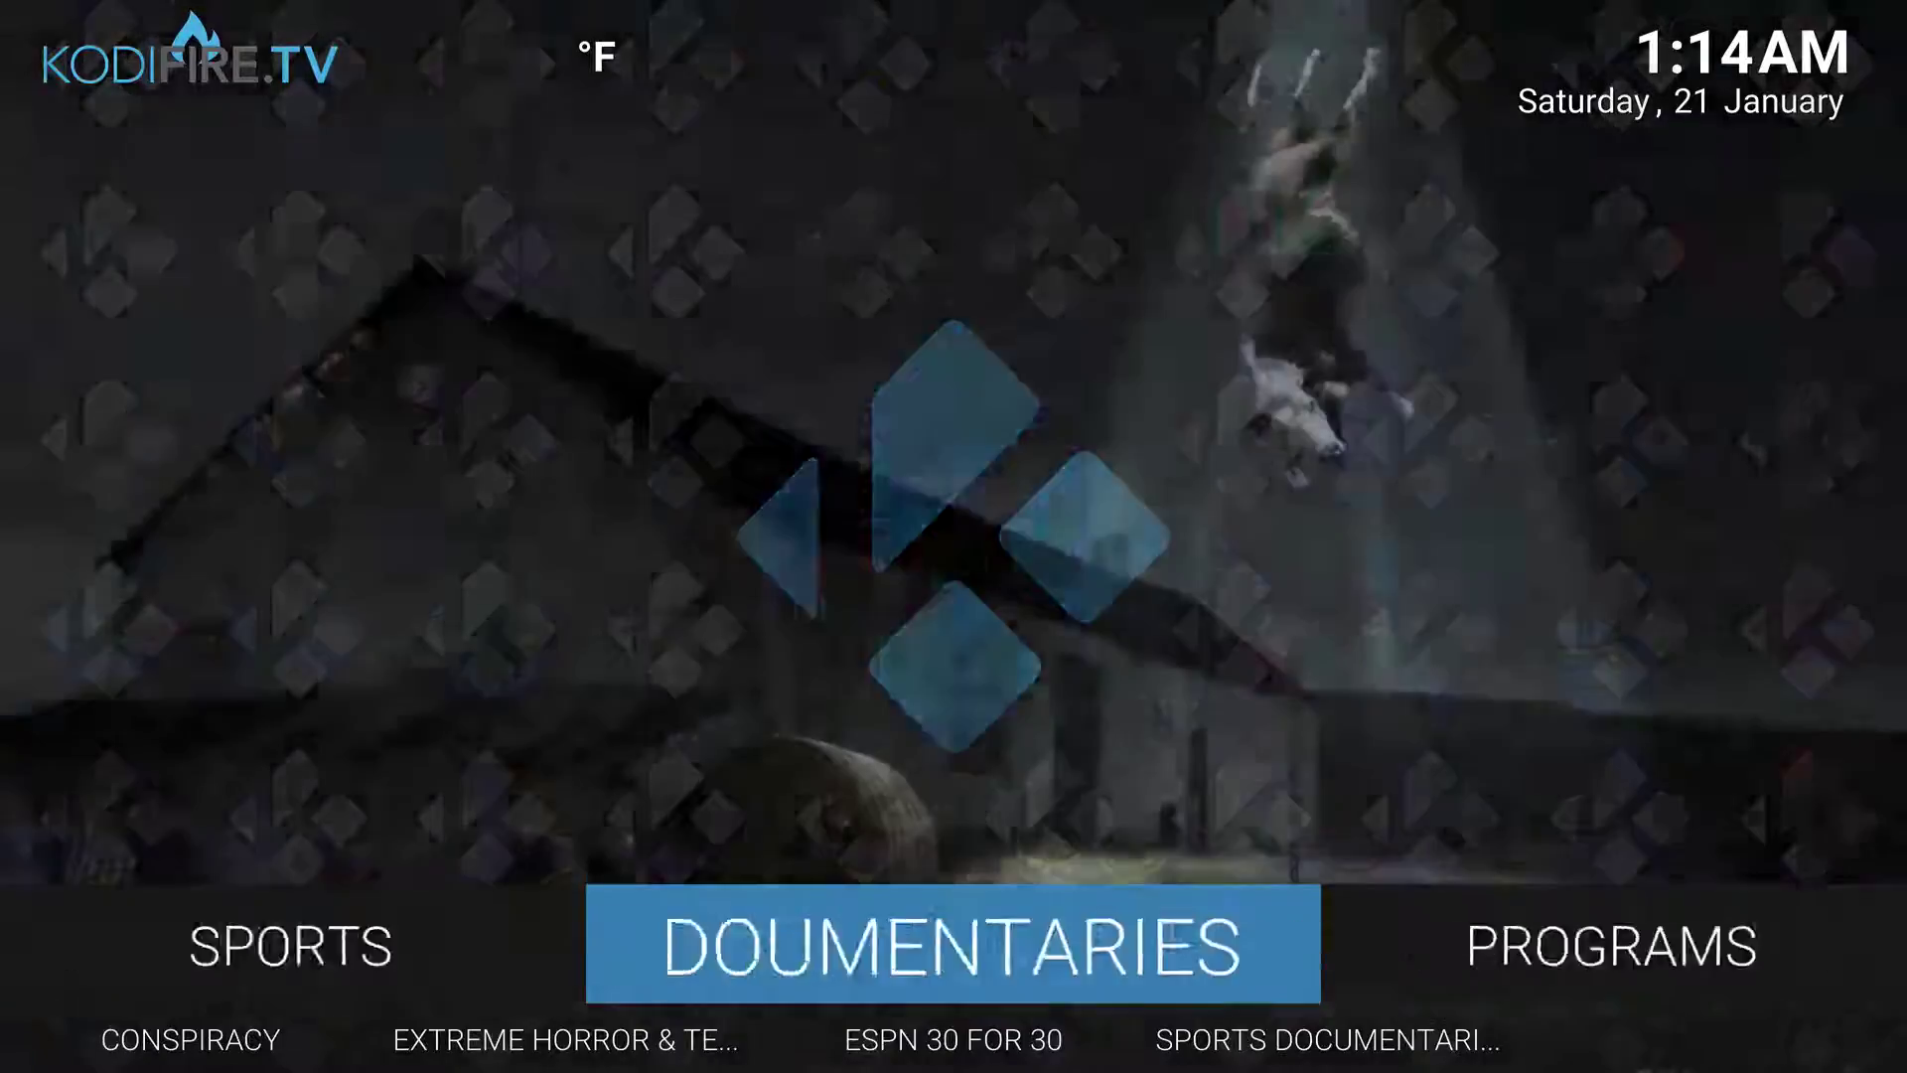
pyautogui.press('Down')
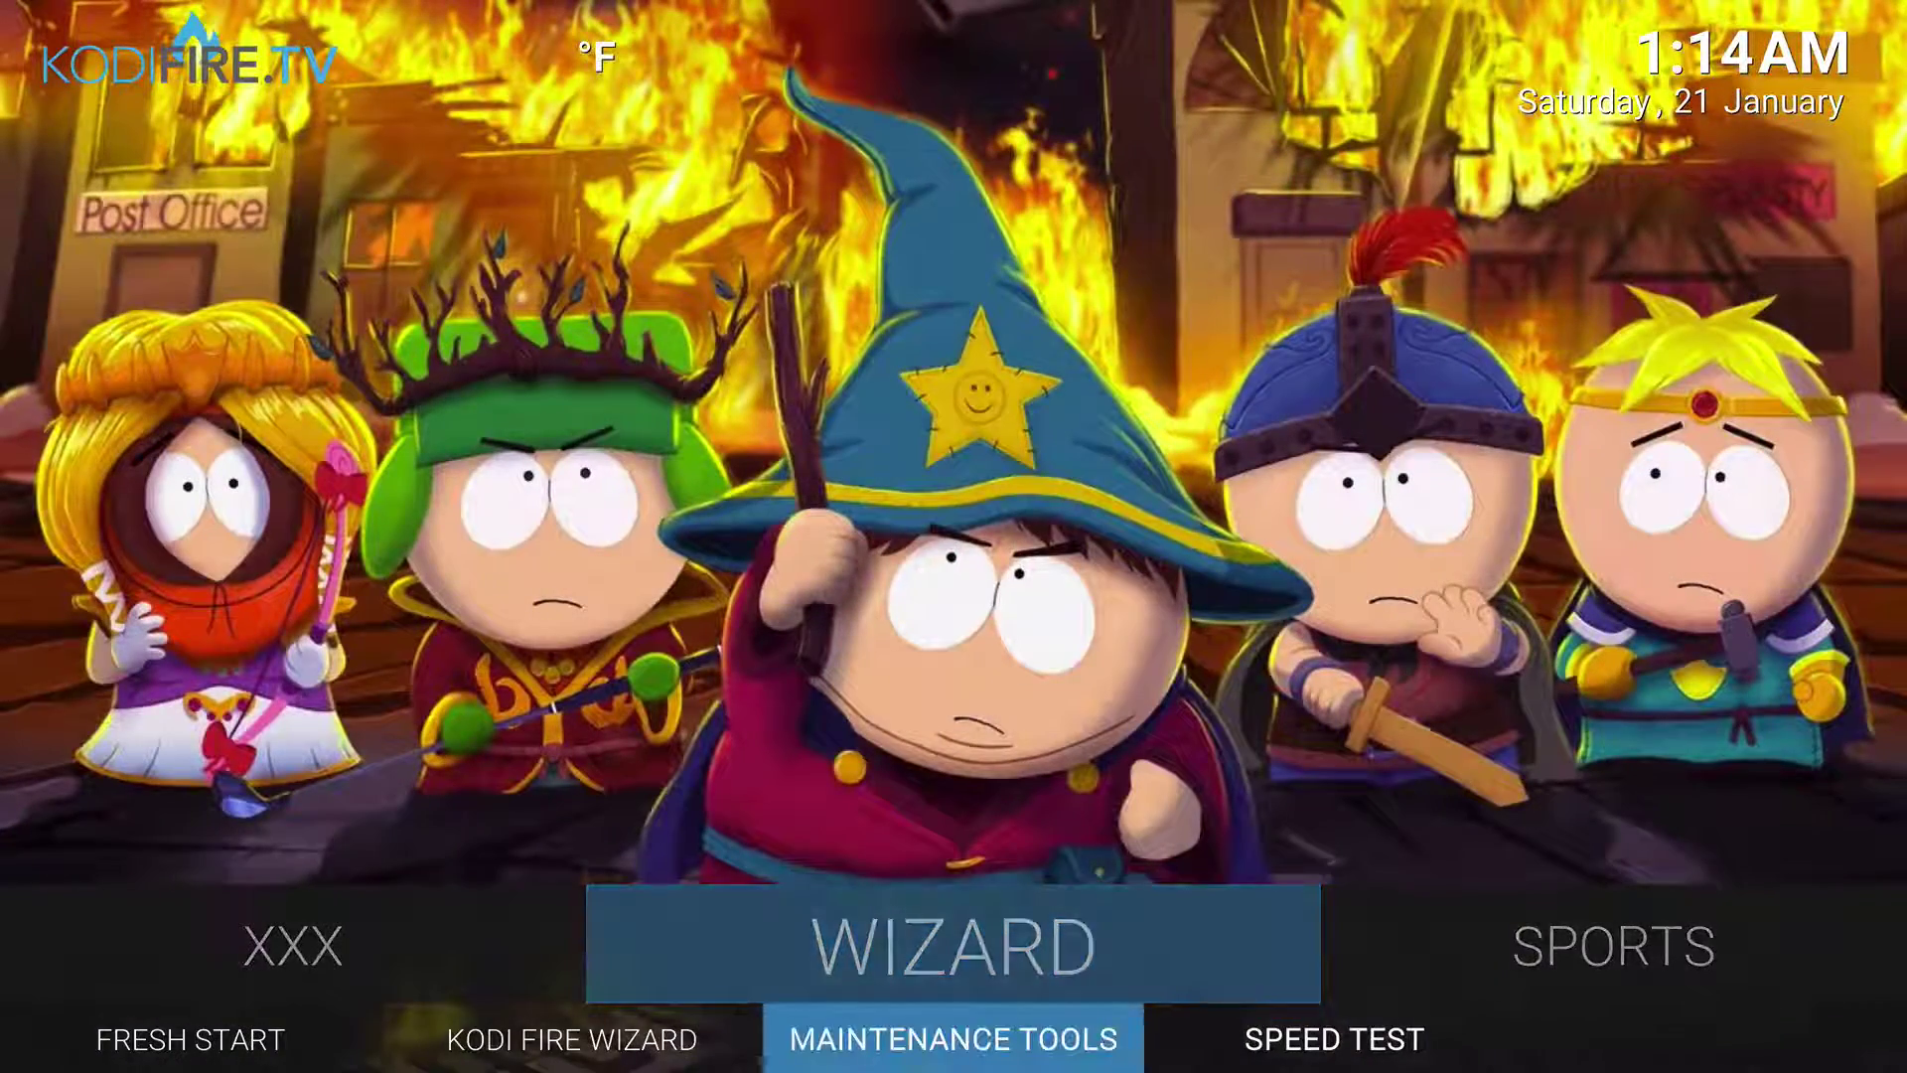
pyautogui.press('Return')
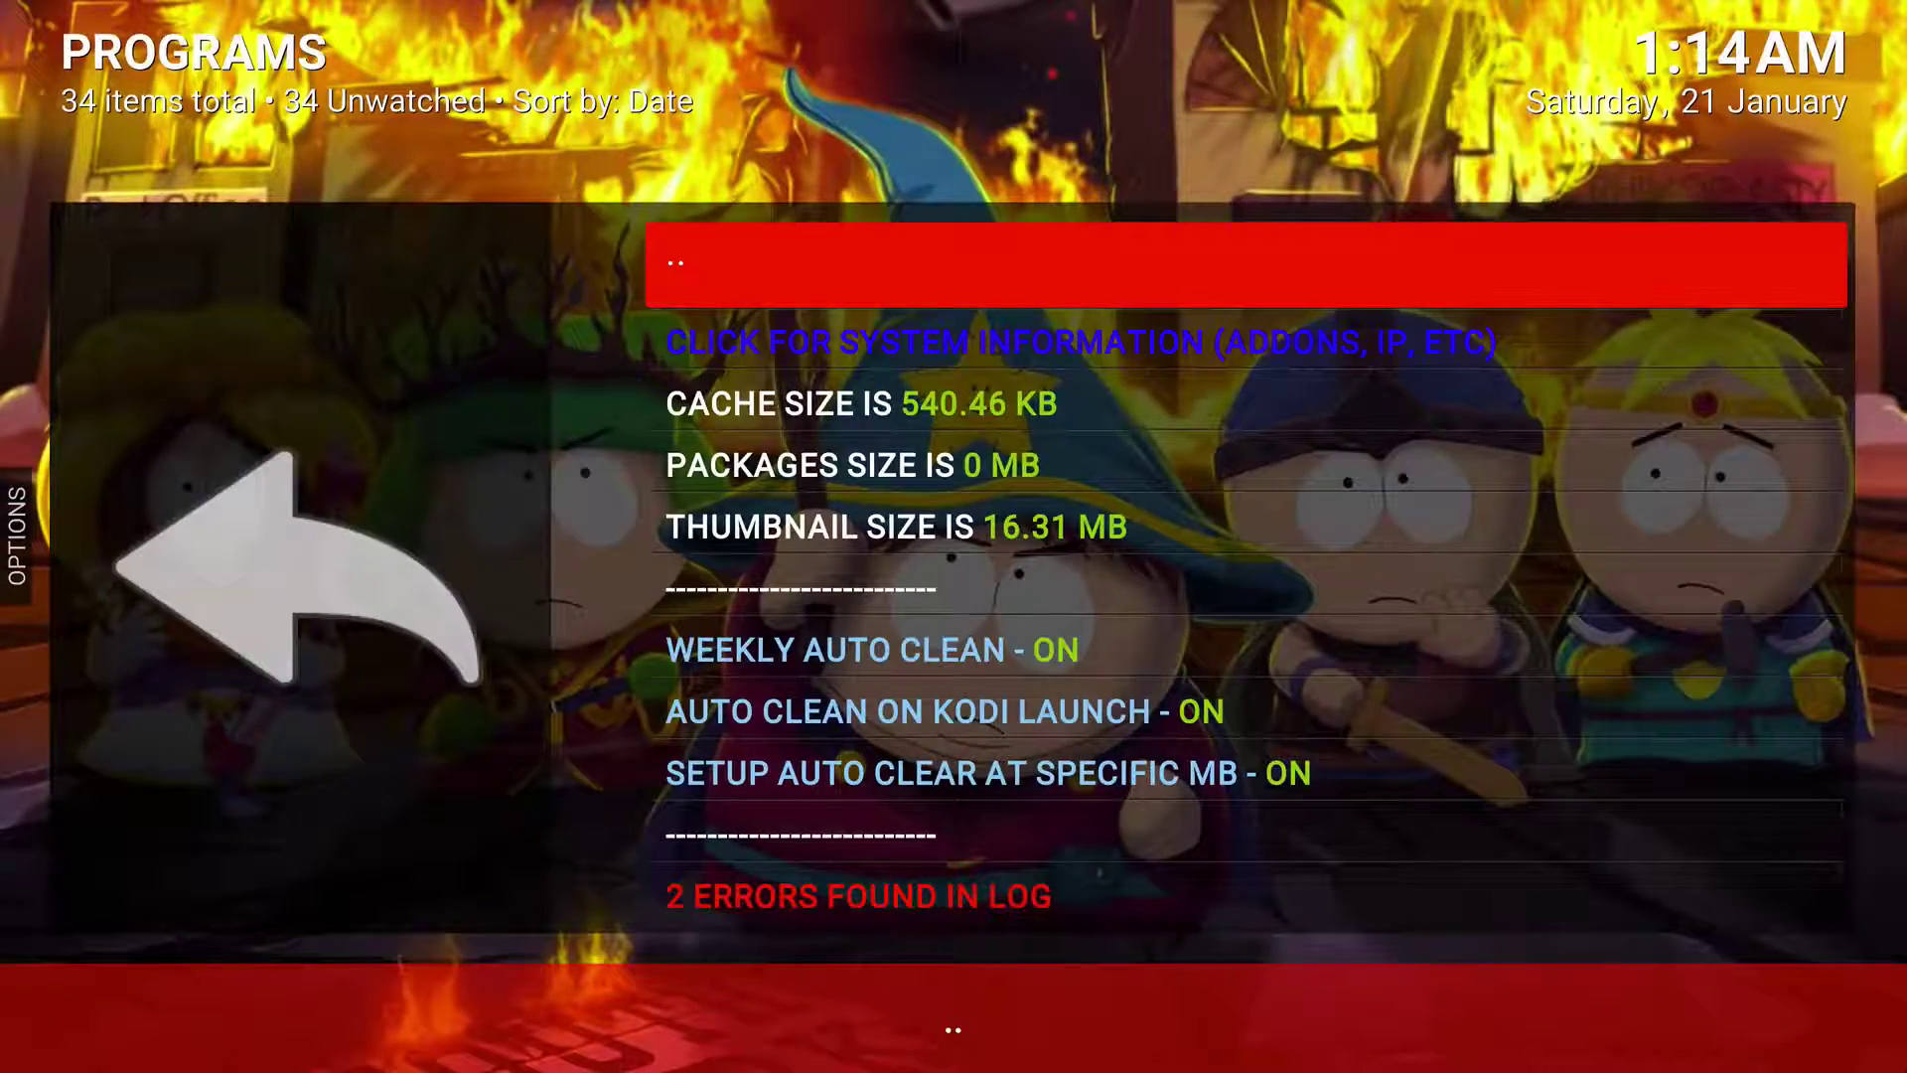
pyautogui.press('BackSpace')
pyautogui.press('BackSpace')
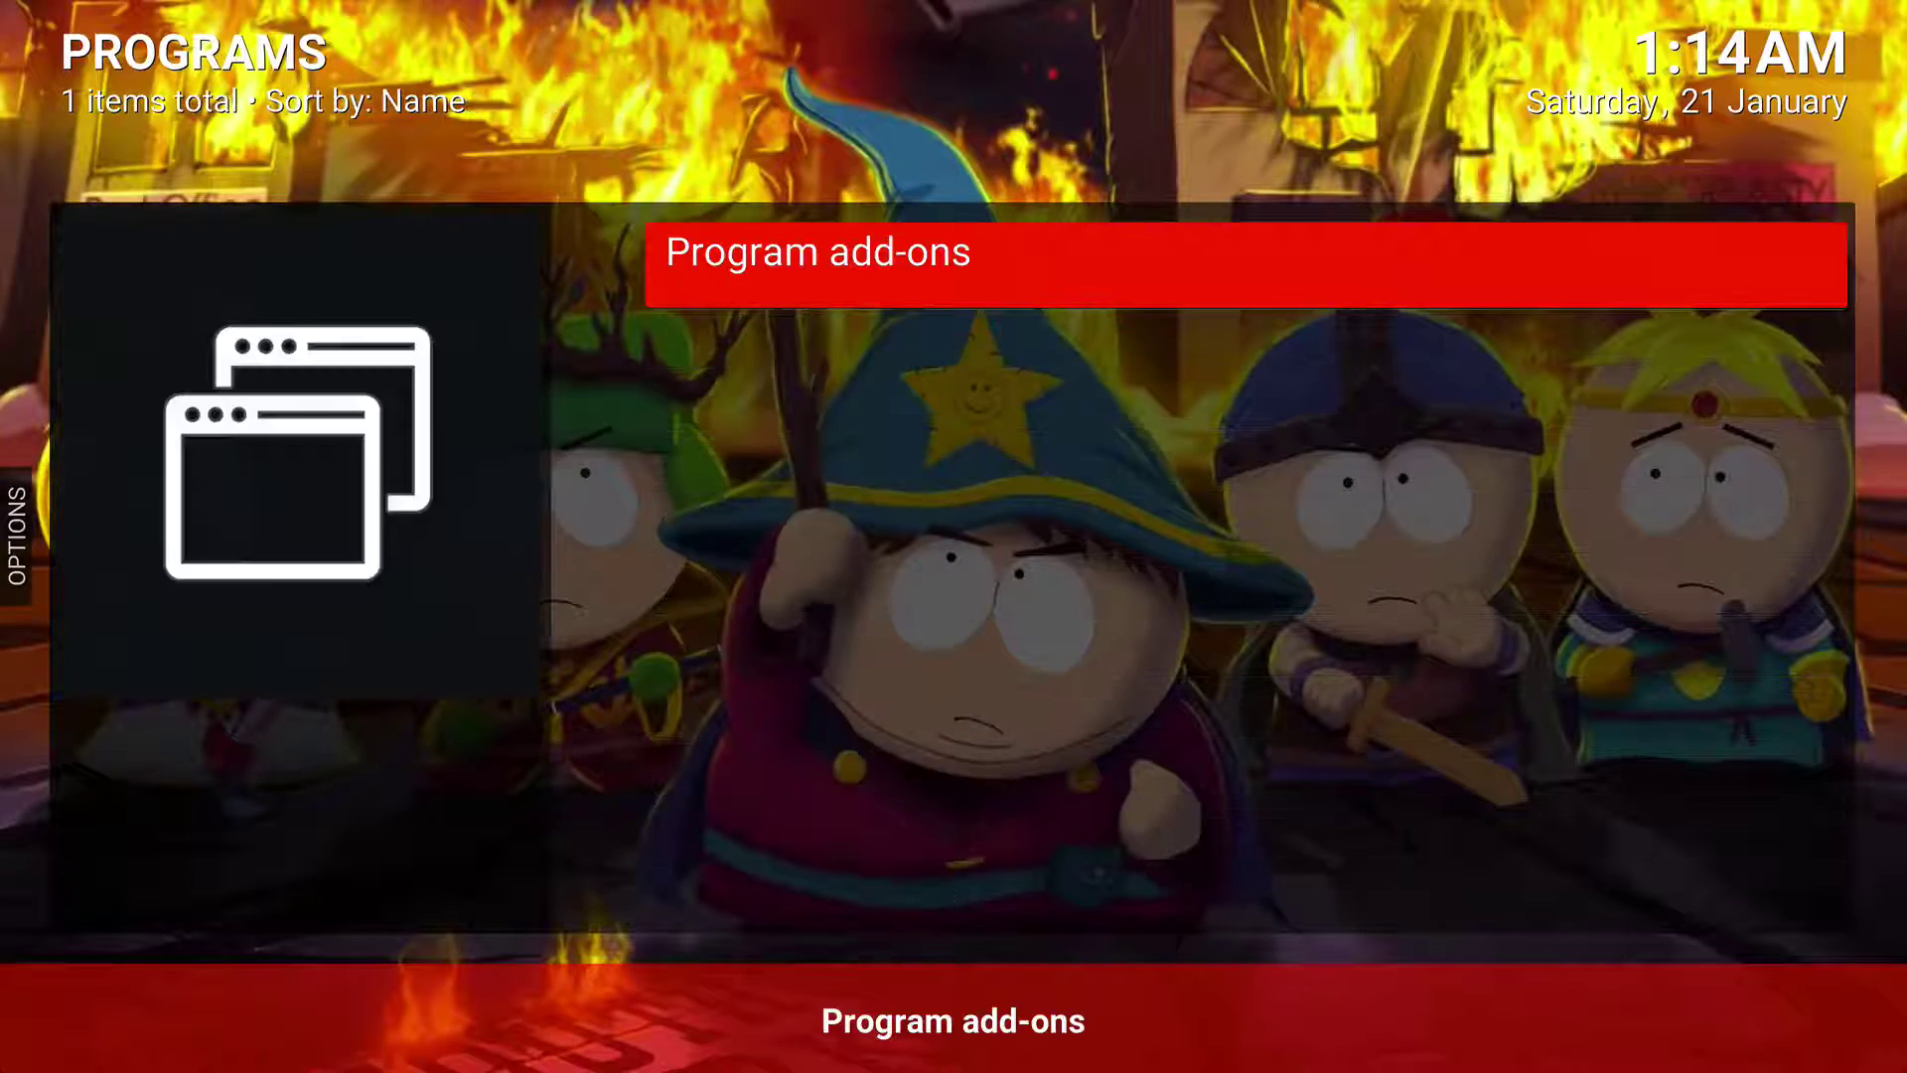
# Open the ECHO Wizard add-on from the Program add-ons list
pyautogui.press('Return')
pyautogui.press('Down')
pyautogui.press('Down')
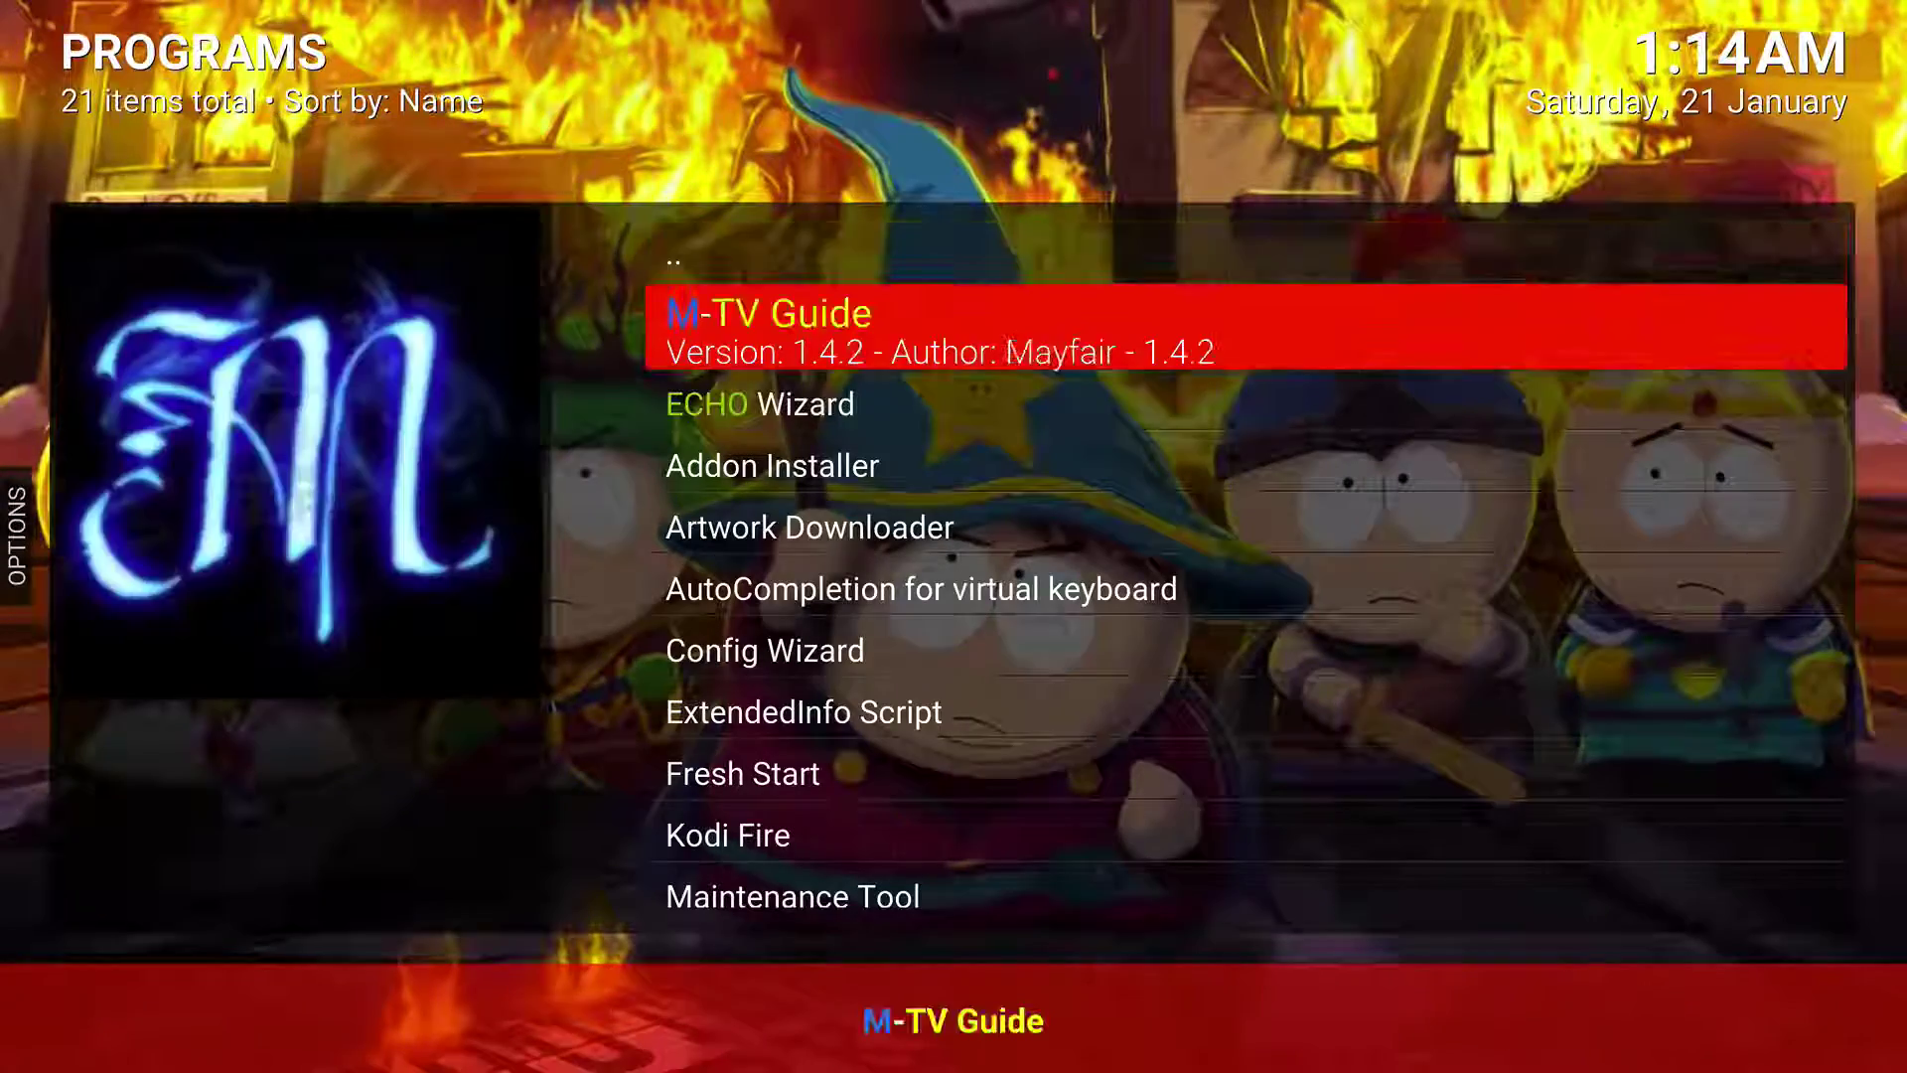
pyautogui.press('Return')
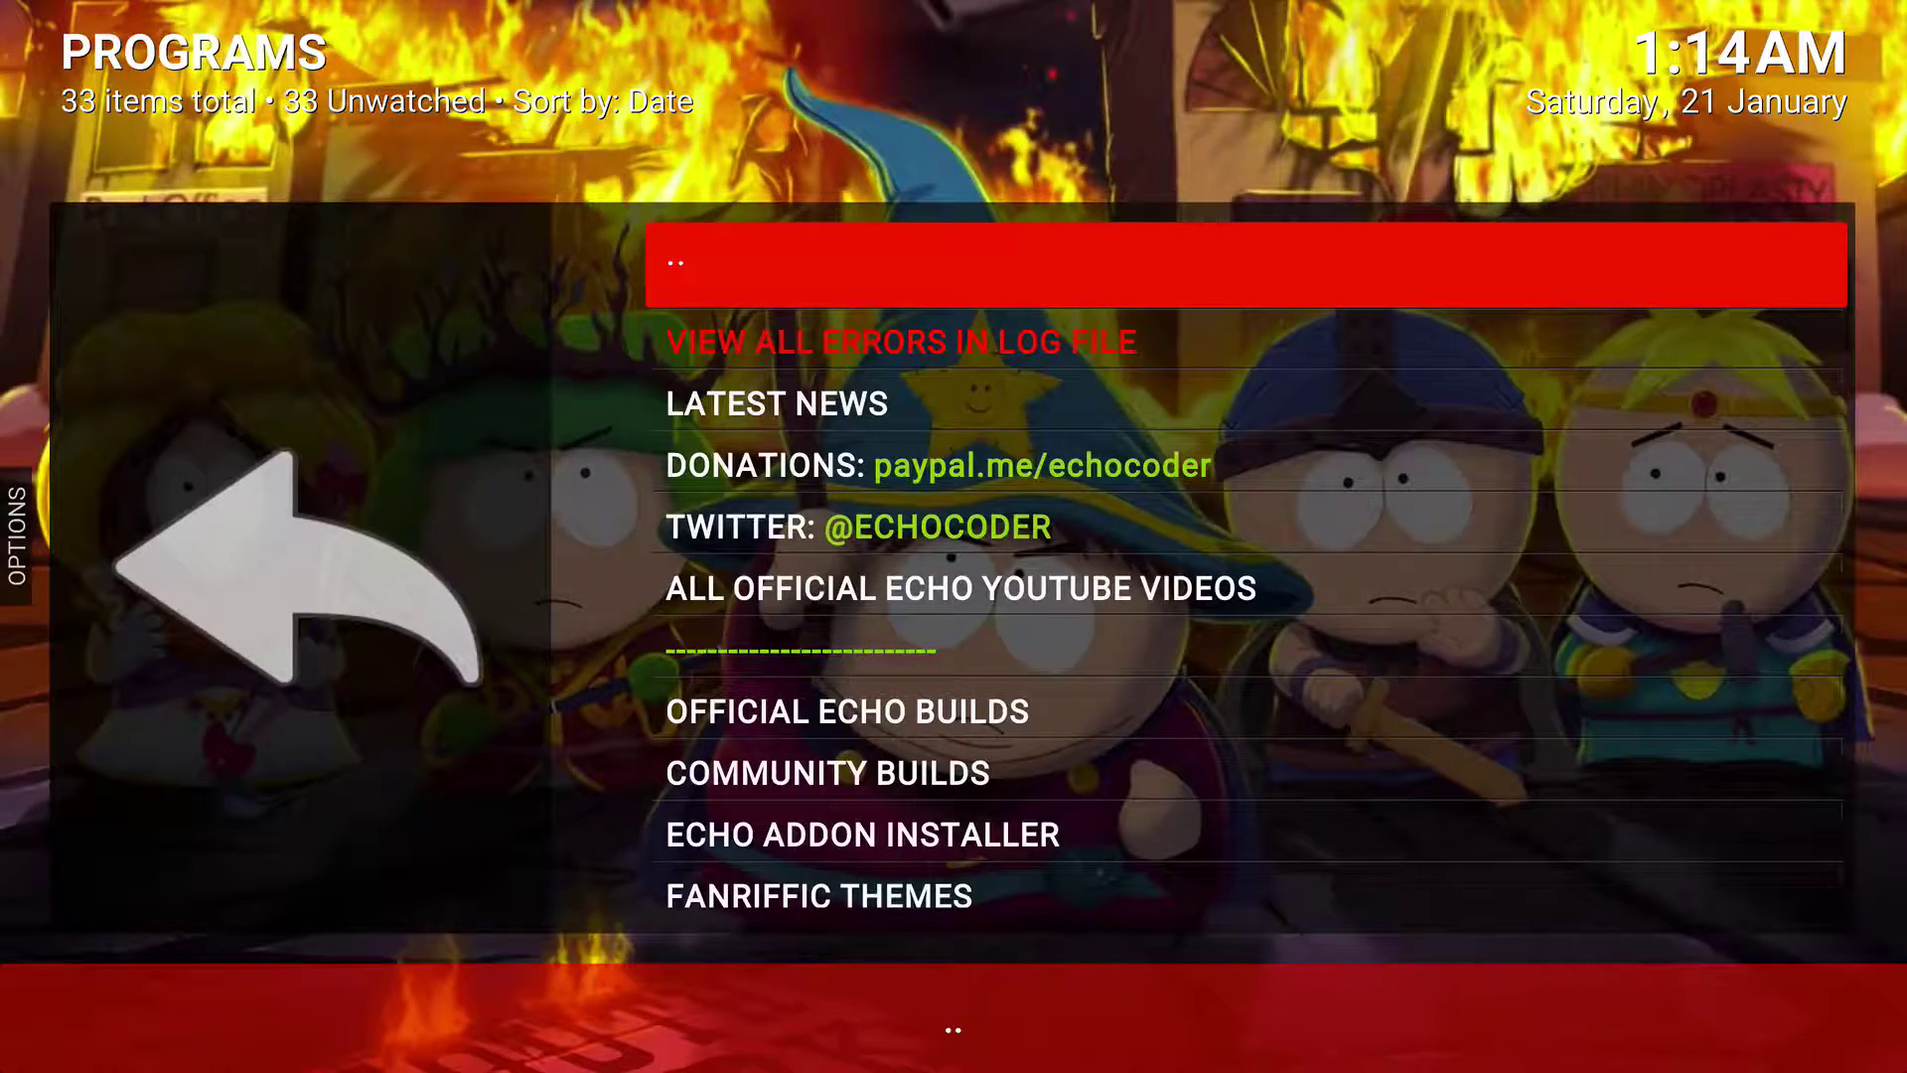
# Open MAINTENANCE TOOLS from the ECHO Wizard menu
pyautogui.press('Down')
pyautogui.press('Down')
pyautogui.press('Down')
pyautogui.press('Down')
pyautogui.press('Down')
pyautogui.press('Down')
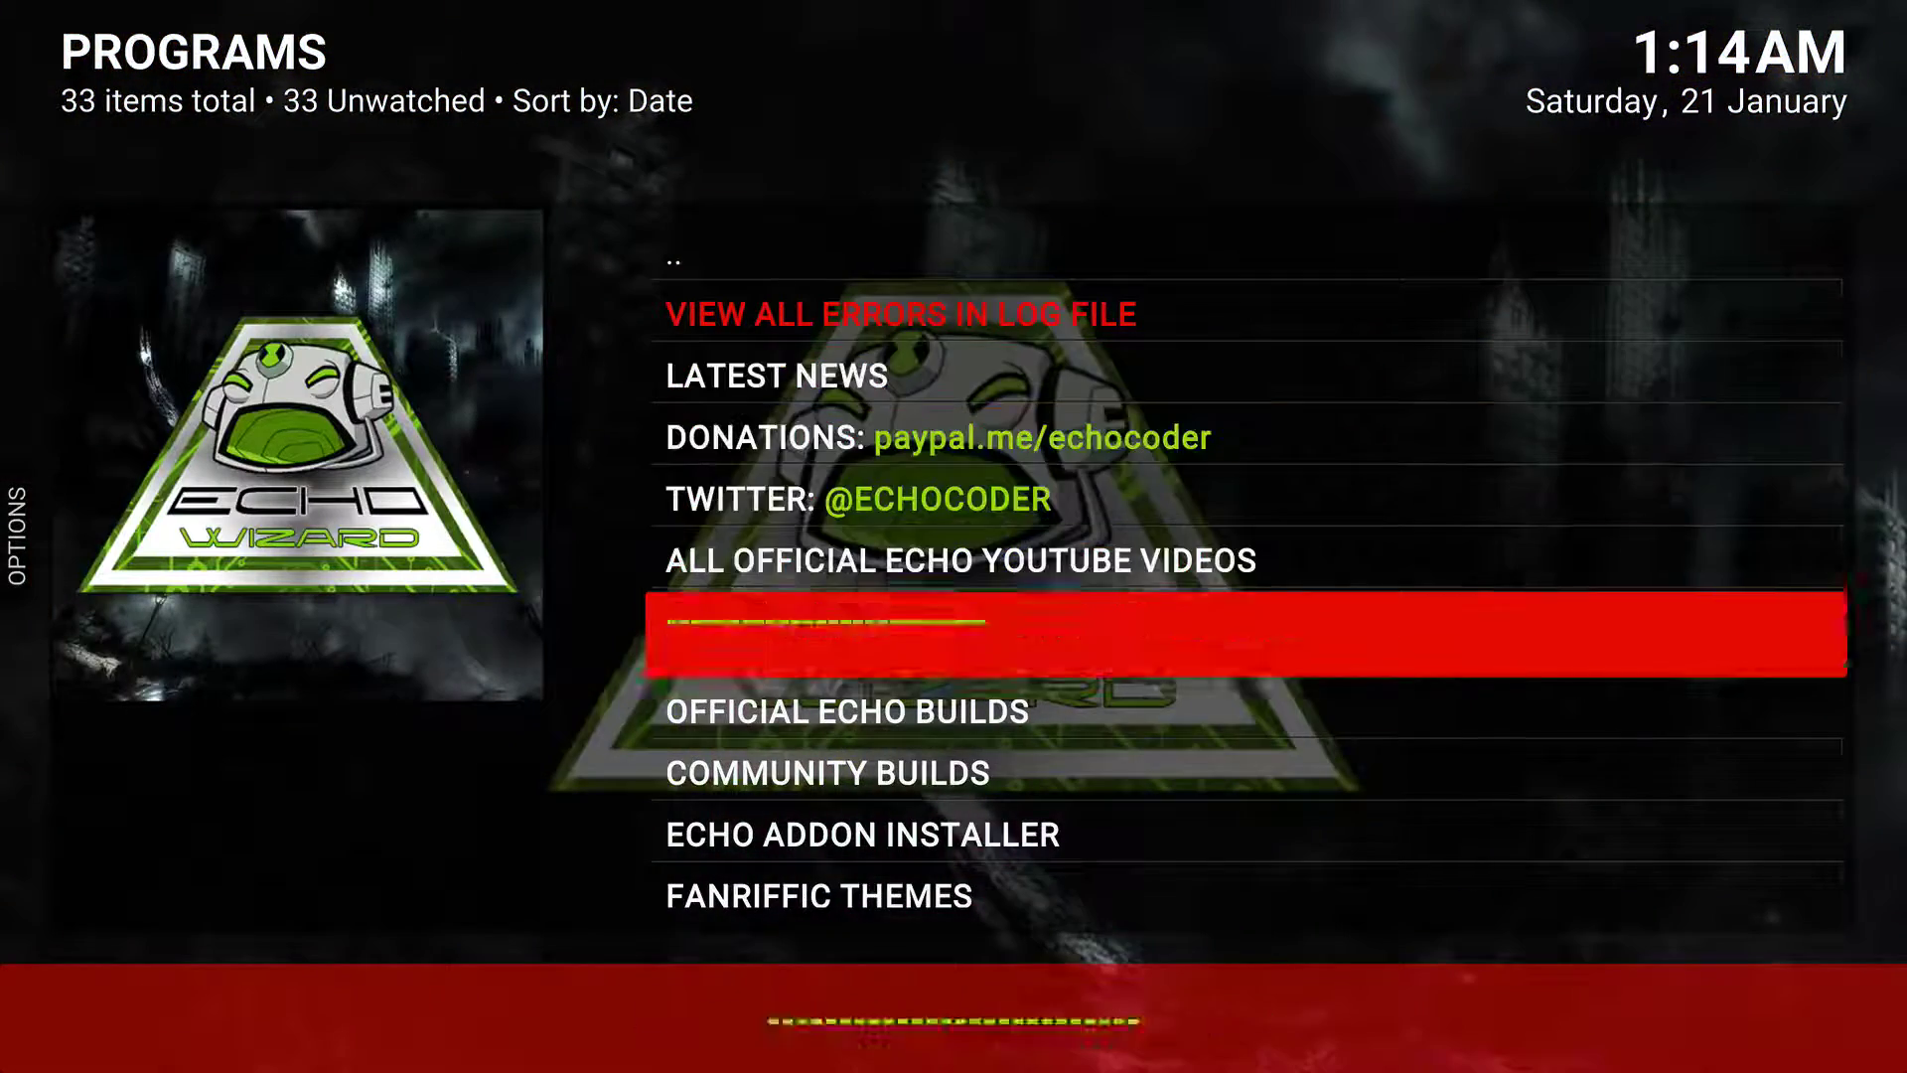
pyautogui.press('Down')
pyautogui.press('Down')
pyautogui.press('Down')
pyautogui.press('Down')
pyautogui.press('Up')
pyautogui.press('Up')
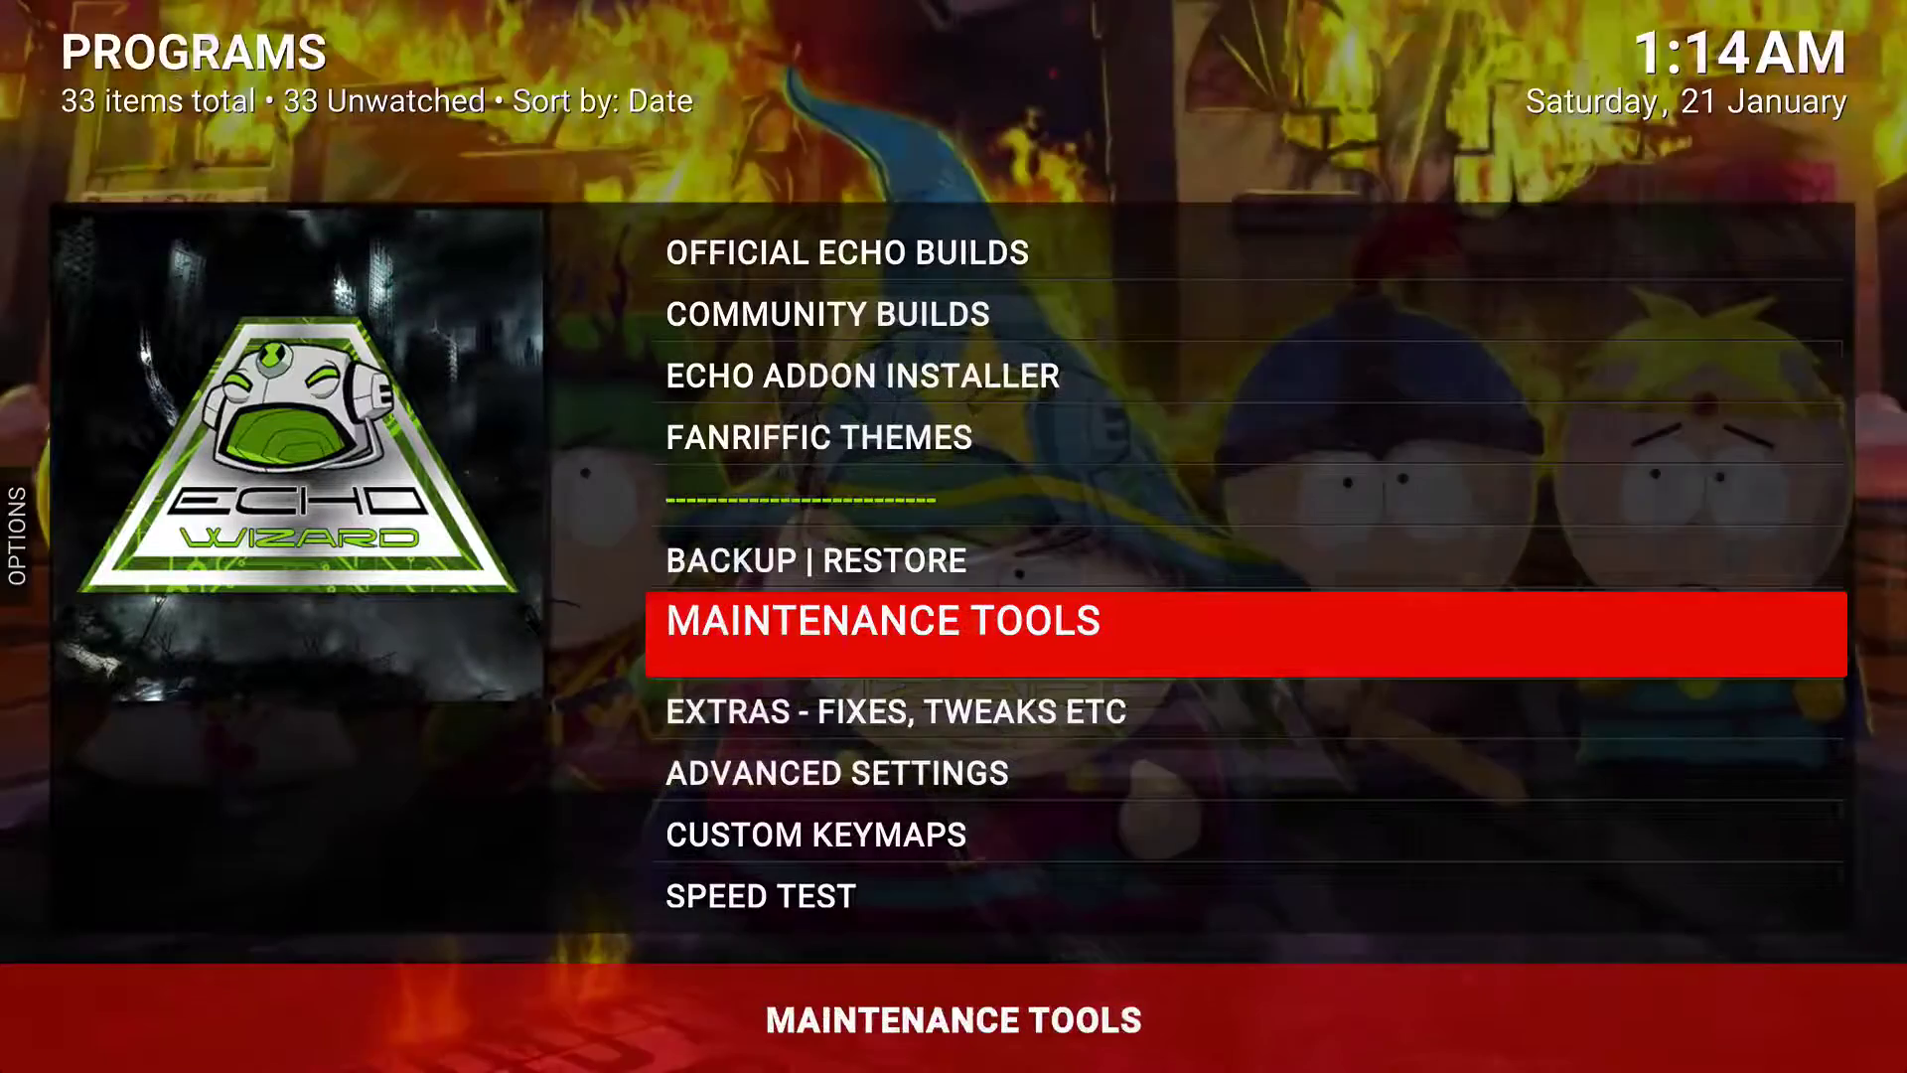
pyautogui.press('Return')
# Move past the packages and auto-clean settings to VIEW ALL 2 ERROR IN LOG FILE
pyautogui.press('Down')
pyautogui.press('Down')
pyautogui.press('Down')
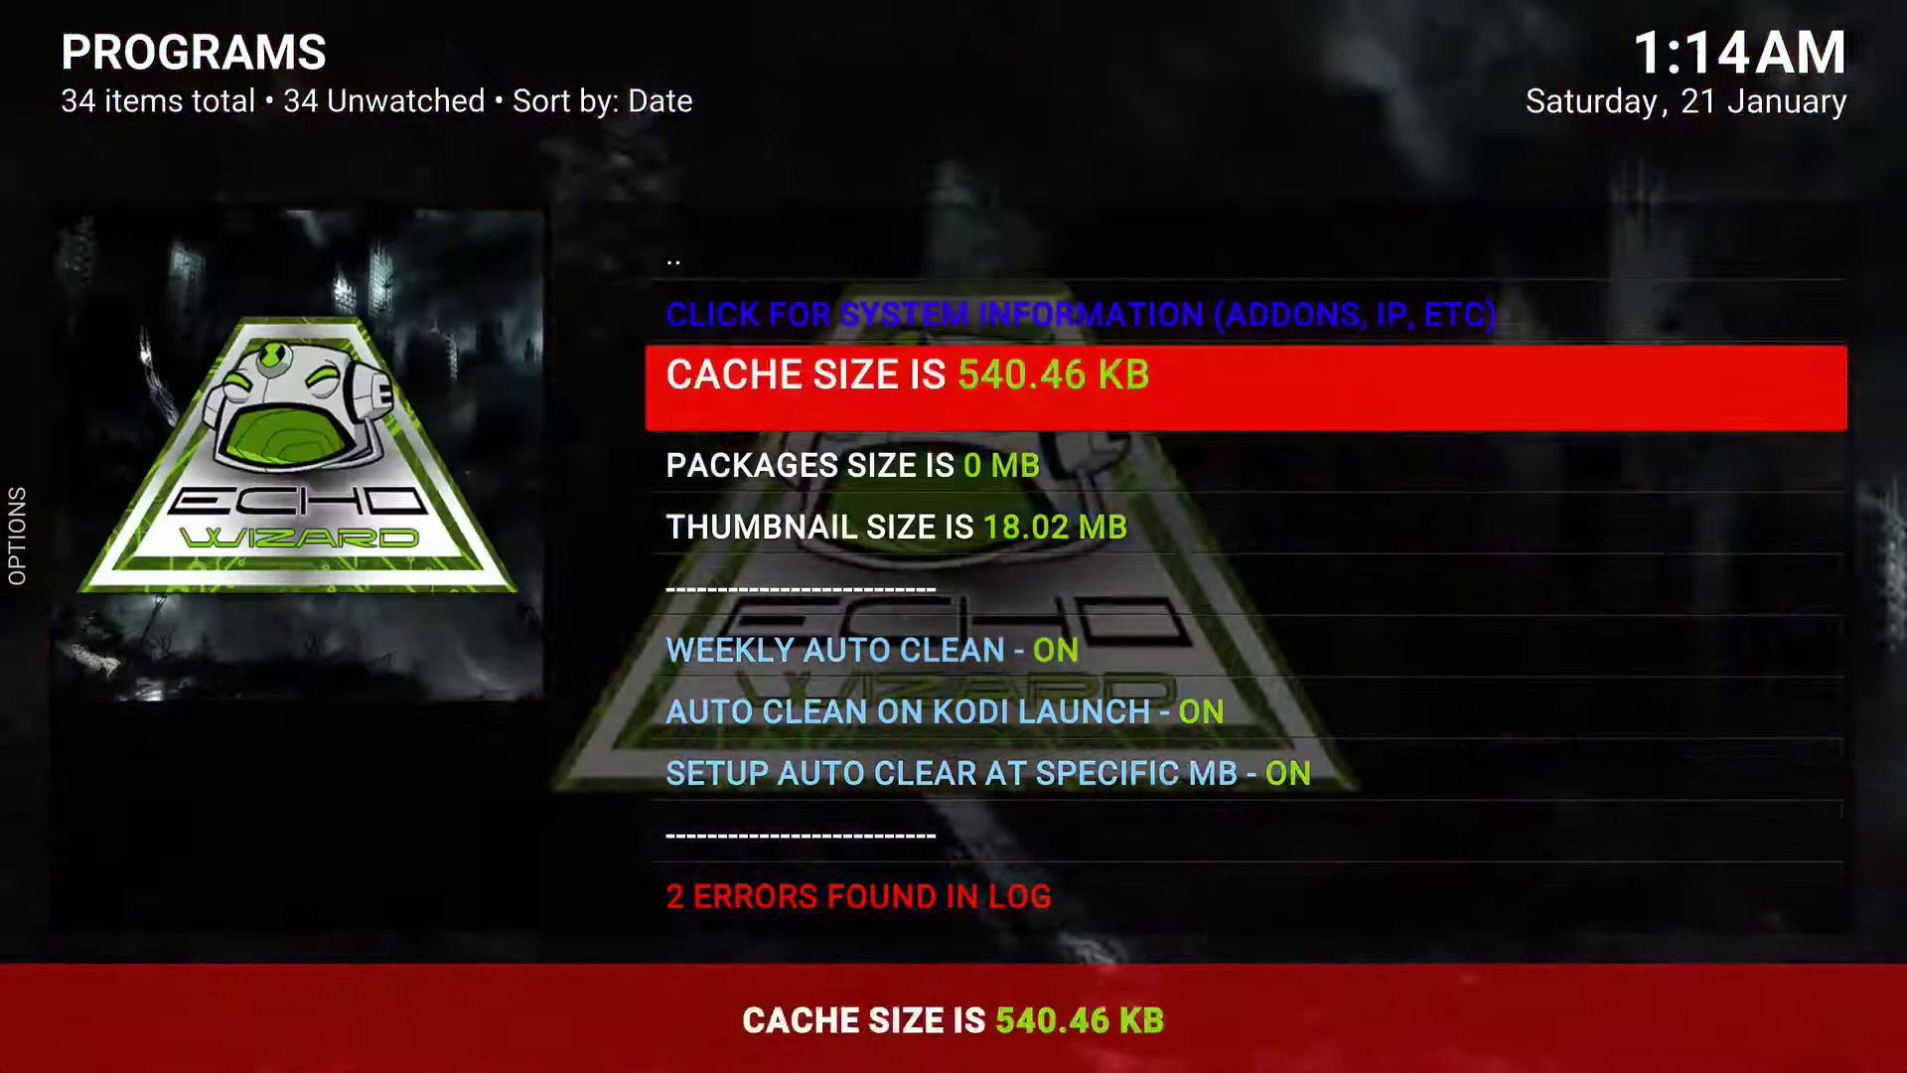
pyautogui.press('Down')
pyautogui.press('Down')
pyautogui.press('Down')
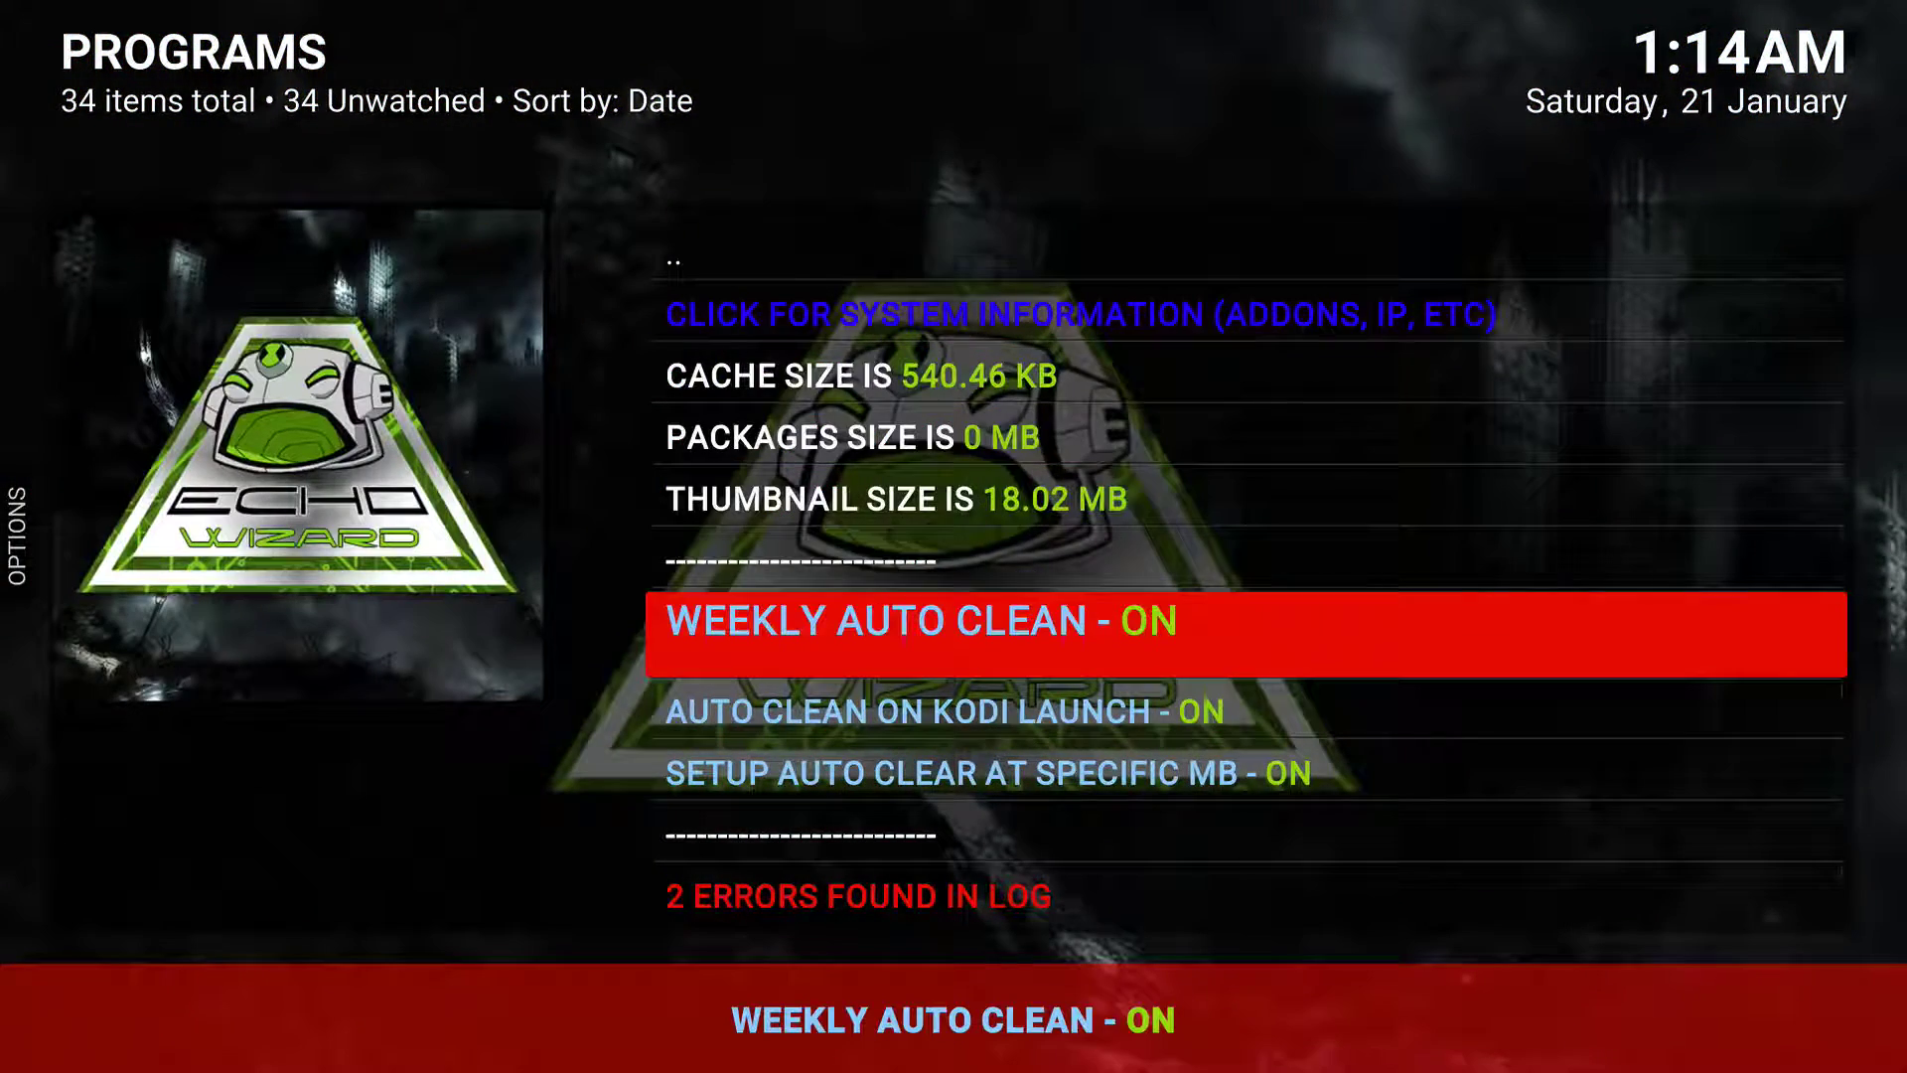
pyautogui.press('Down')
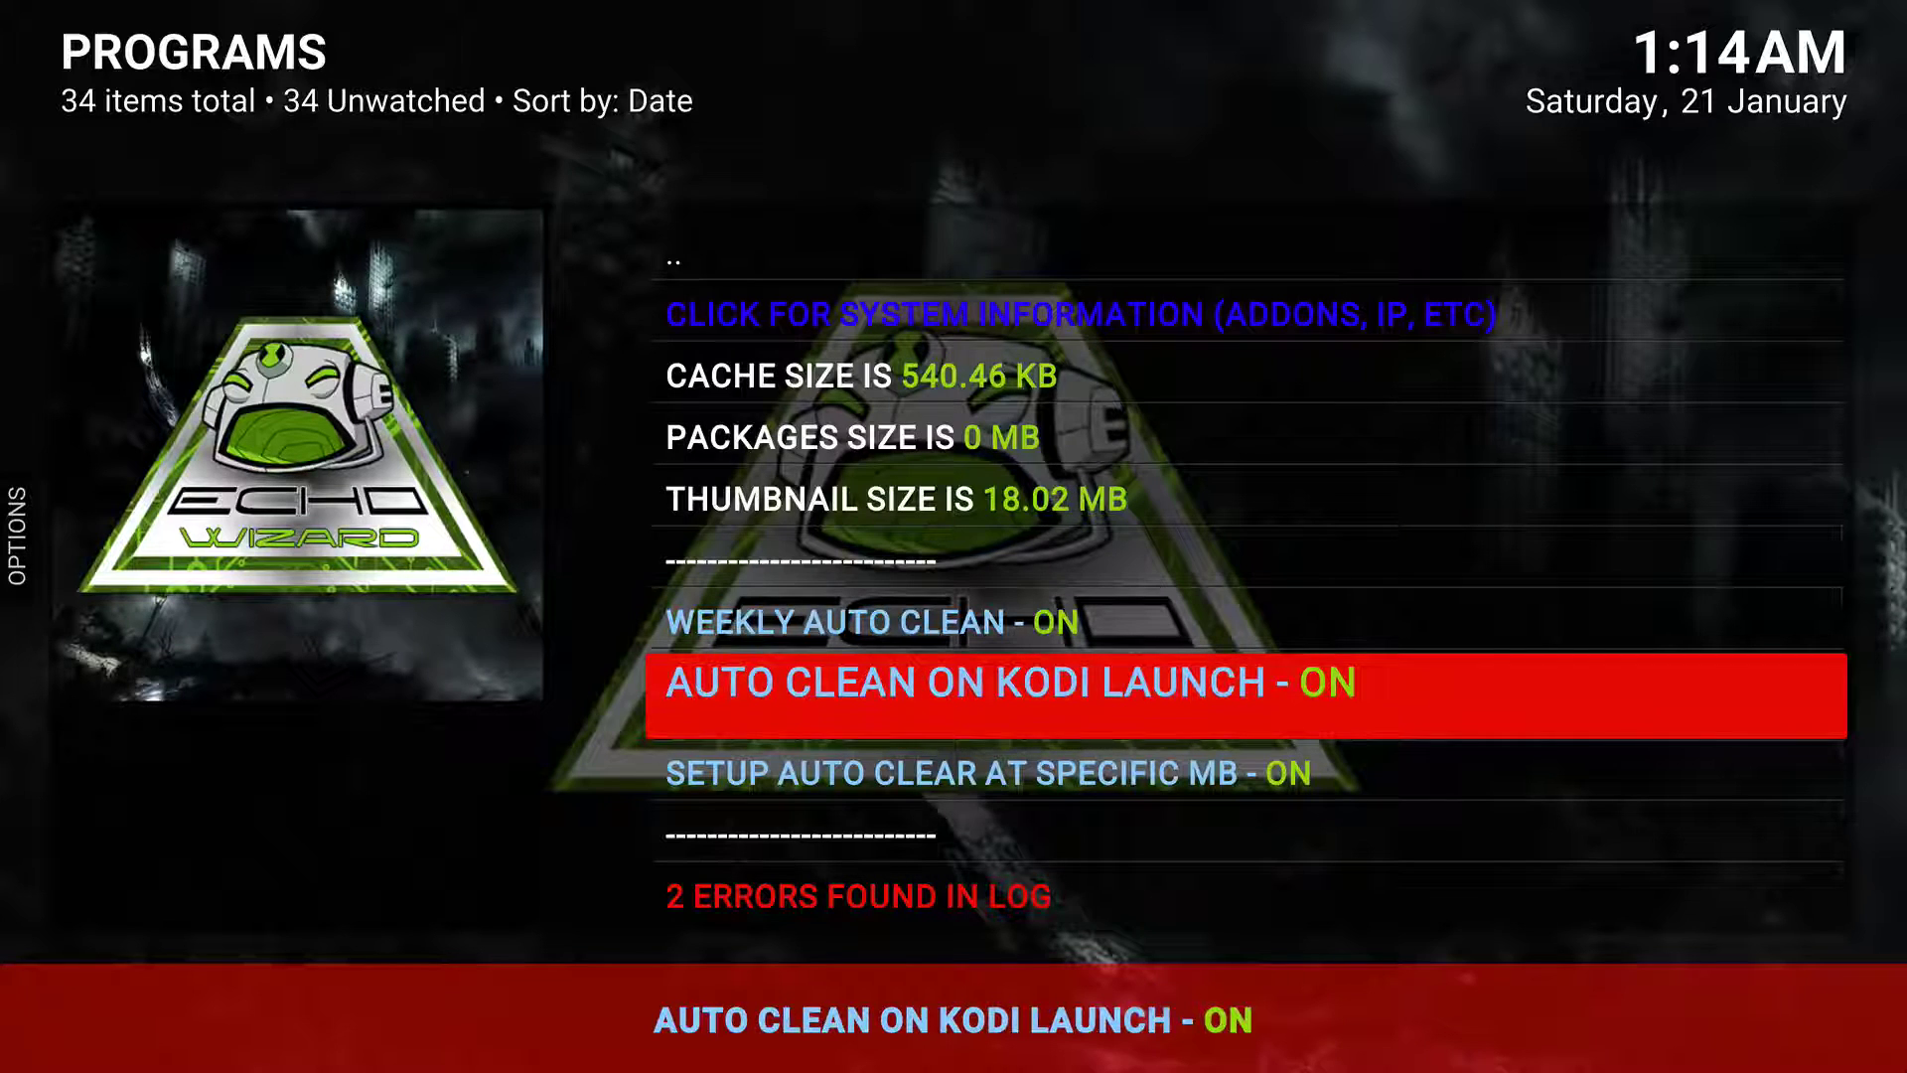
pyautogui.press('Down')
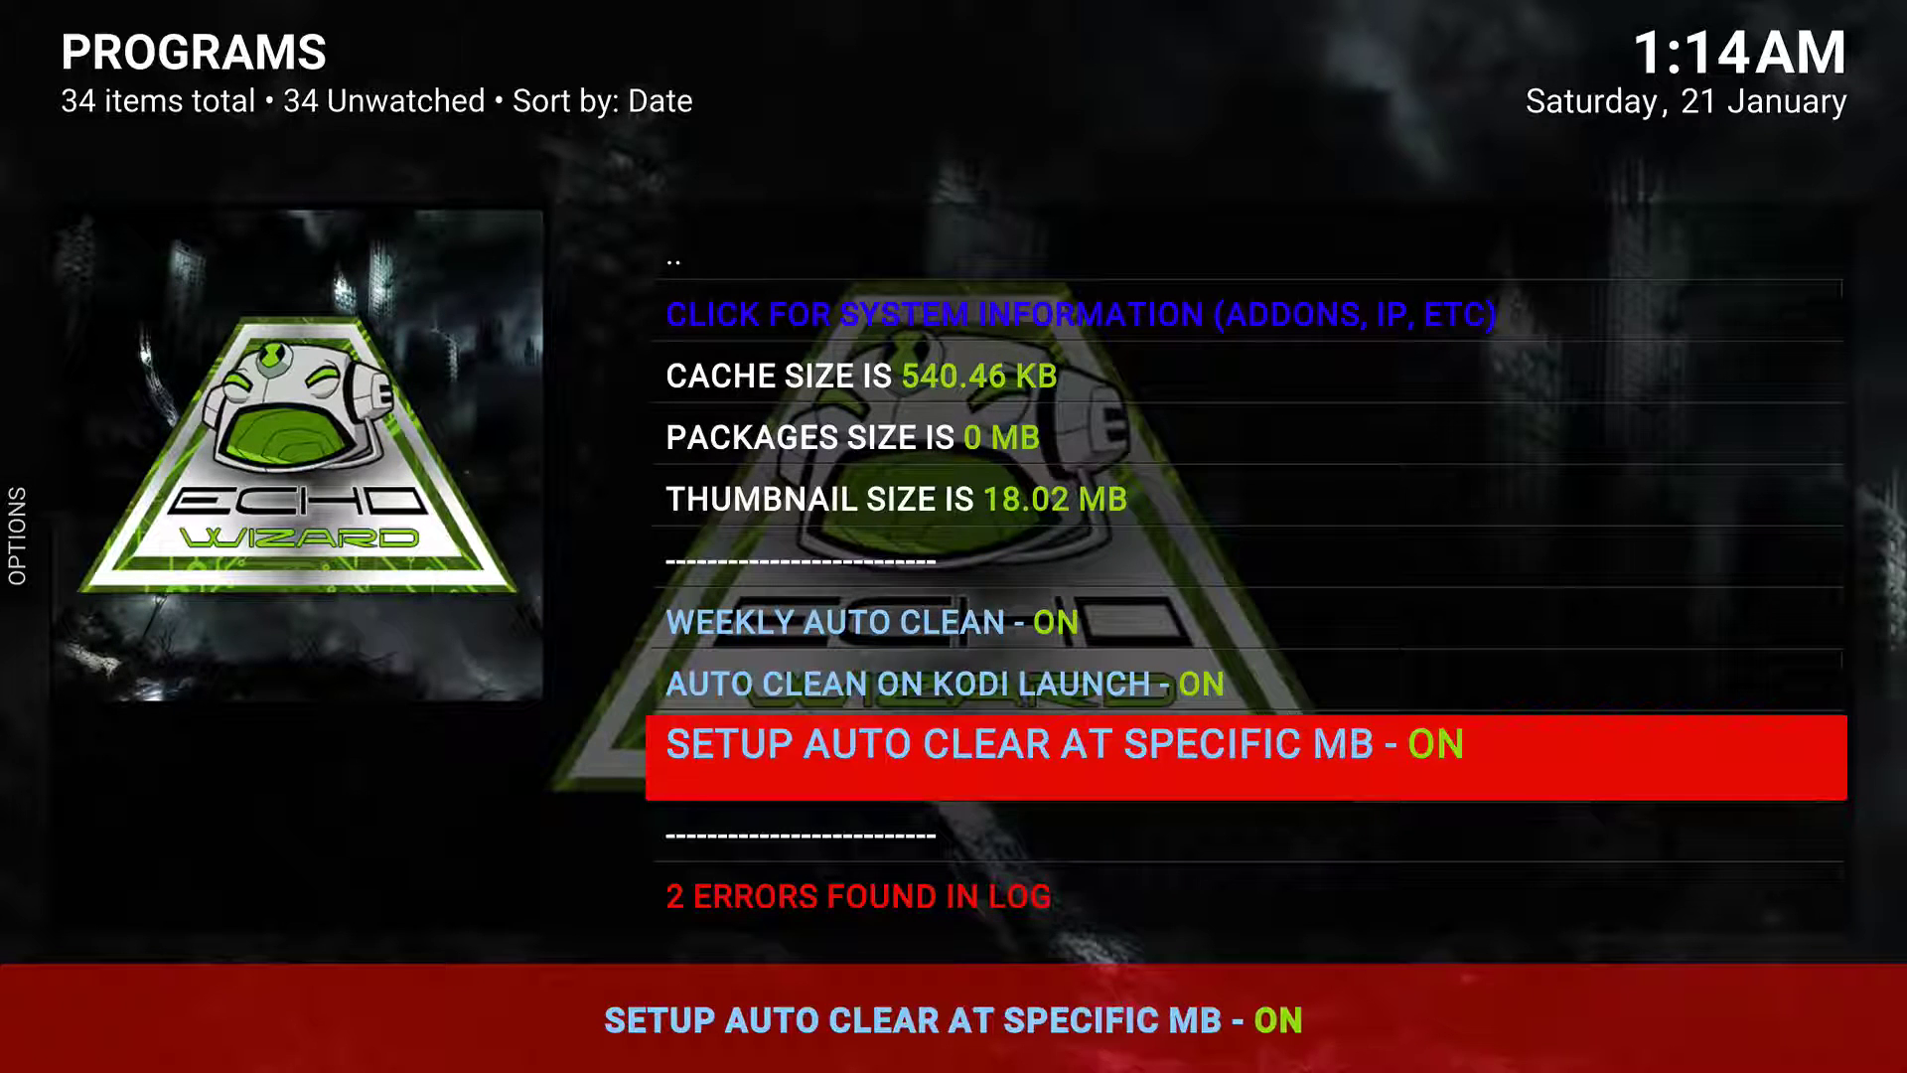
pyautogui.press('Down')
pyautogui.press('Down')
pyautogui.press('Down')
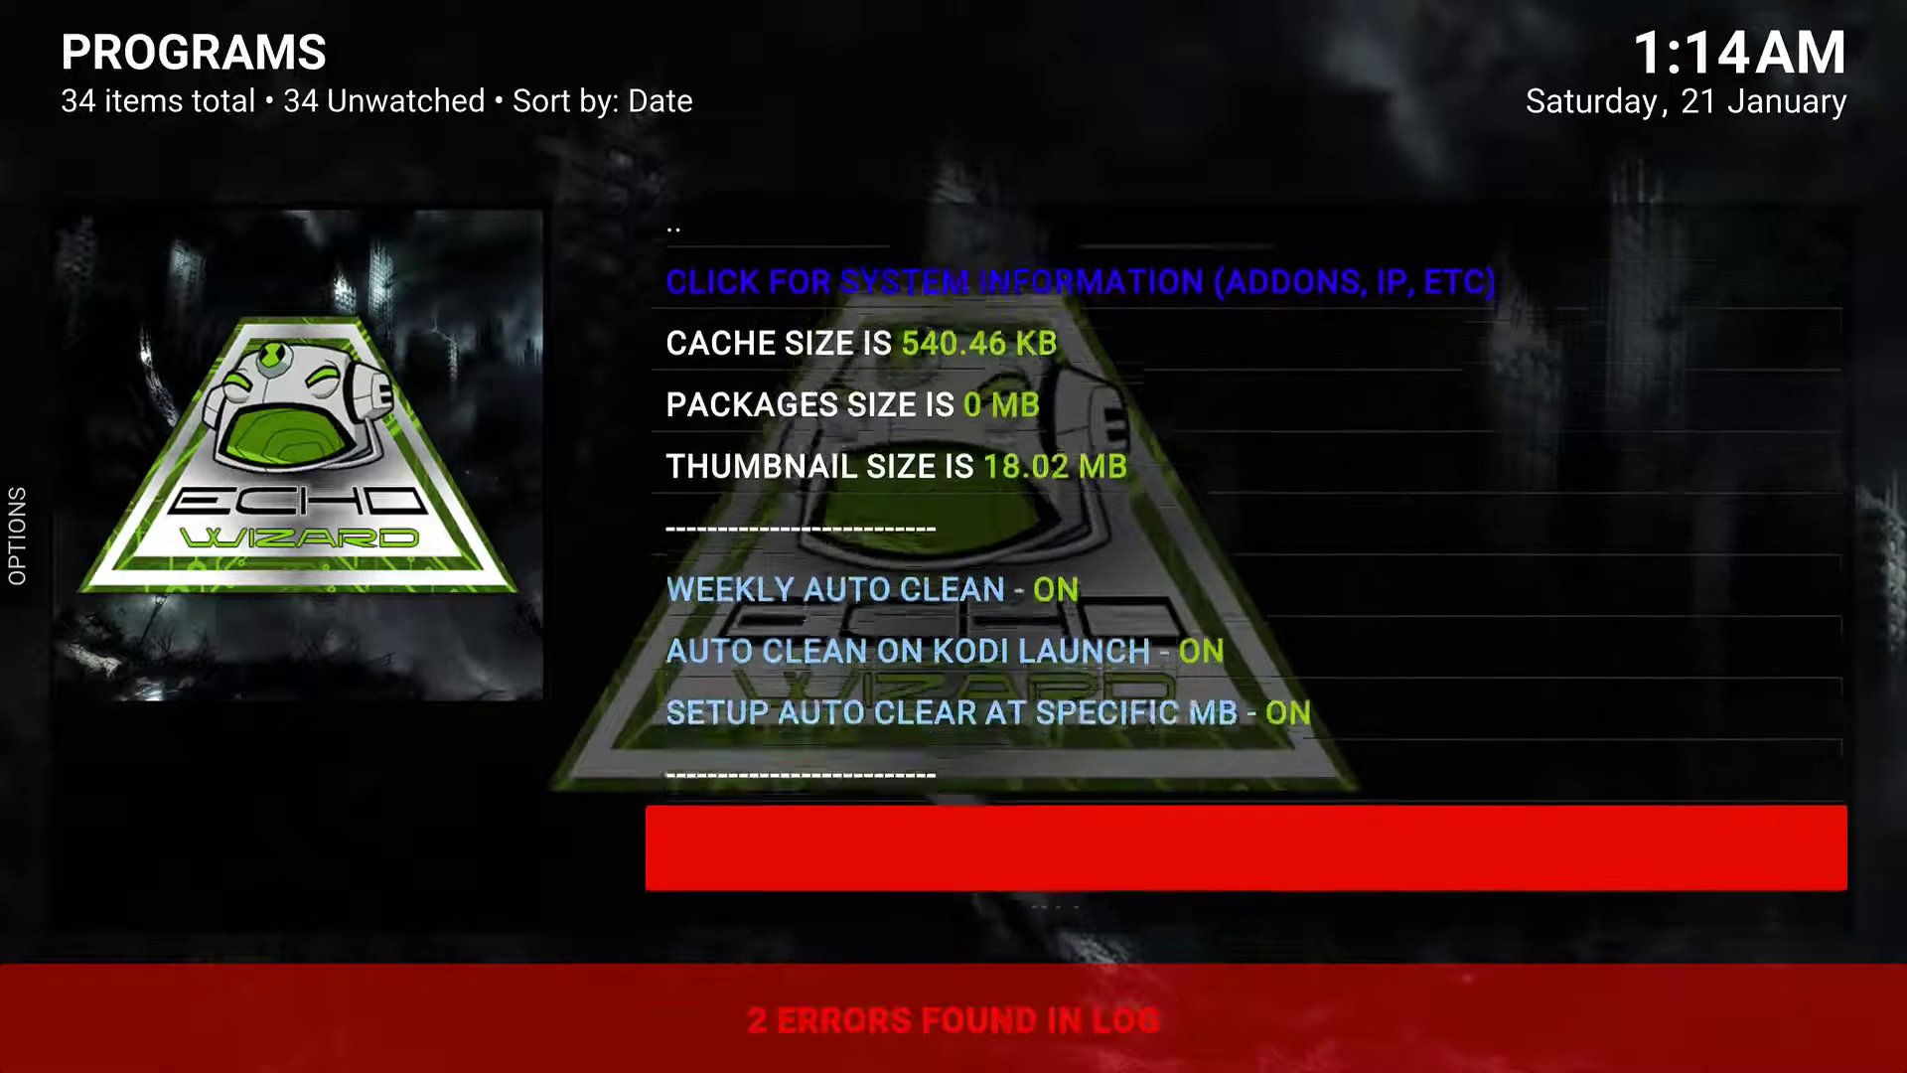
pyautogui.press('Up')
pyautogui.press('Down')
pyautogui.press('Down')
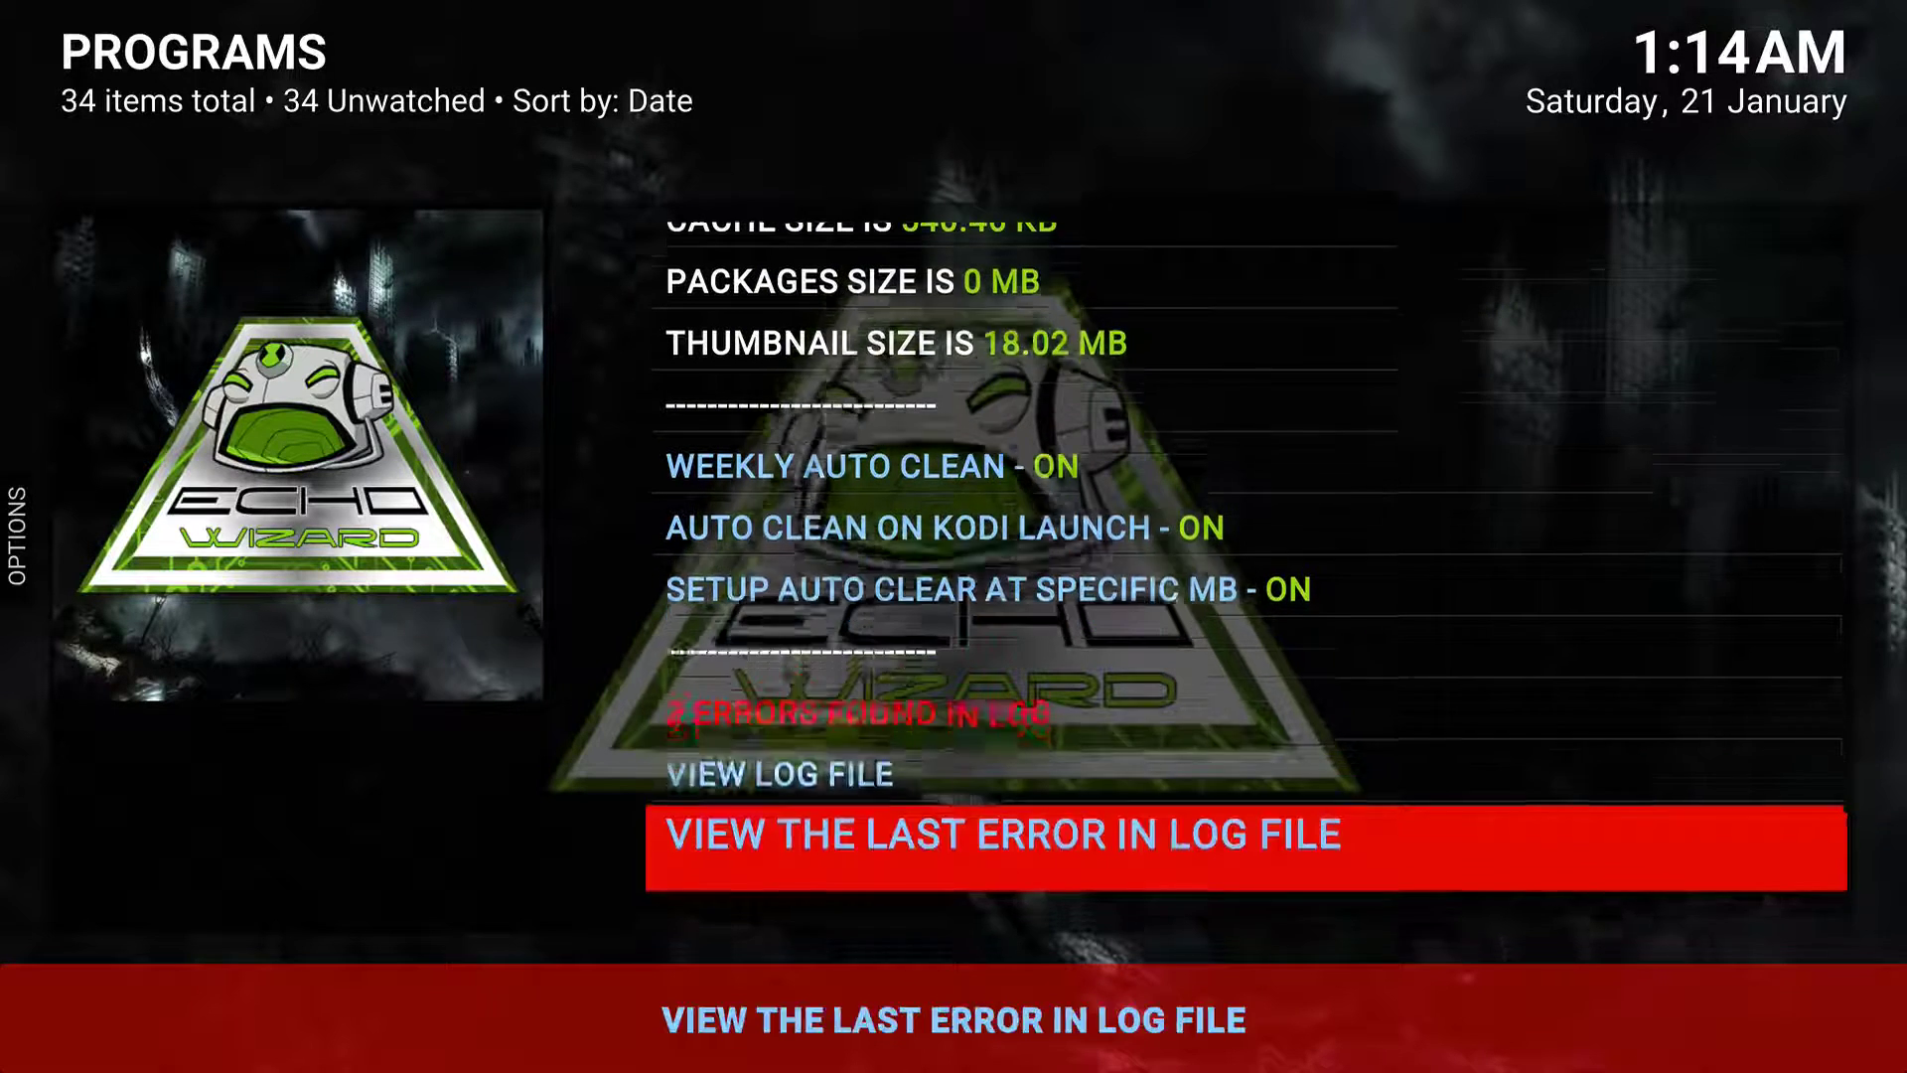
pyautogui.press('Up')
pyautogui.press('Down')
pyautogui.press('Down')
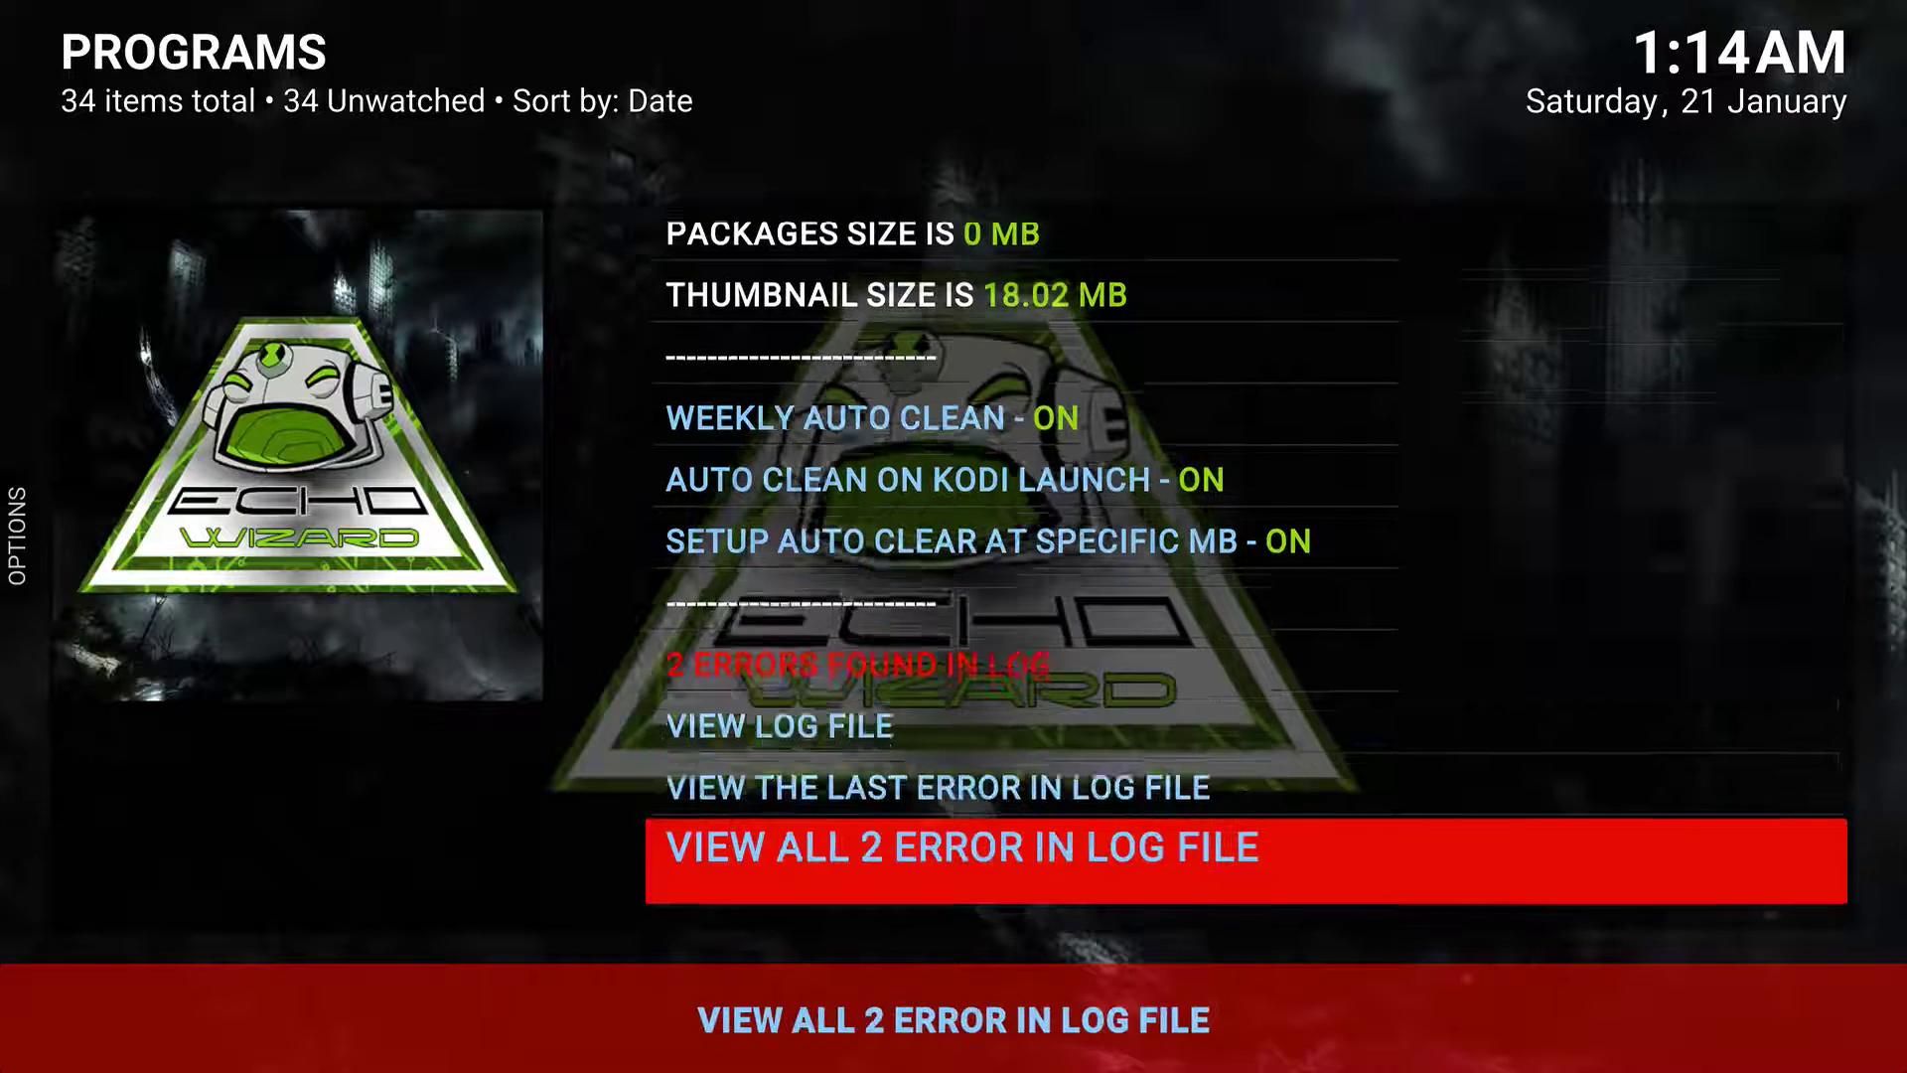
# Check VIEW ALL 2 ERROR and 2 ERRORS FOUND IN LOG, dismissing each no-errors message
pyautogui.press('Return')
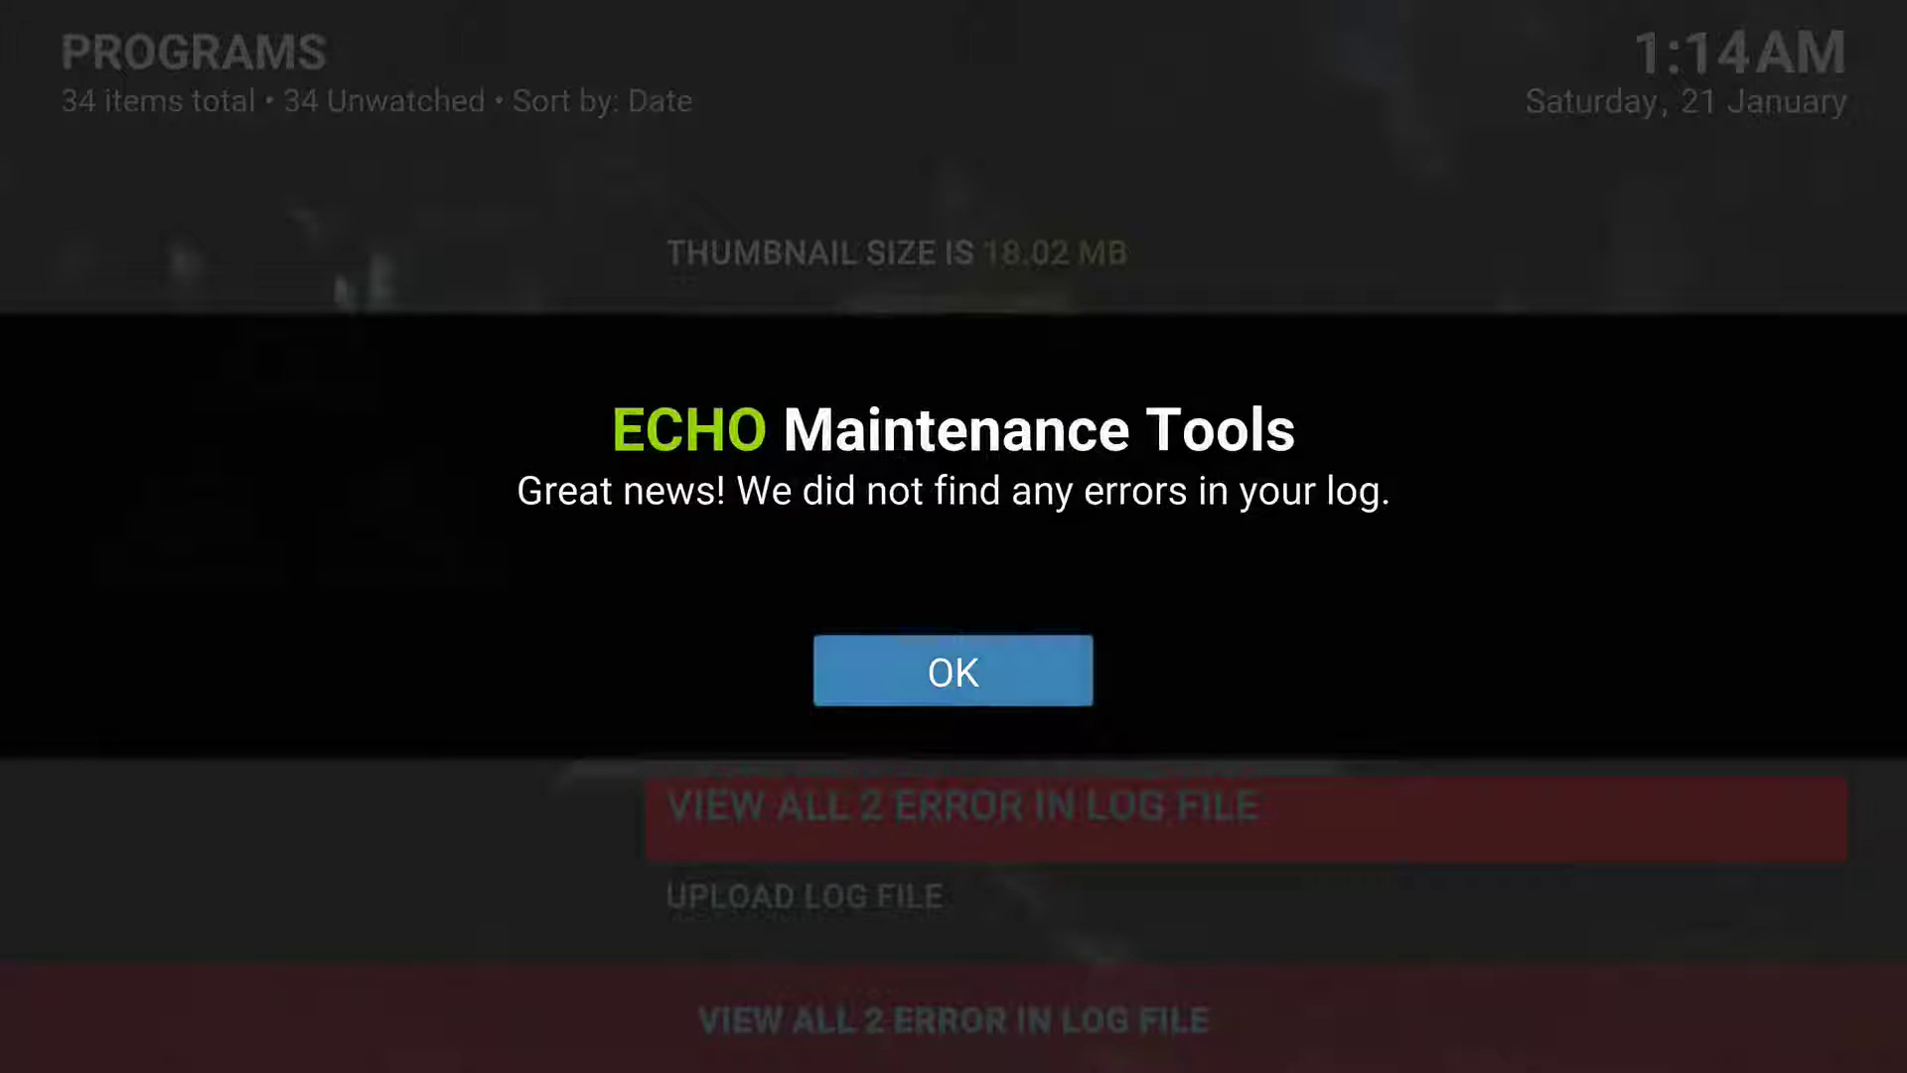
pyautogui.press('Return')
pyautogui.press('Up')
pyautogui.press('Up')
pyautogui.press('Up')
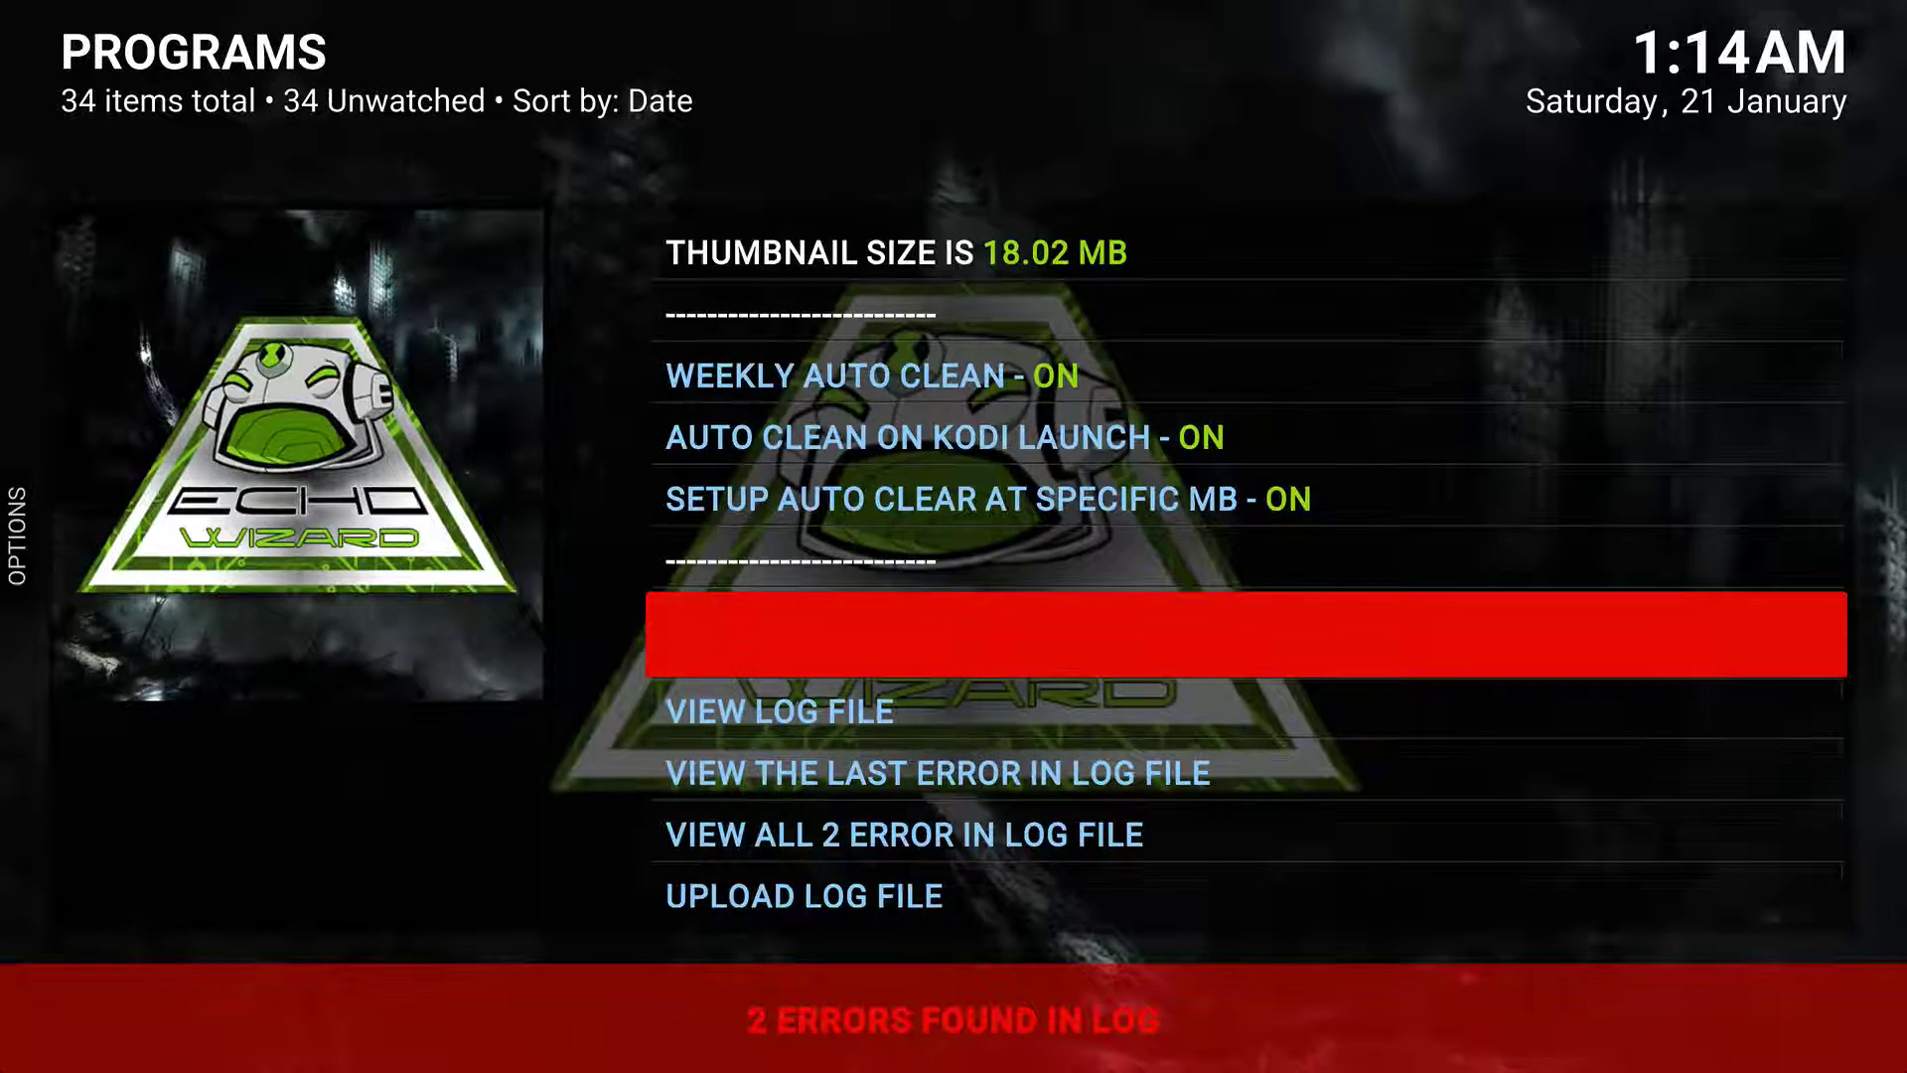
pyautogui.press('Return')
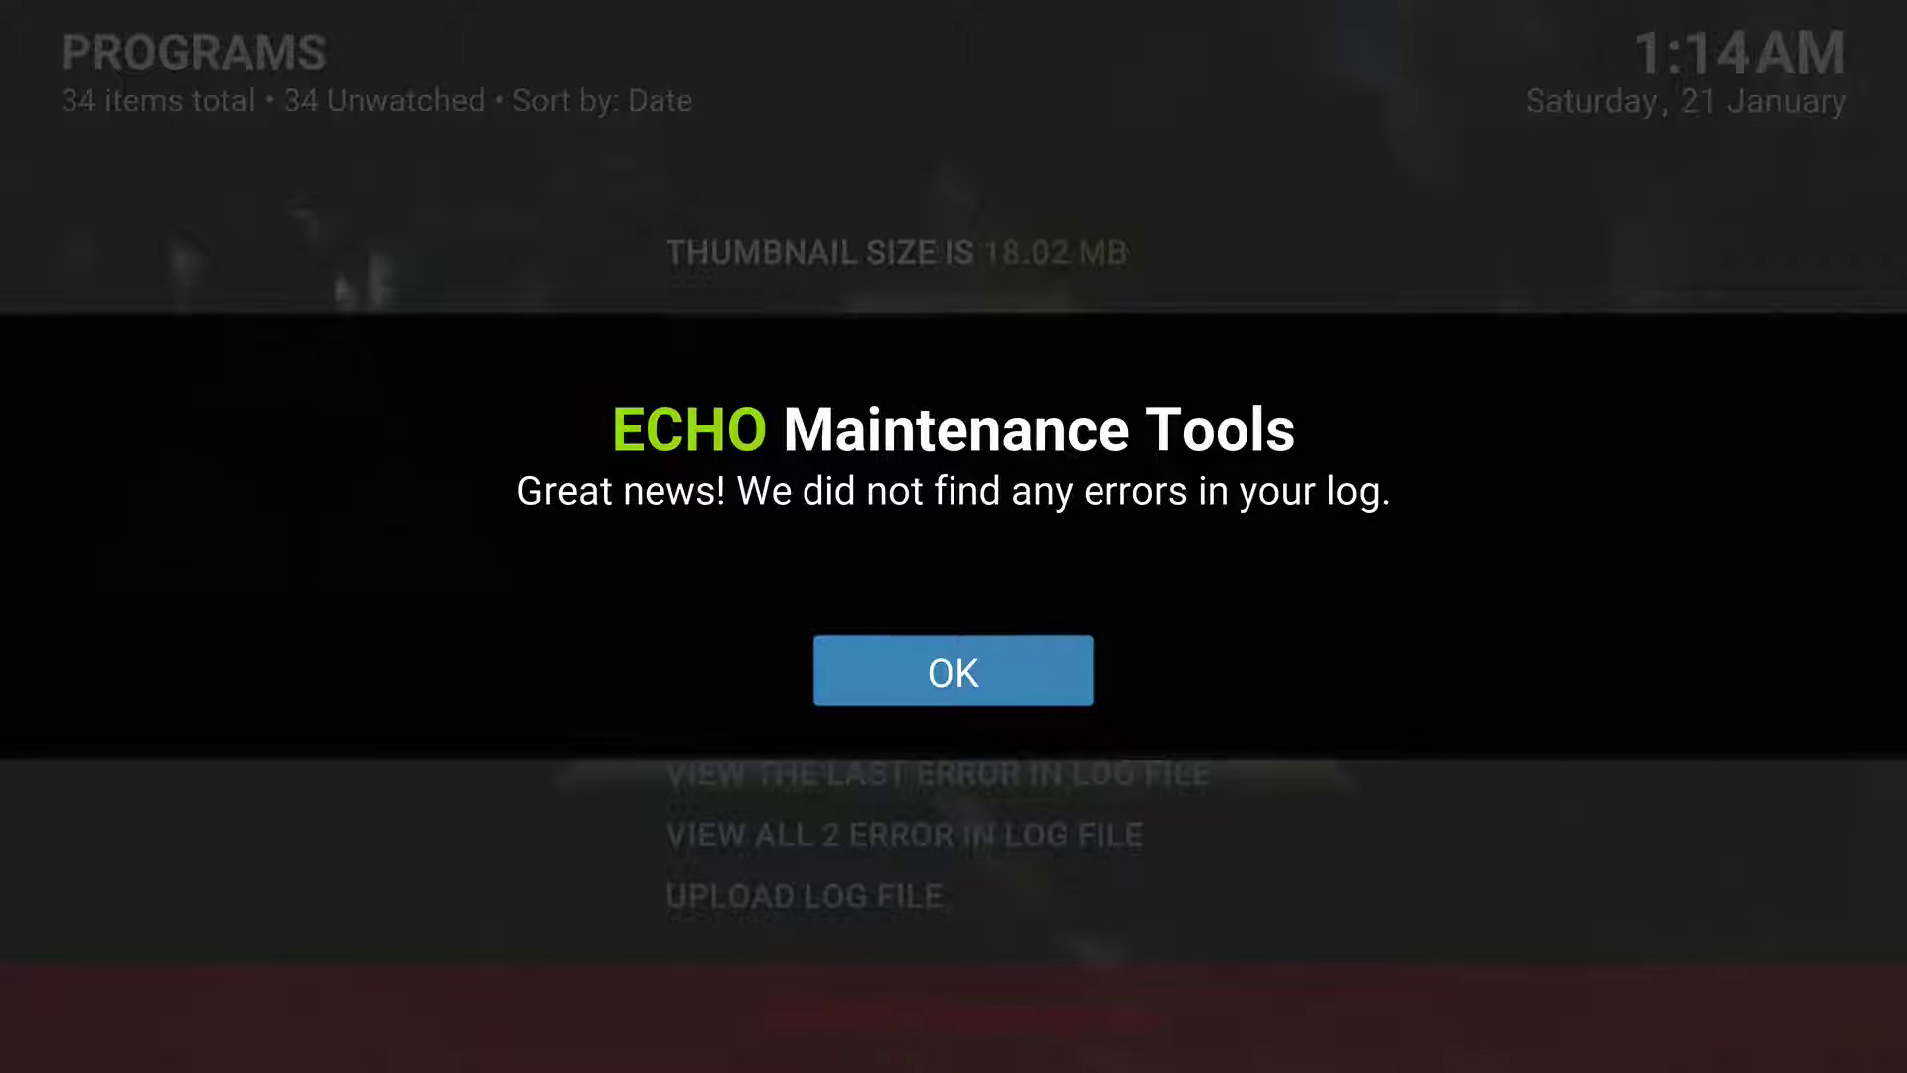
pyautogui.press('Return')
# Select VIEW LOG FILE and highlight the current-log choice
pyautogui.press('Down')
pyautogui.press('Down')
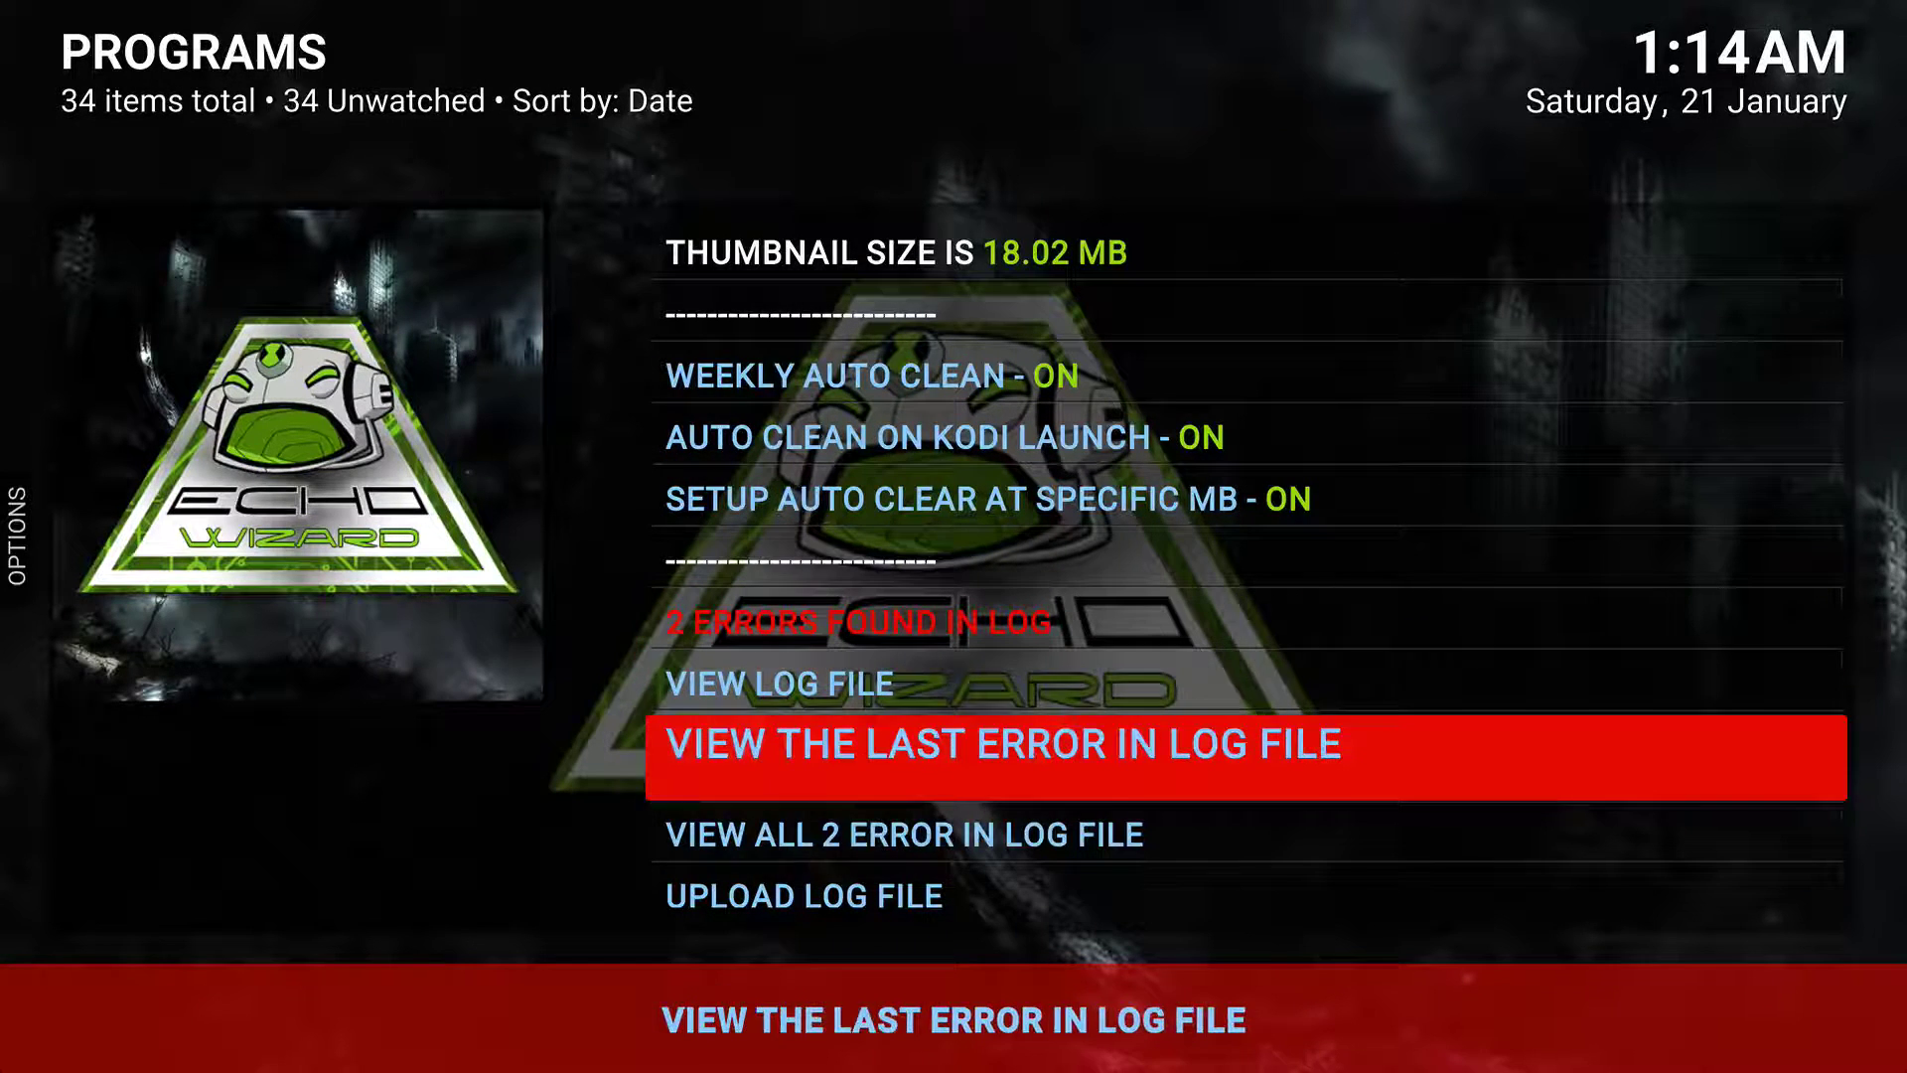
pyautogui.press('Up')
pyautogui.press('Return')
pyautogui.press('Right')
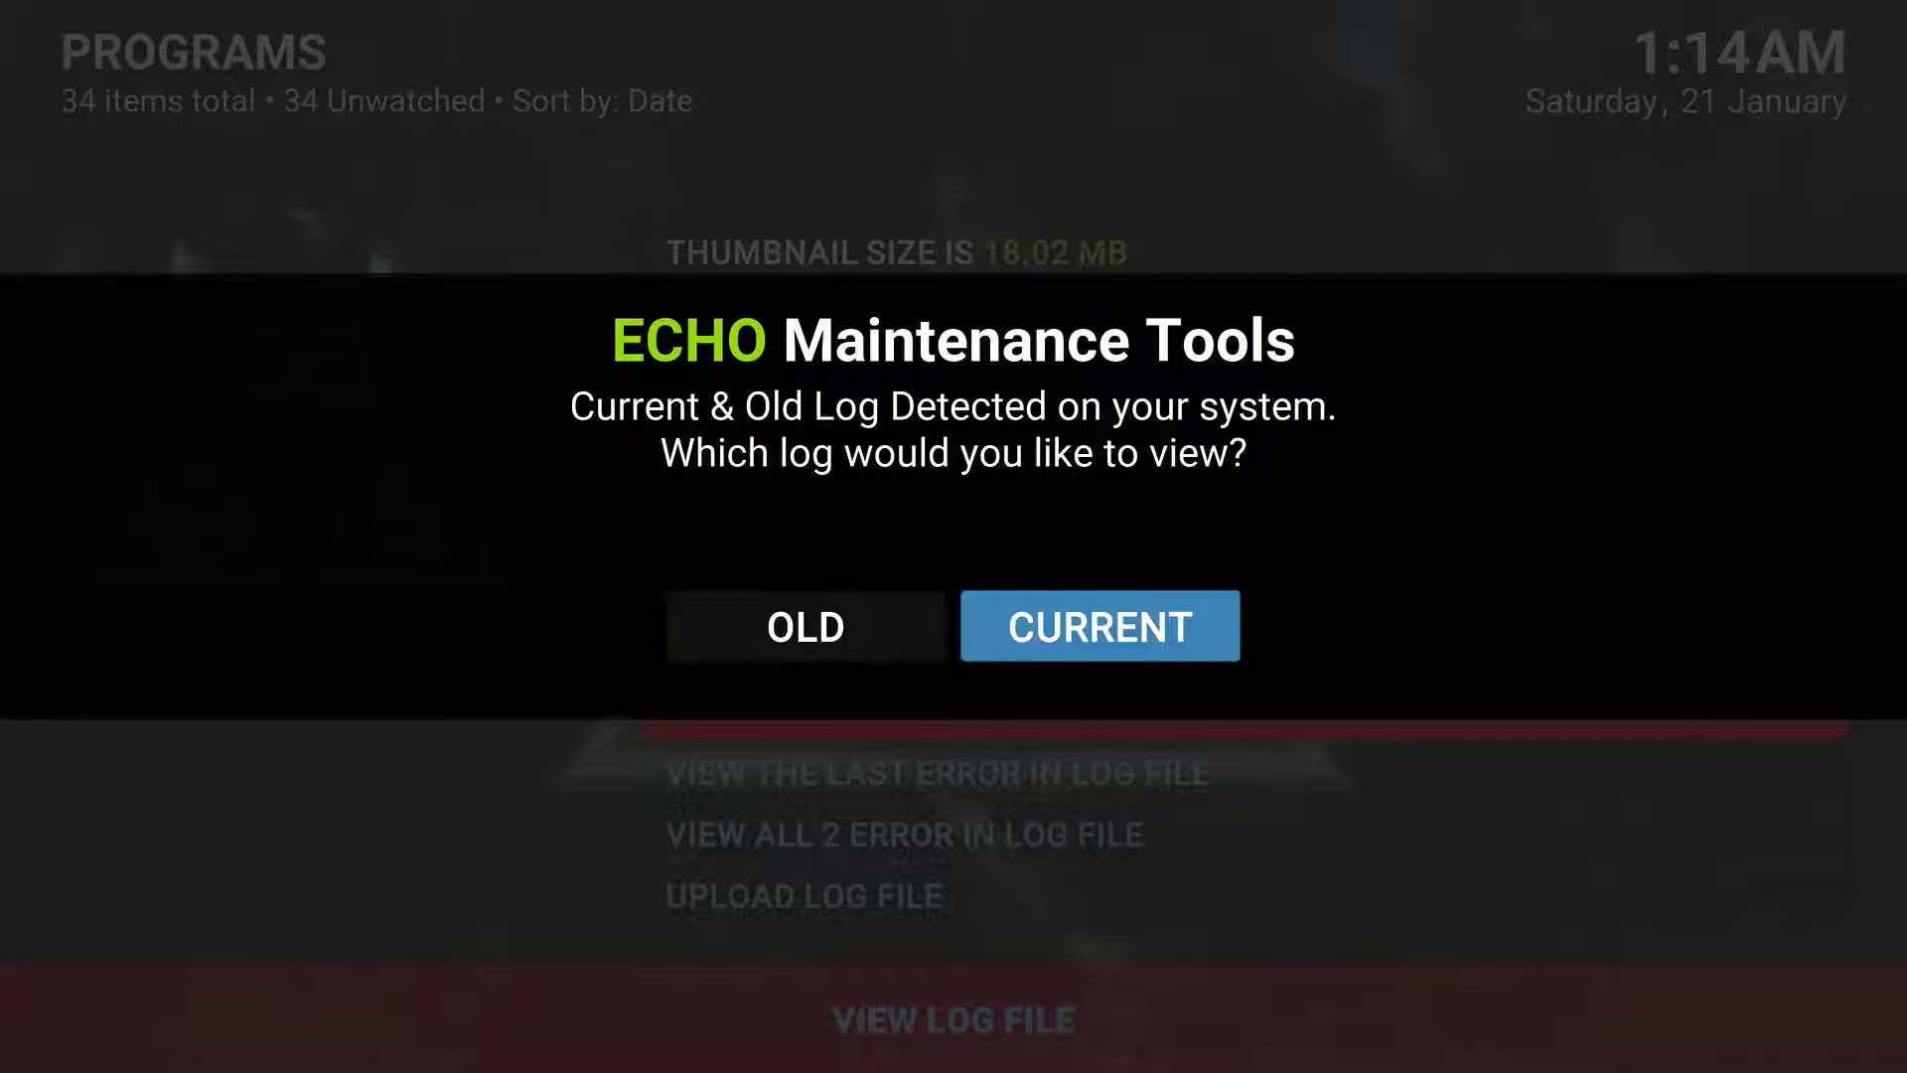
# View the current Kodi log, scroll through it, then exit to the home screen
pyautogui.press('Return')
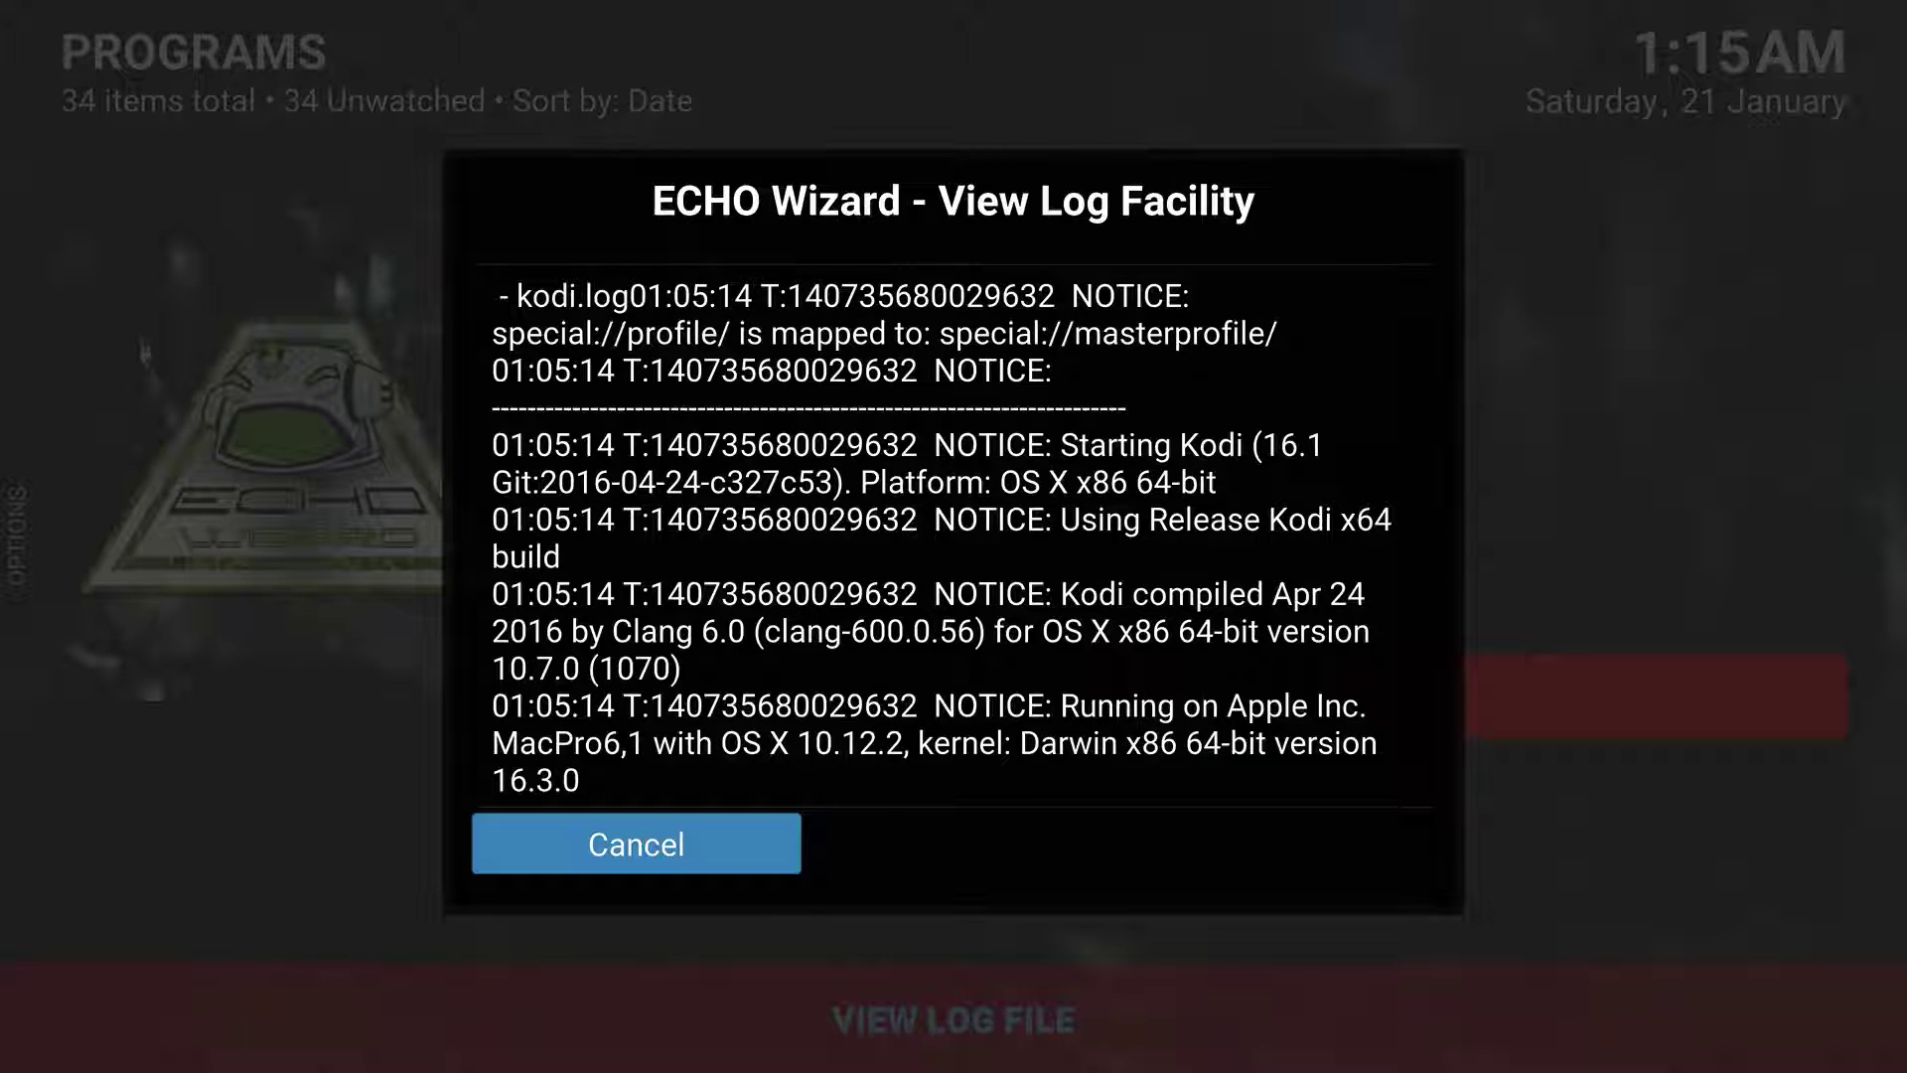
pyautogui.press('Up')
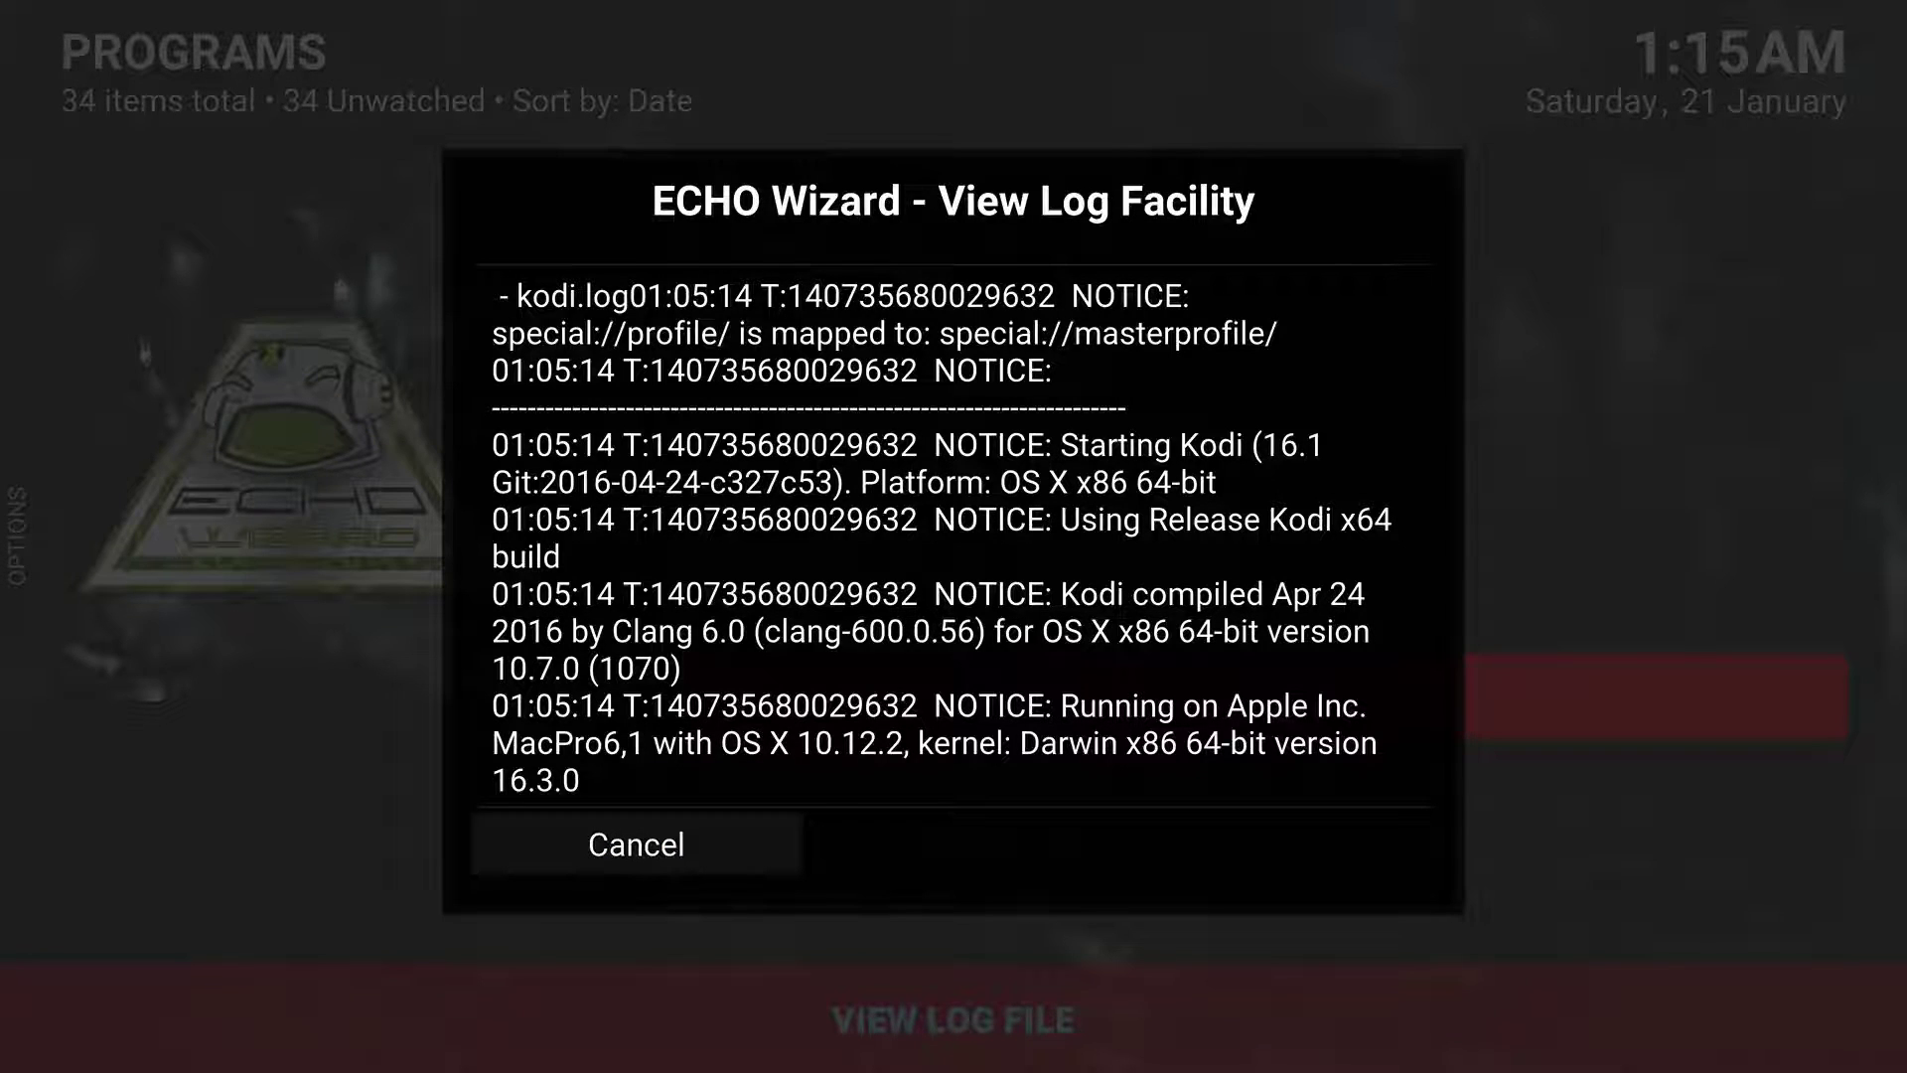
pyautogui.press('Down')
pyautogui.press('Down')
pyautogui.press('Down')
pyautogui.press('Down')
pyautogui.press('Down')
pyautogui.press('Down')
pyautogui.press('Down')
pyautogui.press('Down')
pyautogui.press('Down')
pyautogui.press('Down')
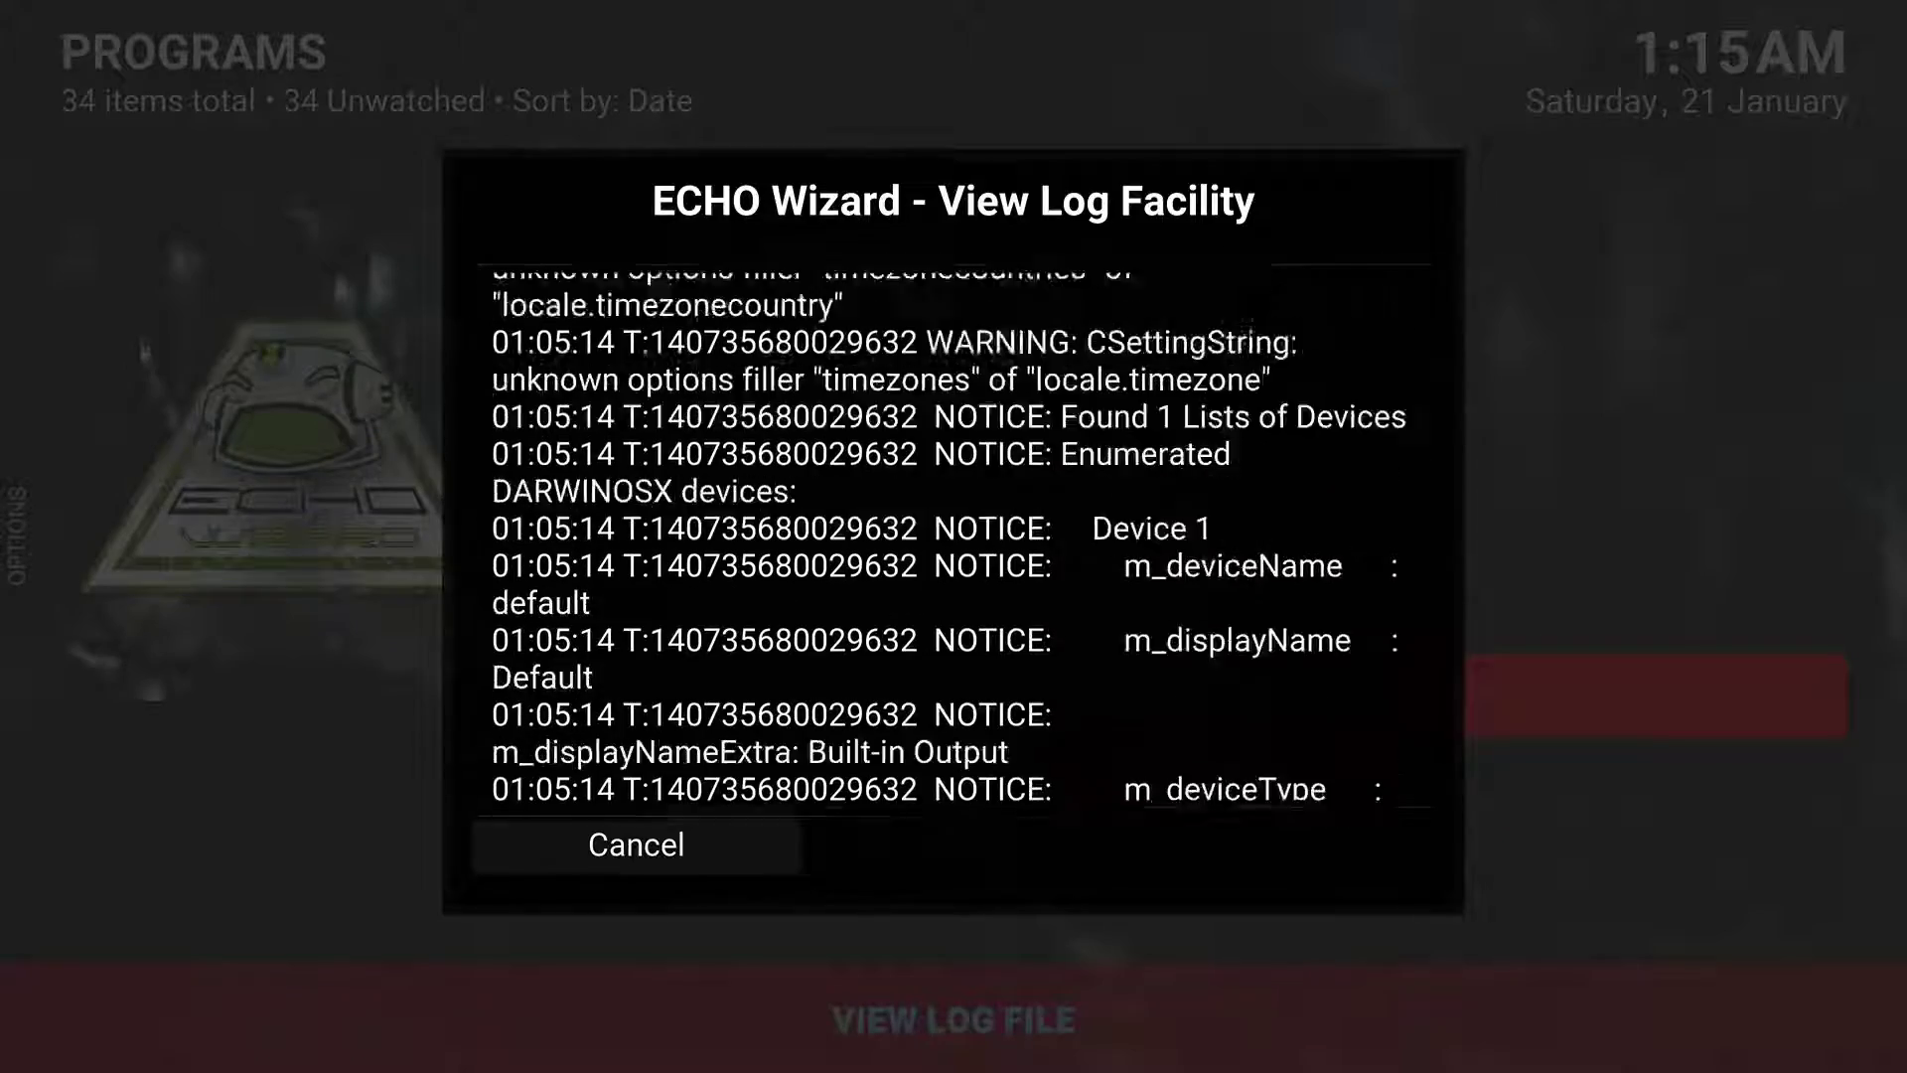
pyautogui.press('pageup')
pyautogui.press('Escape')
pyautogui.press('Escape')
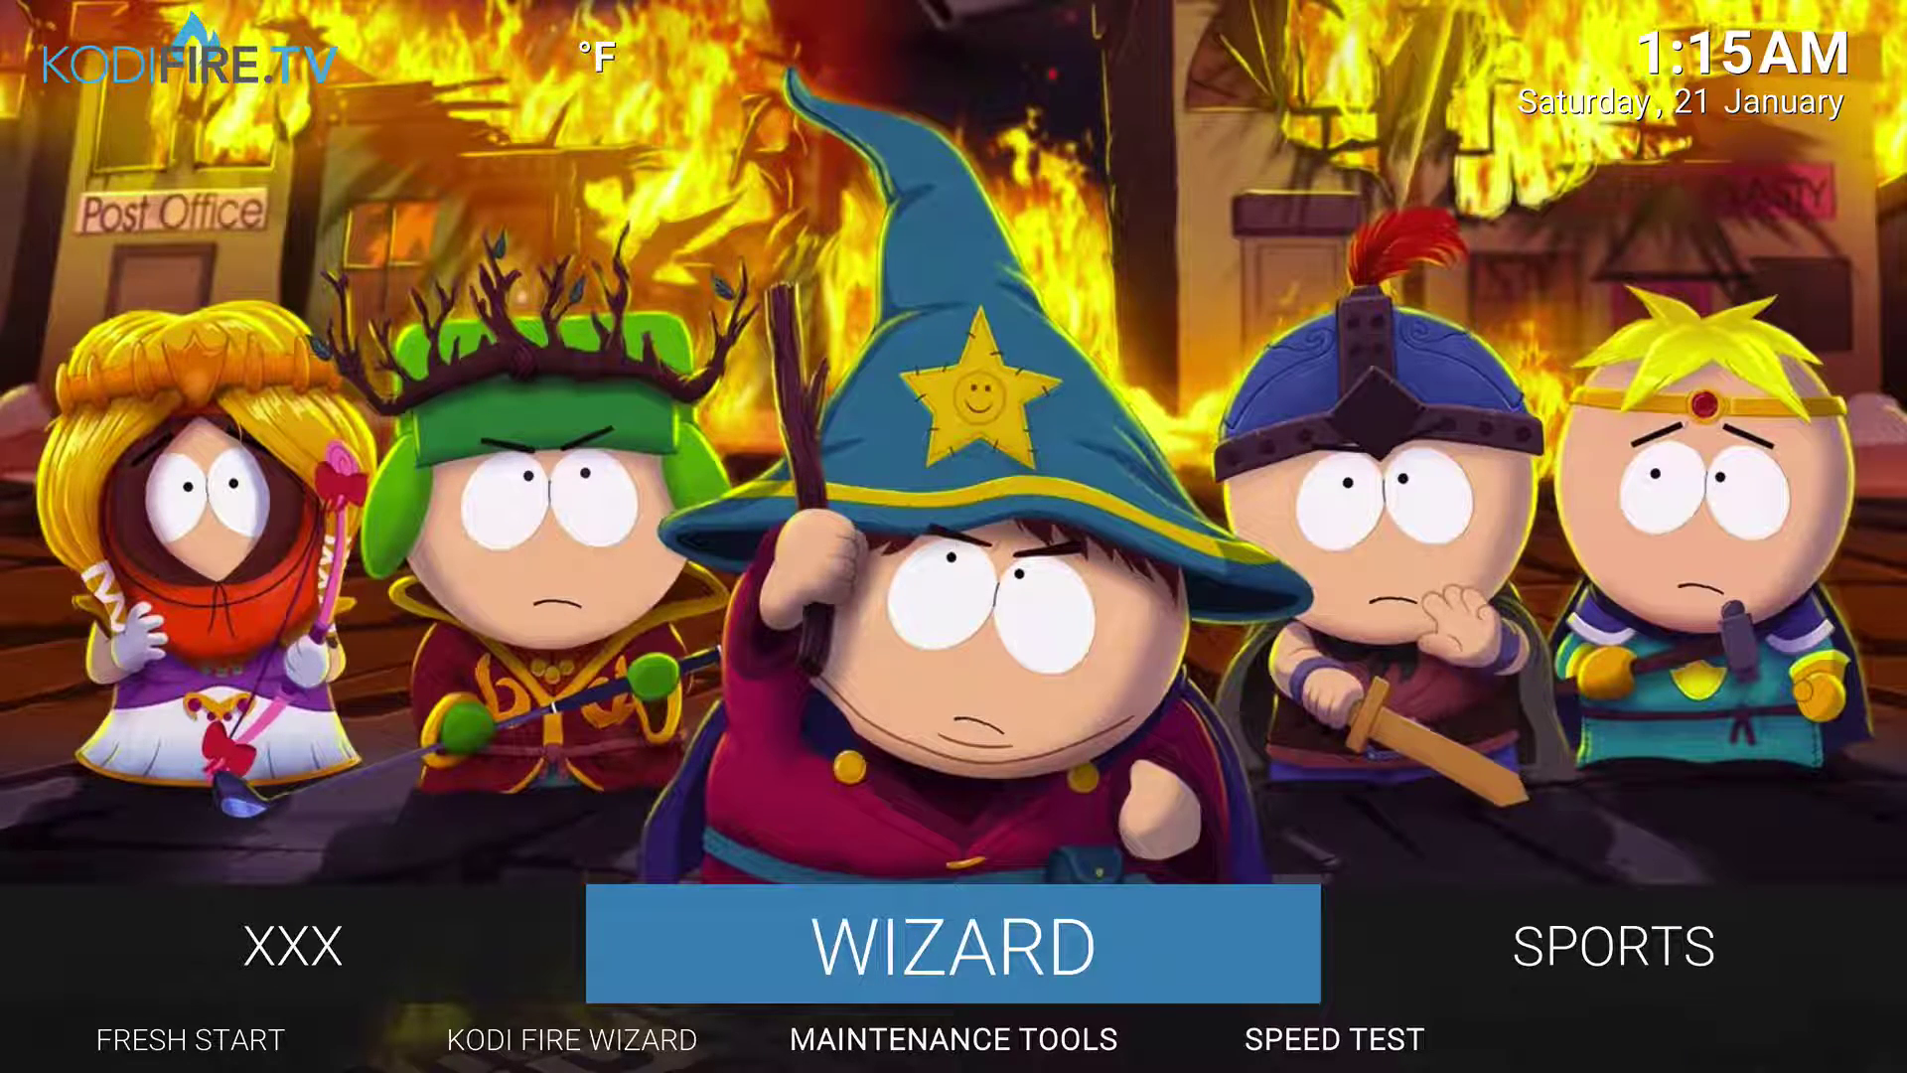
# Go to the Sports section on home and highlight SPORTSDEVIL
pyautogui.press('Right')
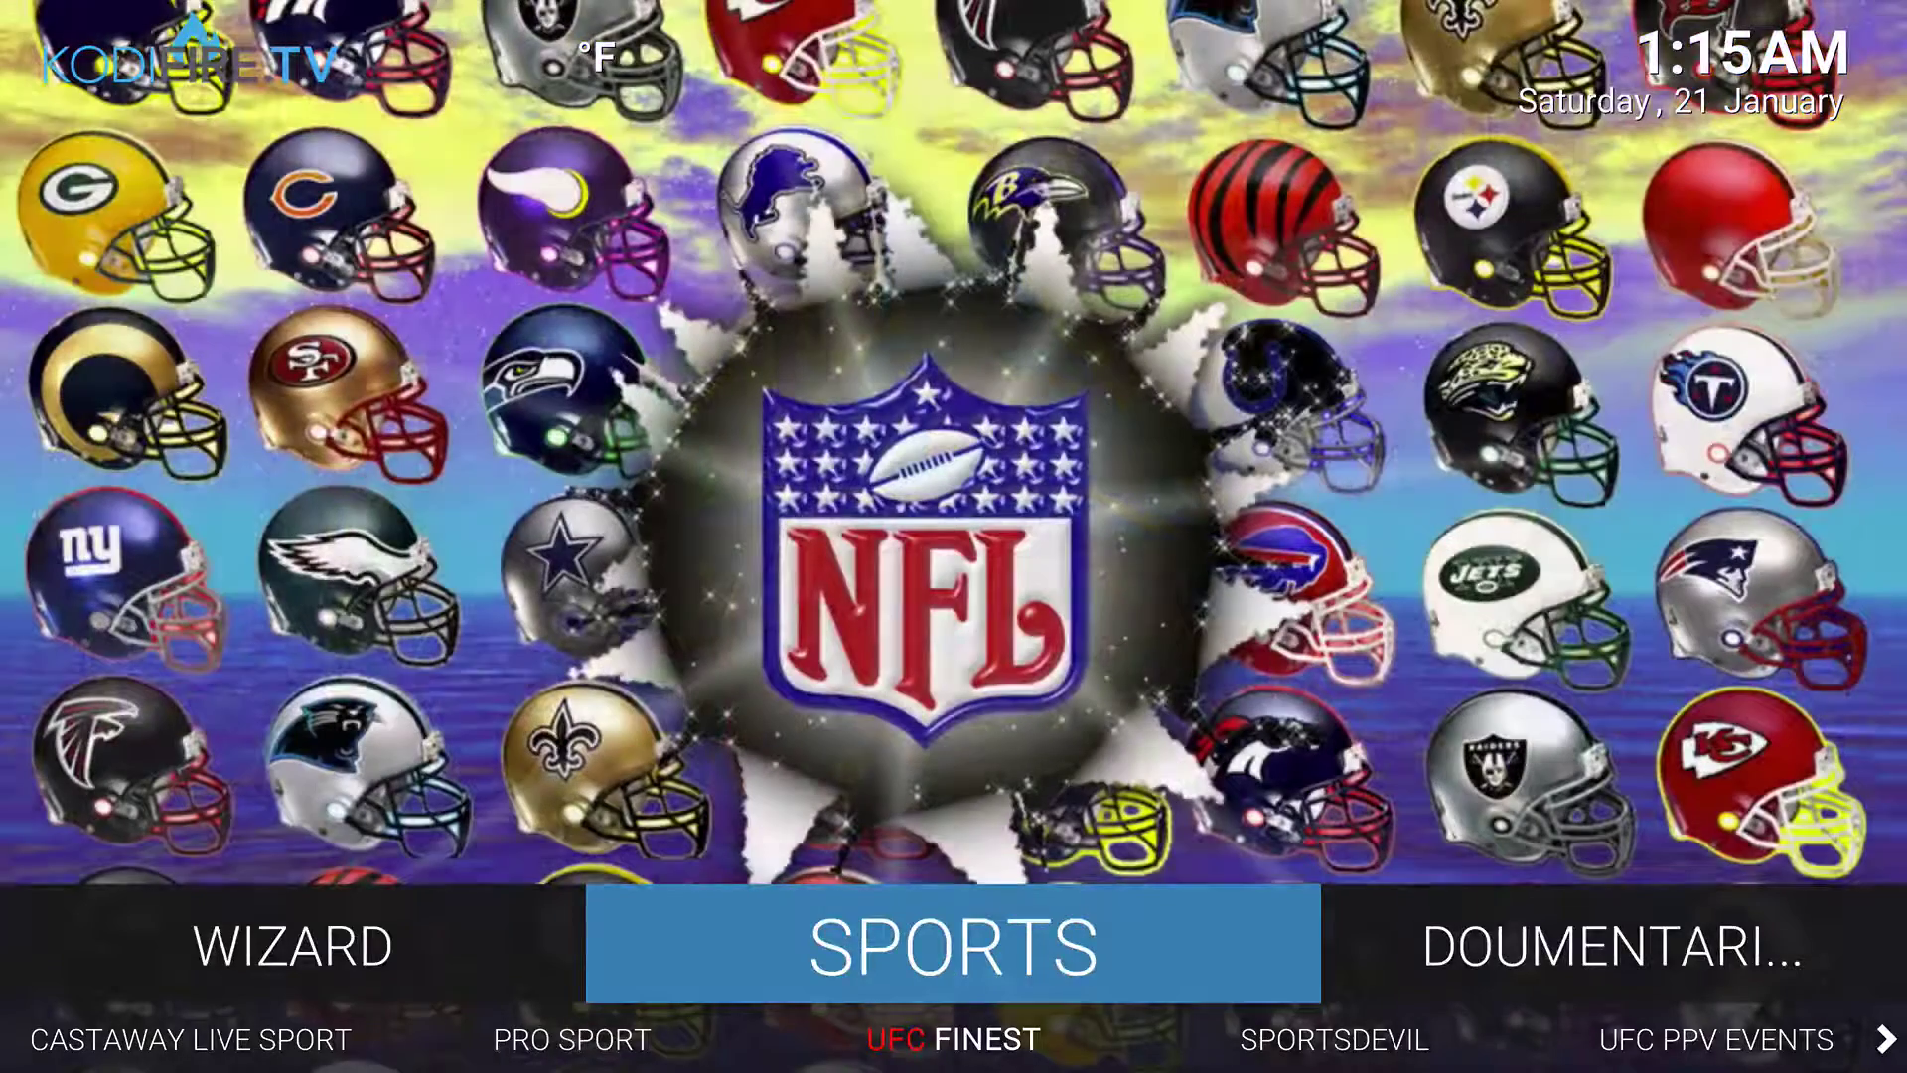
pyautogui.press('Down')
pyautogui.press('Right')
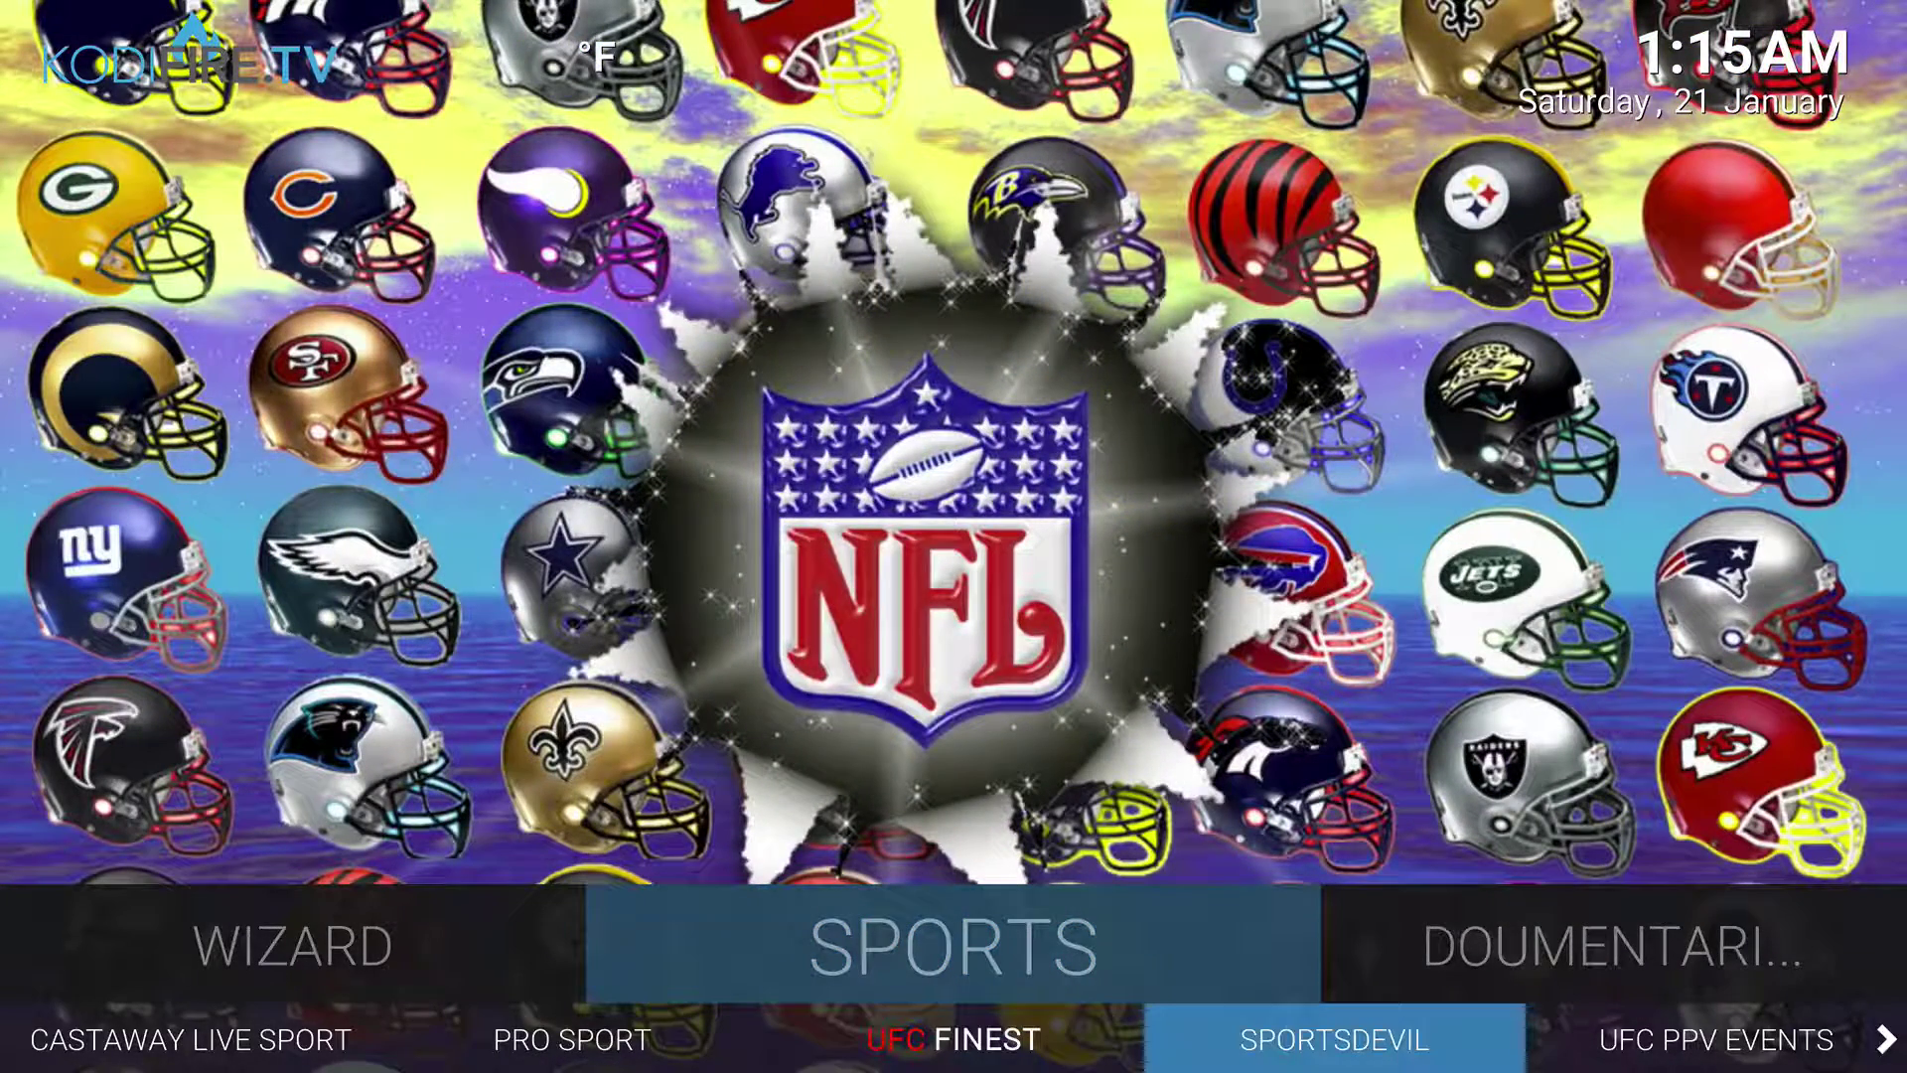